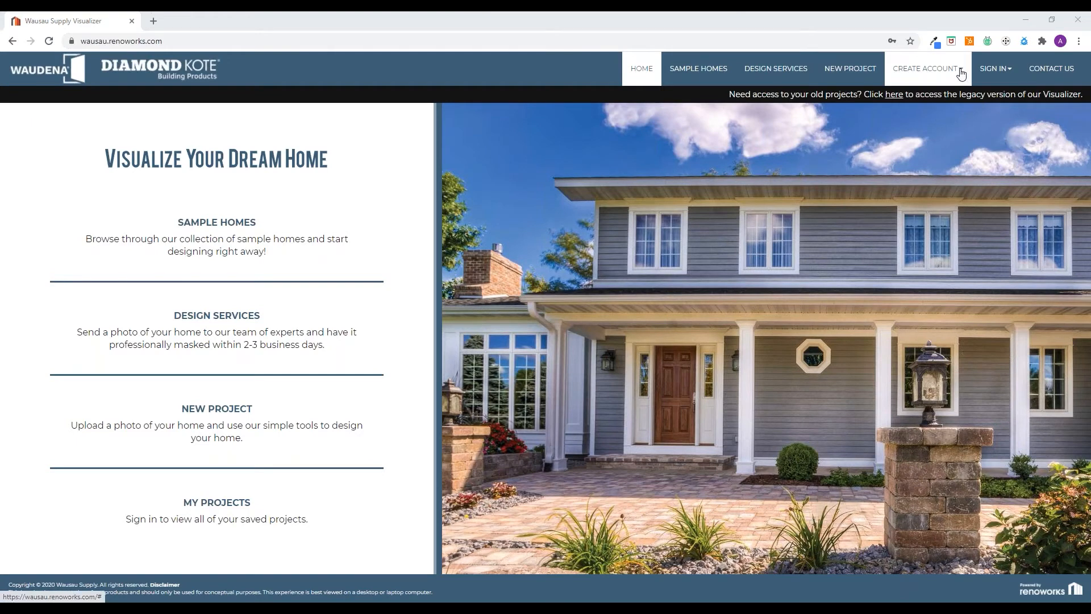
View the account registration form and sign in to the existing account with the prefilled e-mail and password
{"action": "left_click", "coordinate": [960, 73]}
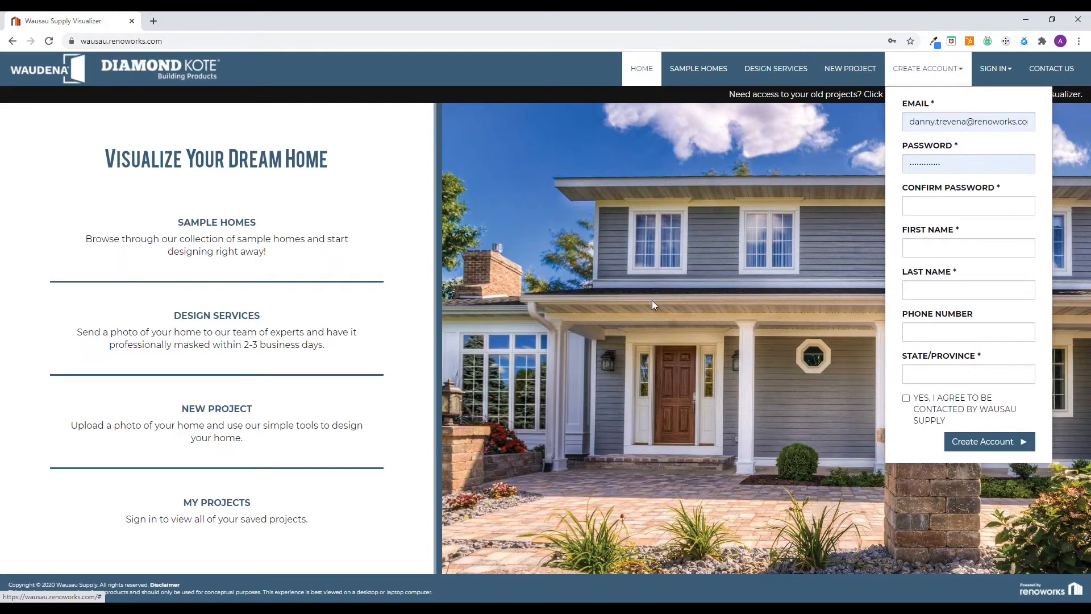
{"action": "left_click", "coordinate": [786, 221]}
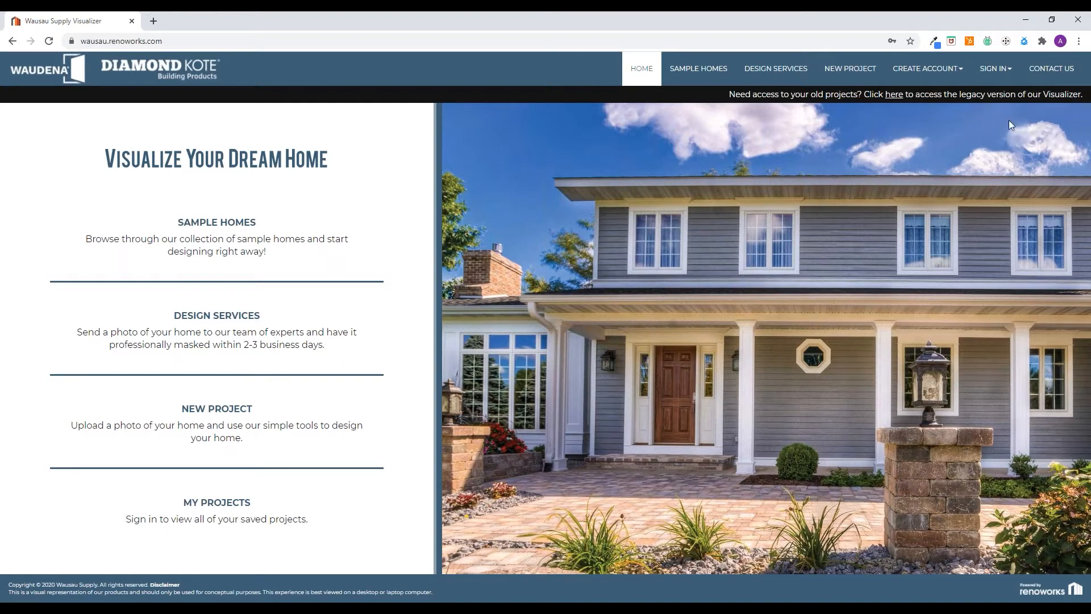
{"action": "left_click", "coordinate": [1007, 76]}
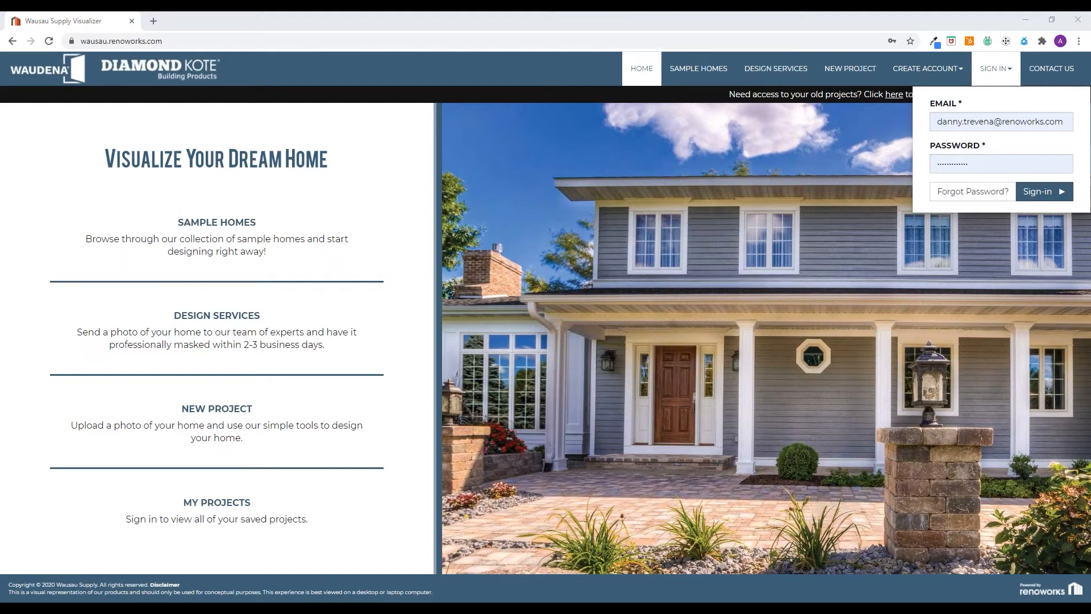
{"action": "left_click", "coordinate": [1049, 196]}
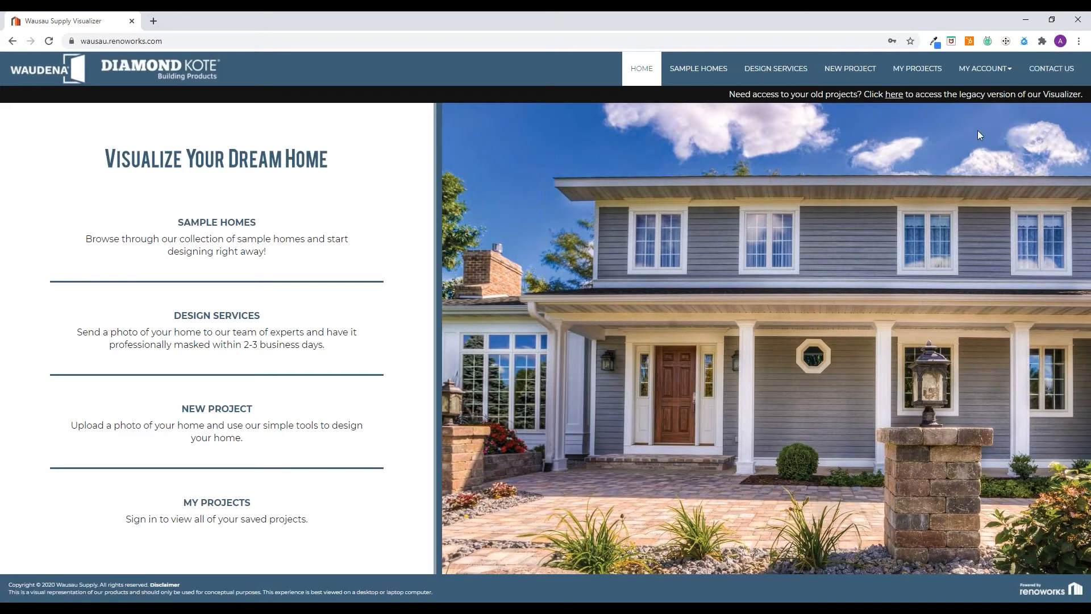
Open the Diamond Kote contact page, examine its full request form, and close the page
{"action": "left_click", "coordinate": [1035, 80]}
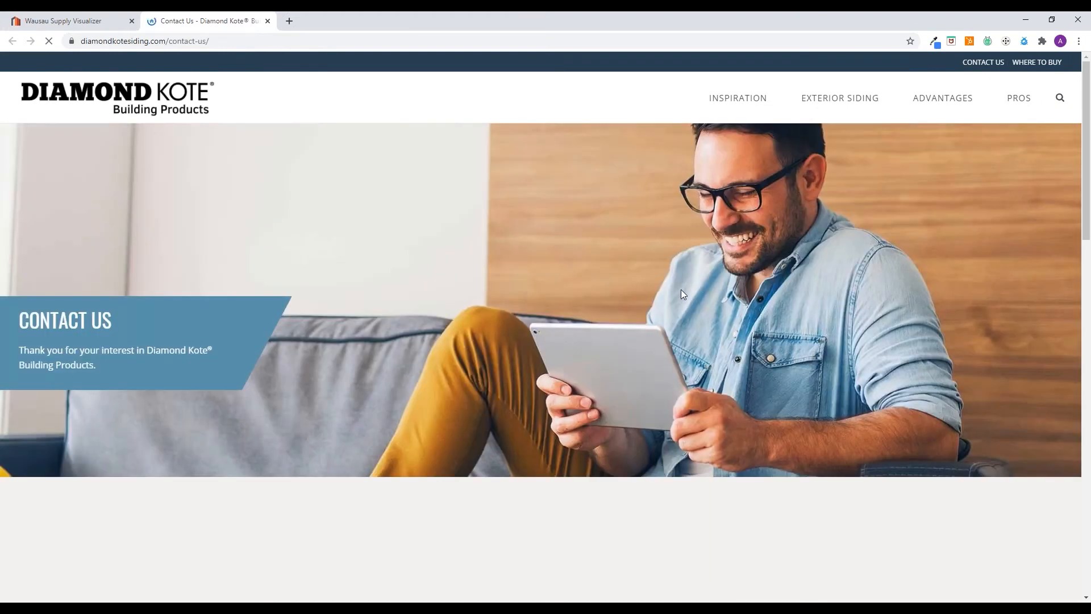
{"action": "scroll", "coordinate": [681, 290], "scroll_direction": "down", "scroll_amount": 5}
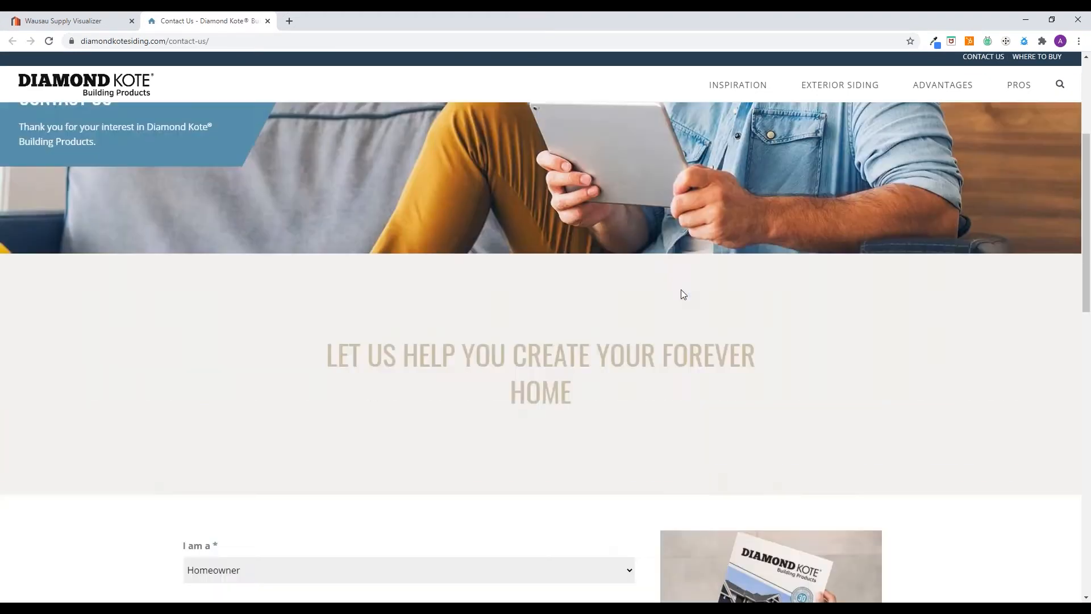
{"action": "scroll", "coordinate": [681, 289], "scroll_direction": "down", "scroll_amount": 4}
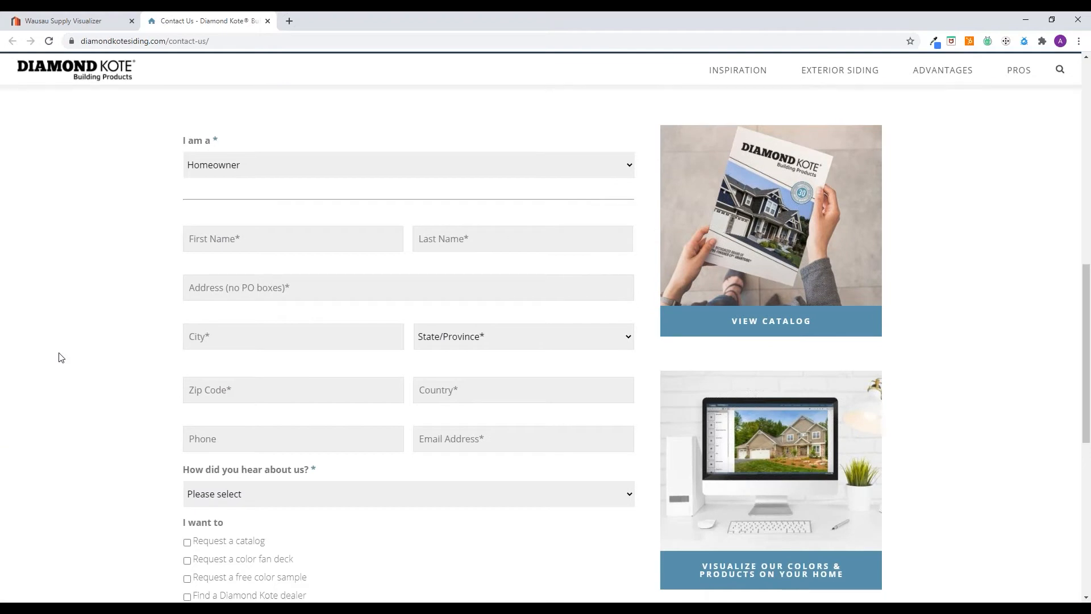
{"action": "scroll", "coordinate": [59, 356], "scroll_direction": "down", "scroll_amount": 1}
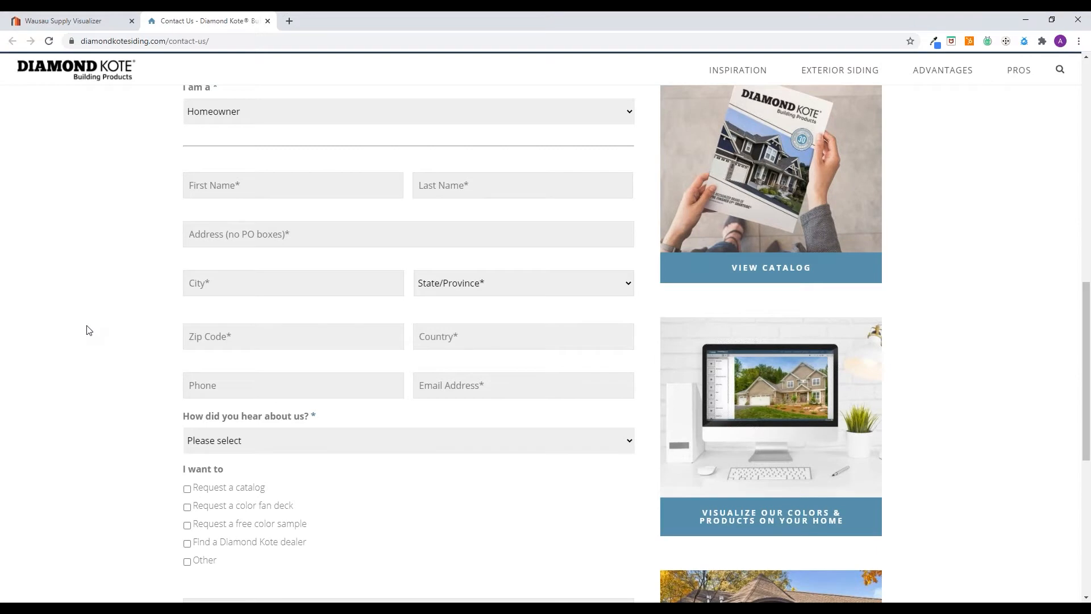
{"action": "scroll", "coordinate": [89, 331], "scroll_direction": "down", "scroll_amount": 5}
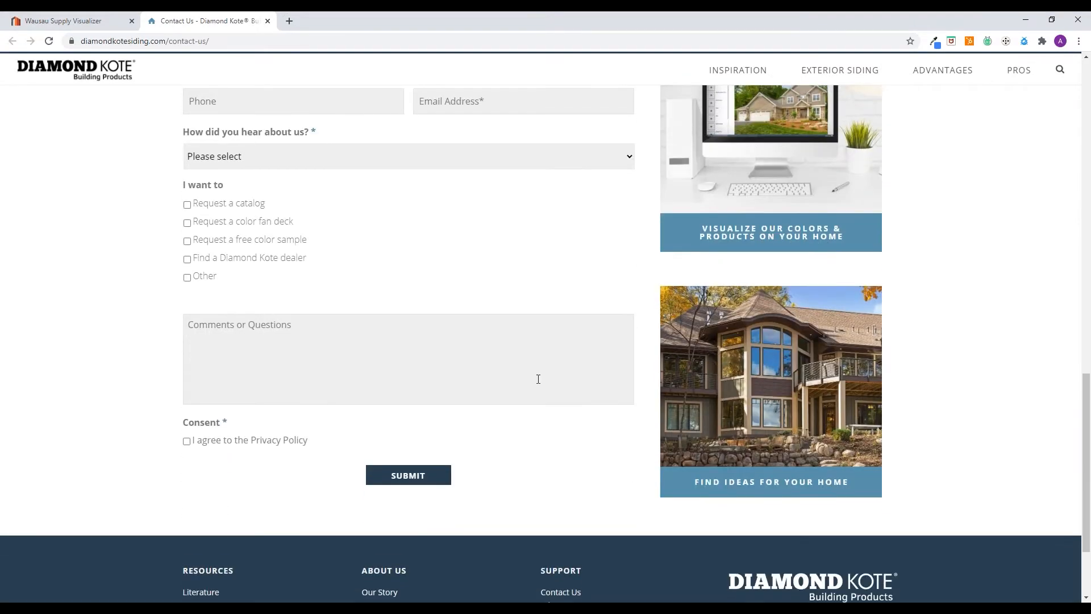
{"action": "scroll", "coordinate": [538, 377], "scroll_direction": "up", "scroll_amount": 3}
{"action": "scroll", "coordinate": [550, 441], "scroll_direction": "down", "scroll_amount": 1}
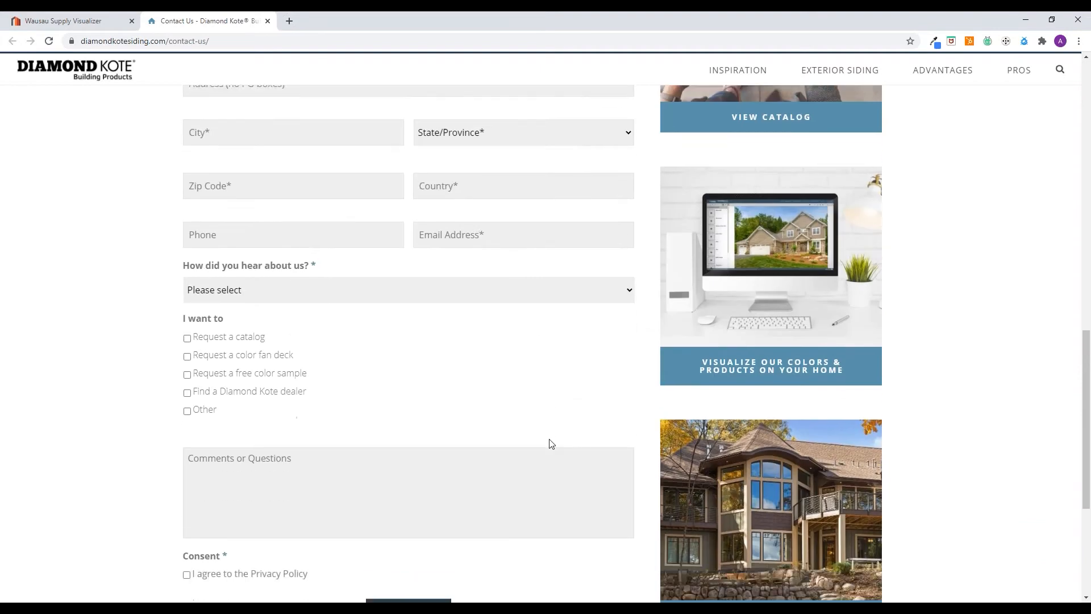
{"action": "scroll", "coordinate": [540, 417], "scroll_direction": "up", "scroll_amount": 4}
{"action": "left_click", "coordinate": [269, 21]}
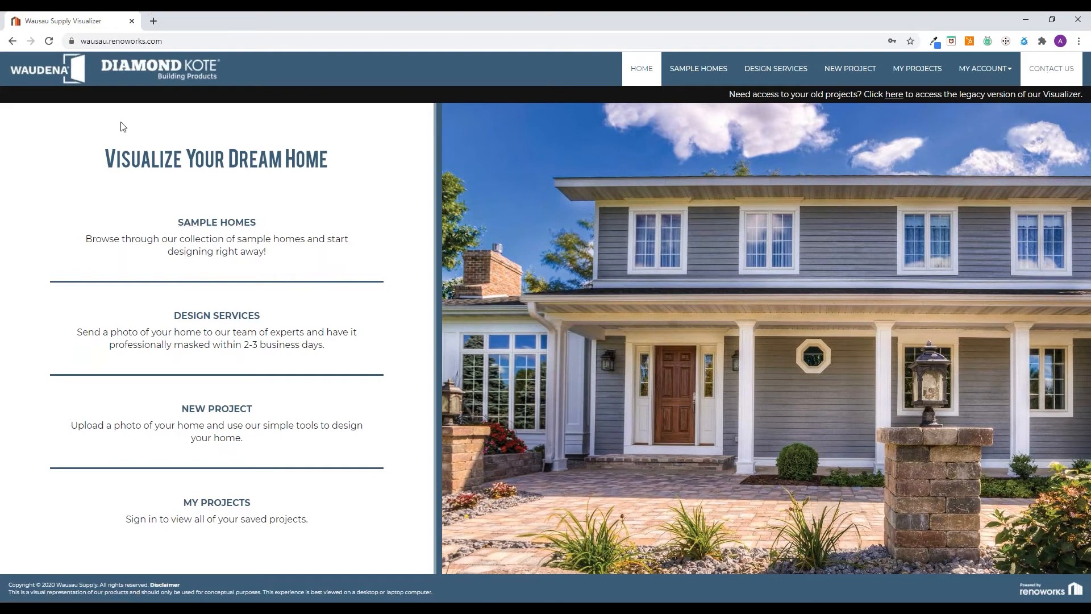
Open the Waudena website from its logo, look through the home page down to the Knowledge Center, and close it
{"action": "left_click", "coordinate": [64, 69]}
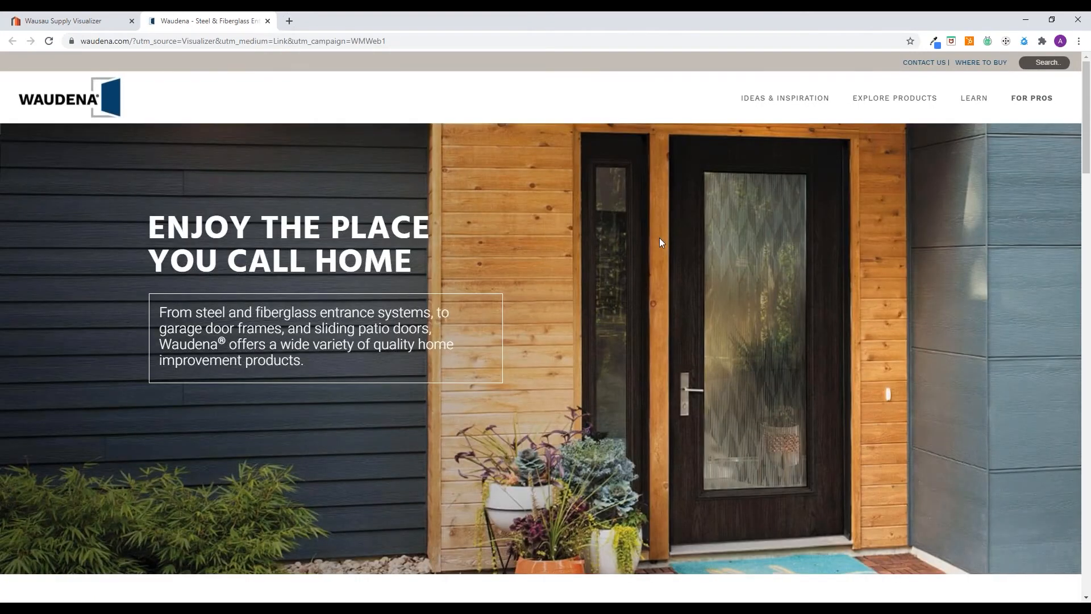
{"action": "scroll", "coordinate": [660, 237], "scroll_direction": "down", "scroll_amount": 10}
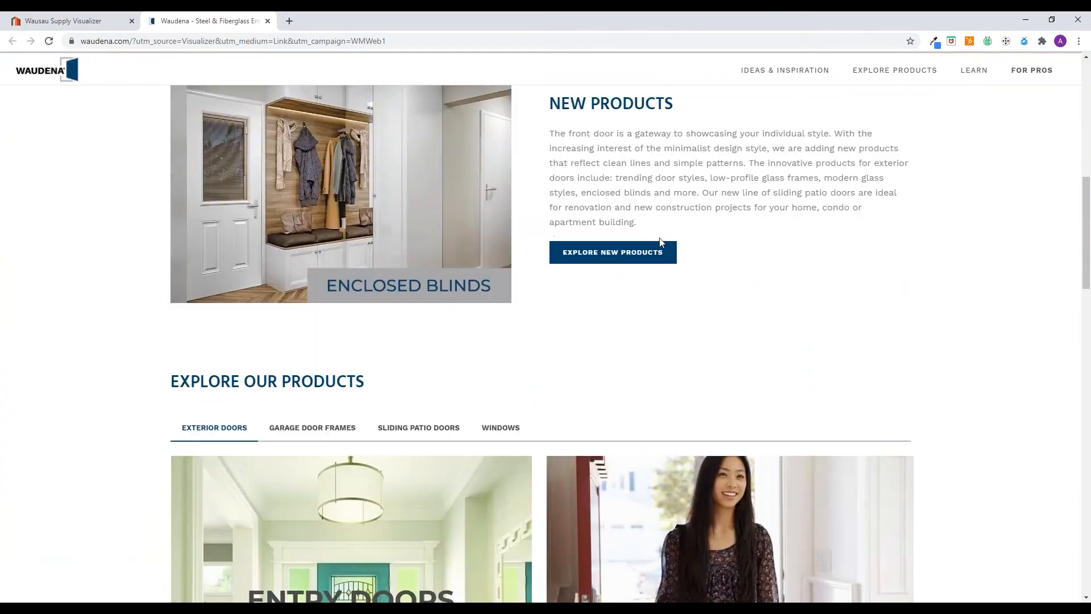
{"action": "scroll", "coordinate": [660, 241], "scroll_direction": "down", "scroll_amount": 3}
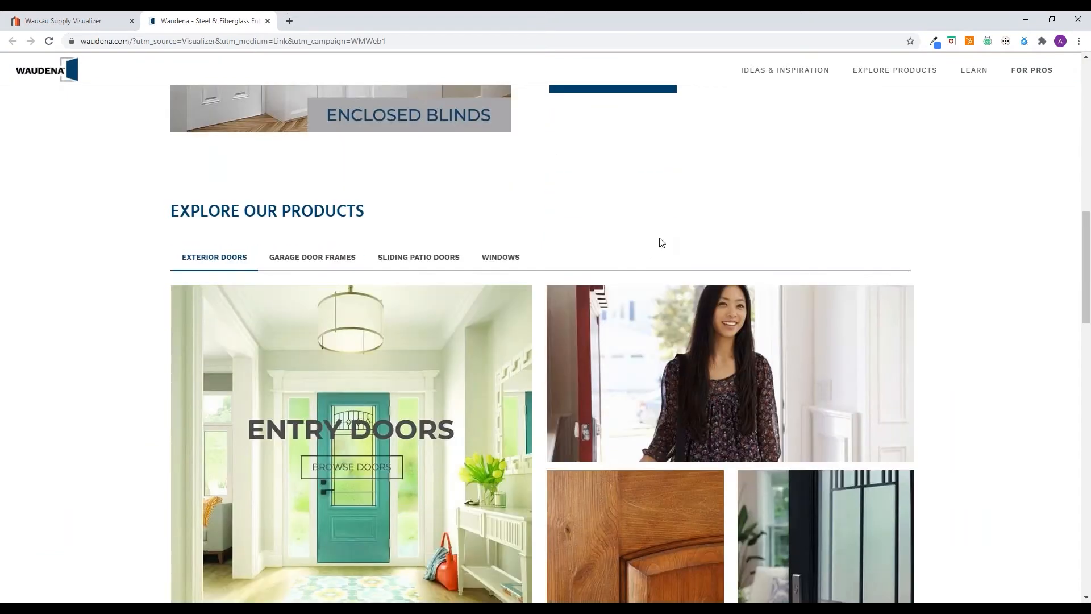
{"action": "scroll", "coordinate": [662, 243], "scroll_direction": "down", "scroll_amount": 5}
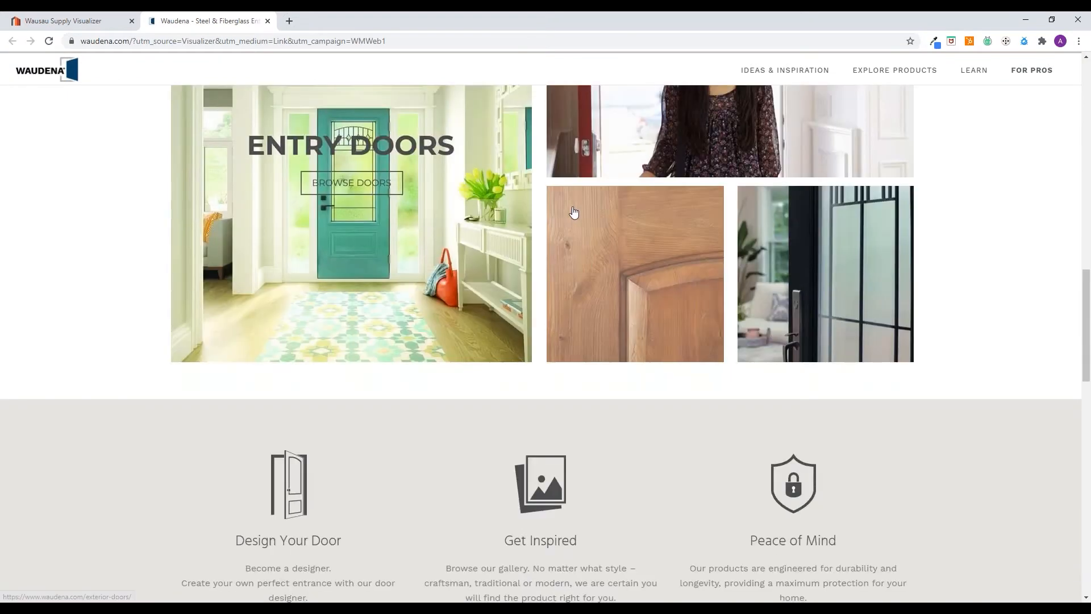
{"action": "scroll", "coordinate": [1031, 253], "scroll_direction": "down", "scroll_amount": 5}
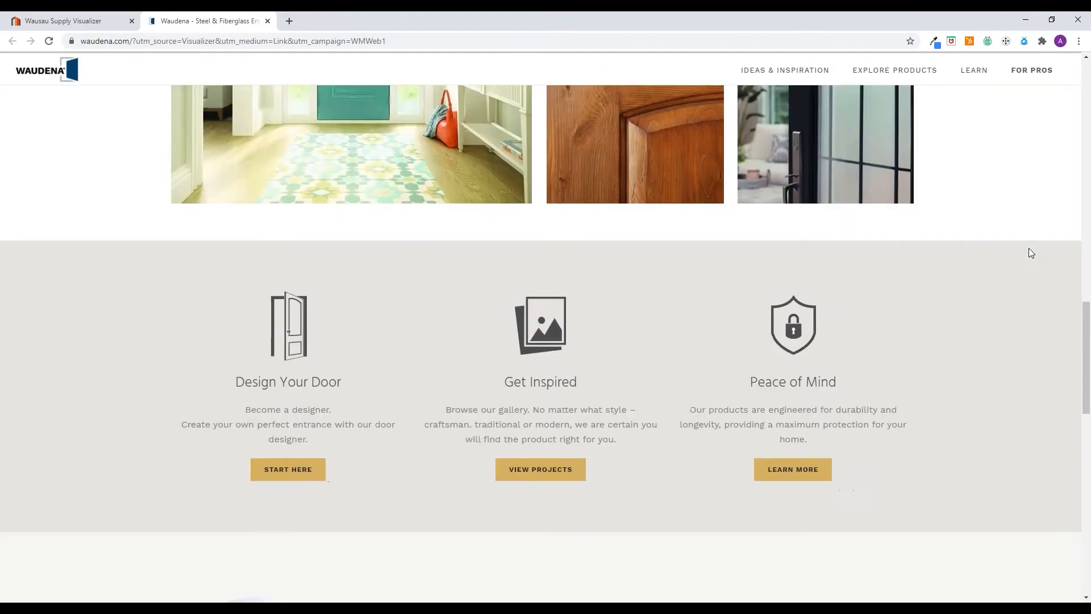
{"action": "scroll", "coordinate": [1031, 252], "scroll_direction": "down", "scroll_amount": 4}
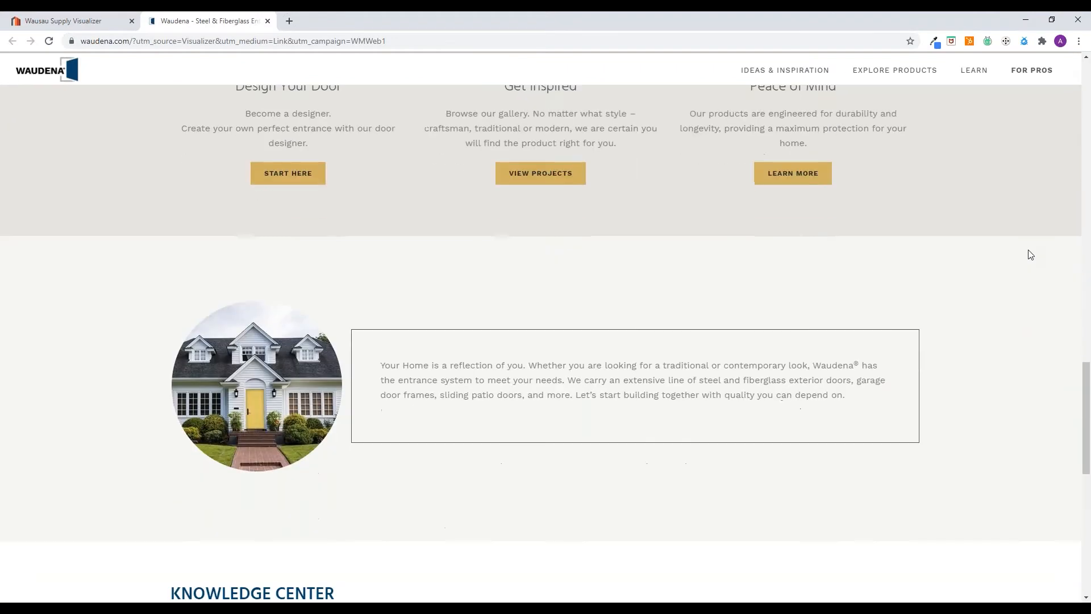
{"action": "scroll", "coordinate": [1031, 255], "scroll_direction": "down", "scroll_amount": 8}
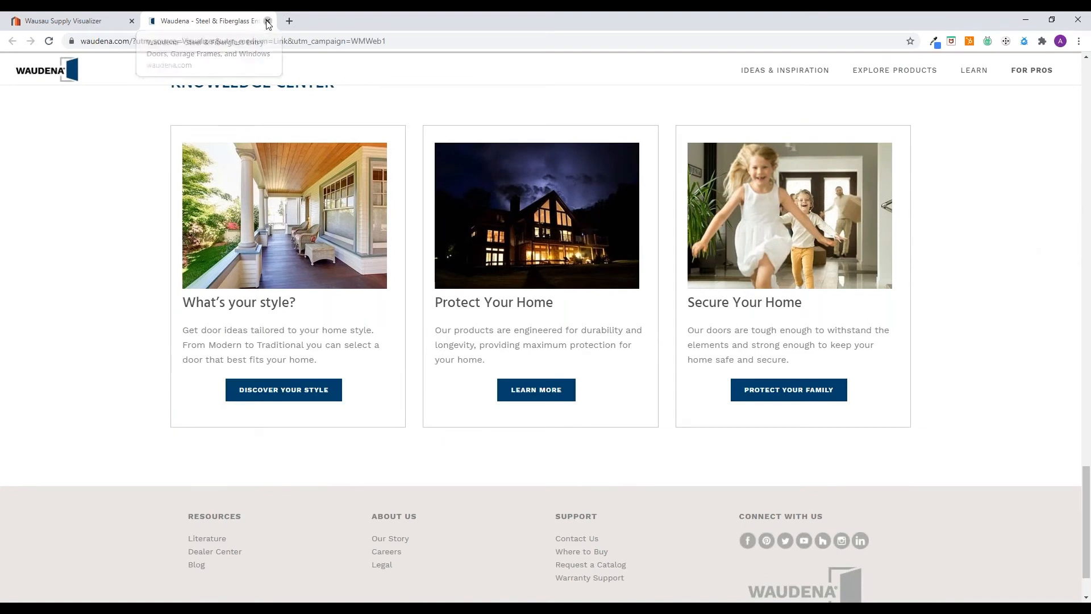
{"action": "left_click", "coordinate": [267, 21]}
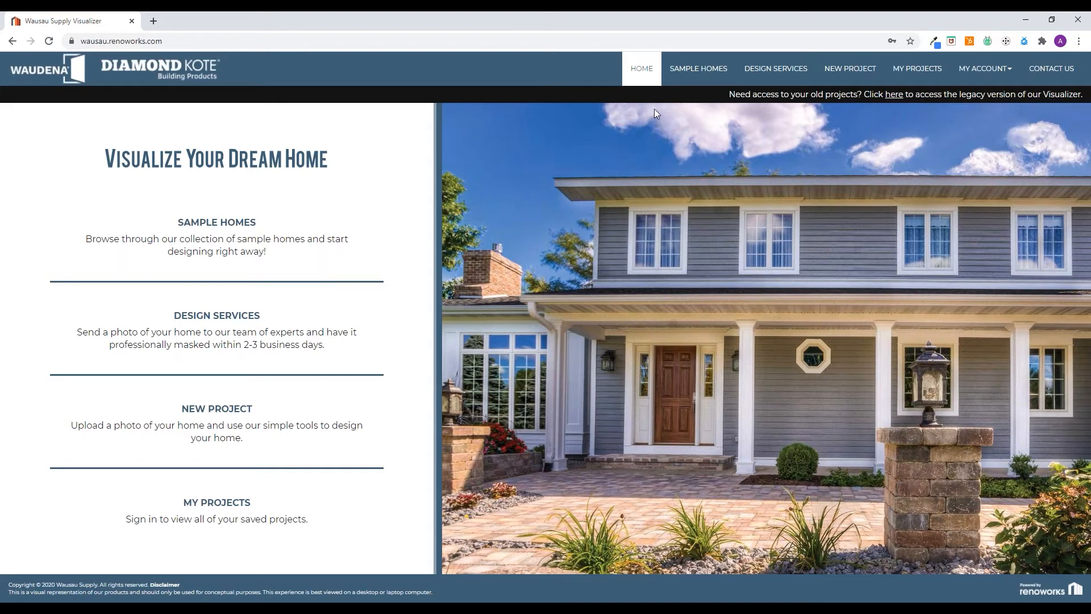
Open the legacy version of the Visualizer from the old-projects notice and close it
{"action": "left_click", "coordinate": [894, 95]}
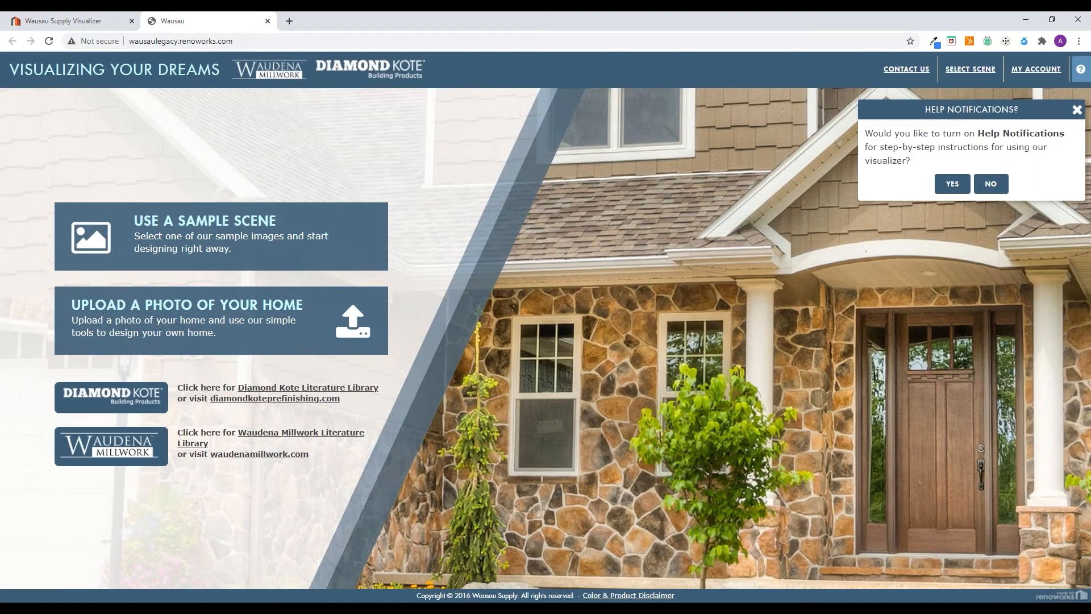
{"action": "left_click", "coordinate": [268, 21]}
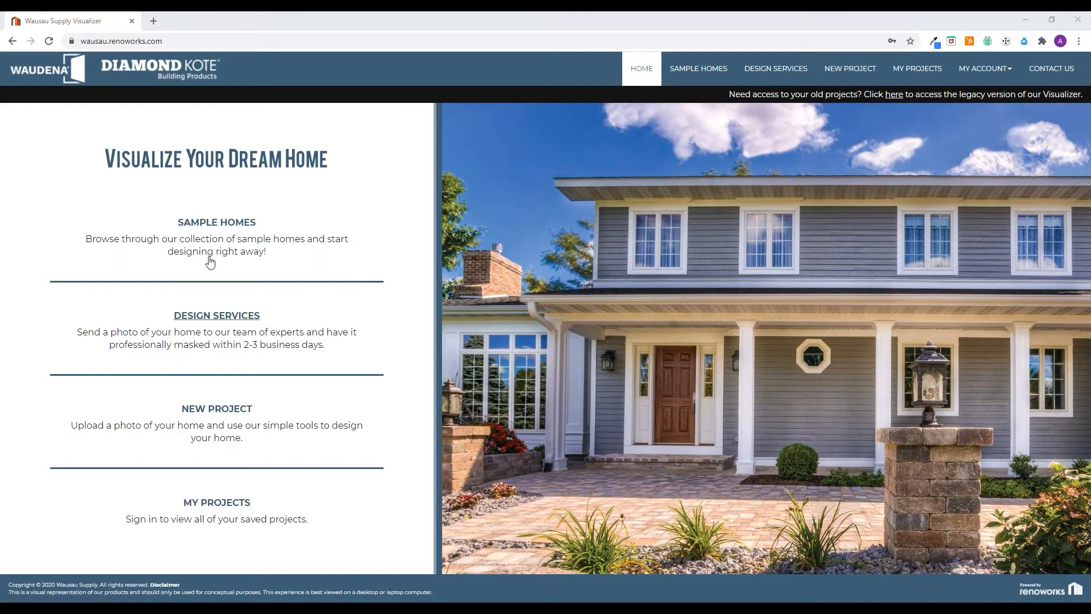
Browse the full sample homes gallery and open the dark grey house with two white garage doors
{"action": "left_click", "coordinate": [693, 70]}
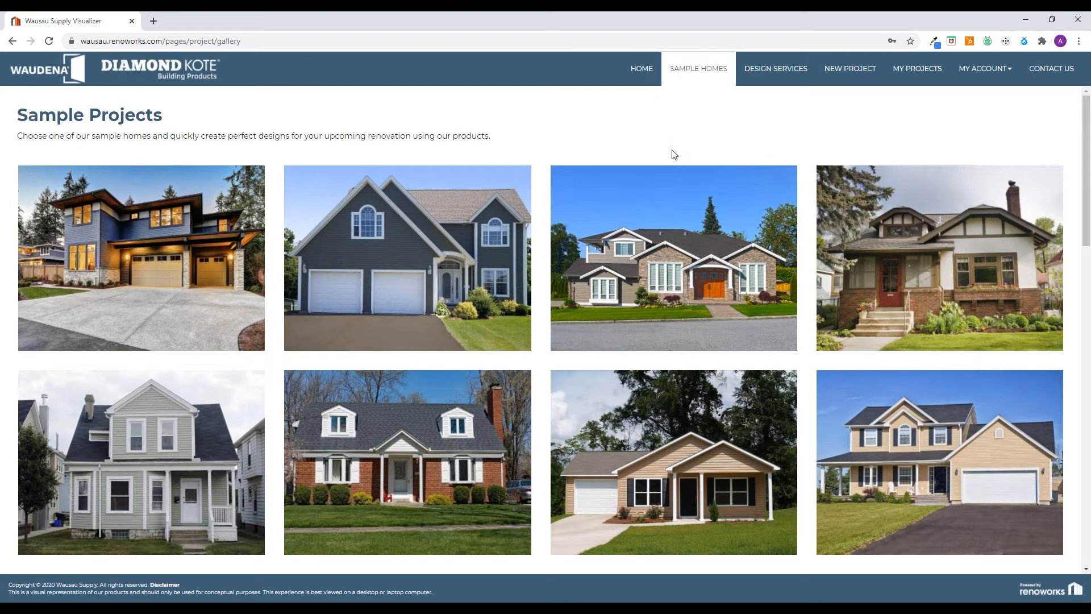
{"action": "scroll", "coordinate": [615, 291], "scroll_direction": "down", "scroll_amount": 8}
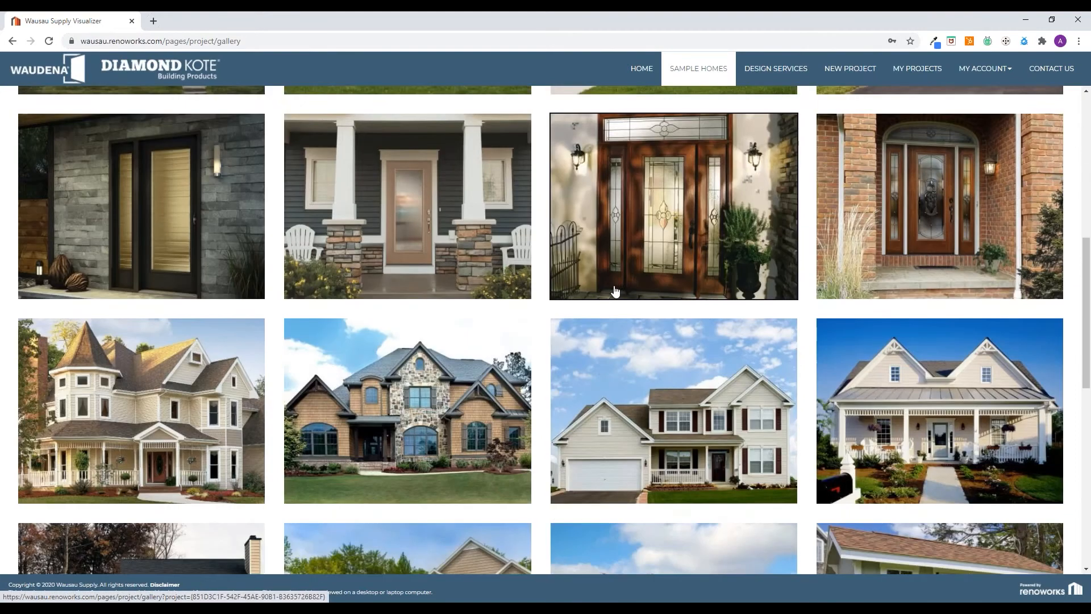
{"action": "scroll", "coordinate": [615, 291], "scroll_direction": "down", "scroll_amount": 10}
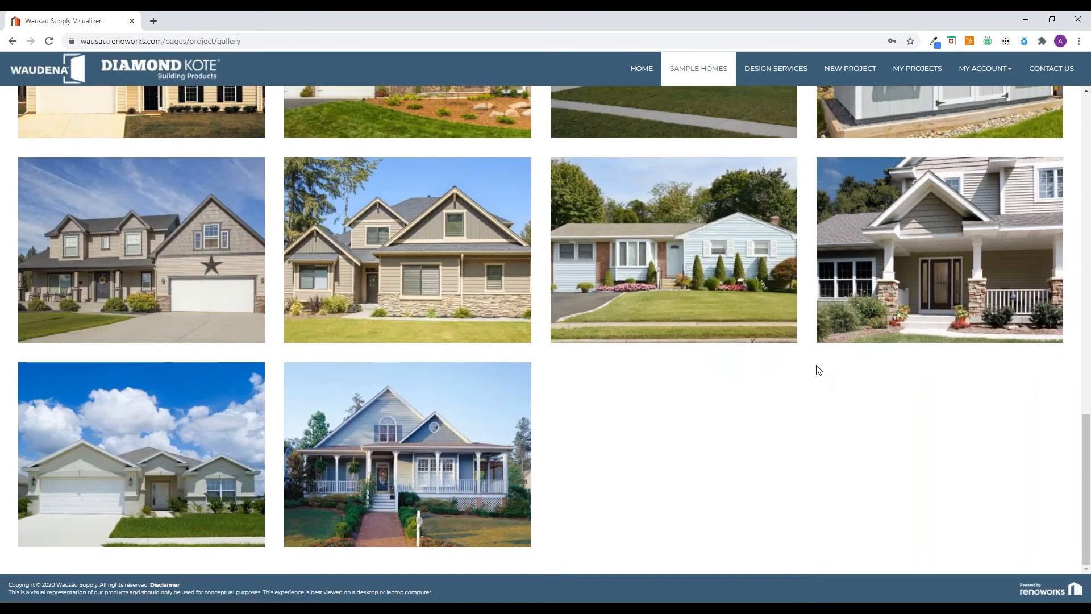
{"action": "scroll", "coordinate": [838, 439], "scroll_direction": "up", "scroll_amount": 1}
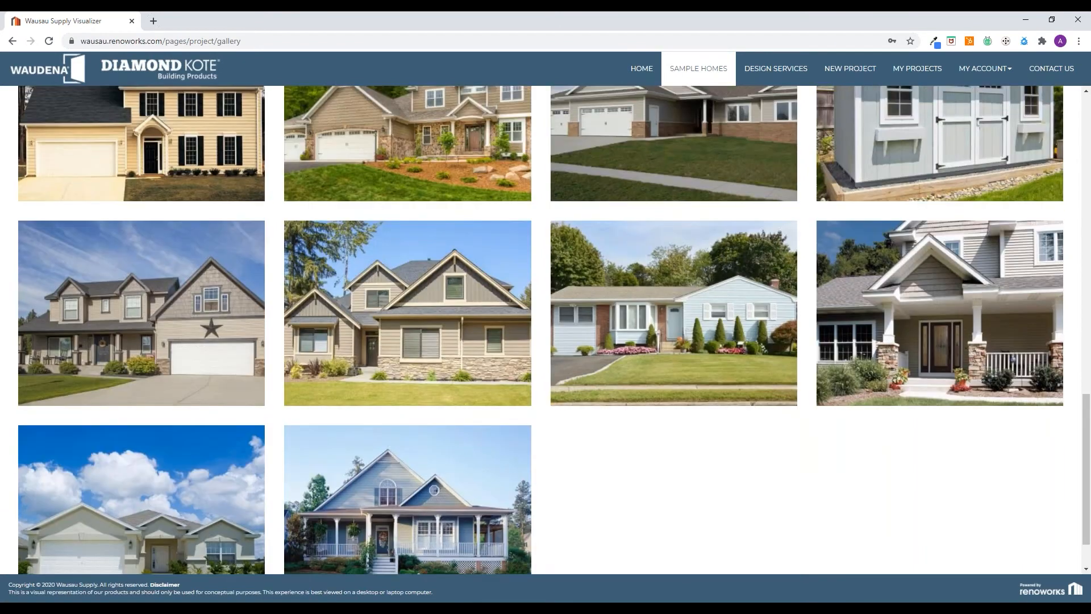
{"action": "scroll", "coordinate": [810, 435], "scroll_direction": "up", "scroll_amount": 13}
{"action": "scroll", "coordinate": [810, 435], "scroll_direction": "up", "scroll_amount": 3}
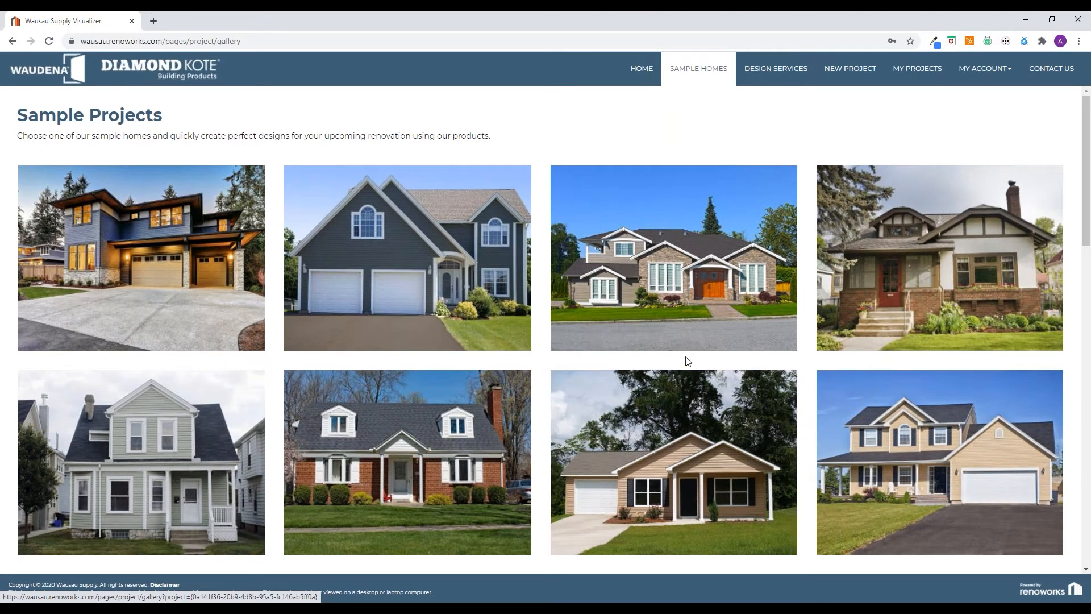
{"action": "left_click", "coordinate": [396, 301]}
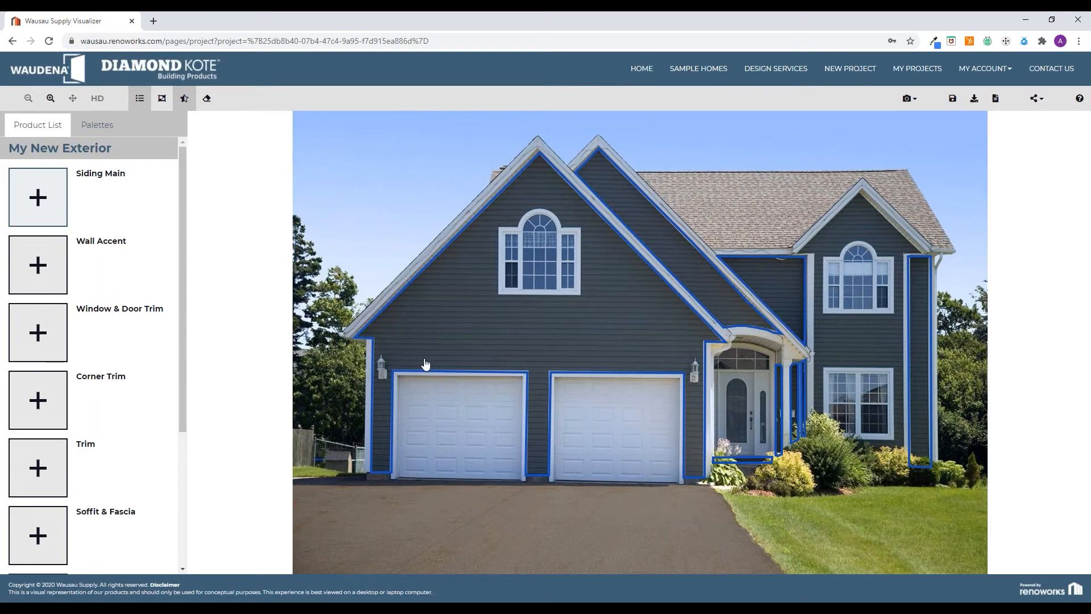
Browse the sample gallery again to open the modern blue house with stone accents, and return to the home page
{"action": "left_click", "coordinate": [698, 79]}
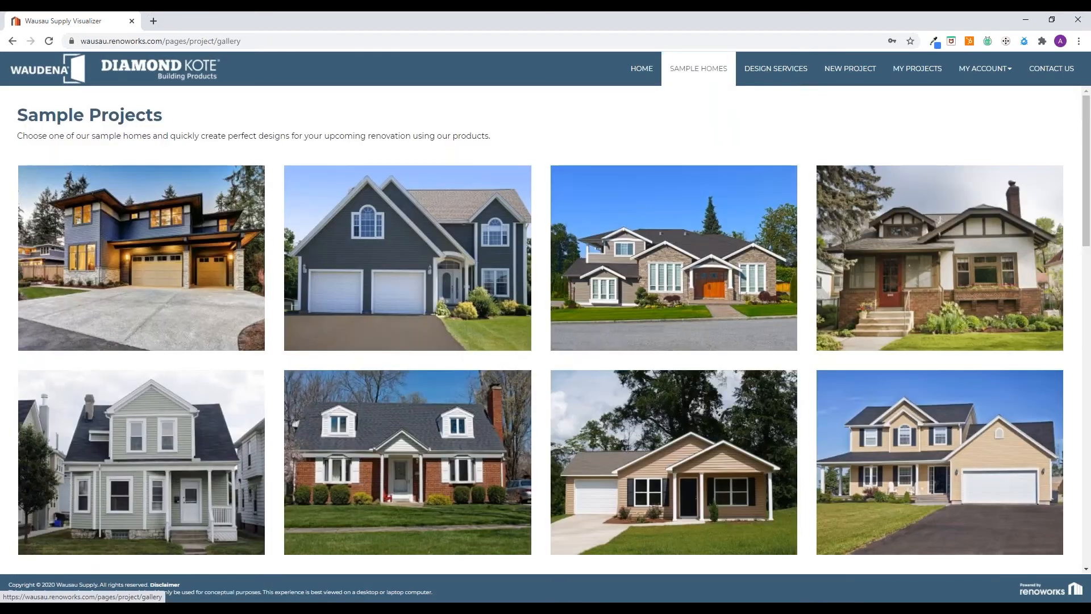
{"action": "scroll", "coordinate": [237, 482], "scroll_direction": "down", "scroll_amount": 2}
{"action": "scroll", "coordinate": [237, 481], "scroll_direction": "down", "scroll_amount": 5}
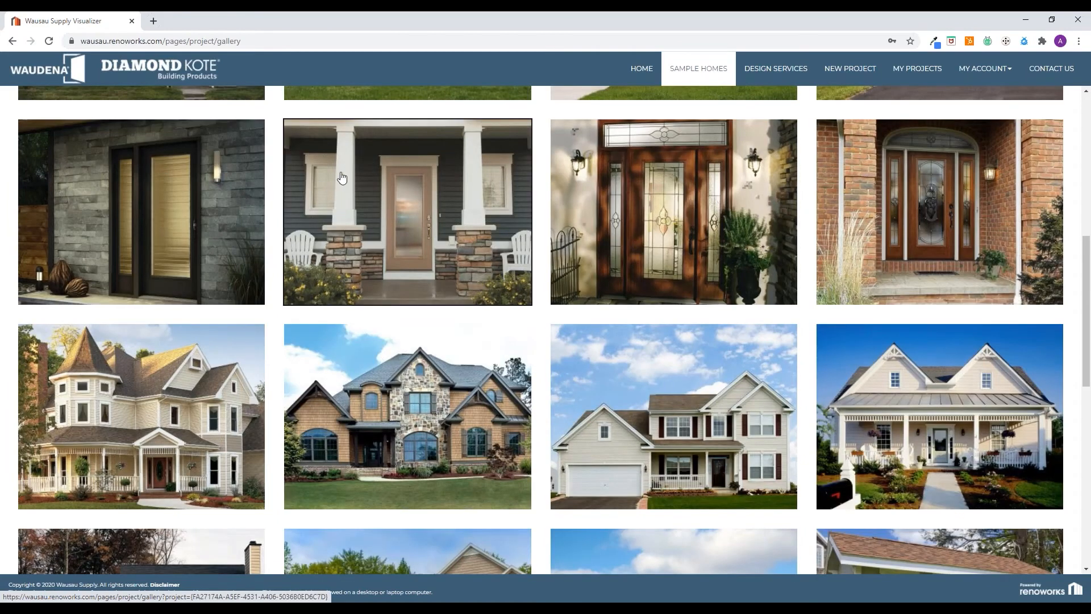
{"action": "scroll", "coordinate": [249, 431], "scroll_direction": "down", "scroll_amount": 1}
{"action": "scroll", "coordinate": [248, 431], "scroll_direction": "down", "scroll_amount": 3}
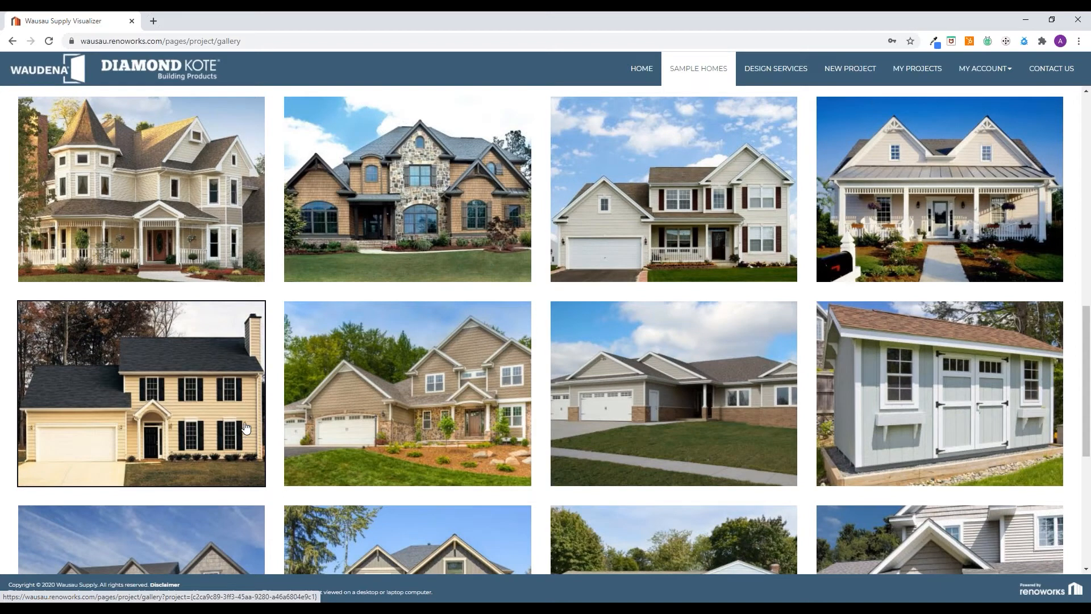
{"action": "scroll", "coordinate": [239, 426], "scroll_direction": "down", "scroll_amount": 3}
{"action": "scroll", "coordinate": [435, 460], "scroll_direction": "down", "scroll_amount": 2}
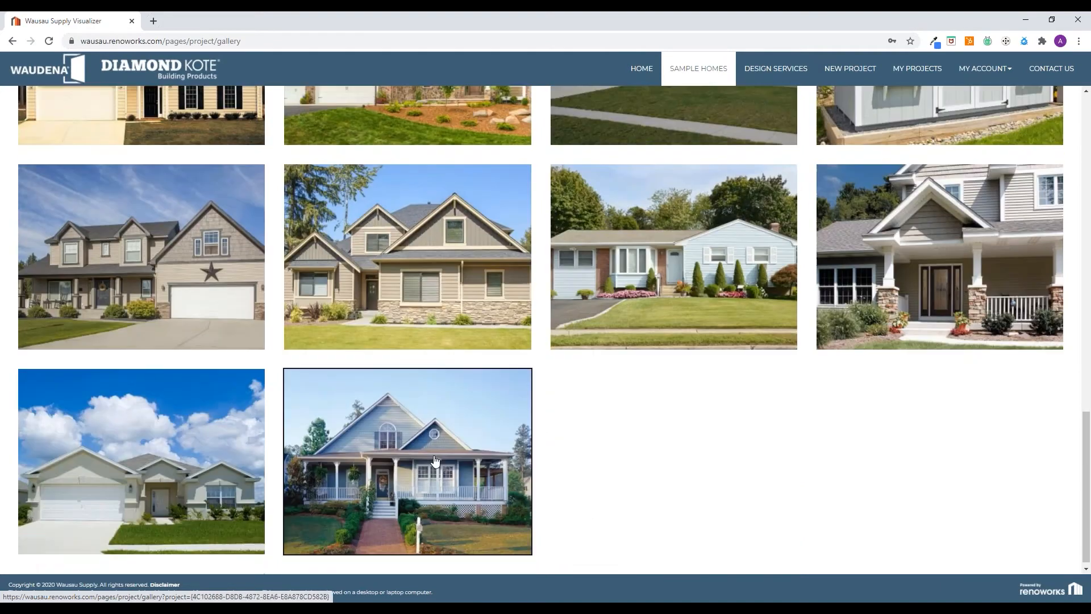
{"action": "scroll", "coordinate": [435, 460], "scroll_direction": "up", "scroll_amount": 9}
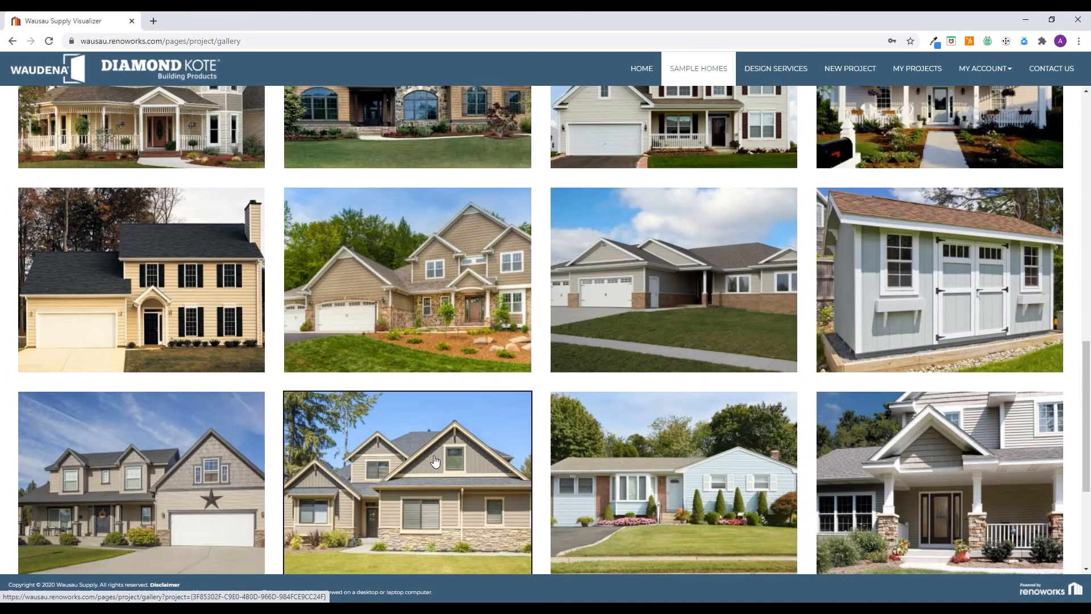
{"action": "scroll", "coordinate": [435, 460], "scroll_direction": "up", "scroll_amount": 10}
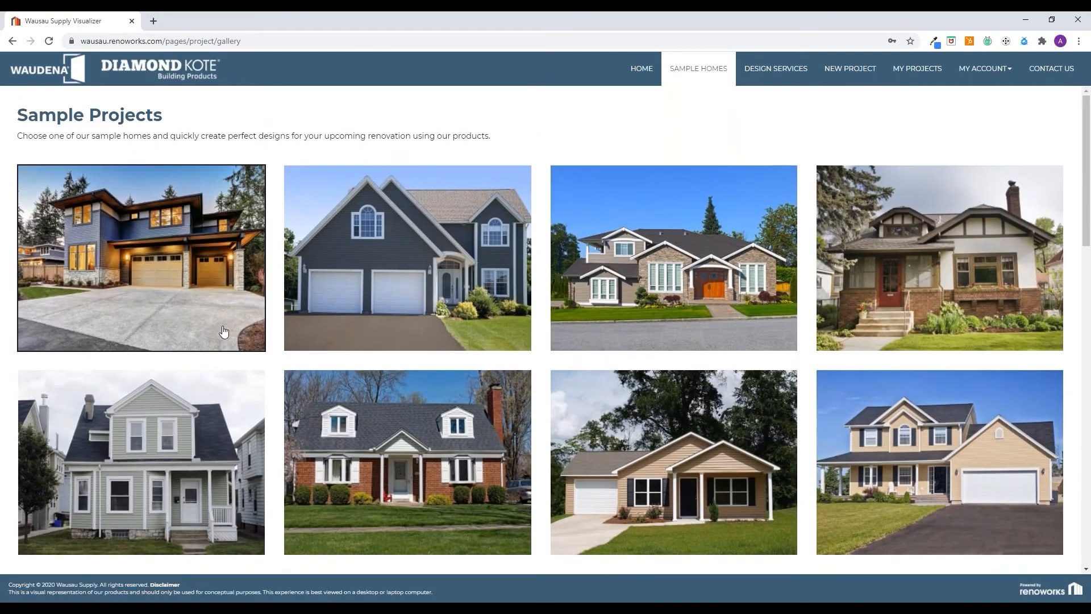
{"action": "left_click", "coordinate": [224, 332]}
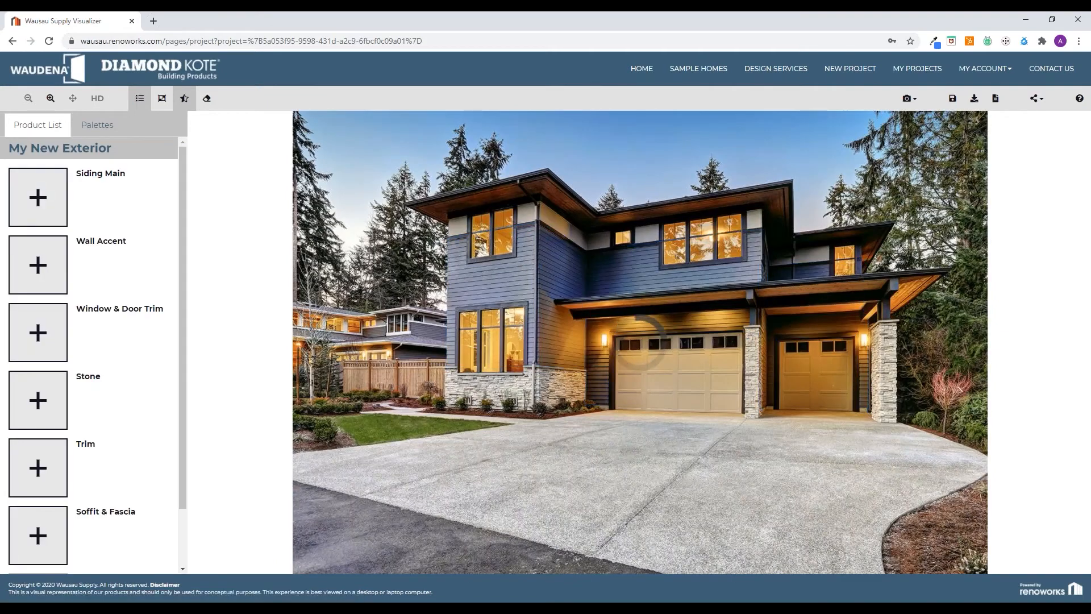
{"action": "left_click", "coordinate": [641, 70]}
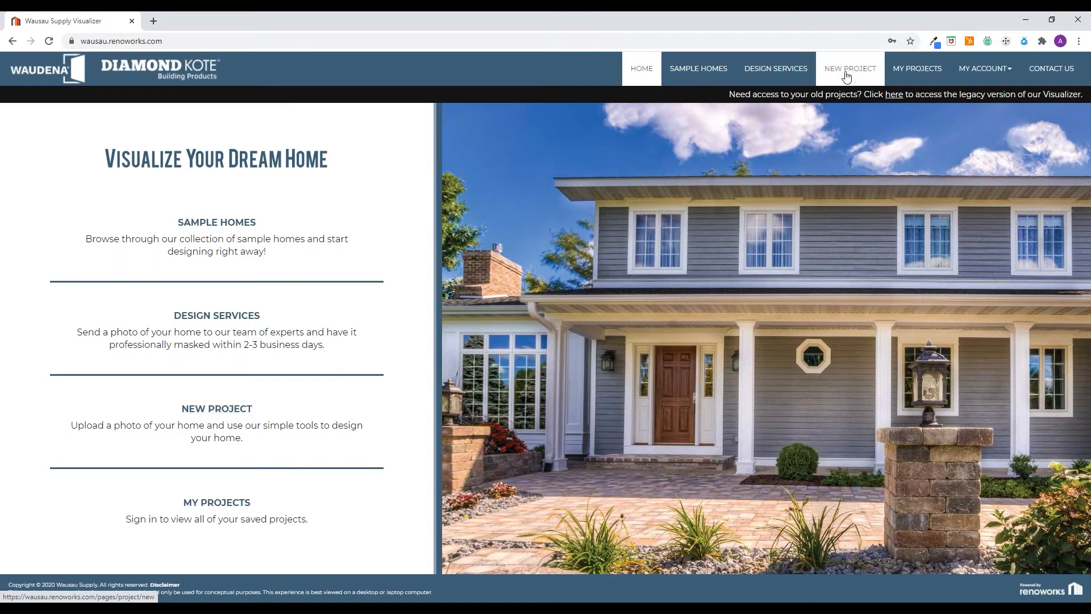
Create a new project from an uploaded photo of the brown-and-white single-storey house
{"action": "left_click", "coordinate": [216, 410]}
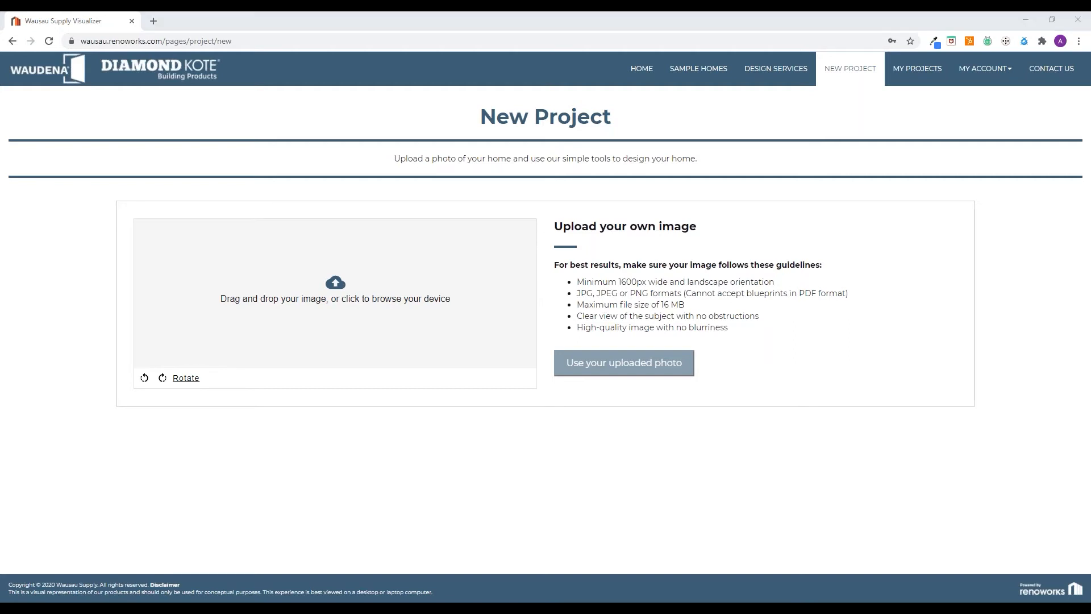
{"action": "left_click_drag", "start_coordinate": [804, 485], "coordinate": [416, 318]}
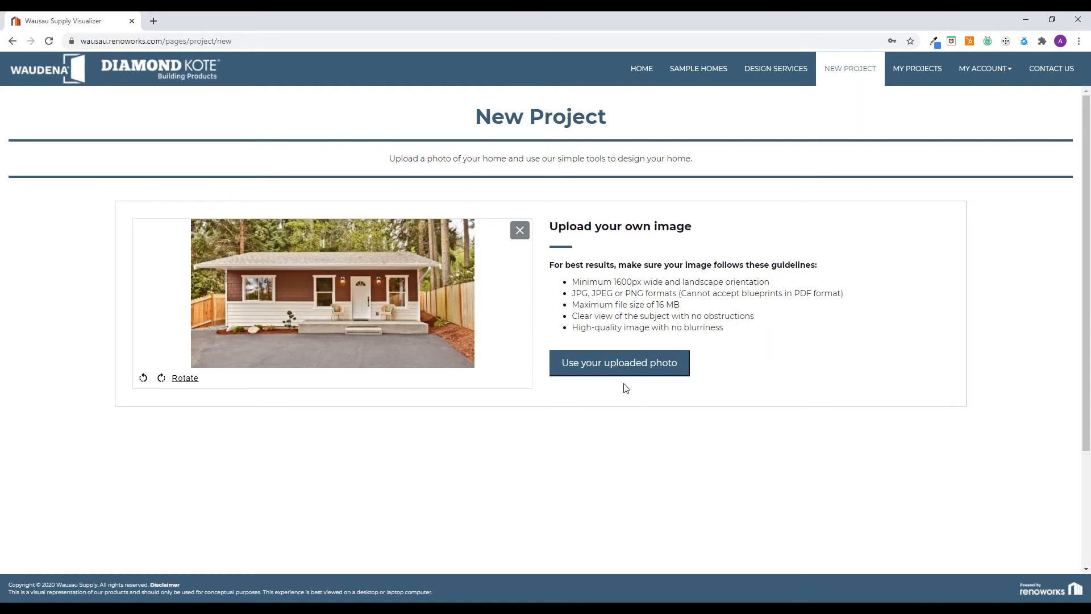
{"action": "left_click", "coordinate": [641, 375]}
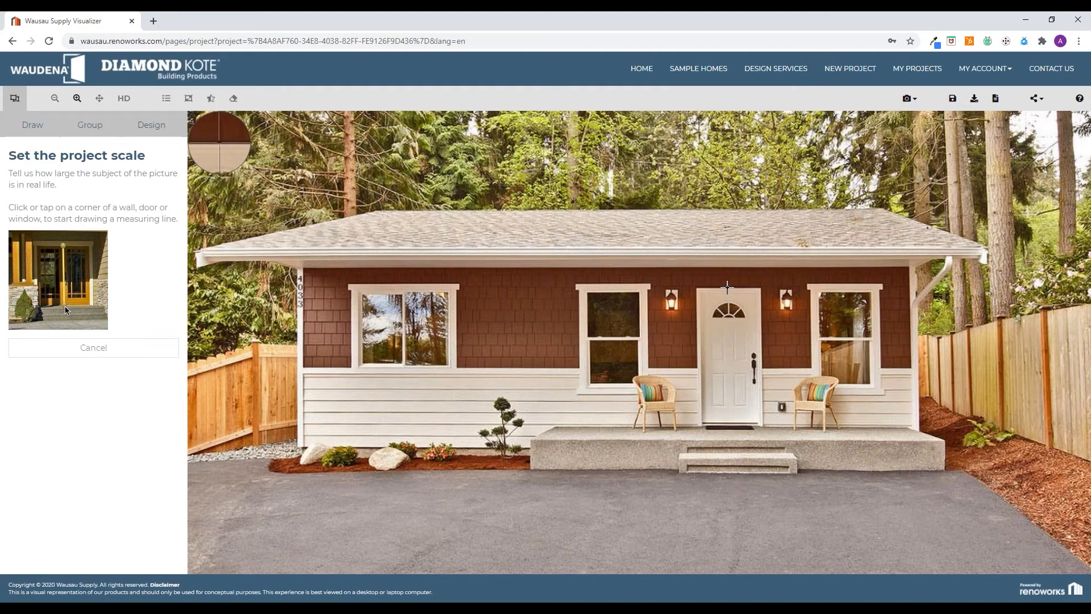
Set the project scale with a measuring line over the front door's full height, entered as 6 ft 8 in
{"action": "left_click", "coordinate": [727, 287]}
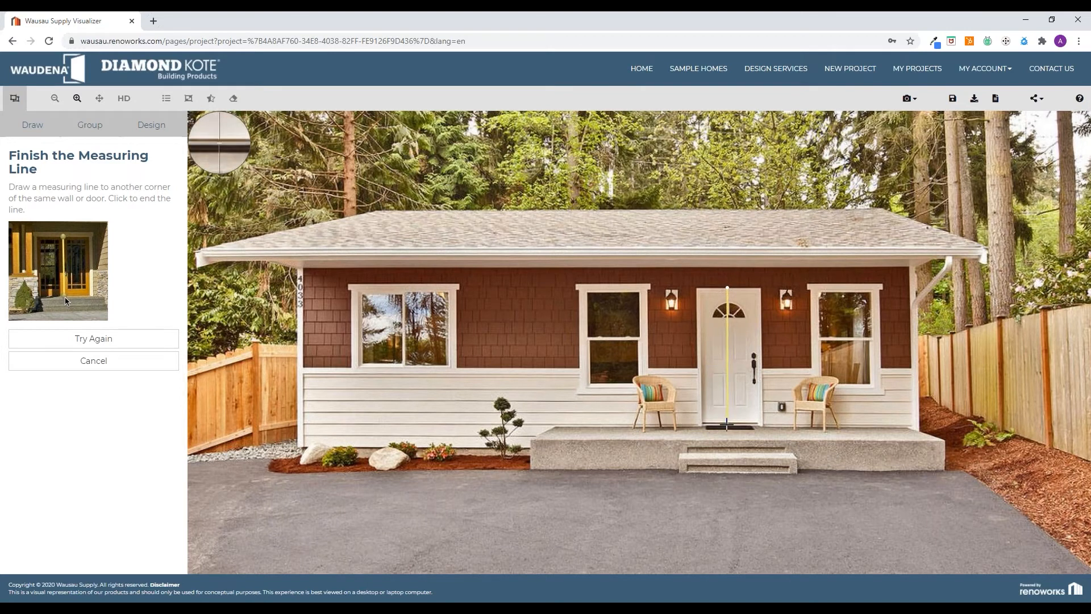
{"action": "left_click", "coordinate": [726, 423]}
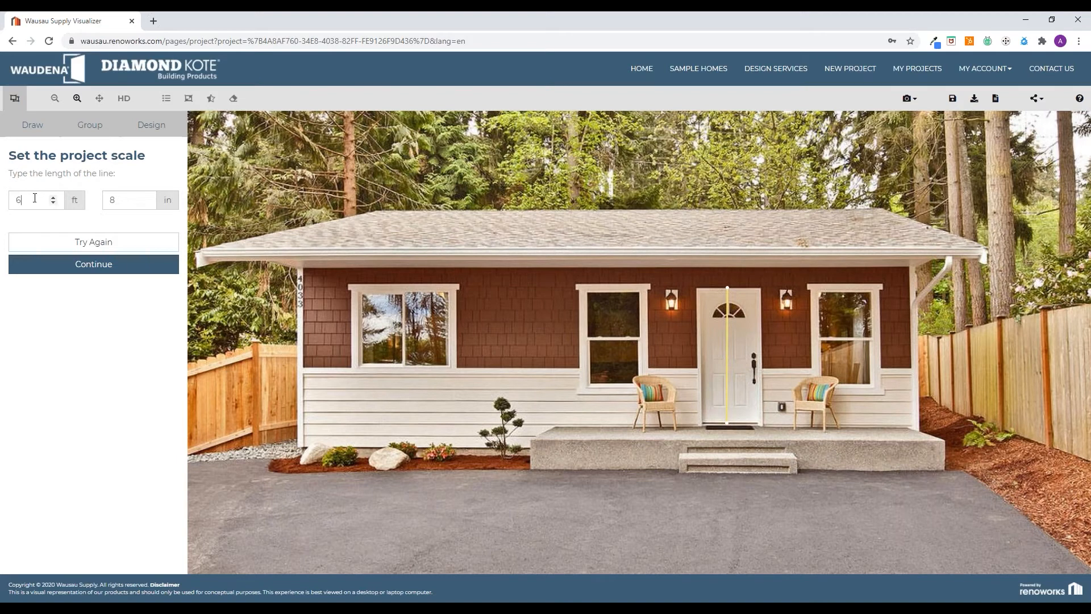
{"action": "left_click", "coordinate": [107, 204]}
{"action": "left_click", "coordinate": [109, 228]}
{"action": "left_click", "coordinate": [99, 274]}
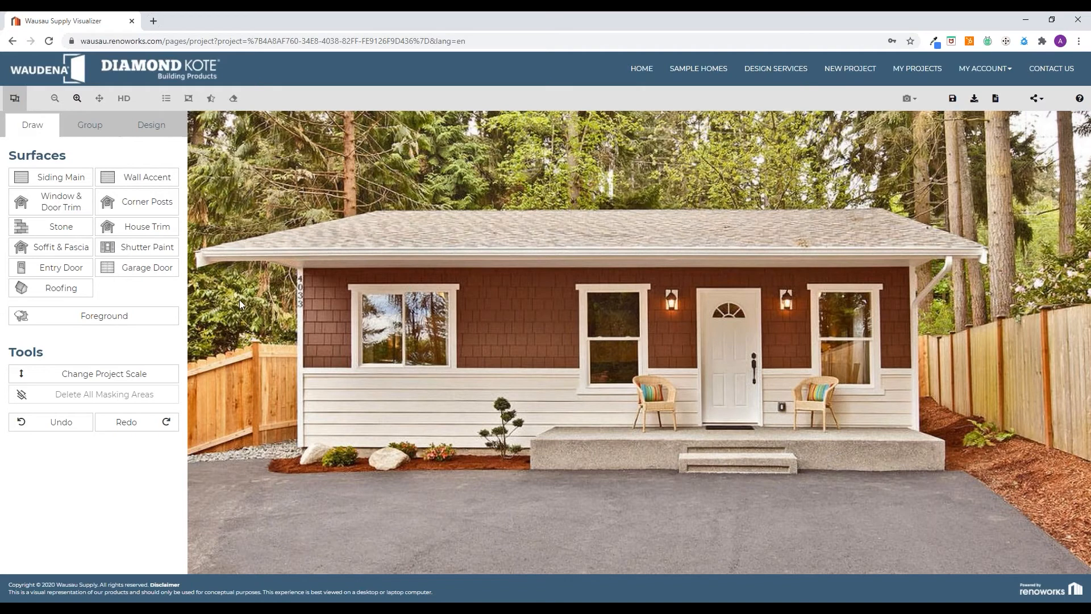
{"action": "left_click", "coordinate": [53, 287]}
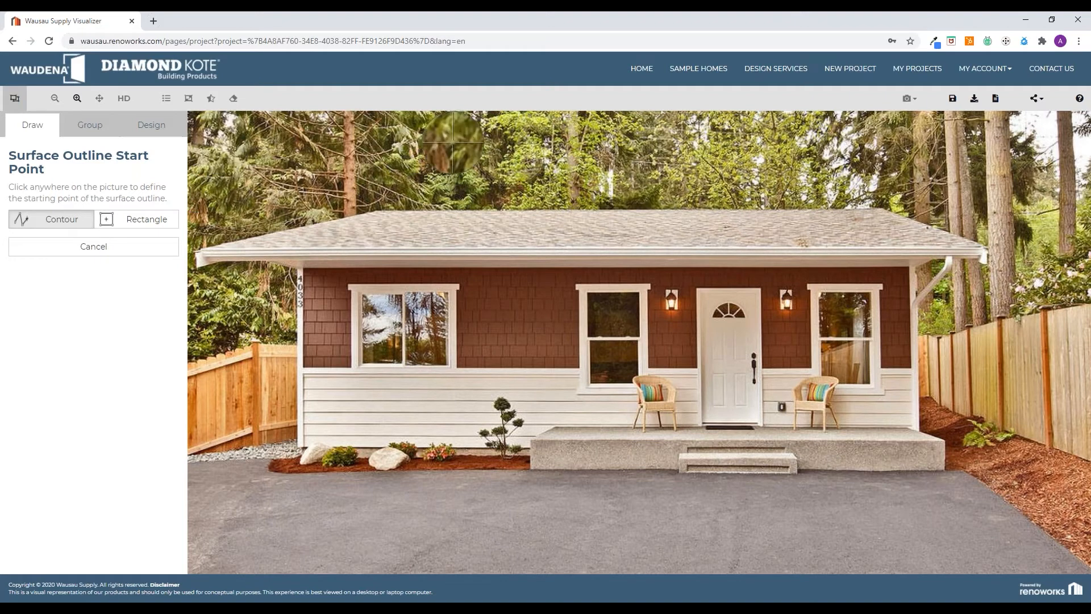
{"action": "left_click", "coordinate": [136, 219]}
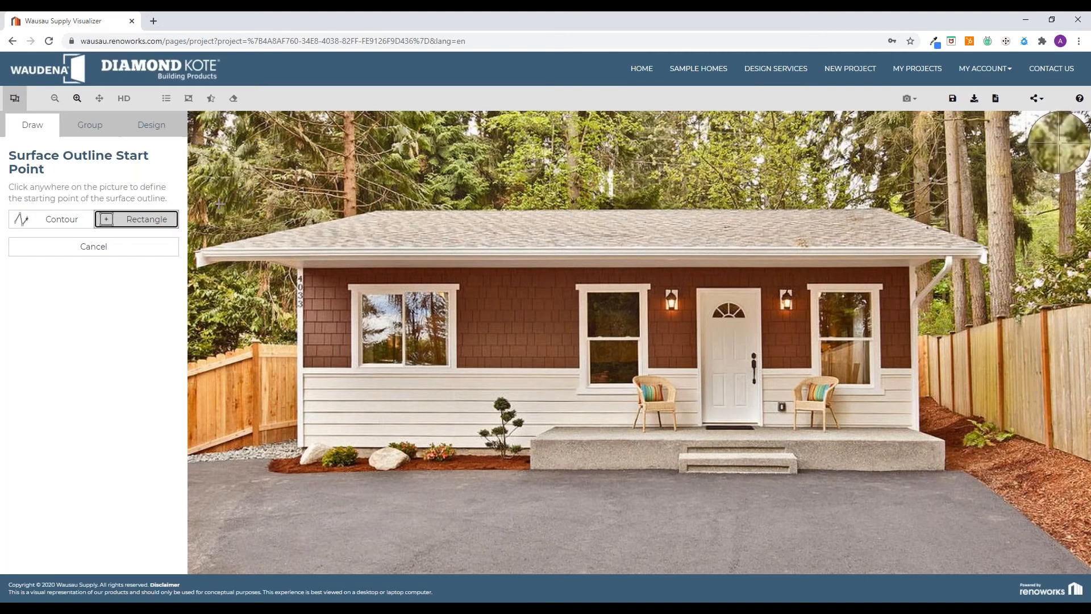
{"action": "left_click", "coordinate": [217, 120]}
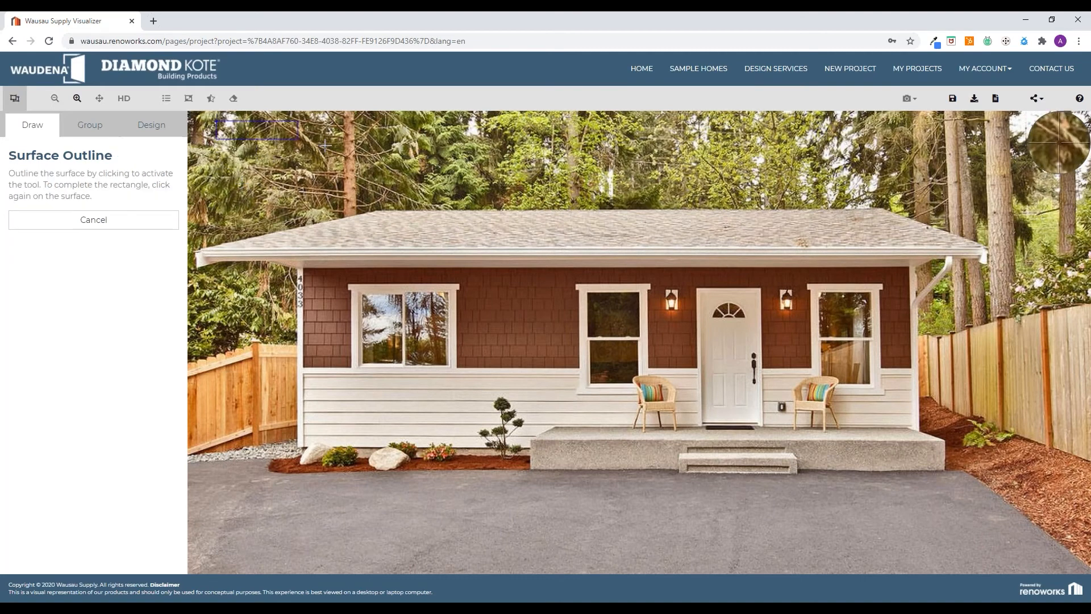
{"action": "left_click", "coordinate": [888, 394]}
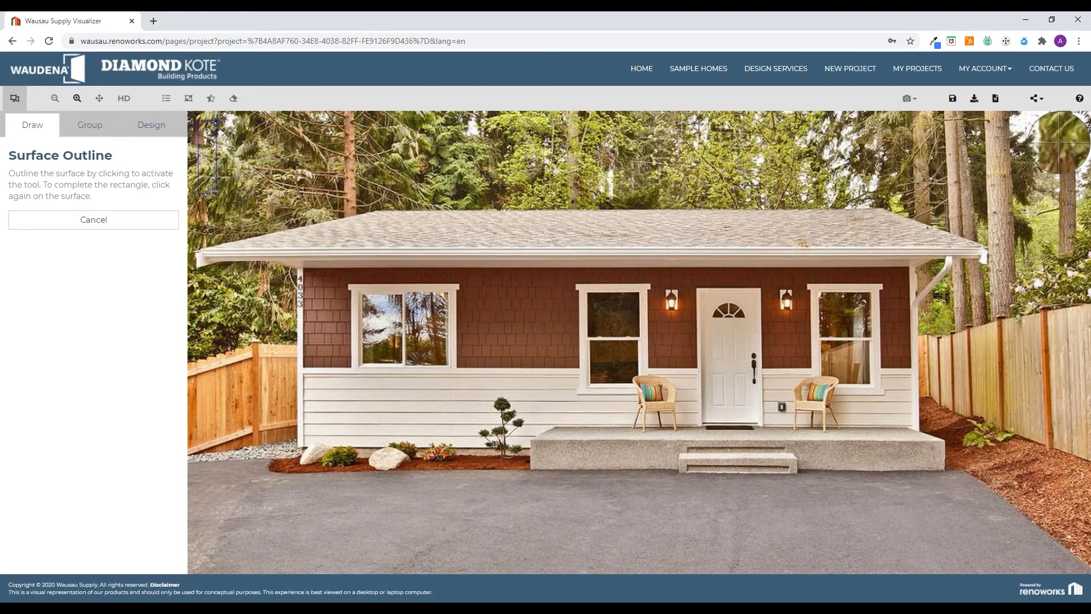
{"action": "left_click", "coordinate": [161, 219]}
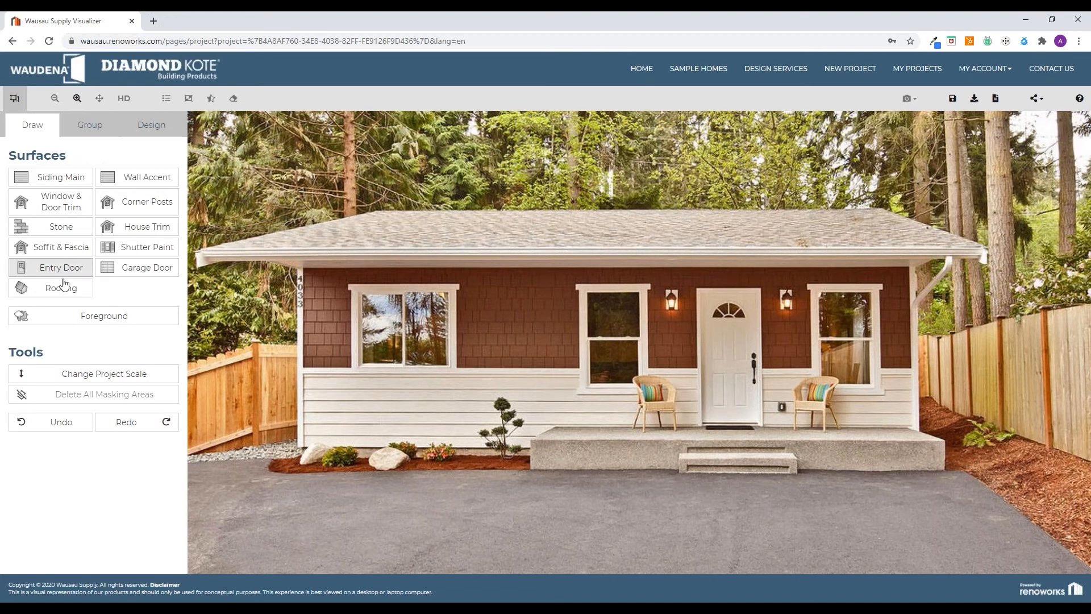
Mask the roof as a Roofing surface with a closed contour through its four corners
{"action": "left_click", "coordinate": [81, 288]}
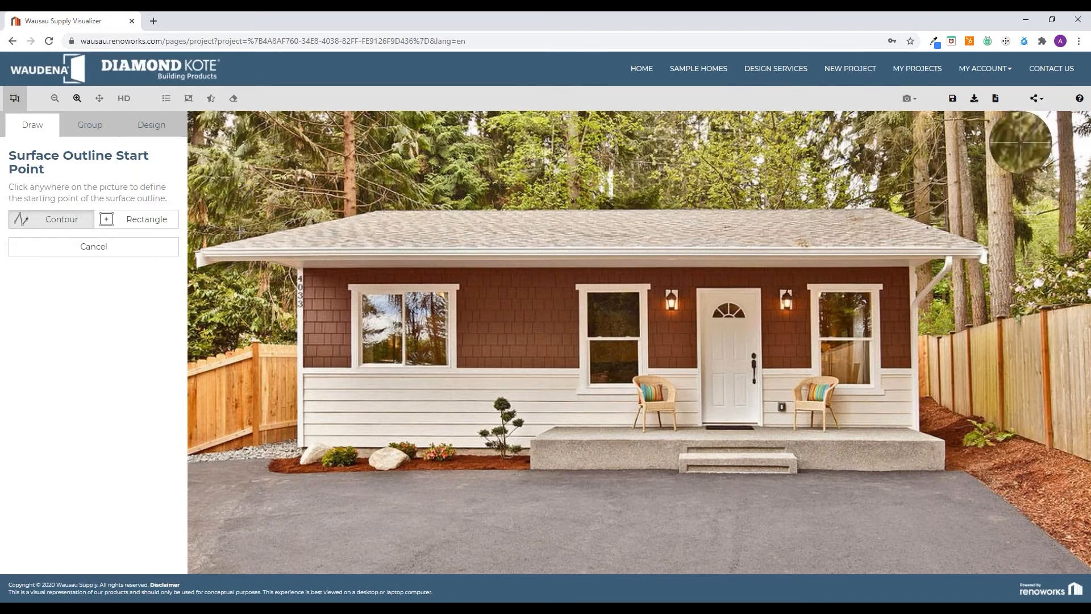
{"action": "left_click", "coordinate": [200, 249]}
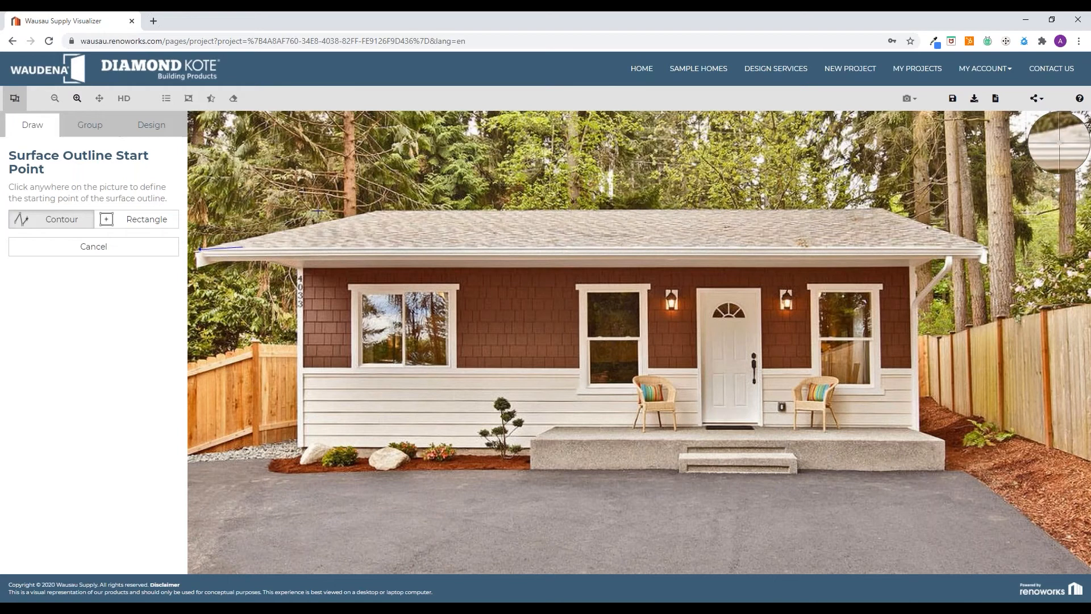
{"action": "left_click", "coordinate": [377, 212]}
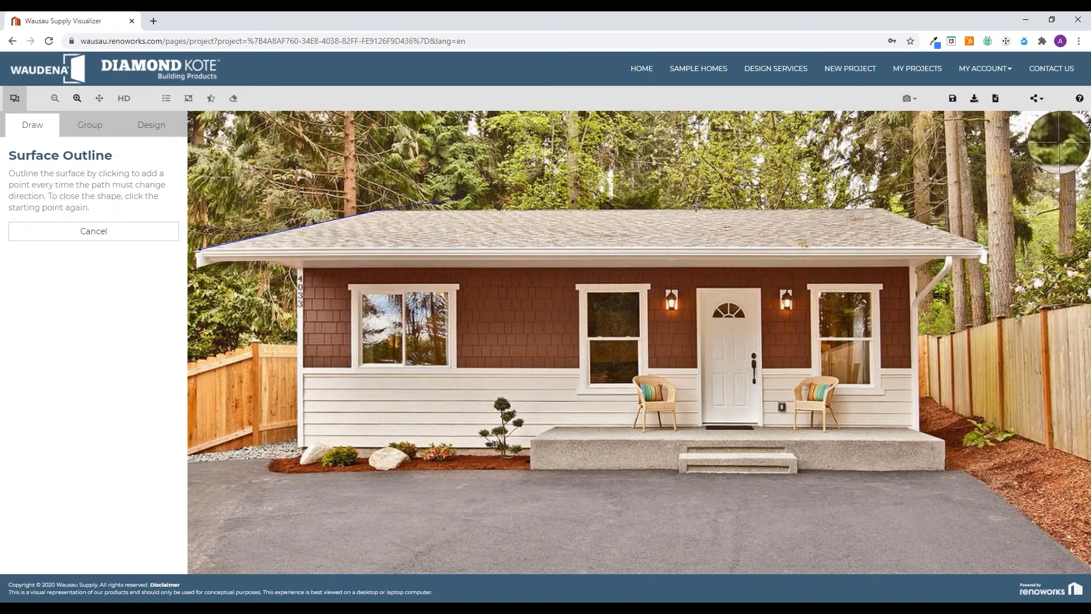
{"action": "left_click", "coordinate": [884, 208]}
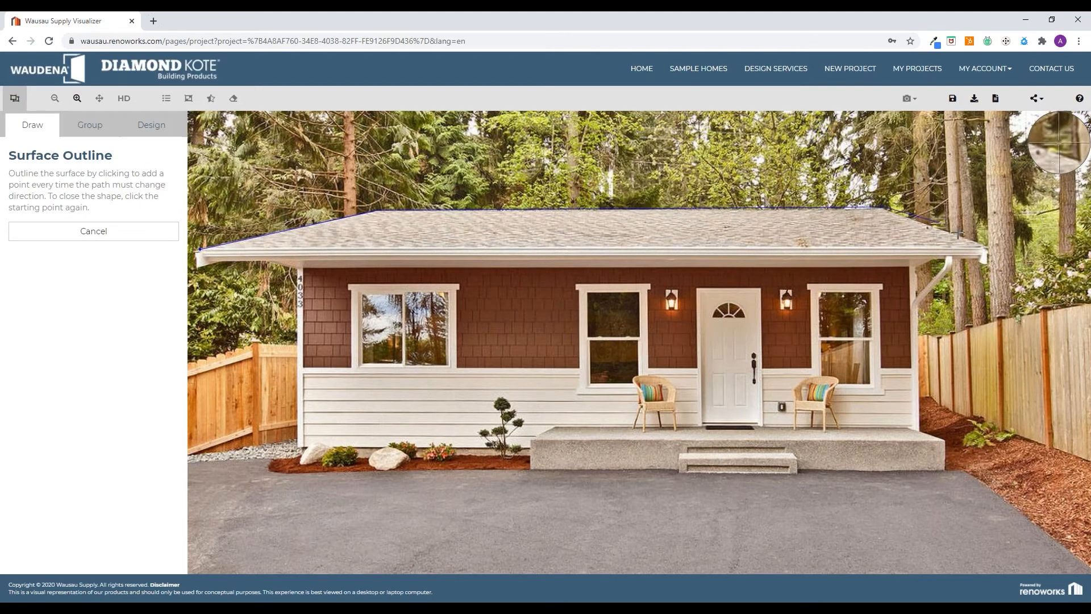
{"action": "left_click", "coordinate": [987, 248]}
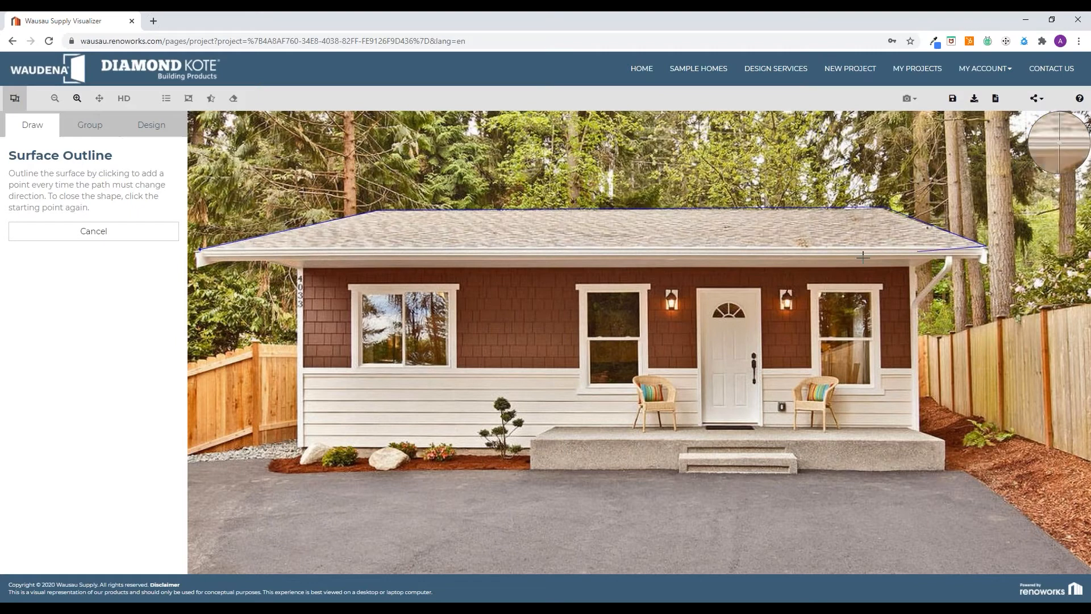
{"action": "left_click", "coordinate": [204, 250]}
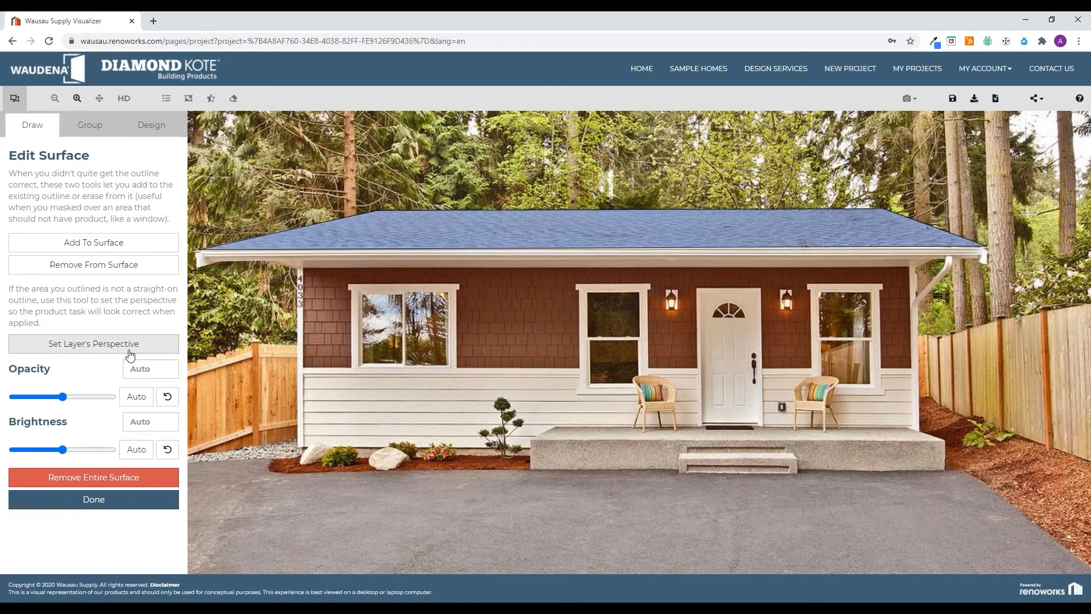
Set the roof layer's perspective to match the roof's corners and finish editing the surface
{"action": "left_click", "coordinate": [100, 348]}
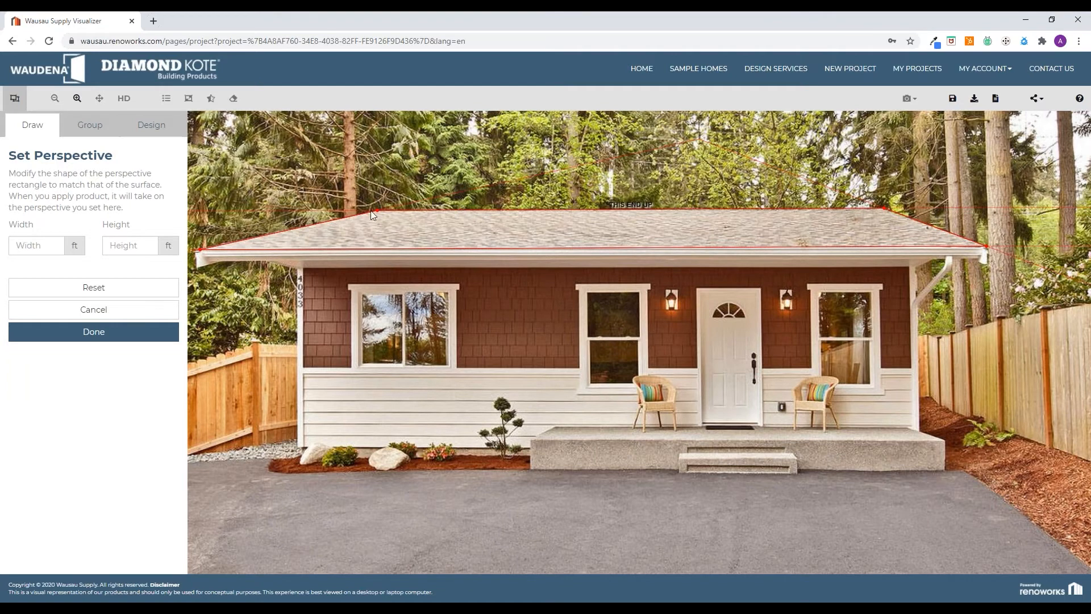
{"action": "mouse_move", "coordinate": [375, 211]}
{"action": "left_mouse_down"}
{"action": "mouse_move", "coordinate": [335, 204]}
{"action": "mouse_move", "coordinate": [334, 216]}
{"action": "mouse_move", "coordinate": [374, 210]}
{"action": "left_mouse_up"}
{"action": "left_click", "coordinate": [105, 334]}
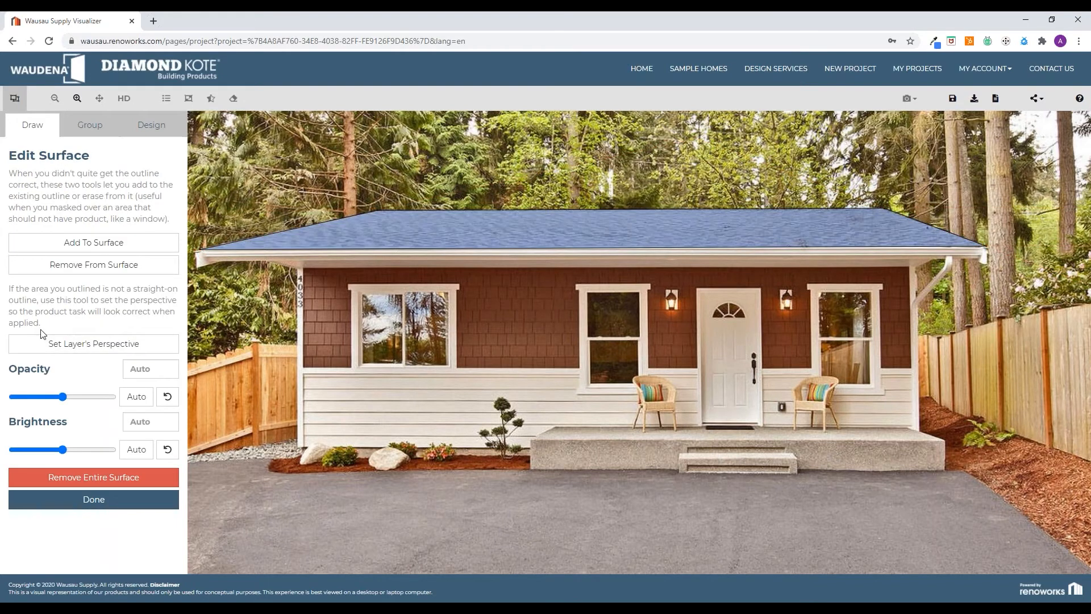
{"action": "left_click", "coordinate": [115, 509]}
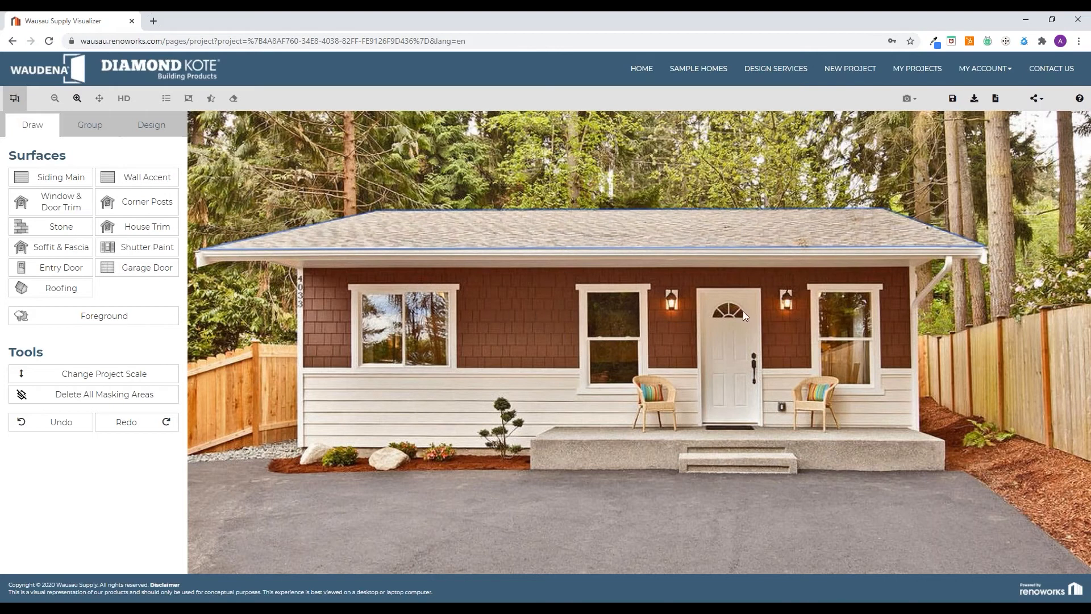
Mask the brown shingled upper wall as a rectangular Siding Main surface and fit its corners to the wall edges
{"action": "left_click", "coordinate": [73, 179]}
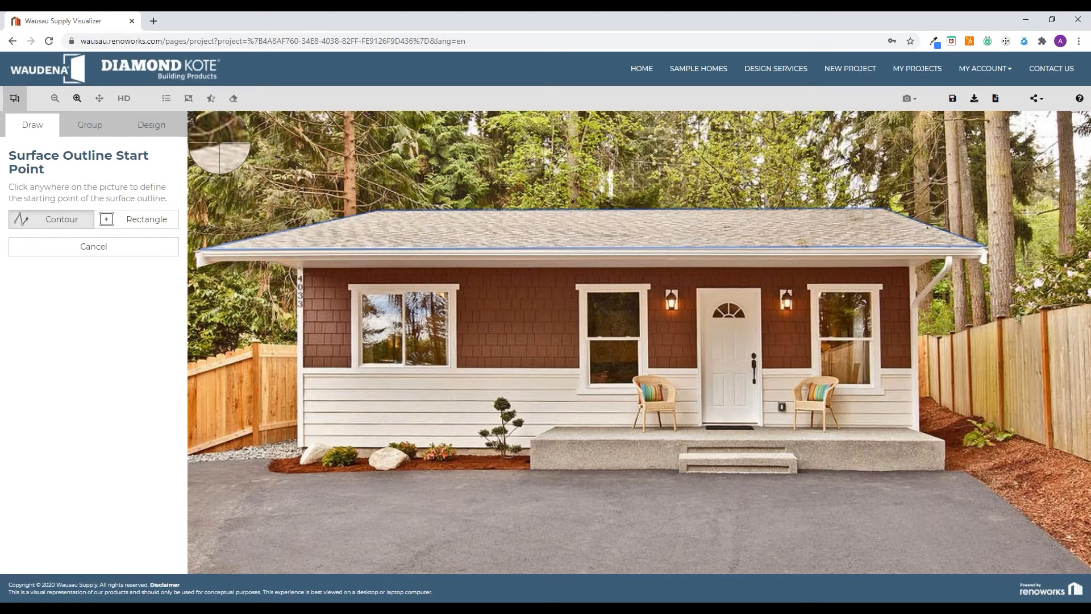
{"action": "left_click", "coordinate": [134, 221]}
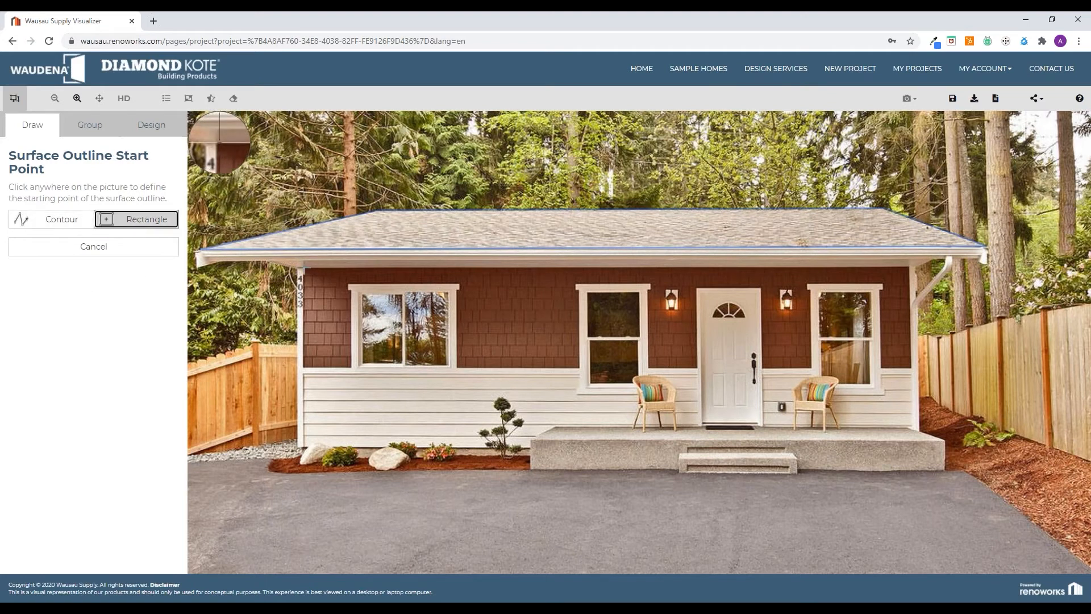
{"action": "left_click", "coordinate": [303, 267]}
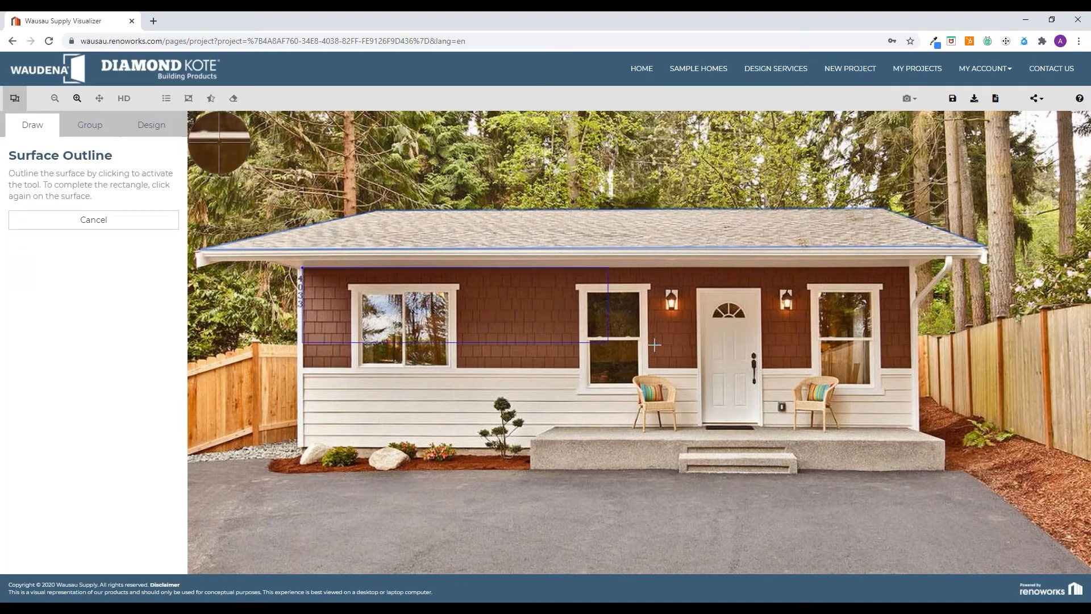
{"action": "left_click", "coordinate": [910, 370]}
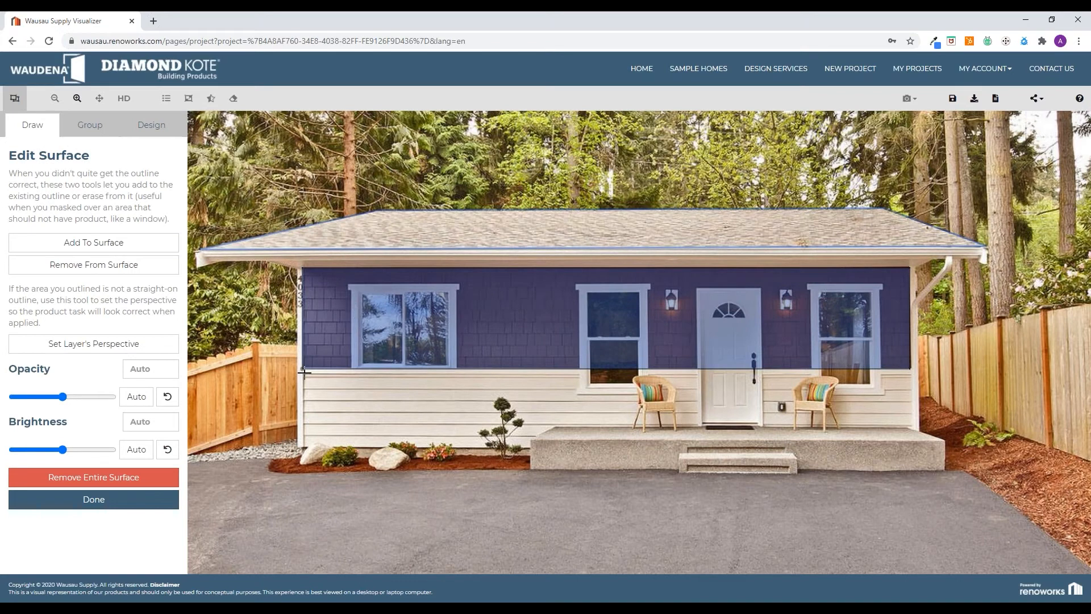
{"action": "left_click_drag", "start_coordinate": [303, 369], "coordinate": [305, 370]}
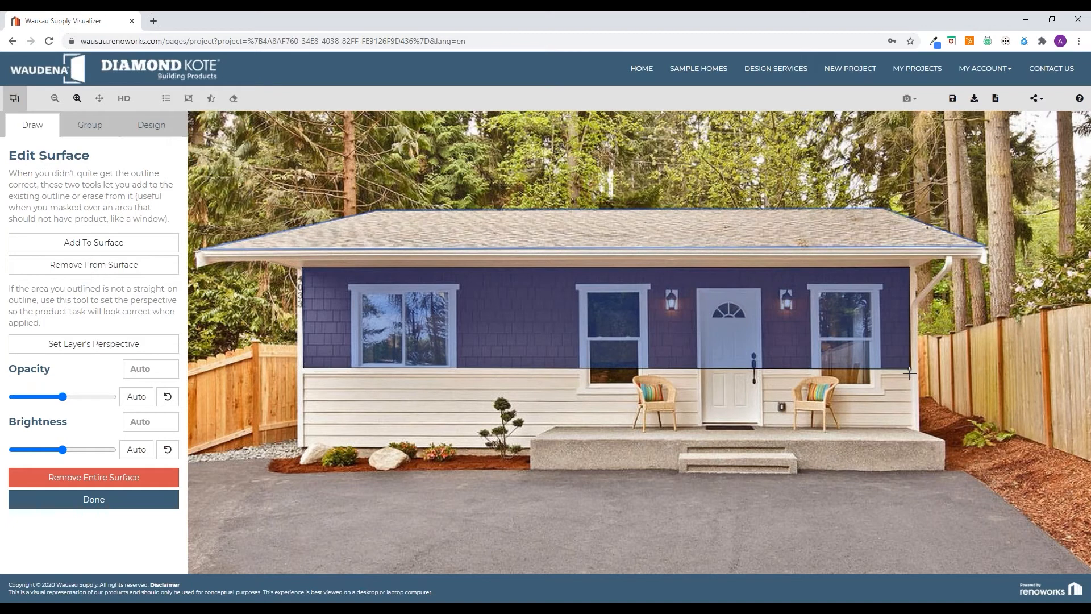
{"action": "left_click_drag", "start_coordinate": [910, 372], "coordinate": [913, 371]}
{"action": "left_click_drag", "start_coordinate": [909, 267], "coordinate": [909, 265]}
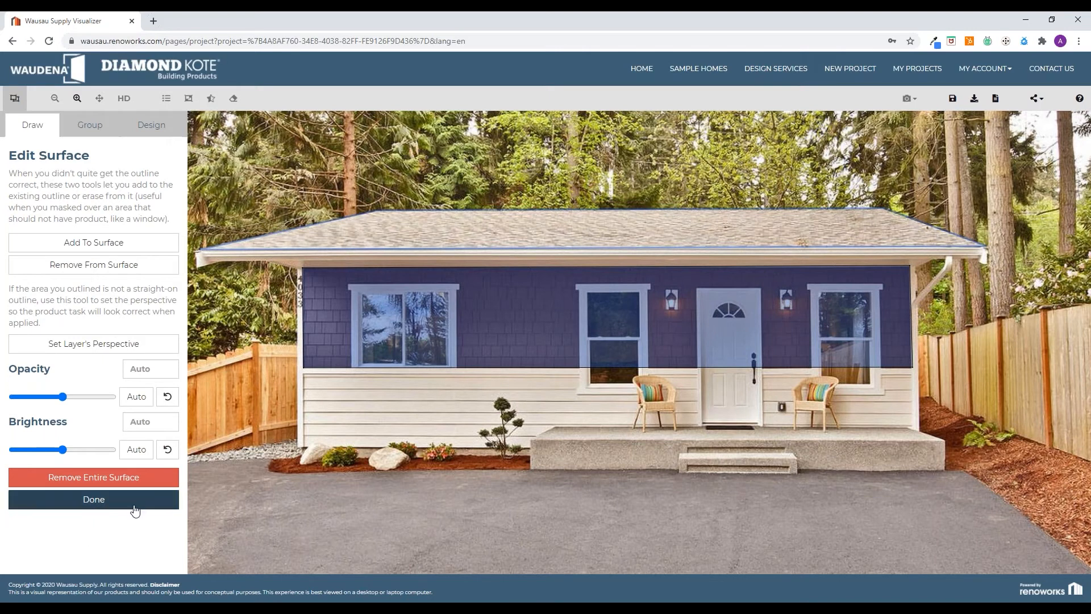
{"action": "left_click", "coordinate": [135, 504]}
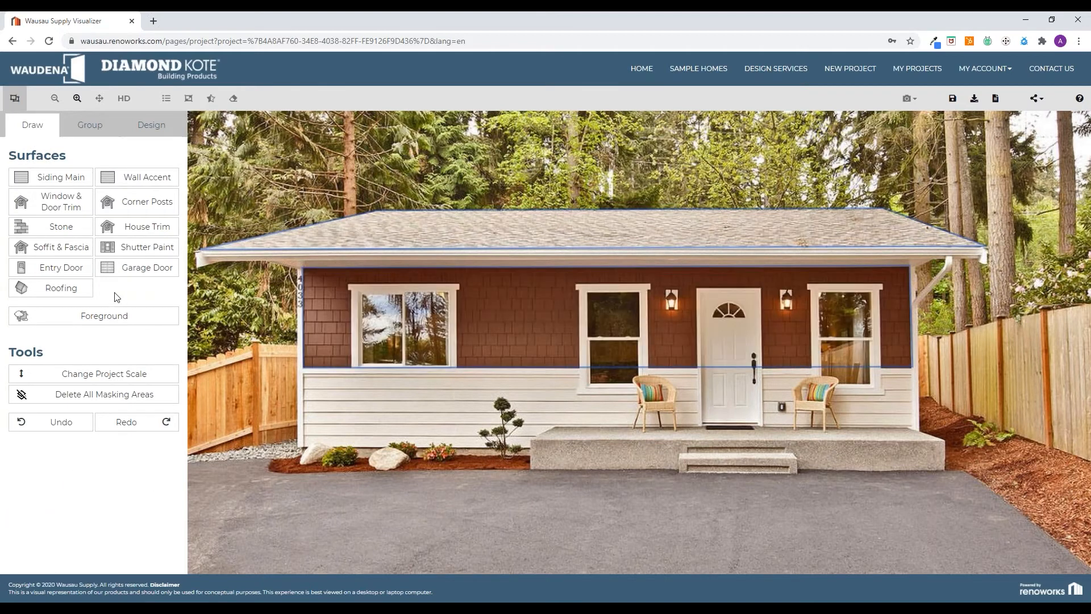
Mask the white front door as an Entry Door opening with a rectangle and finish it
{"action": "left_click", "coordinate": [54, 279]}
{"action": "left_click", "coordinate": [135, 219]}
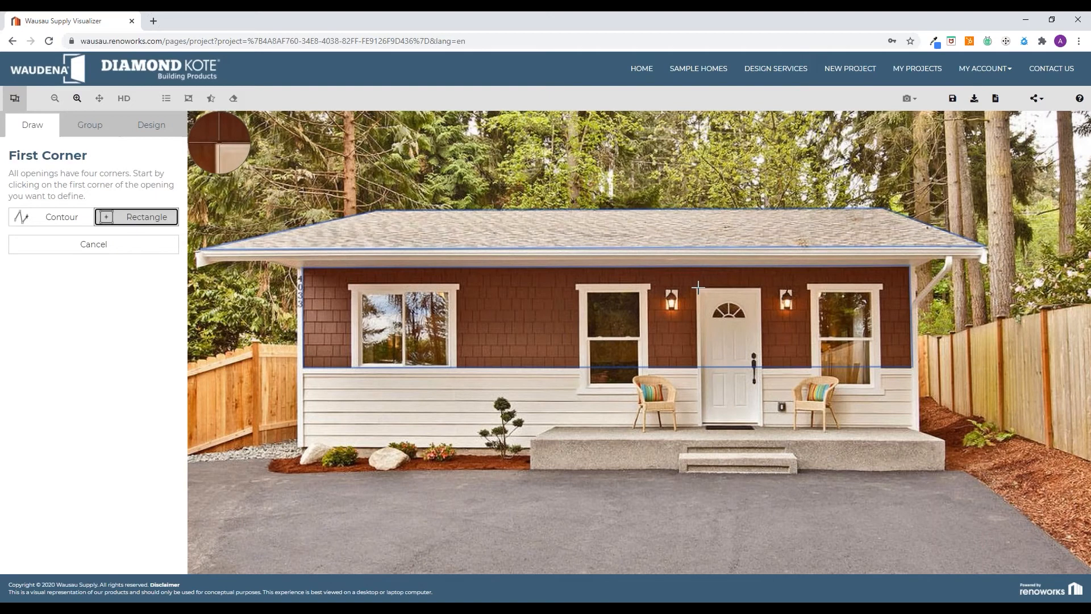
{"action": "left_click_drag", "start_coordinate": [698, 287], "coordinate": [763, 427]}
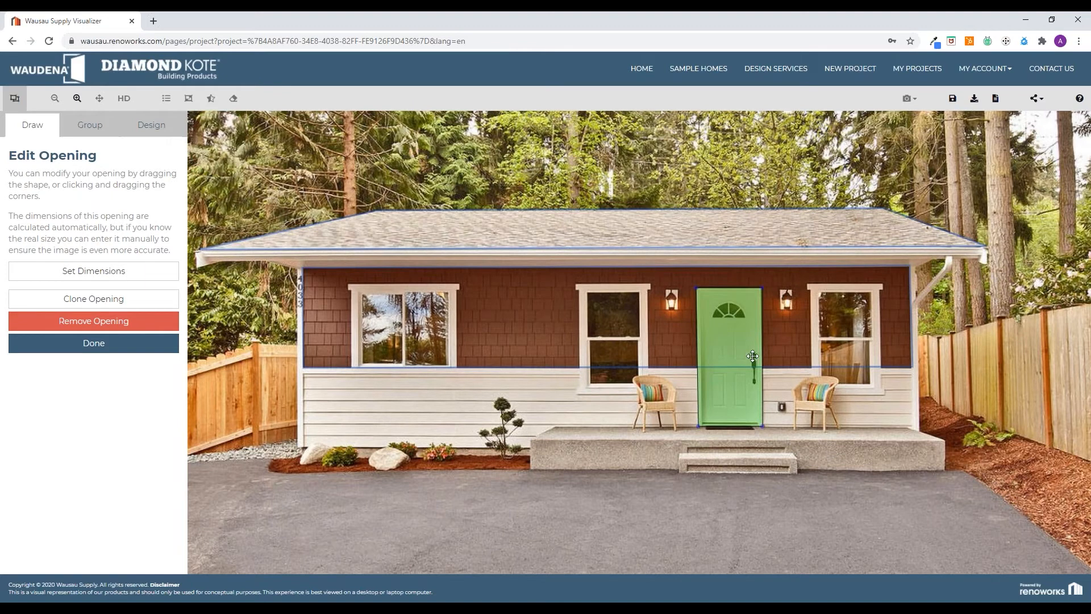
{"action": "left_click", "coordinate": [113, 345]}
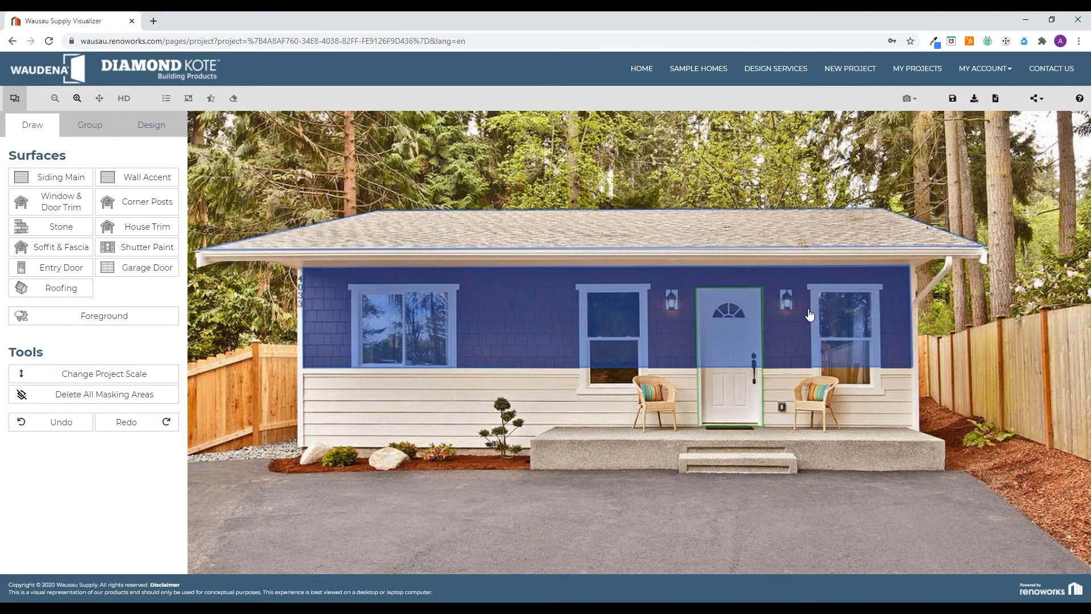
Reopen the Siding Main surface on the upper wall to review its editing options, and close it
{"action": "left_click", "coordinate": [913, 367]}
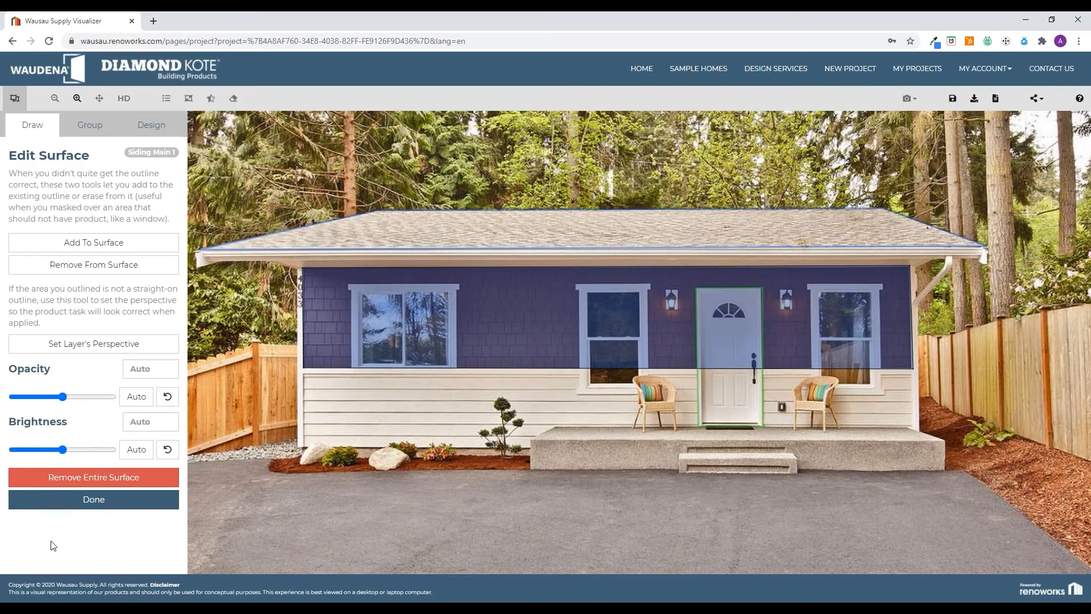
{"action": "left_click", "coordinate": [94, 508]}
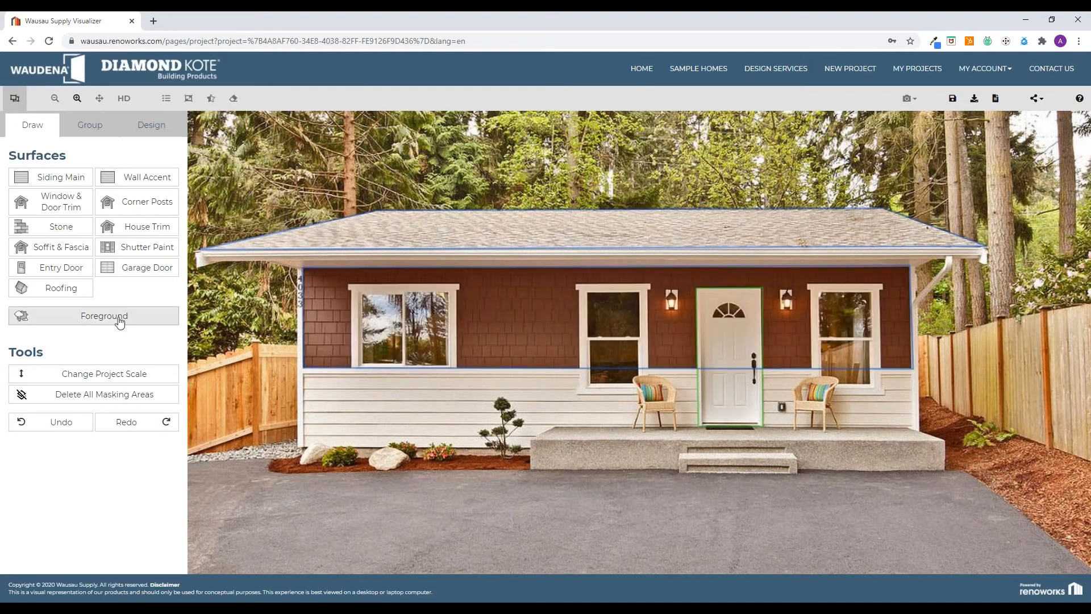
Apply RigidShake Staggered Edge 7" siding in Olive to the Siding Main surface on the upper wall
{"action": "left_click", "coordinate": [149, 136]}
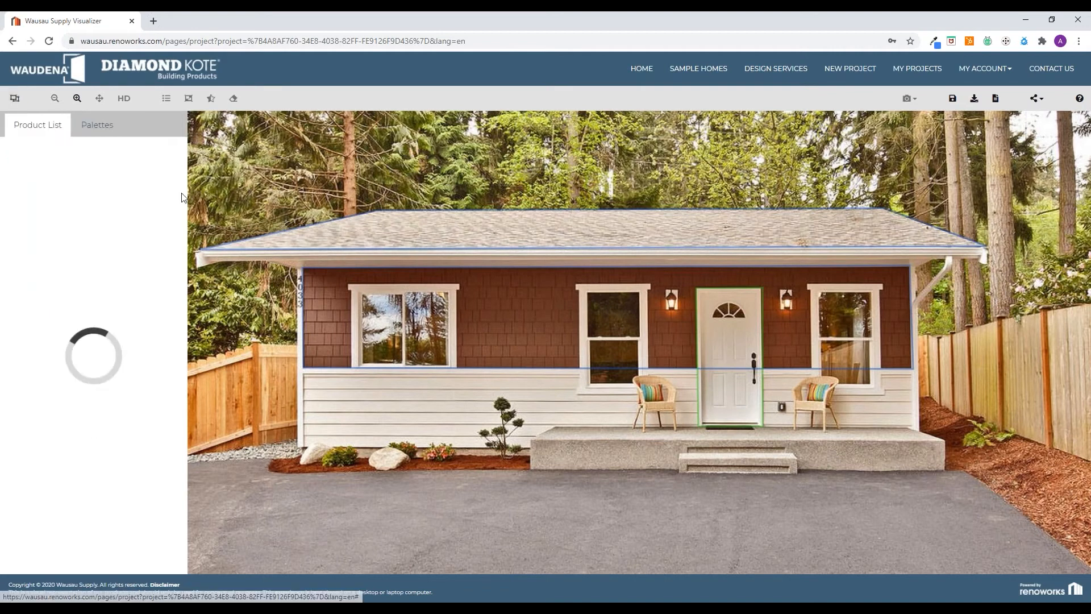
{"action": "left_click", "coordinate": [531, 310]}
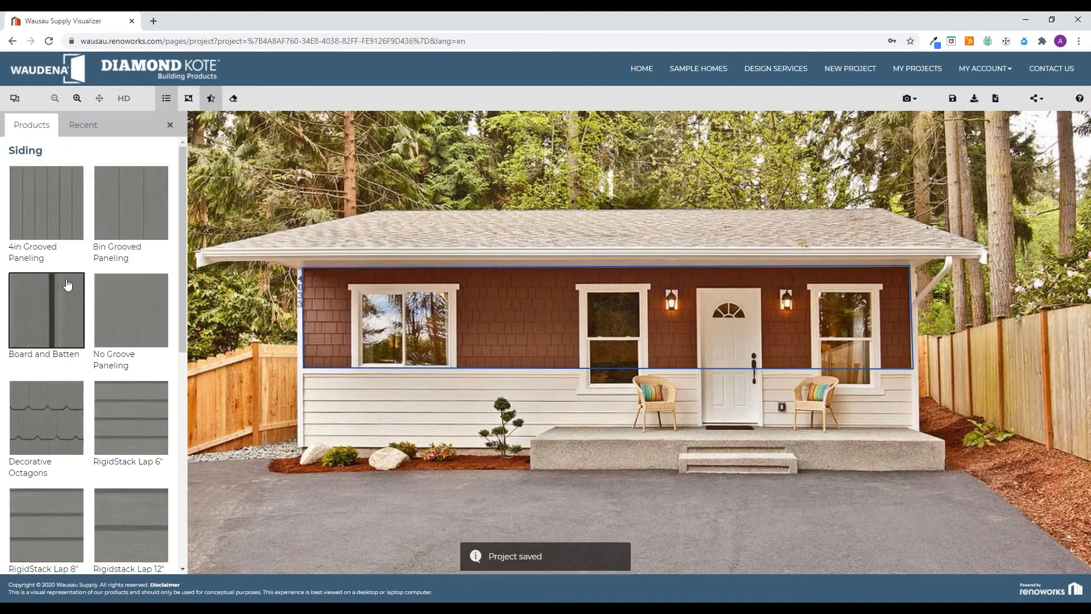
{"action": "scroll", "coordinate": [119, 238], "scroll_direction": "down", "scroll_amount": 3}
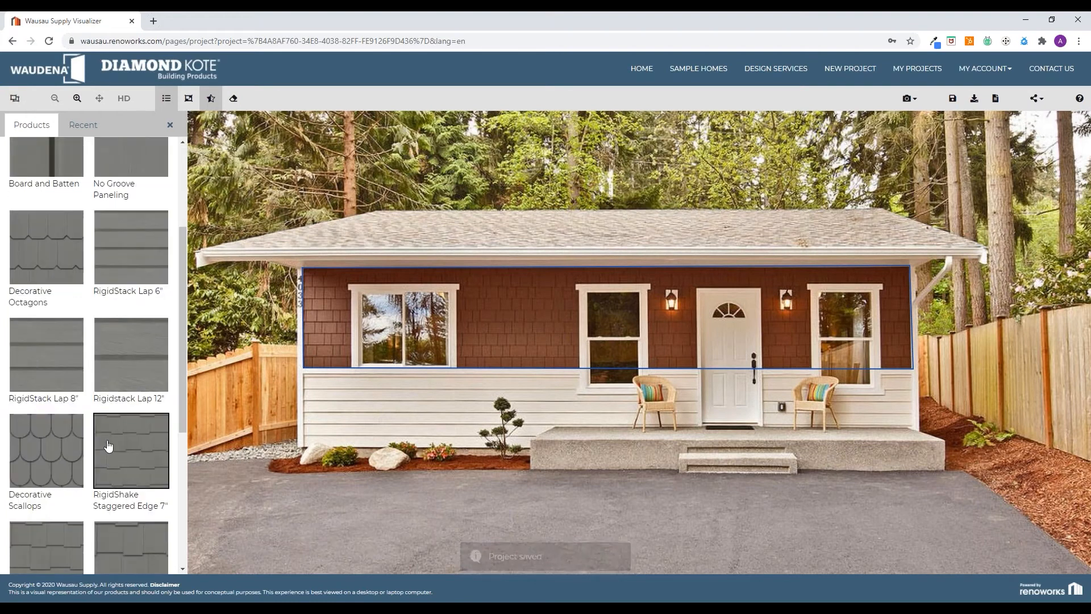
{"action": "scroll", "coordinate": [119, 453], "scroll_direction": "down", "scroll_amount": 1}
{"action": "left_click", "coordinate": [127, 434]}
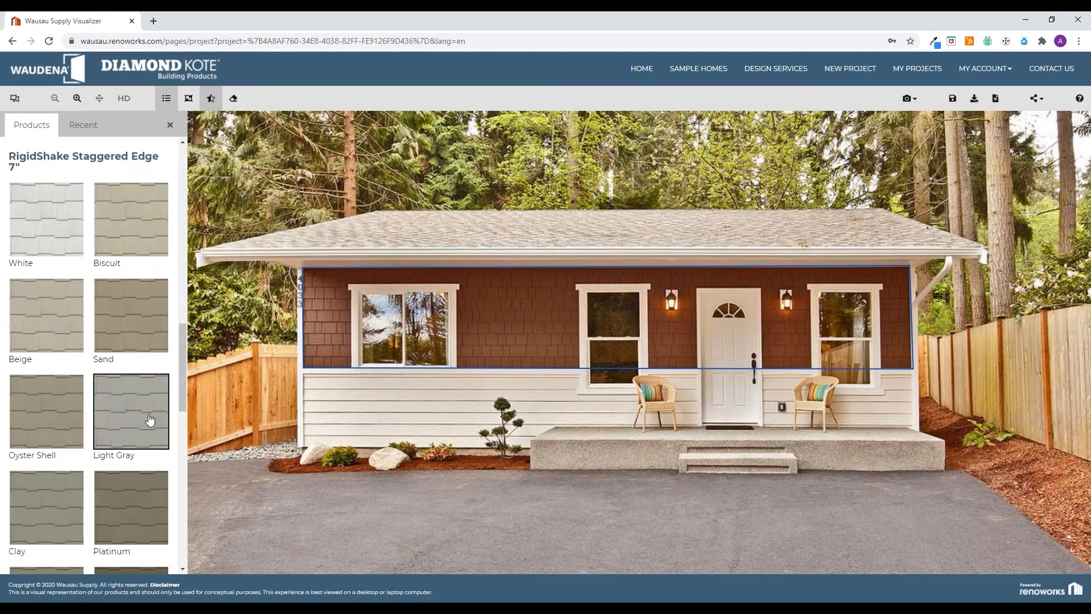
{"action": "scroll", "coordinate": [67, 483], "scroll_direction": "down", "scroll_amount": 6}
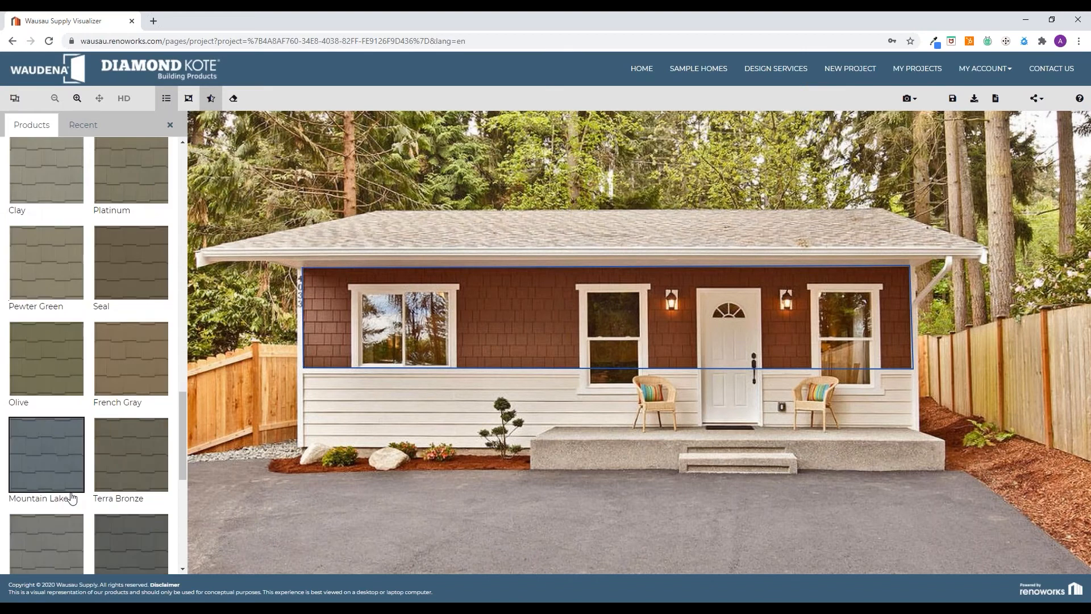
{"action": "scroll", "coordinate": [71, 498], "scroll_direction": "down", "scroll_amount": 2}
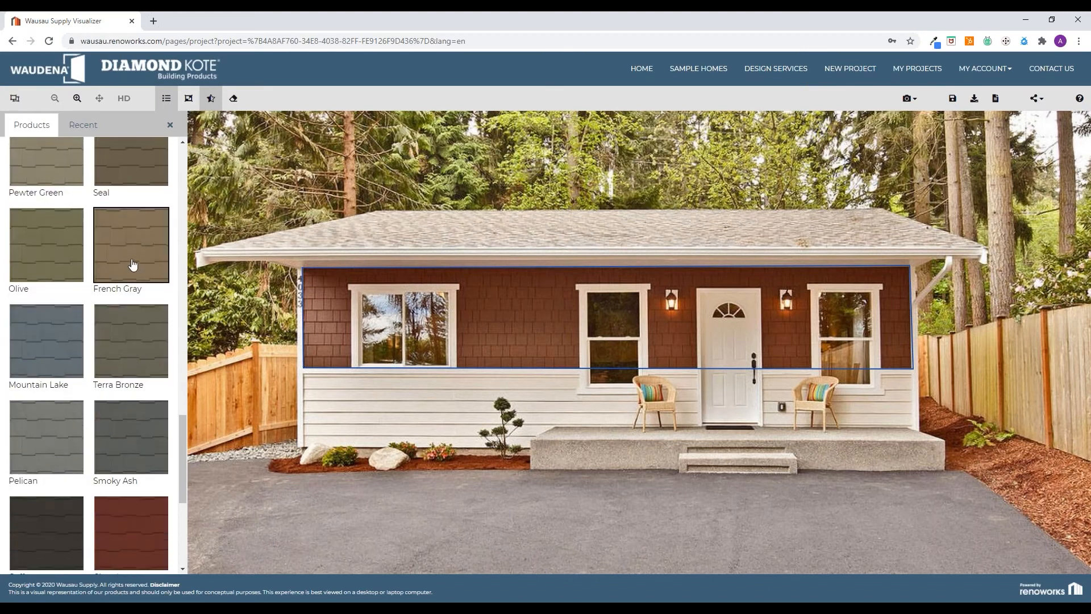
{"action": "left_click", "coordinate": [50, 244]}
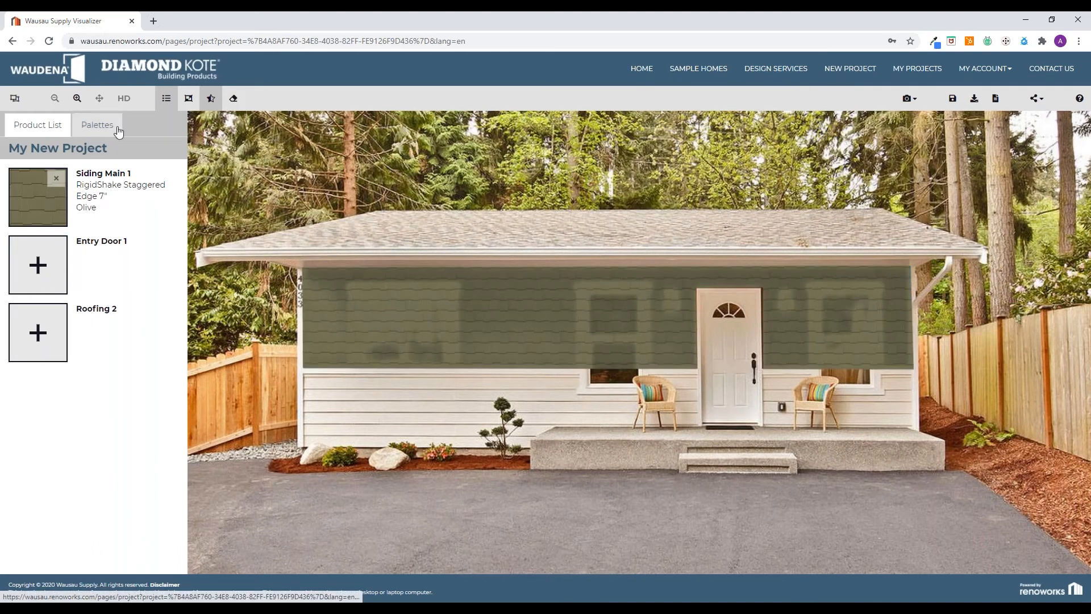
Return to drawing the masks, fit the Entry Door opening's upper corner to the door's edge, and finish the opening
{"action": "left_click", "coordinate": [15, 101]}
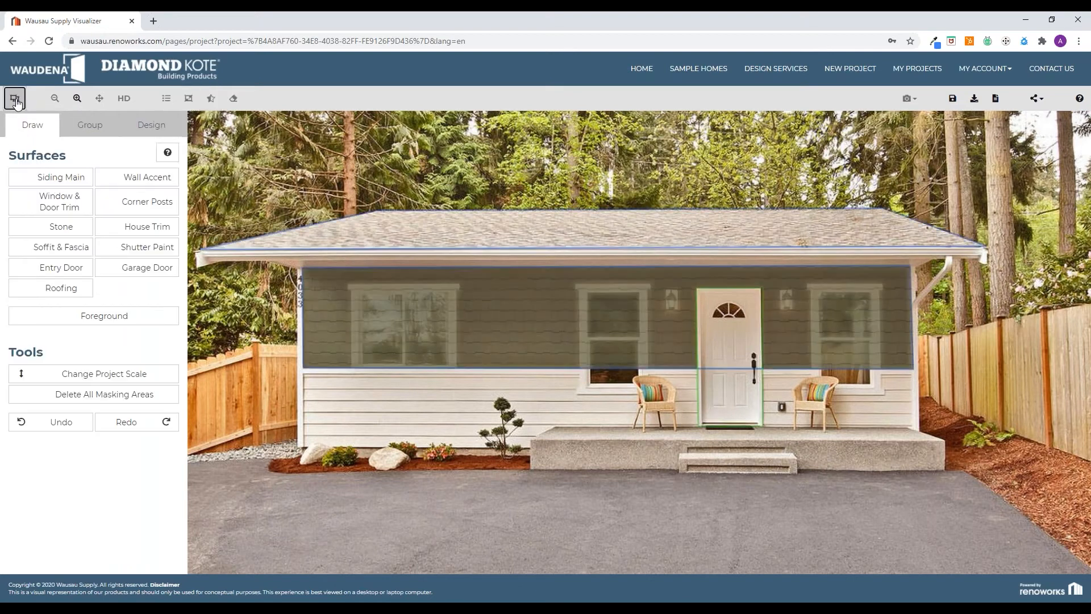
{"action": "left_click", "coordinate": [746, 334]}
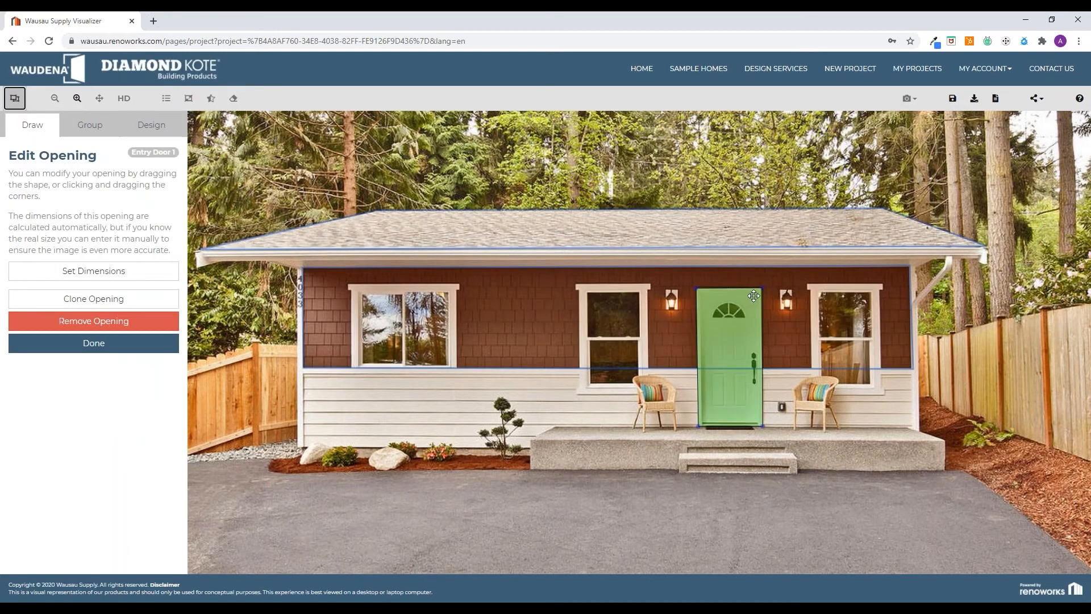
{"action": "left_click_drag", "start_coordinate": [760, 288], "coordinate": [761, 289]}
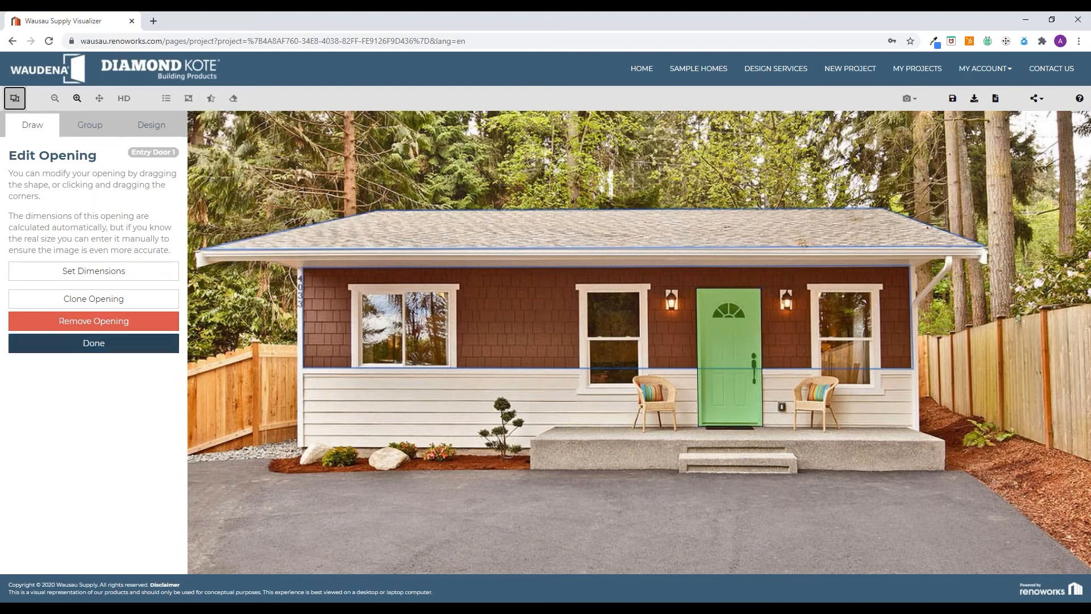
{"action": "left_click", "coordinate": [126, 344]}
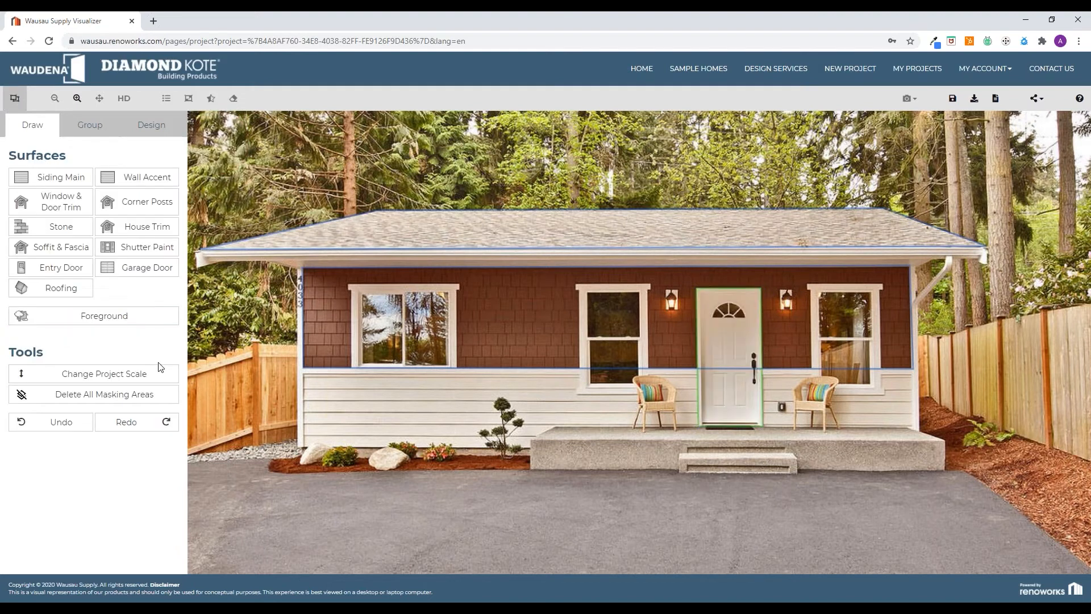
{"action": "left_click", "coordinate": [126, 324]}
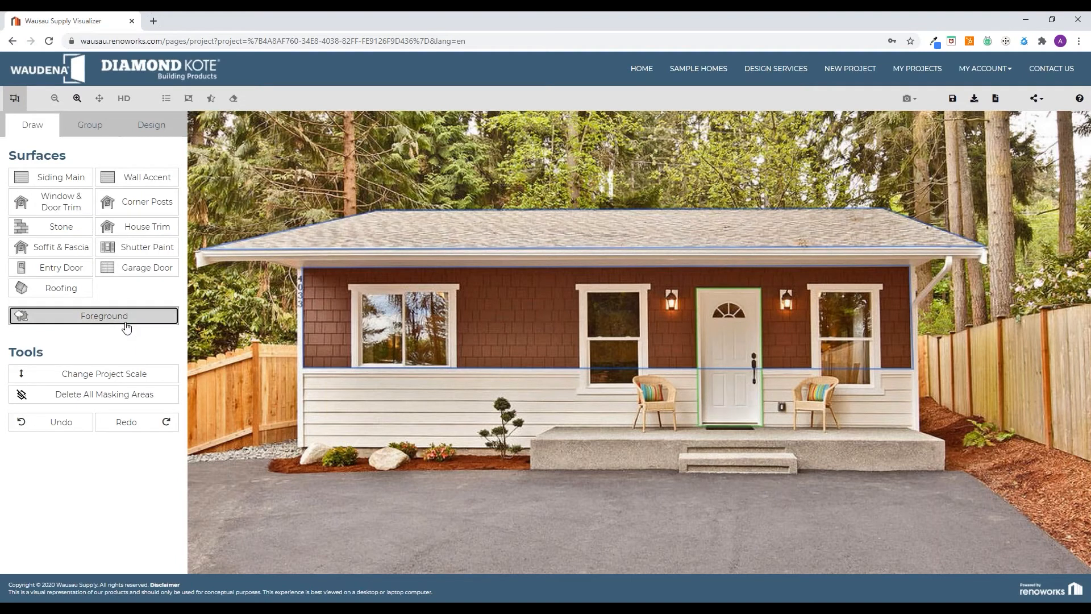
{"action": "left_click", "coordinate": [126, 327]}
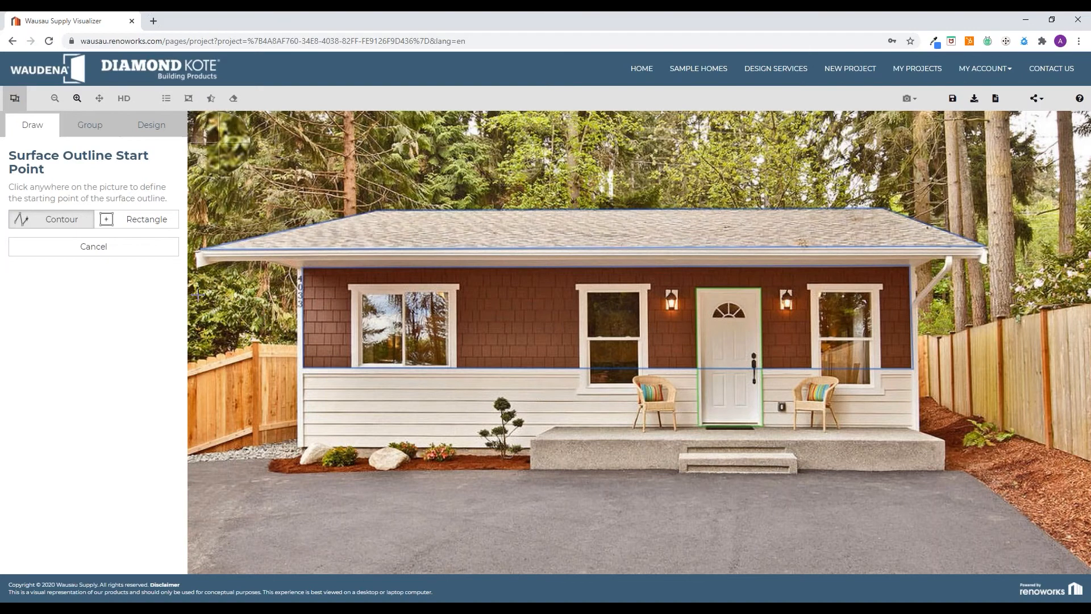
{"action": "left_click", "coordinate": [130, 250]}
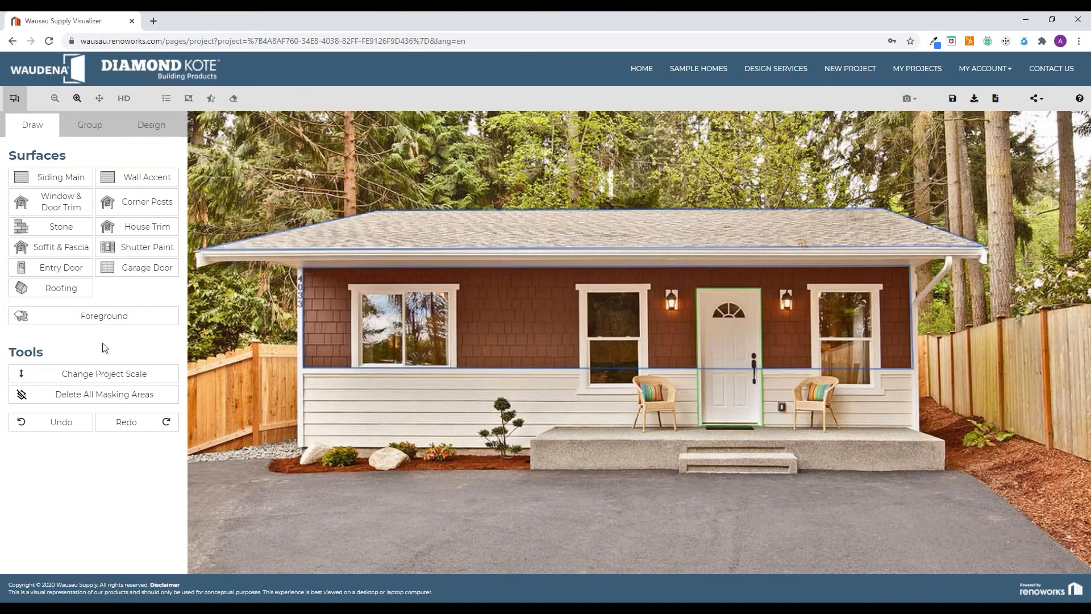
Mask the wide sliding window and its trim as a Foreground surface with a closed contour along the trim's outer edge
{"action": "left_click", "coordinate": [97, 315]}
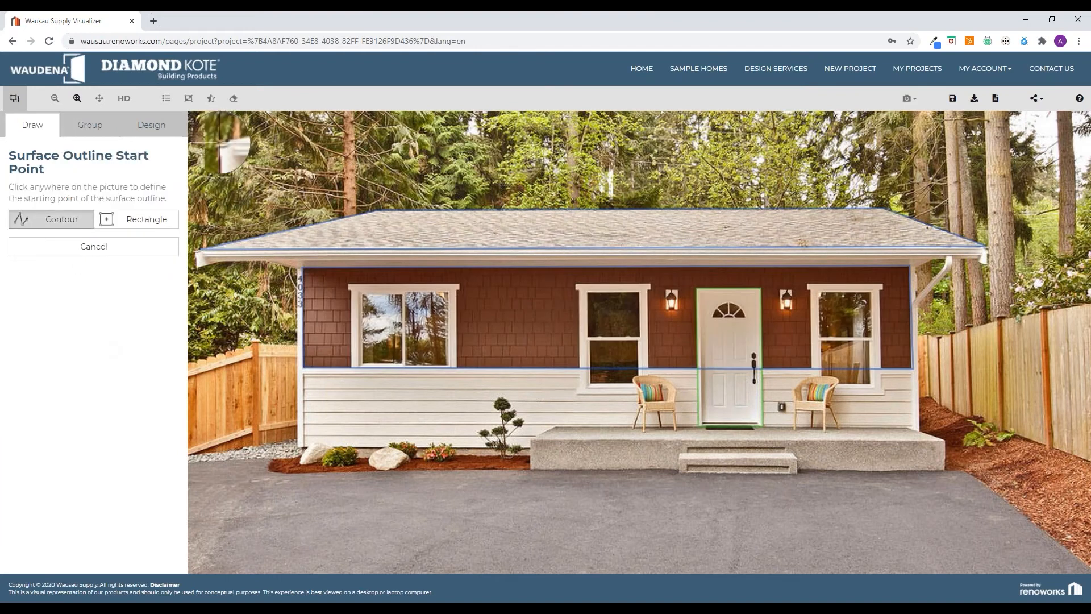
{"action": "left_click", "coordinate": [77, 104]}
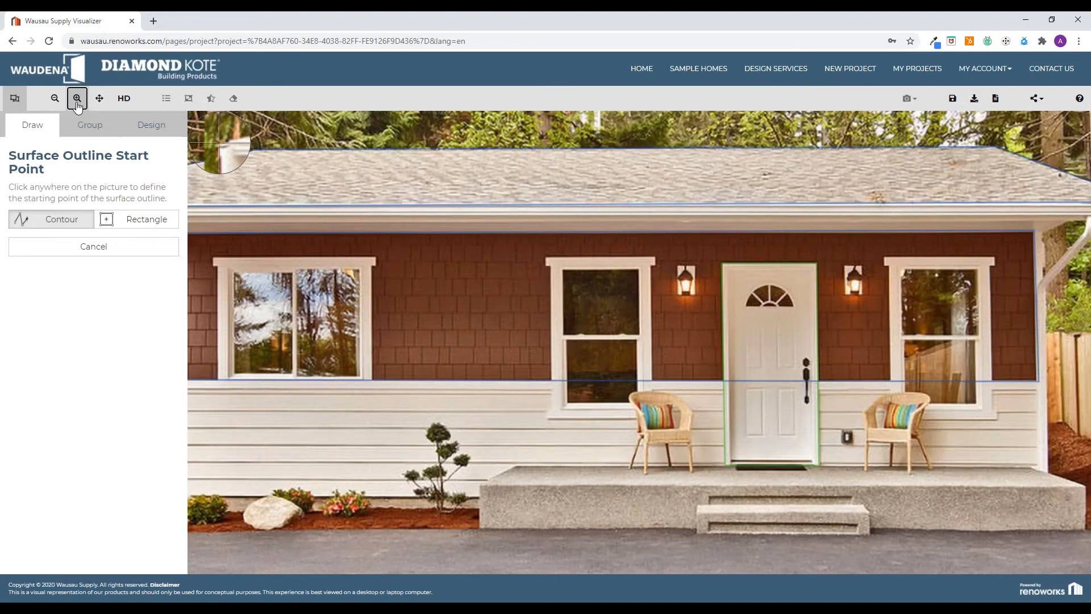
{"action": "left_click", "coordinate": [78, 105]}
{"action": "left_click", "coordinate": [78, 105]}
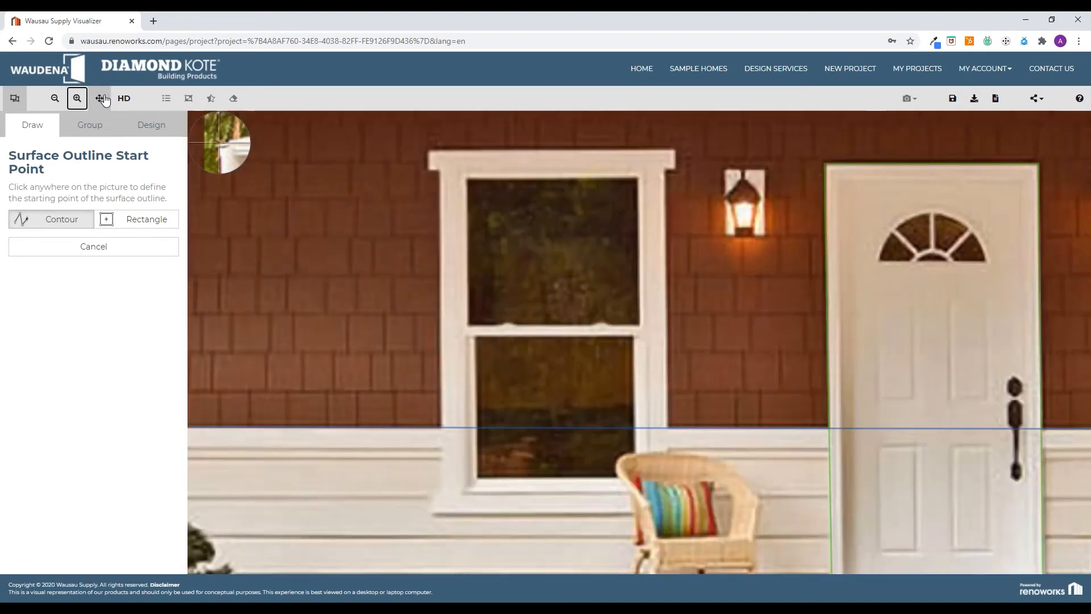
{"action": "left_click", "coordinate": [100, 102]}
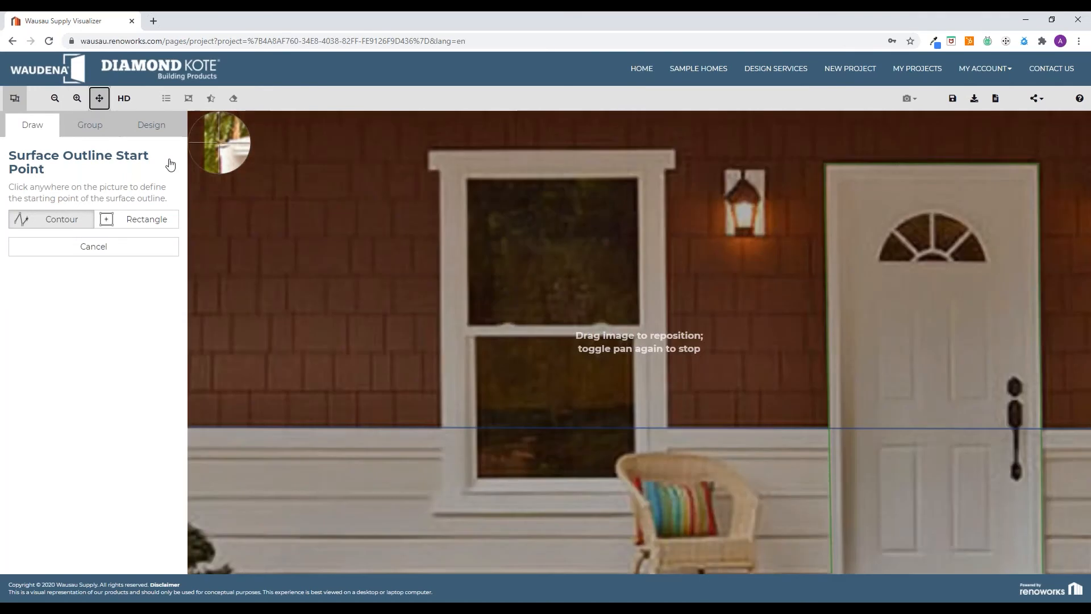
{"action": "left_click_drag", "start_coordinate": [333, 294], "coordinate": [739, 292]}
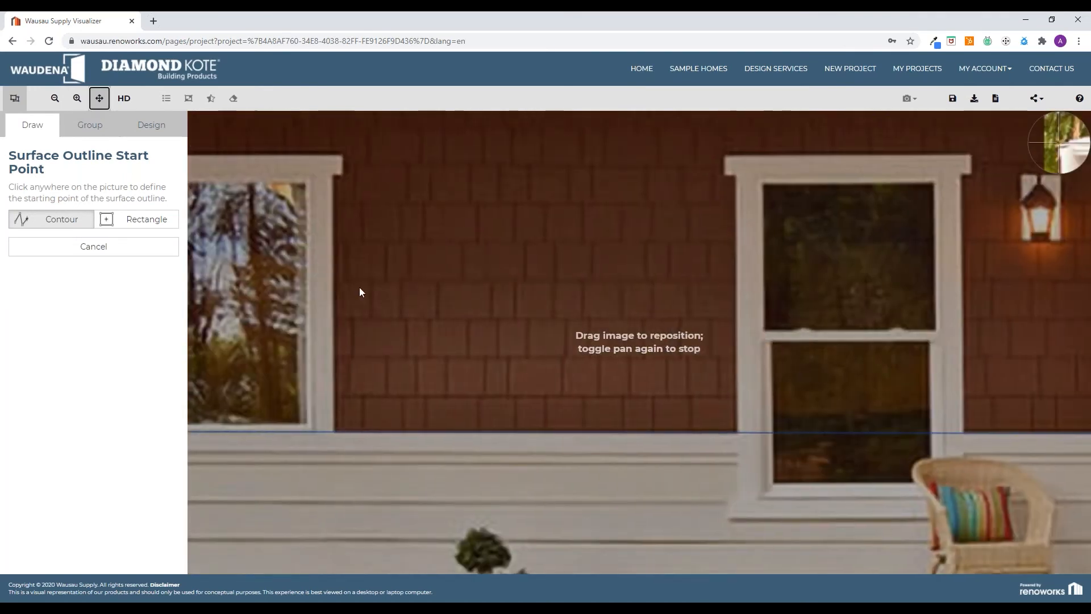
{"action": "mouse_move", "coordinate": [438, 298]}
{"action": "left_mouse_down"}
{"action": "mouse_move", "coordinate": [790, 301]}
{"action": "mouse_move", "coordinate": [765, 313]}
{"action": "left_mouse_up"}
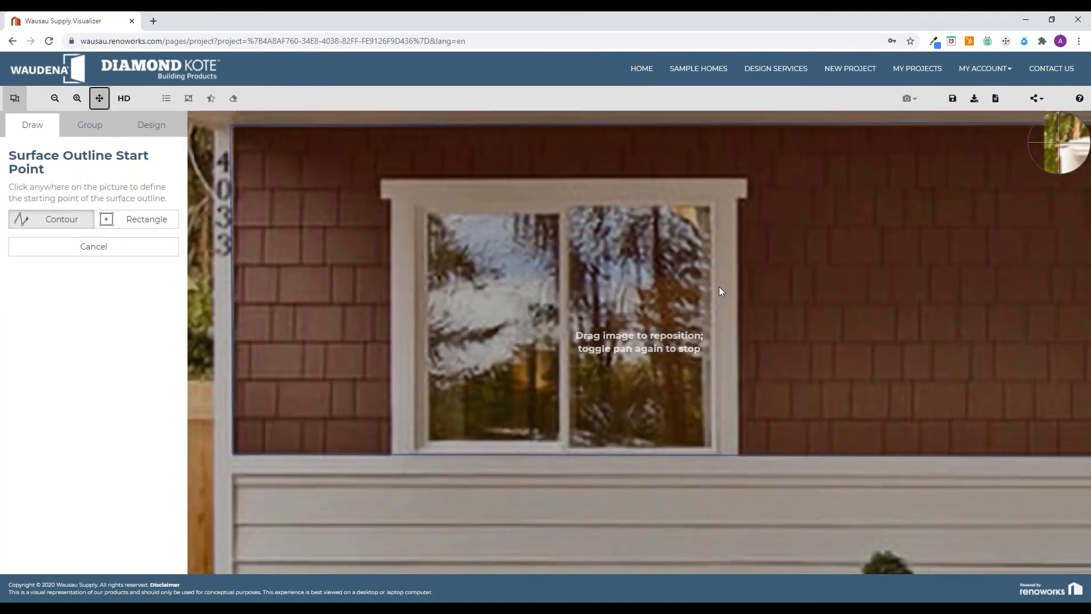
{"action": "left_click", "coordinate": [99, 100]}
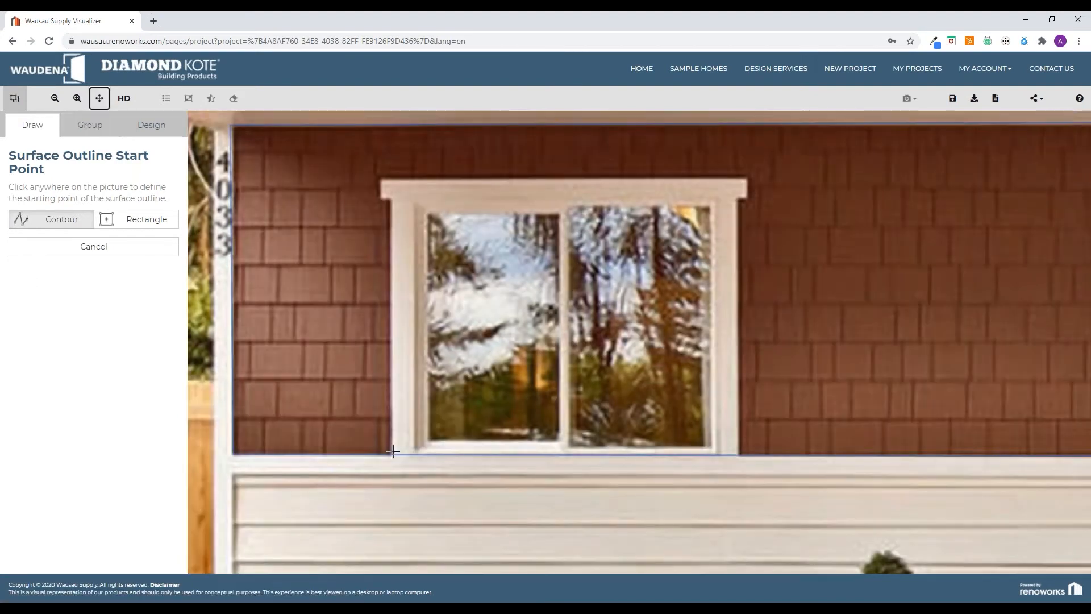
{"action": "left_click", "coordinate": [392, 456]}
{"action": "left_click", "coordinate": [391, 198]}
{"action": "left_click", "coordinate": [380, 200]}
{"action": "left_click", "coordinate": [379, 179]}
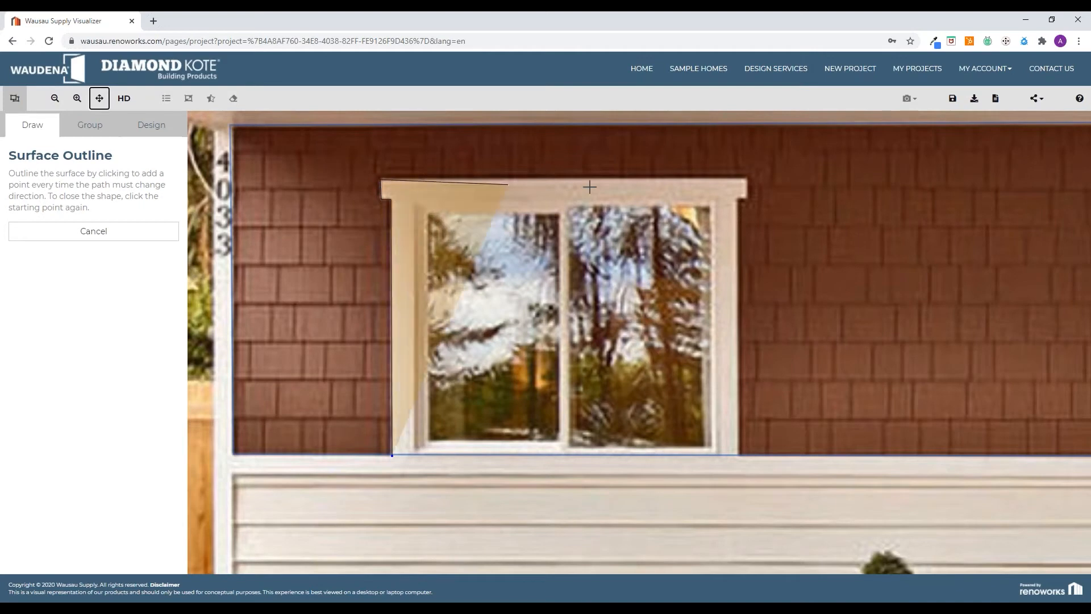
{"action": "left_click", "coordinate": [745, 179]}
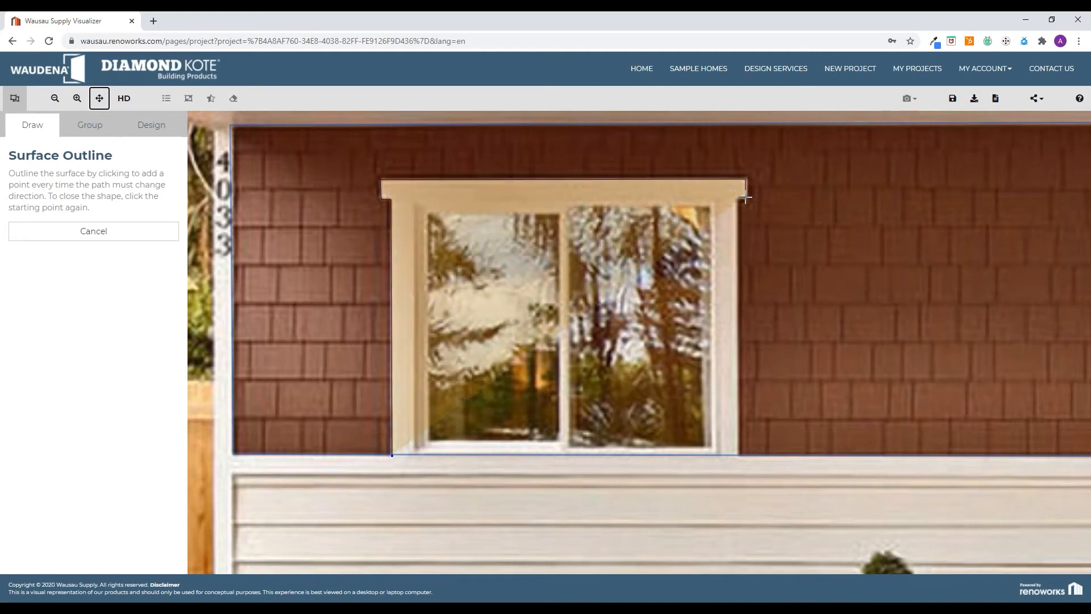
{"action": "left_click", "coordinate": [744, 197]}
{"action": "left_click", "coordinate": [735, 197]}
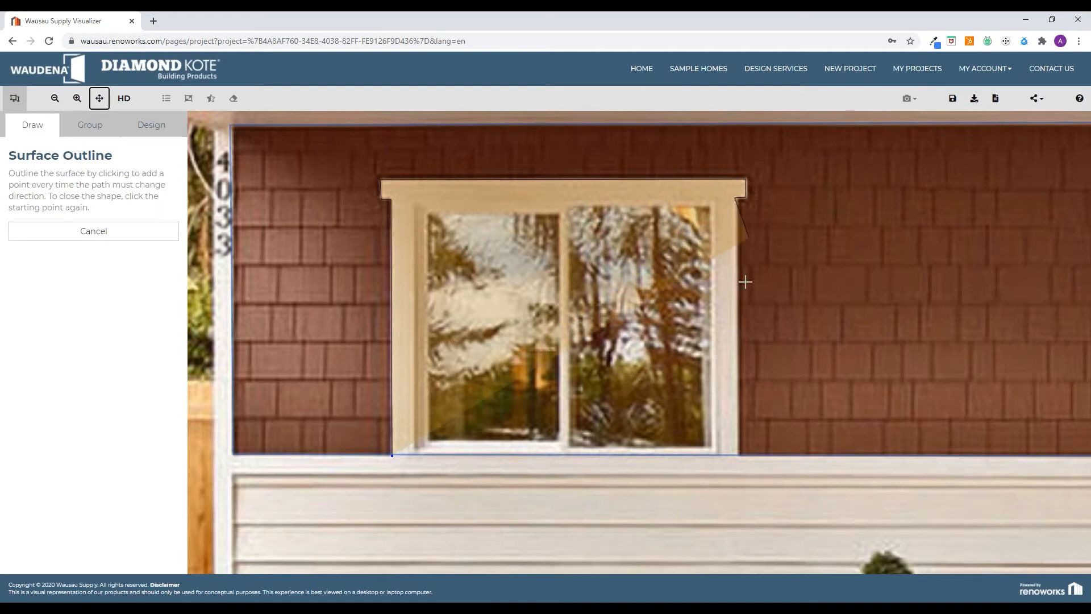
{"action": "left_click", "coordinate": [738, 457]}
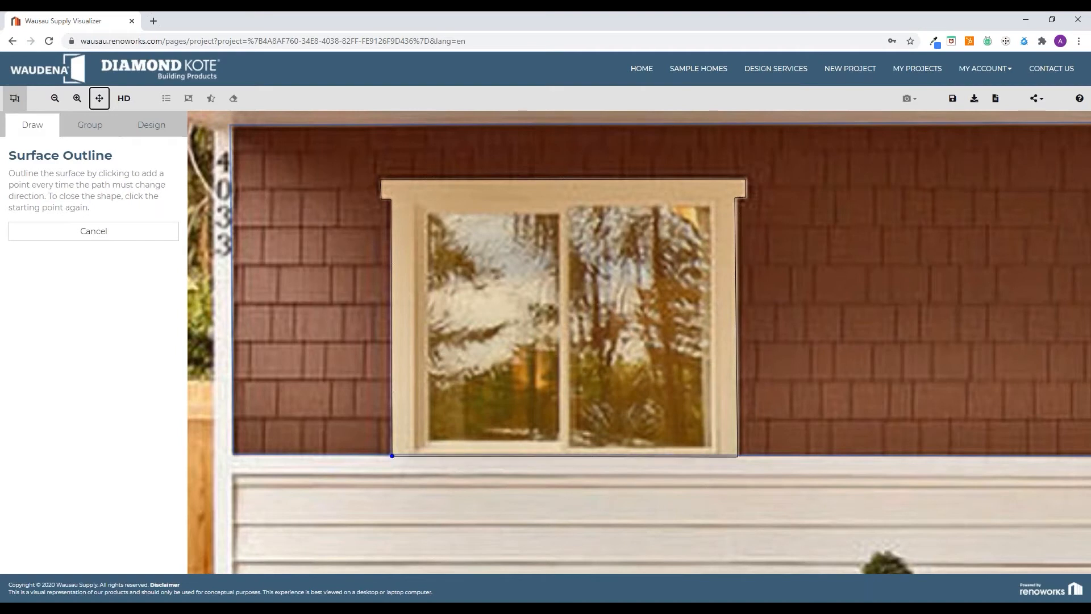
{"action": "left_click", "coordinate": [392, 456]}
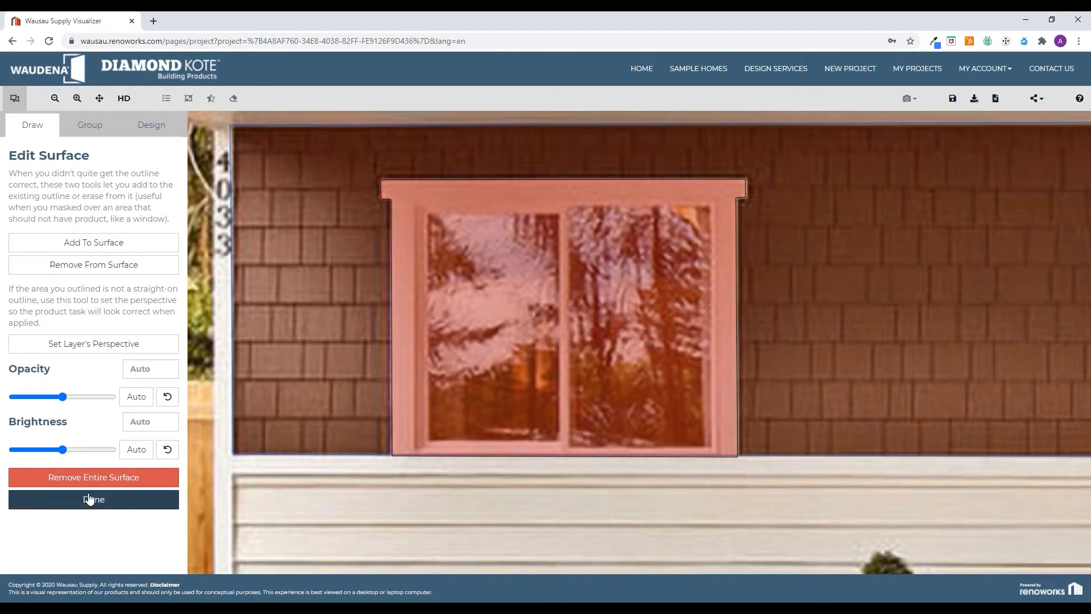
Add the double-hung window left of the entry door to the Foreground surface, with a closed contour around its trim down to the upper siding's lower edge
{"action": "left_click", "coordinate": [115, 249]}
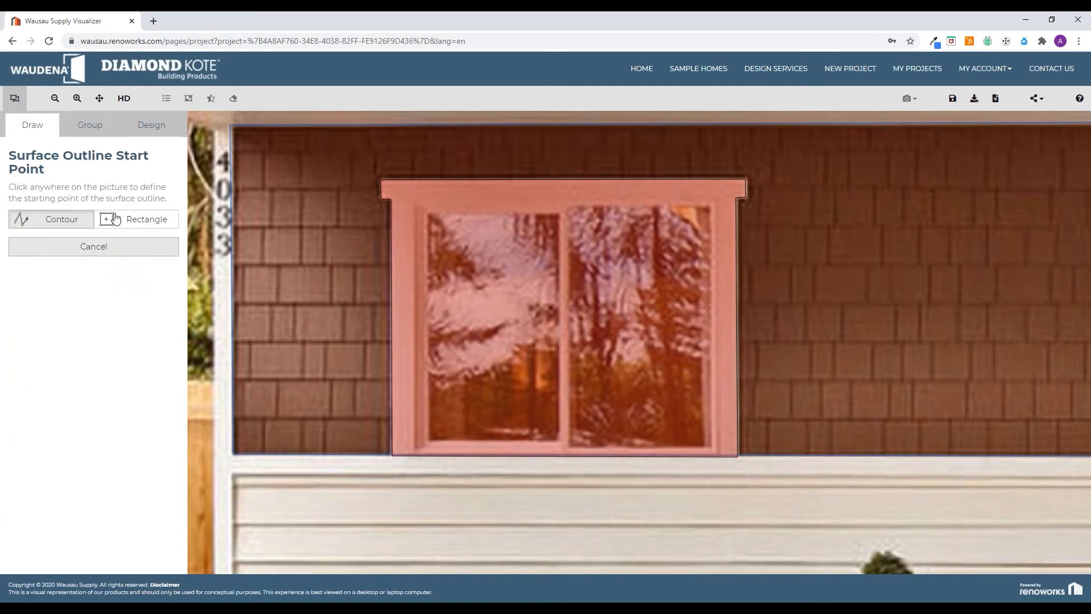
{"action": "left_click", "coordinate": [100, 101]}
{"action": "left_click_drag", "start_coordinate": [1011, 288], "coordinate": [374, 302]}
{"action": "left_click_drag", "start_coordinate": [812, 309], "coordinate": [693, 280]}
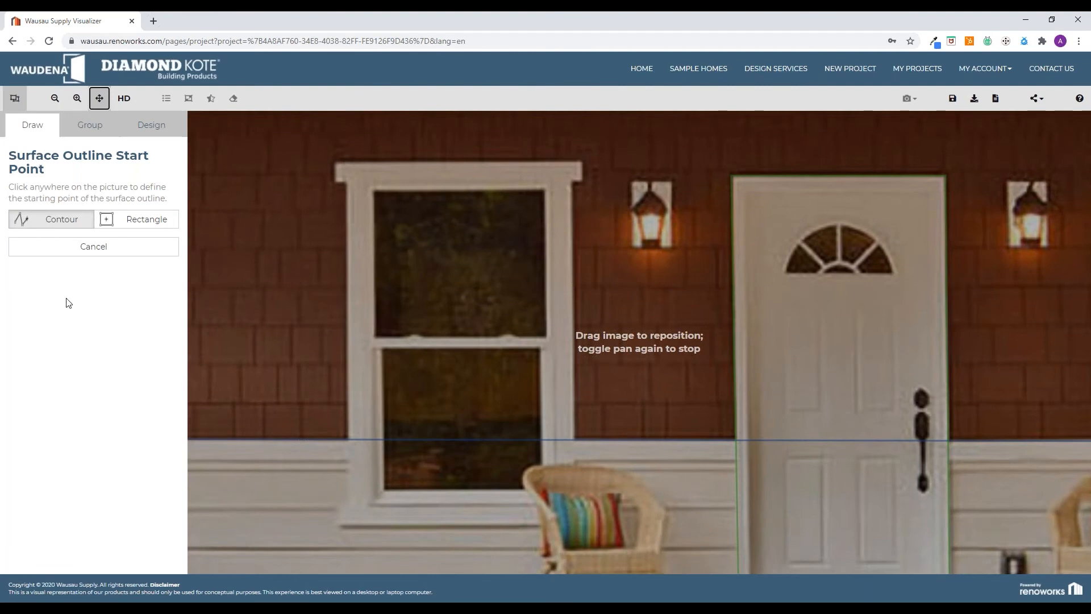
{"action": "left_click", "coordinate": [104, 107]}
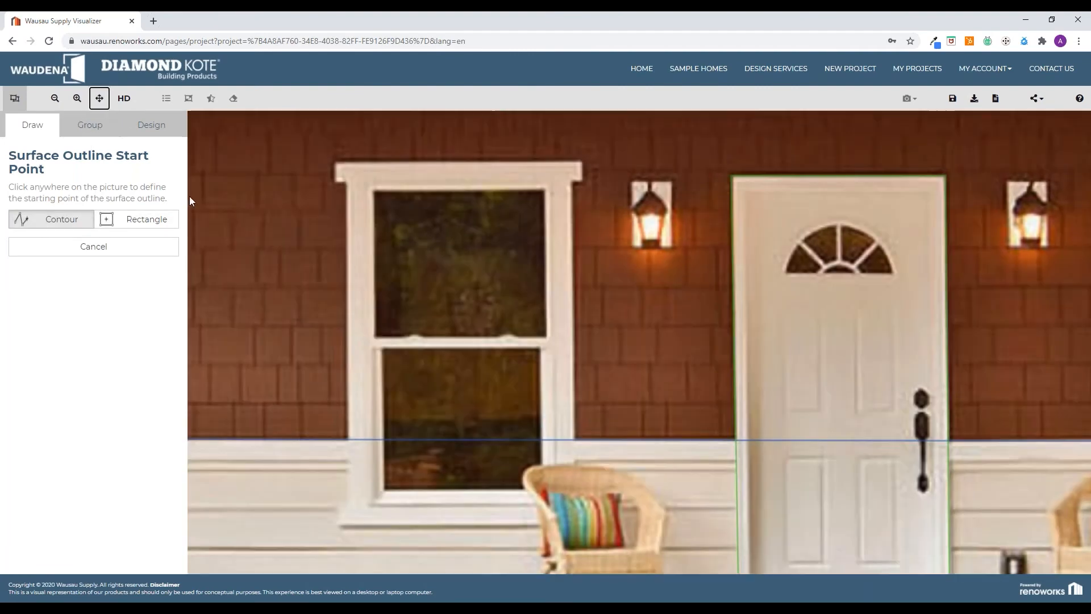
{"action": "left_click", "coordinate": [348, 440]}
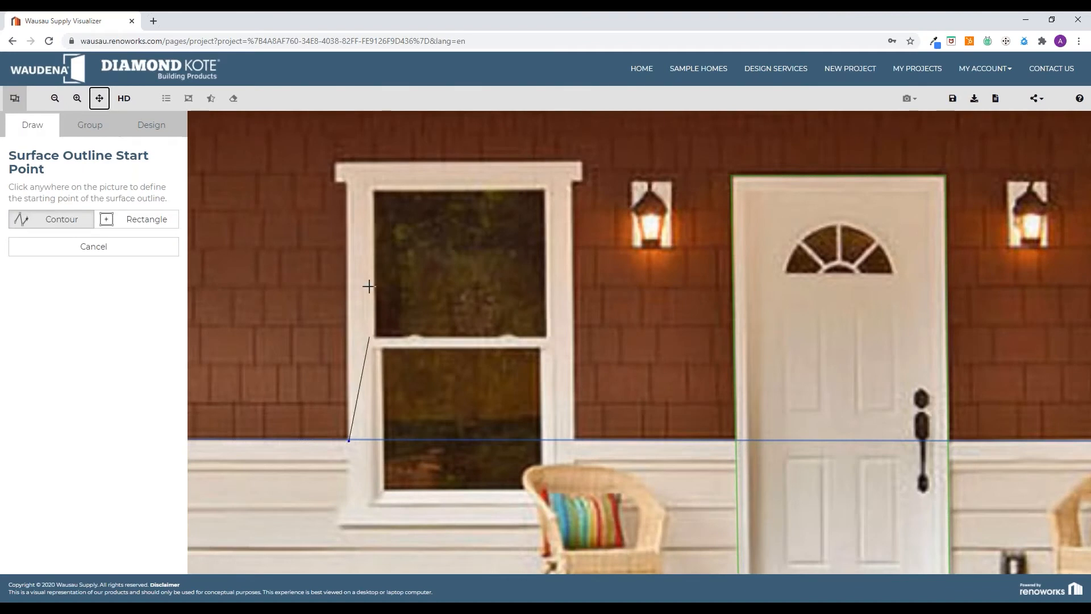
{"action": "left_click", "coordinate": [348, 181]}
{"action": "left_click", "coordinate": [335, 183]}
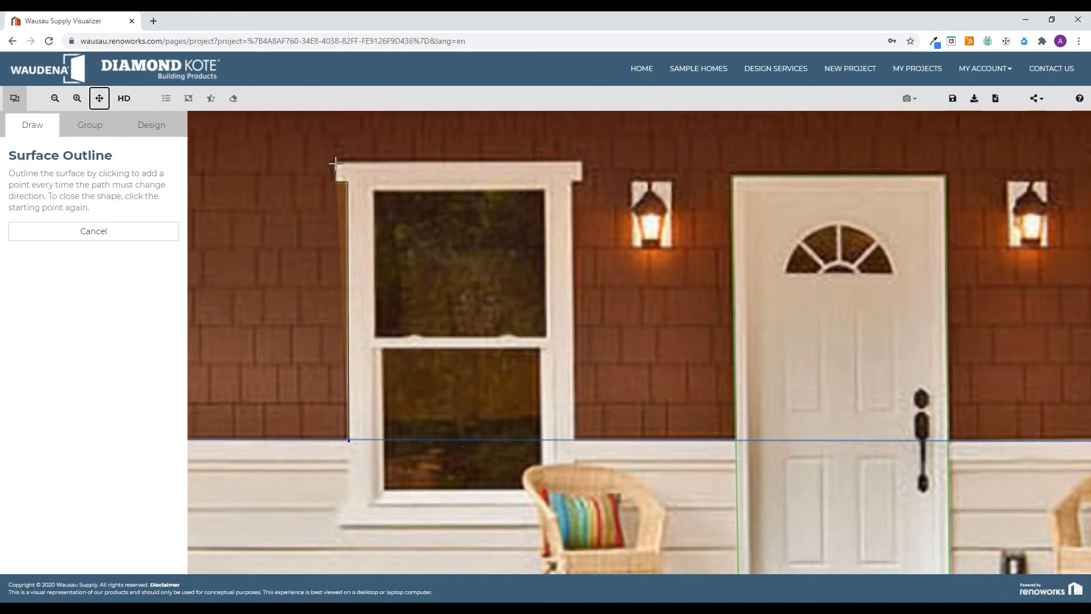
{"action": "left_click", "coordinate": [336, 165]}
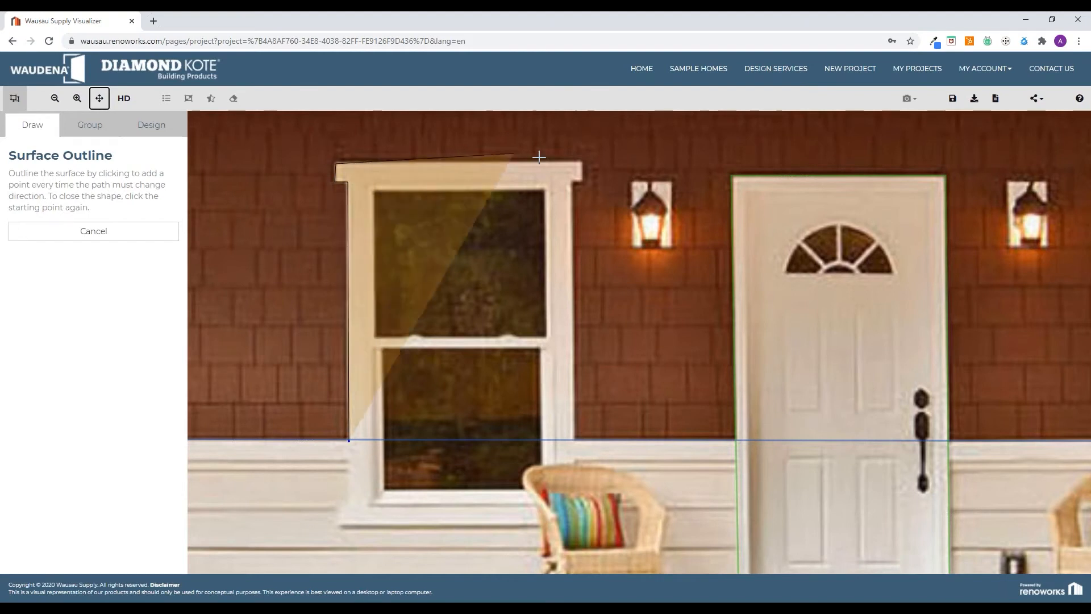
{"action": "left_click", "coordinate": [581, 161]}
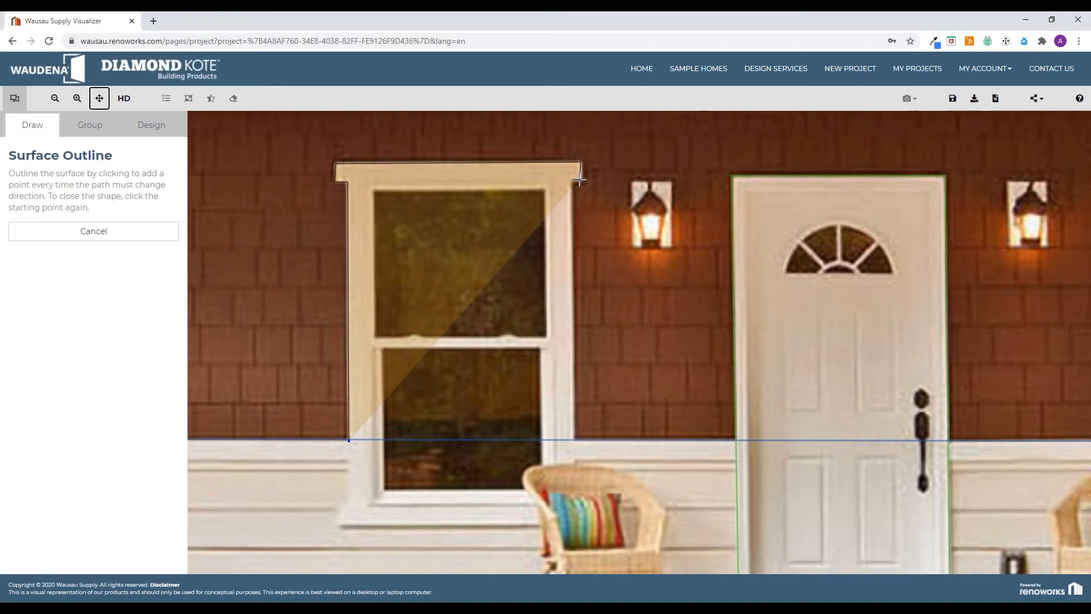
{"action": "left_click", "coordinate": [581, 180]}
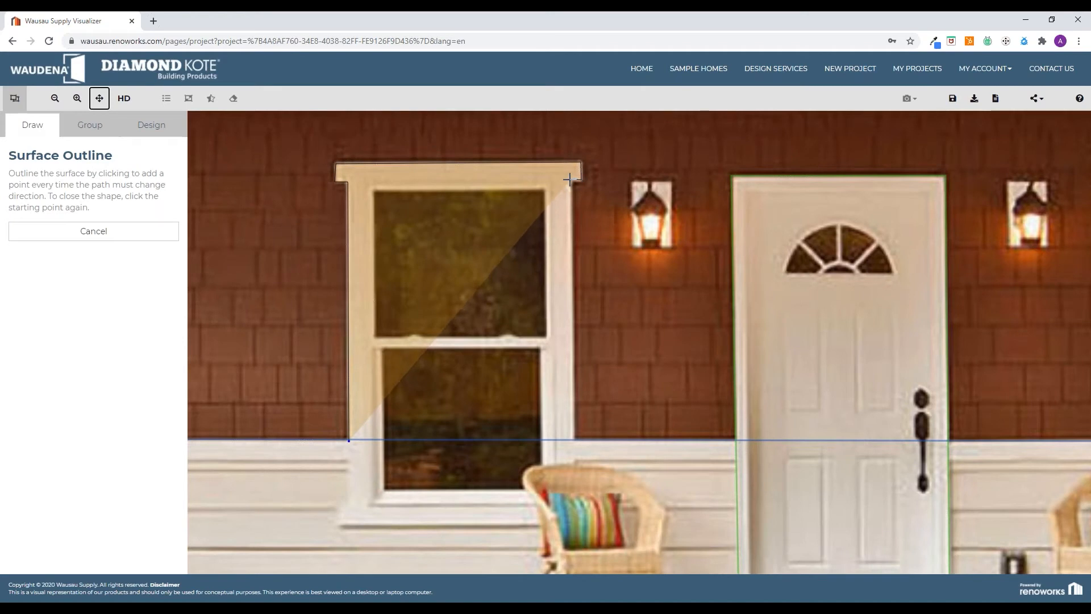
{"action": "left_click", "coordinate": [570, 180]}
{"action": "left_click", "coordinate": [573, 445]}
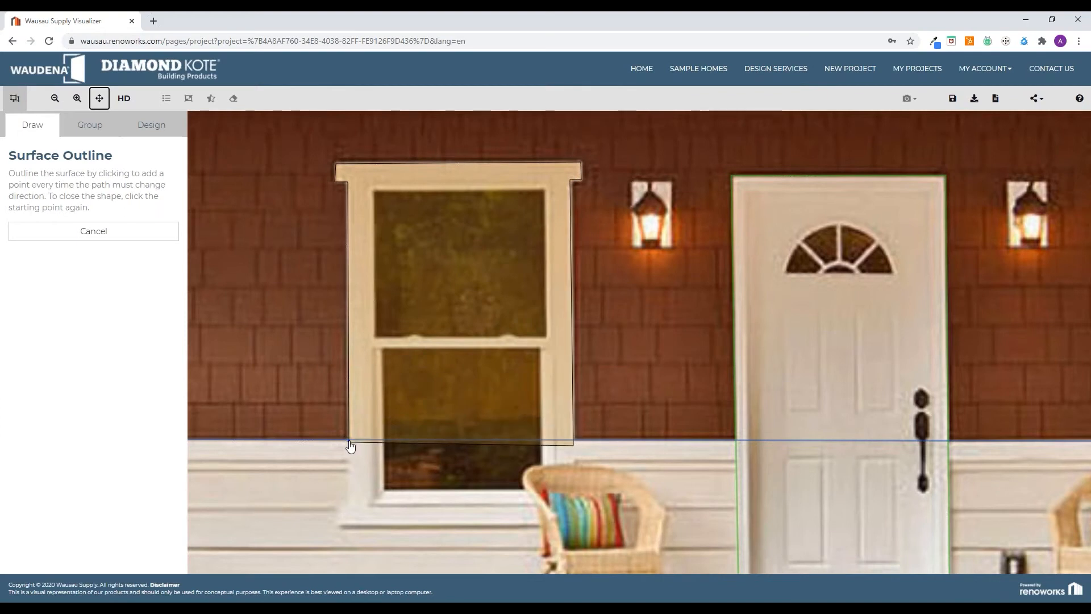
{"action": "left_click", "coordinate": [349, 442]}
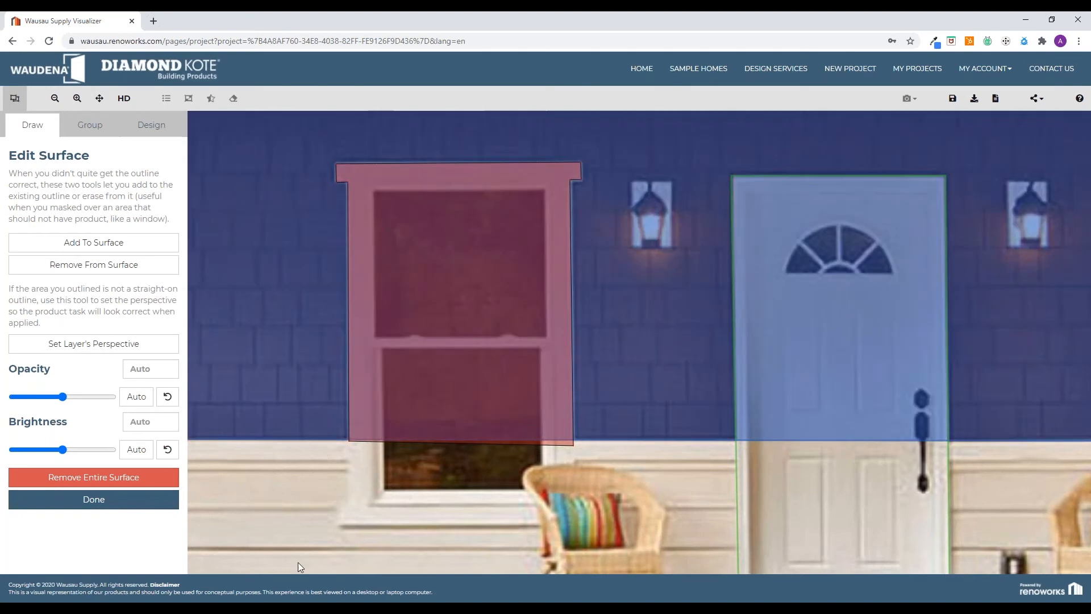
Add the wall lamp left of the entry door to the Foreground surface with a rectangle around its mounting plate
{"action": "left_click", "coordinate": [143, 249]}
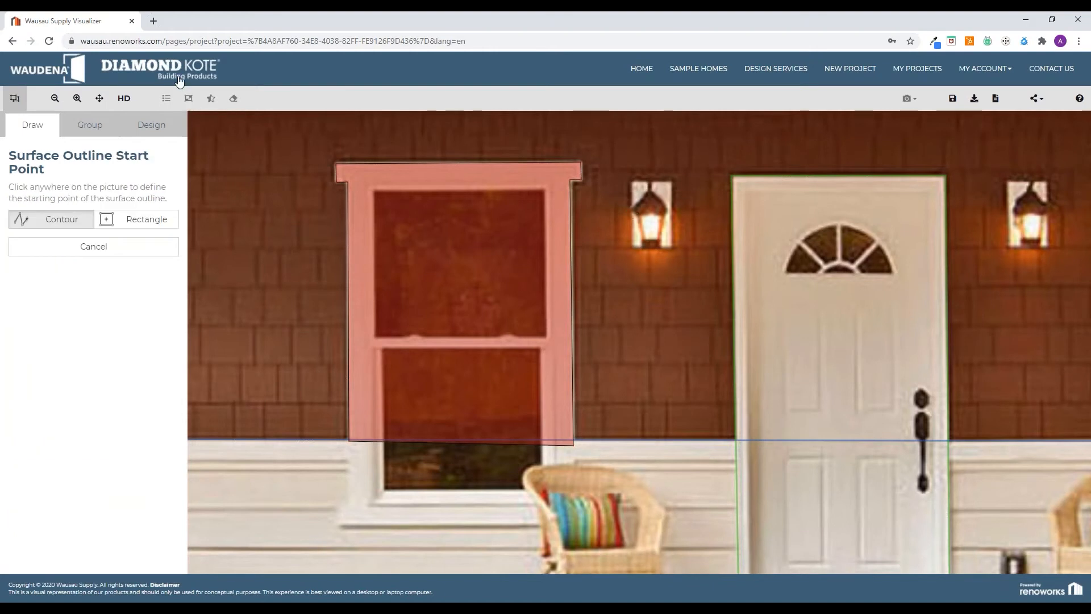
{"action": "left_click", "coordinate": [99, 98]}
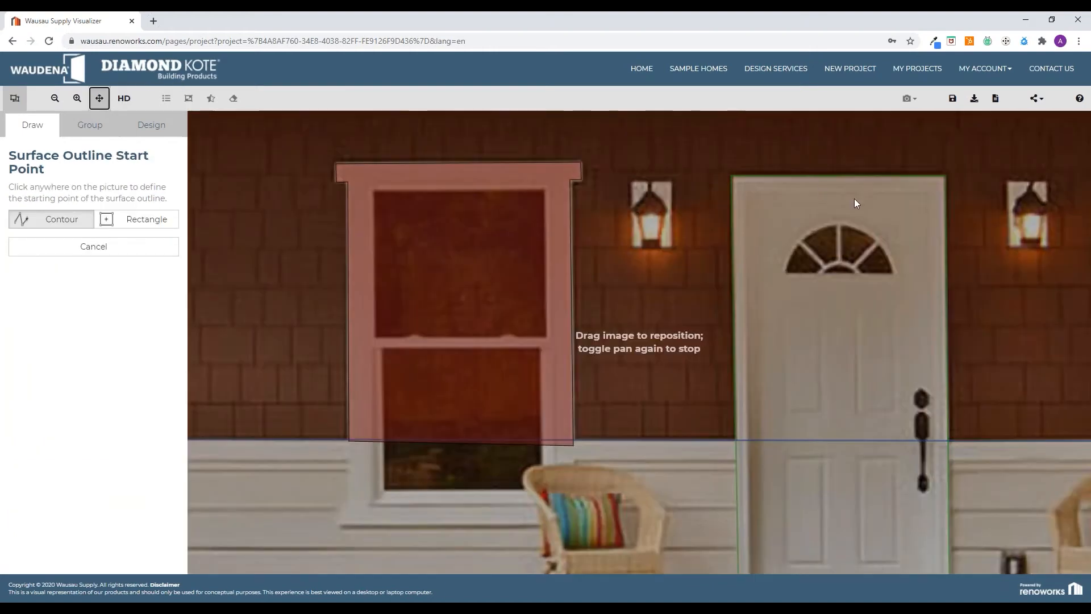
{"action": "left_click_drag", "start_coordinate": [761, 206], "coordinate": [223, 162]}
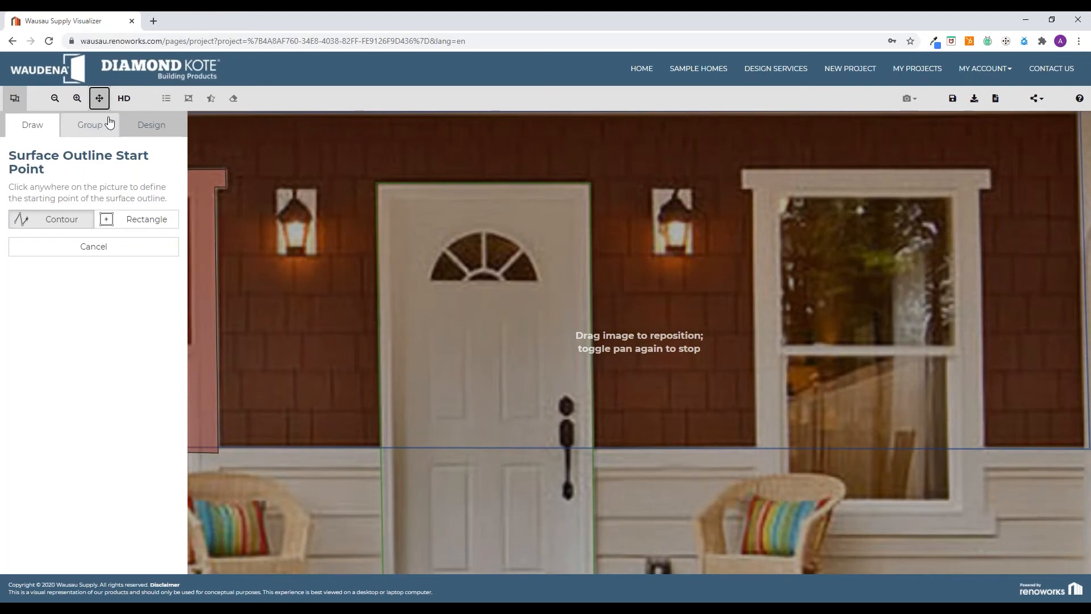
{"action": "left_click", "coordinate": [99, 99]}
{"action": "left_click", "coordinate": [145, 219]}
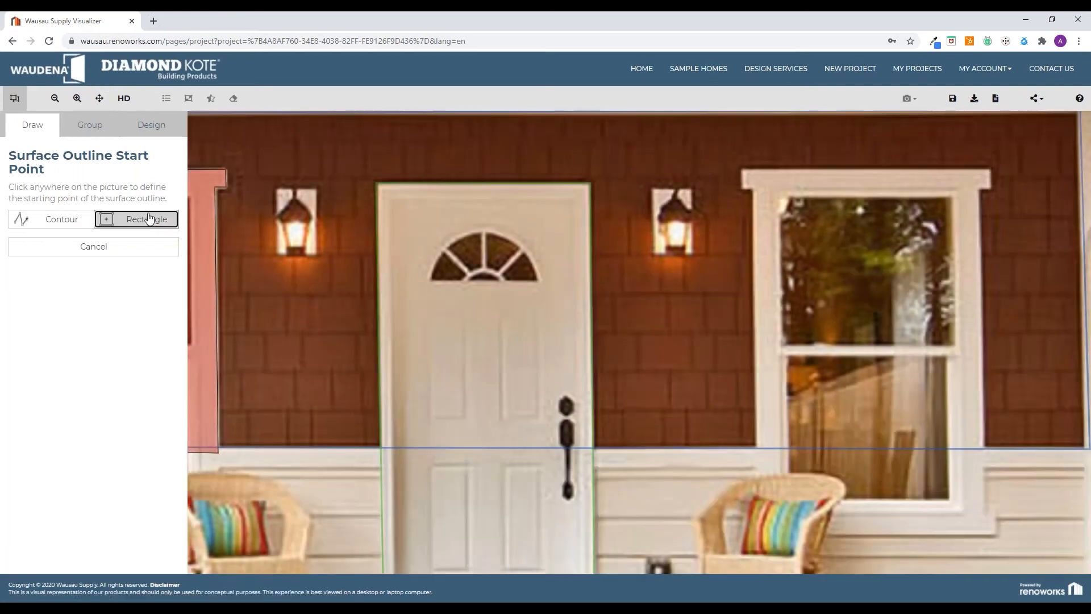
{"action": "left_click", "coordinate": [276, 189]}
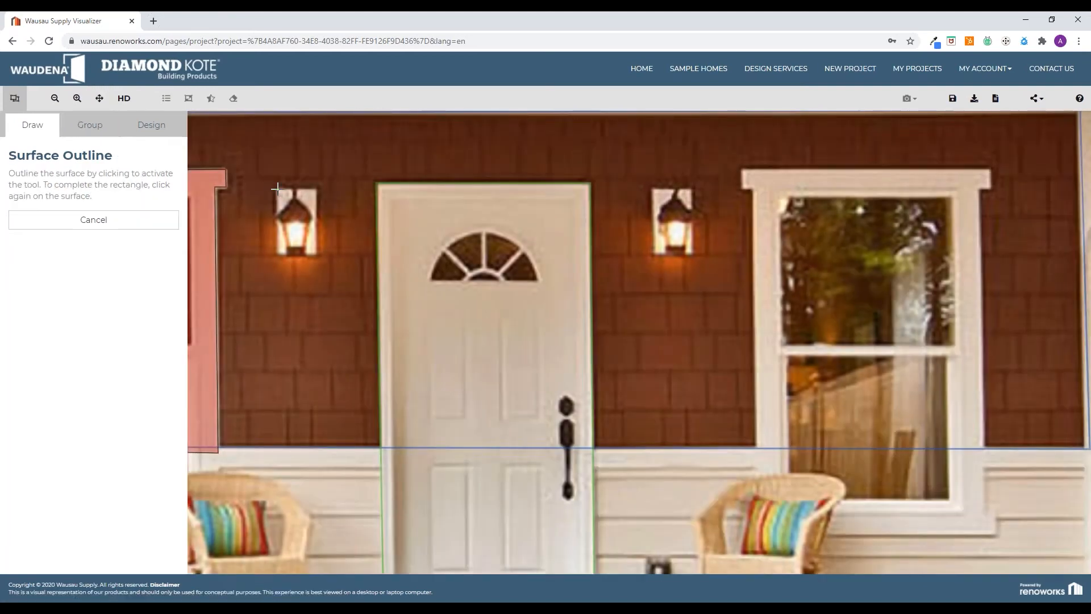
{"action": "left_click", "coordinate": [316, 255]}
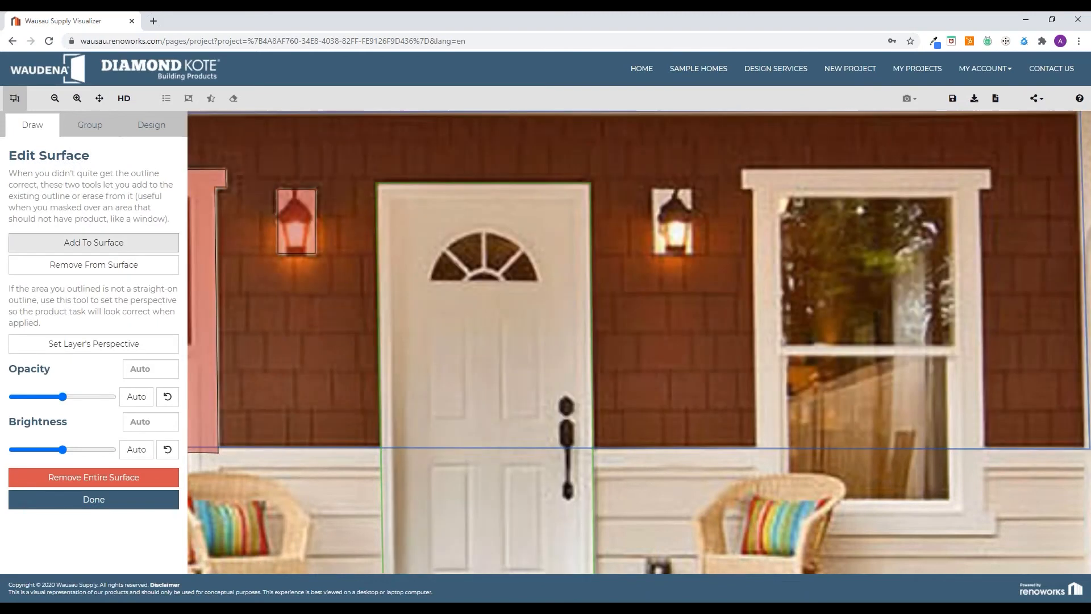
Add a rectangle around the wall lamp right of the entry door to the same Foreground surface
{"action": "left_click", "coordinate": [121, 244]}
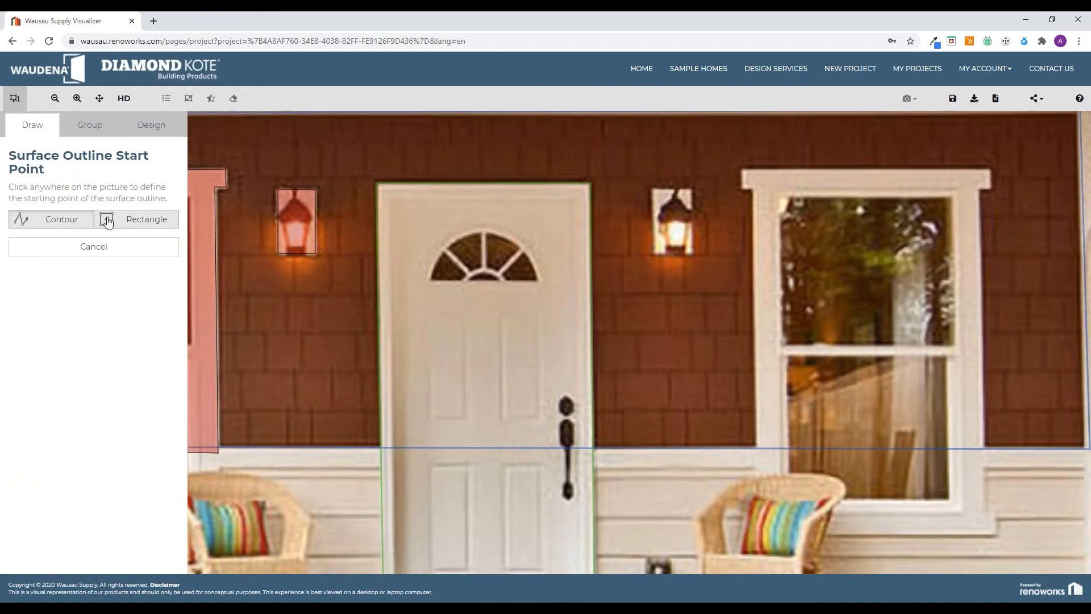
{"action": "left_click", "coordinate": [124, 222]}
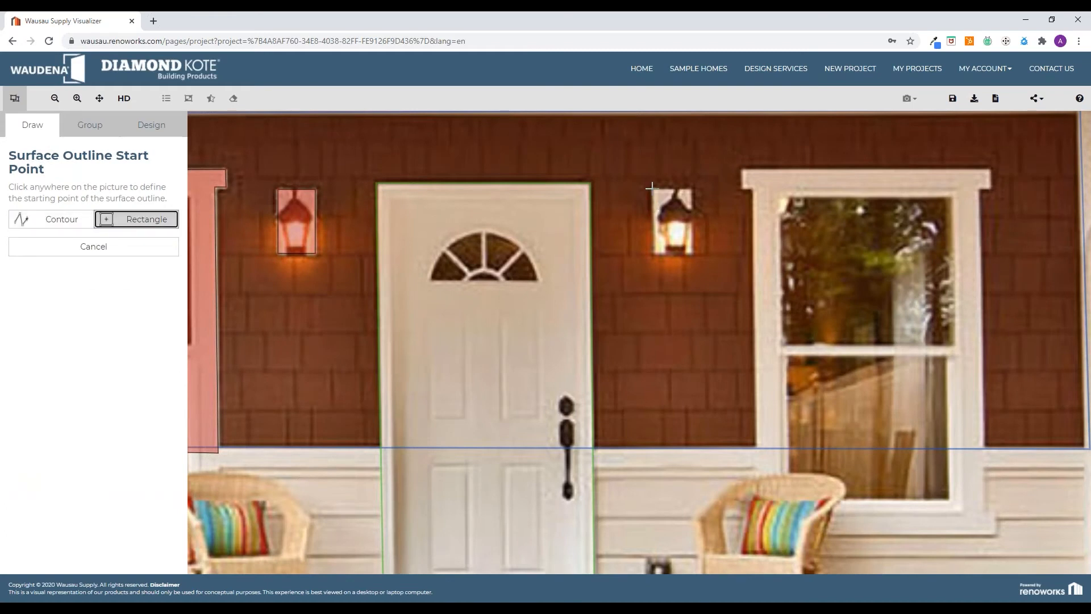
{"action": "left_click", "coordinate": [653, 189]}
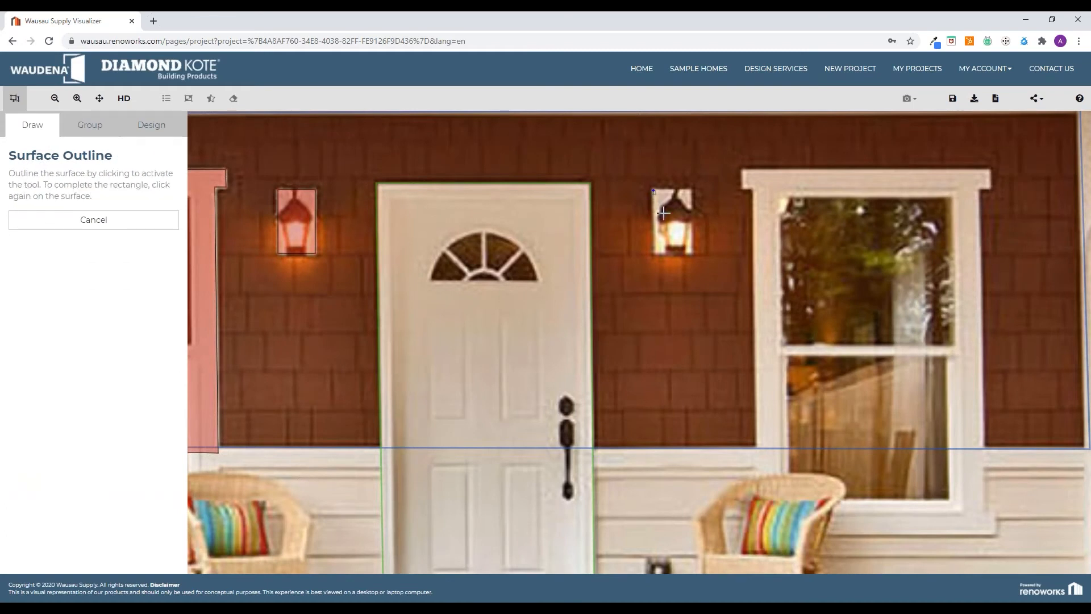
{"action": "left_click", "coordinate": [693, 252]}
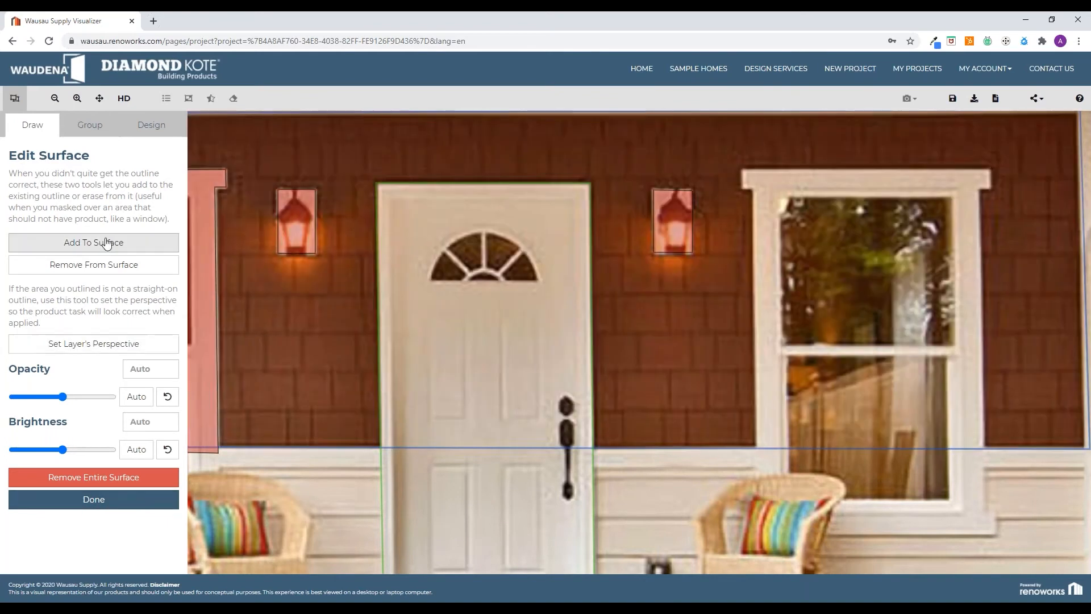
Add the window right of the entry door to the Foreground surface with a closed contour, fit its trim corner, and finish the surface
{"action": "left_click", "coordinate": [107, 244]}
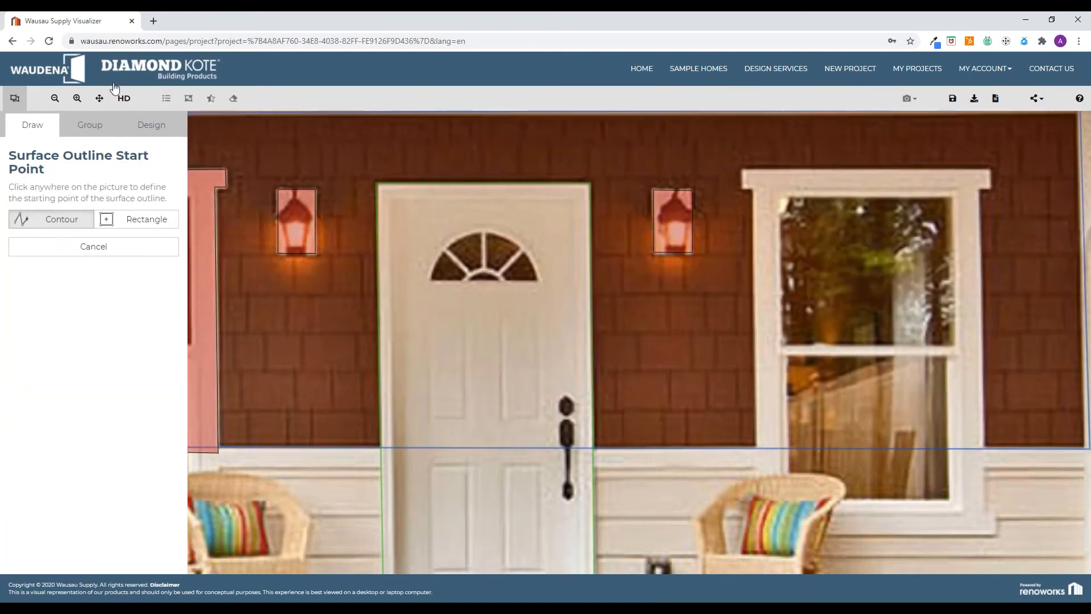
{"action": "left_click", "coordinate": [99, 98]}
{"action": "left_click_drag", "start_coordinate": [723, 378], "coordinate": [550, 375]}
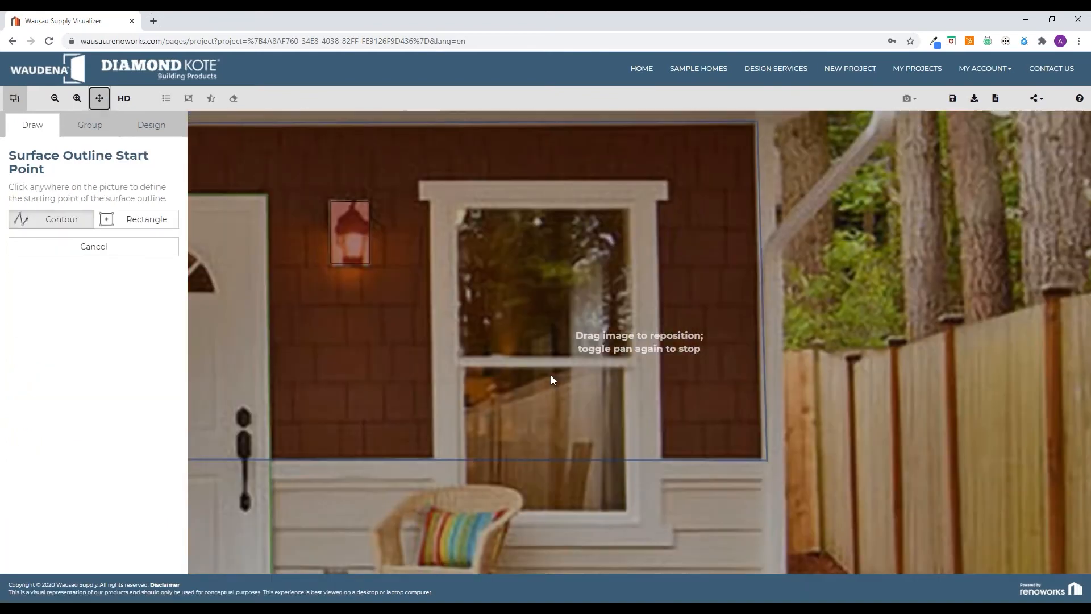
{"action": "left_click", "coordinate": [100, 98]}
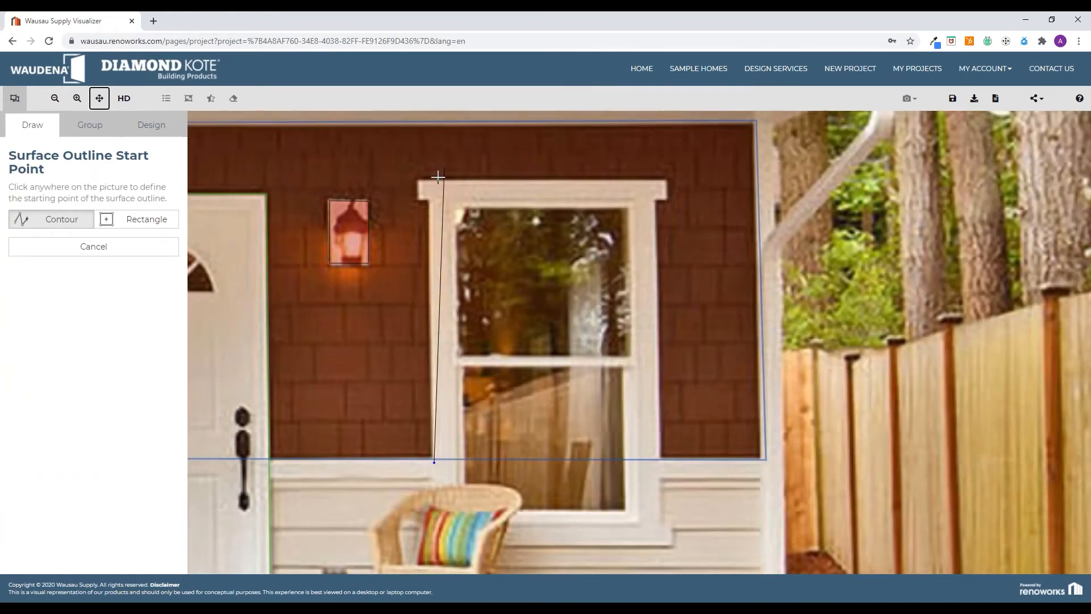
{"action": "left_click", "coordinate": [420, 196]}
{"action": "left_click", "coordinate": [419, 182]}
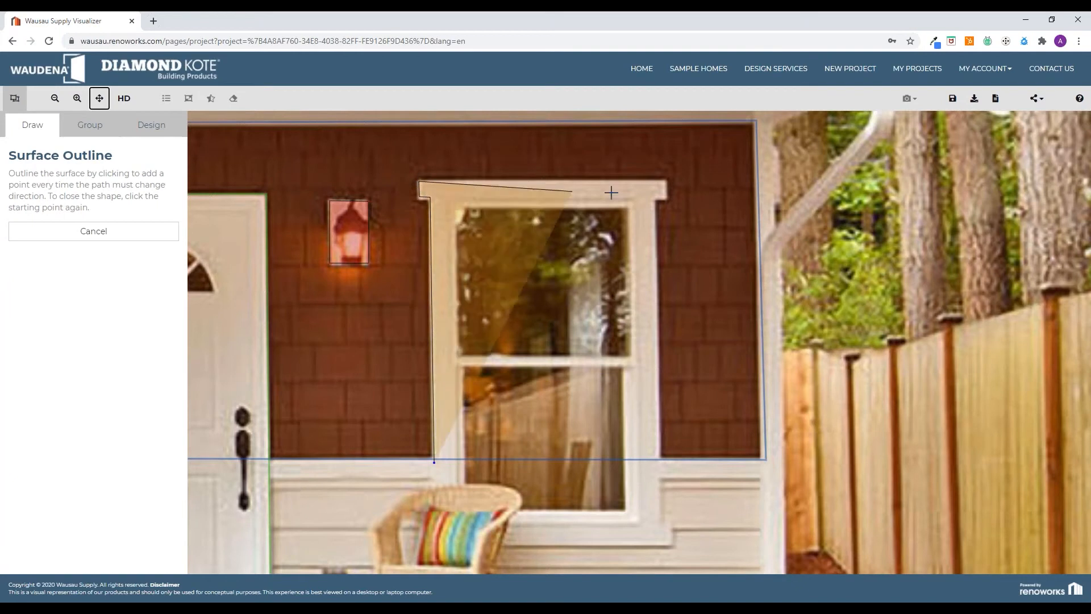
{"action": "left_click", "coordinate": [665, 181]}
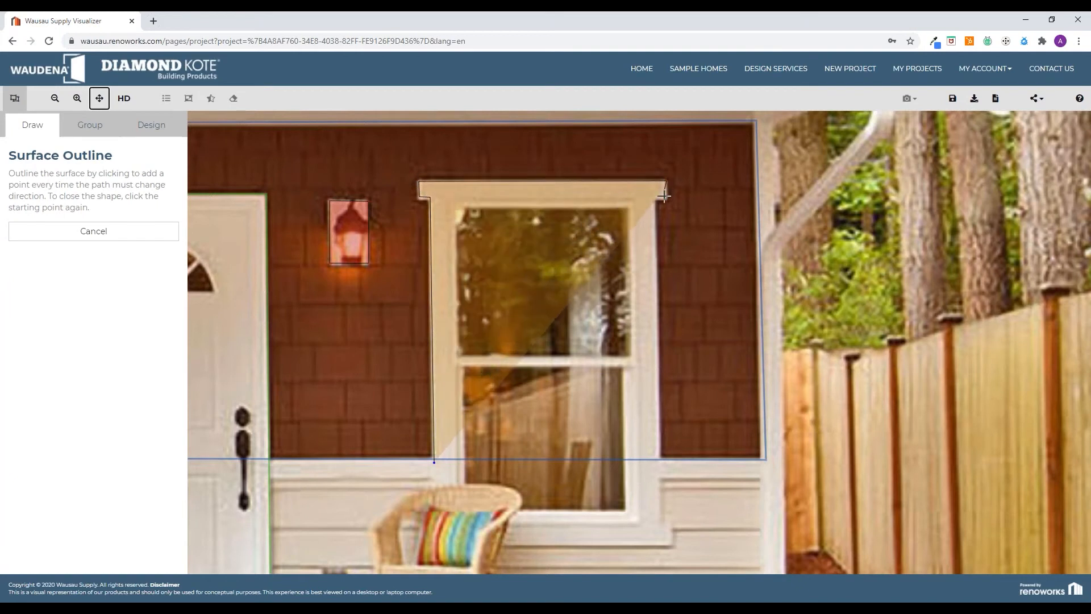
{"action": "left_click", "coordinate": [666, 198]}
{"action": "left_click", "coordinate": [655, 199]}
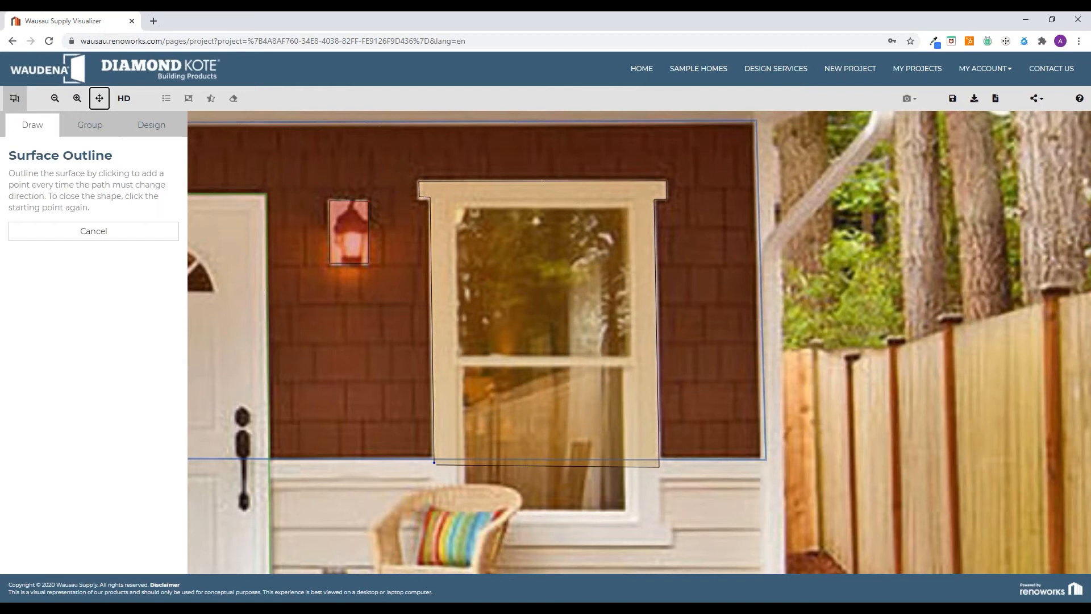
{"action": "left_click", "coordinate": [434, 462]}
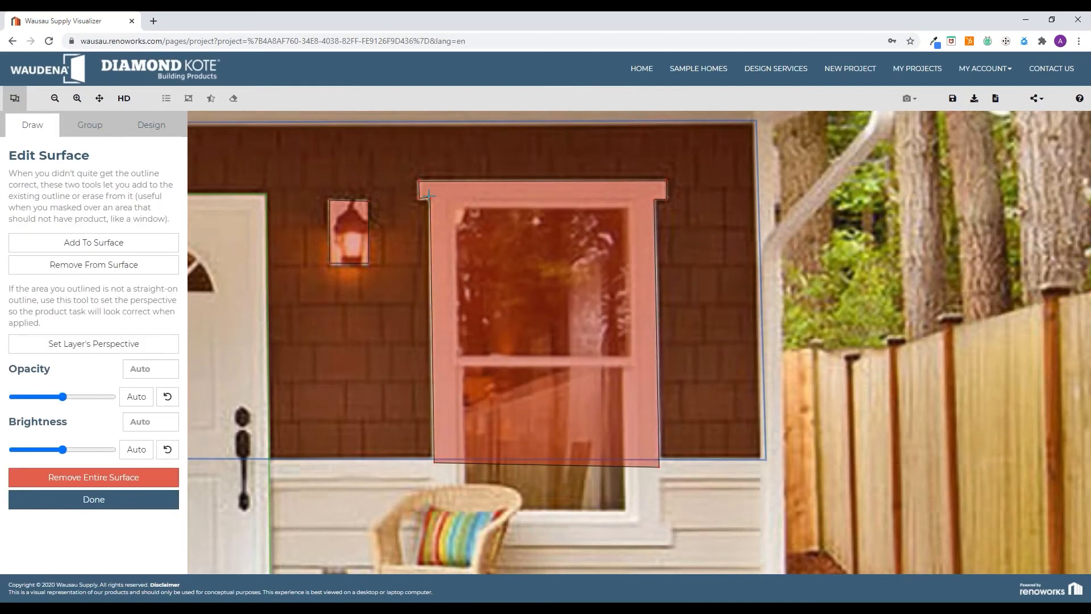
{"action": "left_click_drag", "start_coordinate": [427, 196], "coordinate": [430, 200]}
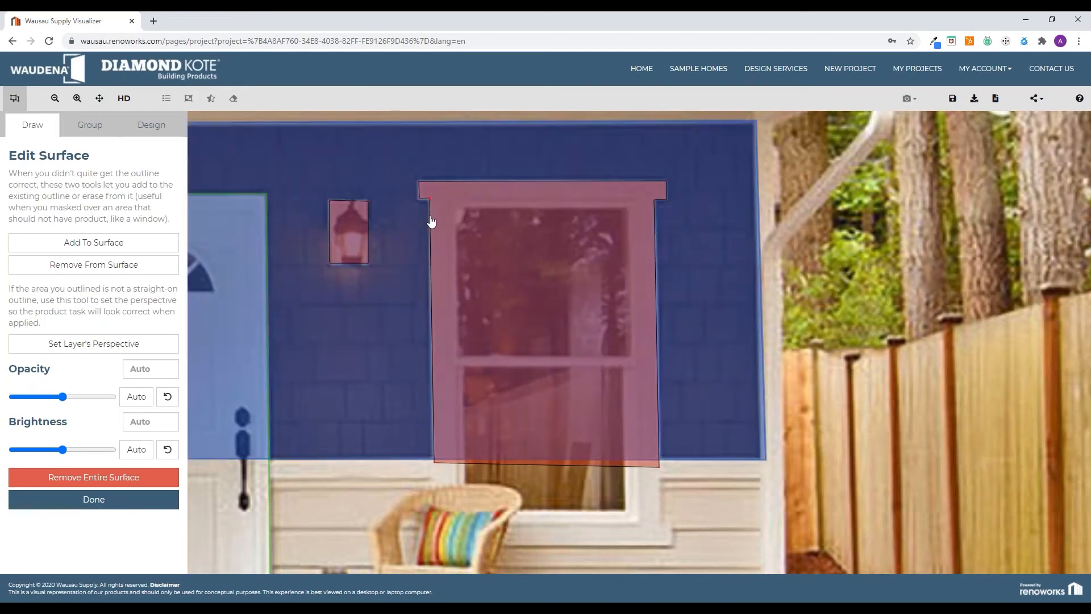
{"action": "left_click", "coordinate": [111, 499]}
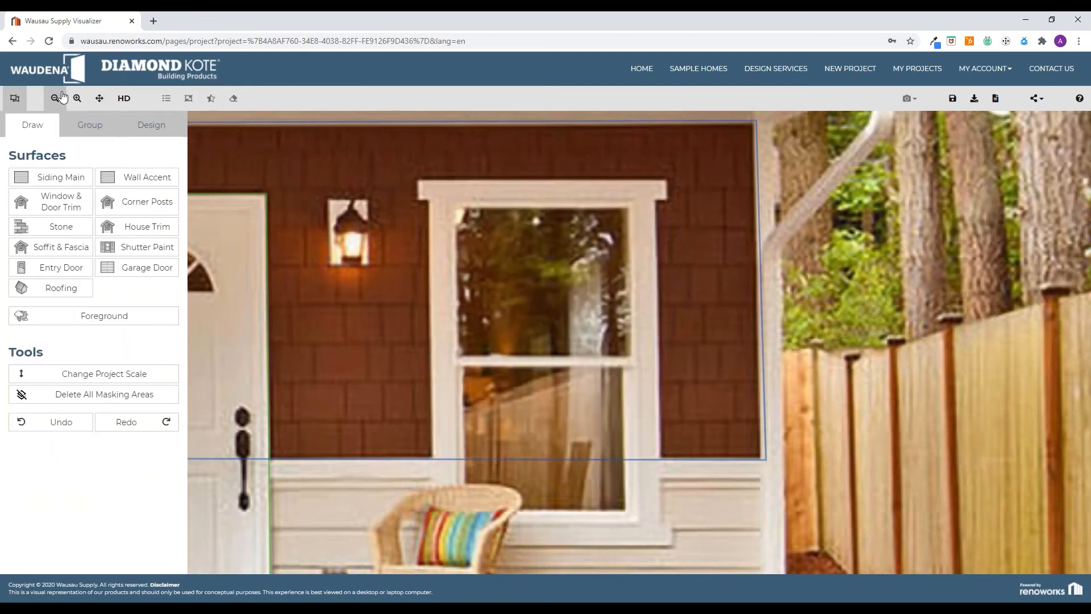
Switch from mask drawing to designing, with the whole house in view
{"action": "left_click", "coordinate": [63, 98]}
{"action": "left_click", "coordinate": [62, 98]}
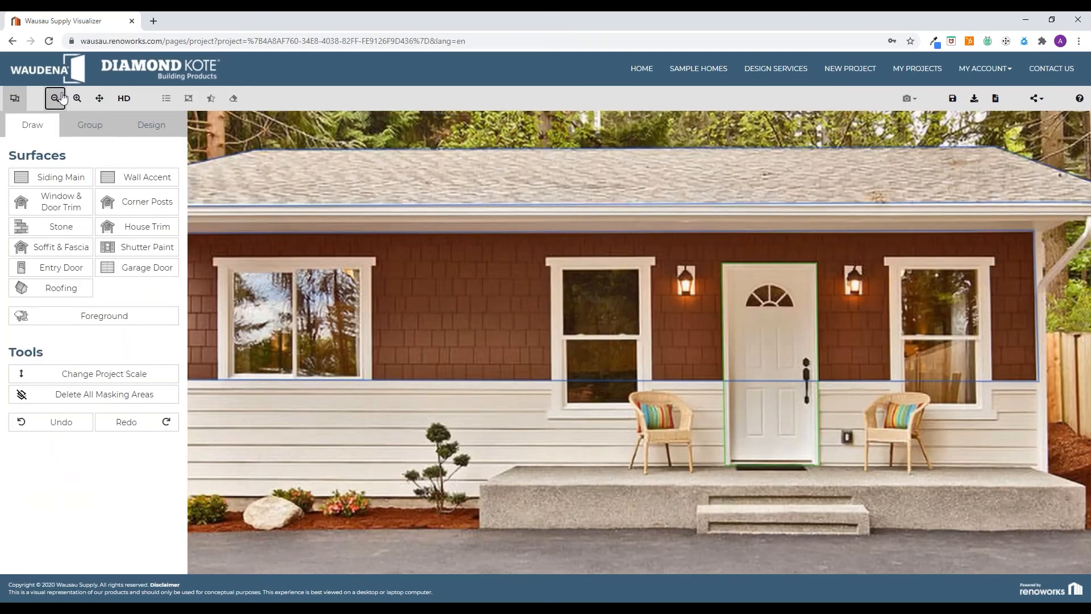
{"action": "left_click", "coordinate": [63, 98]}
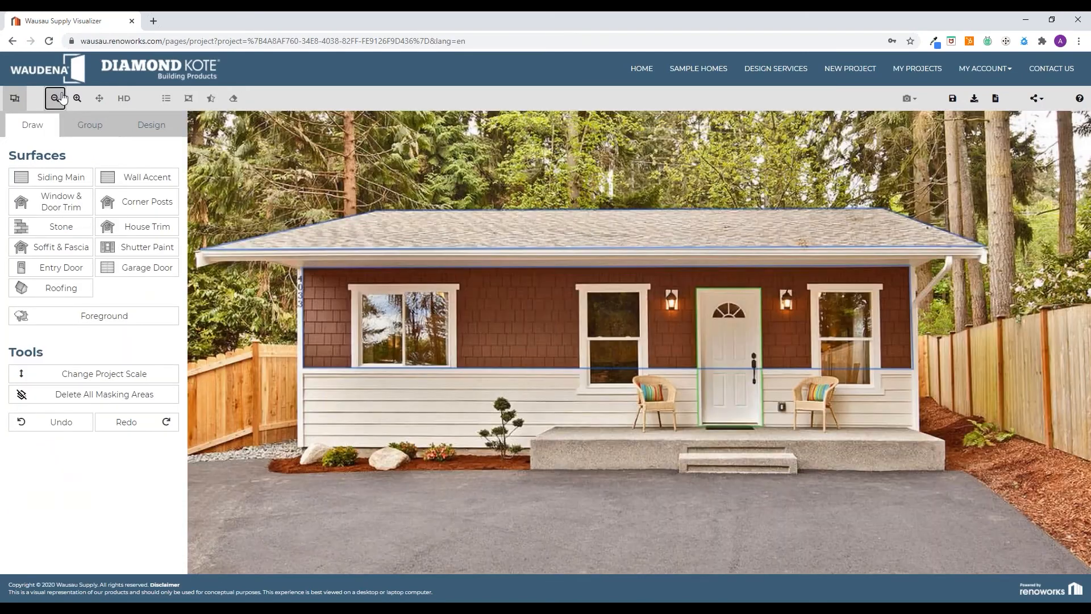
{"action": "left_click", "coordinate": [166, 125]}
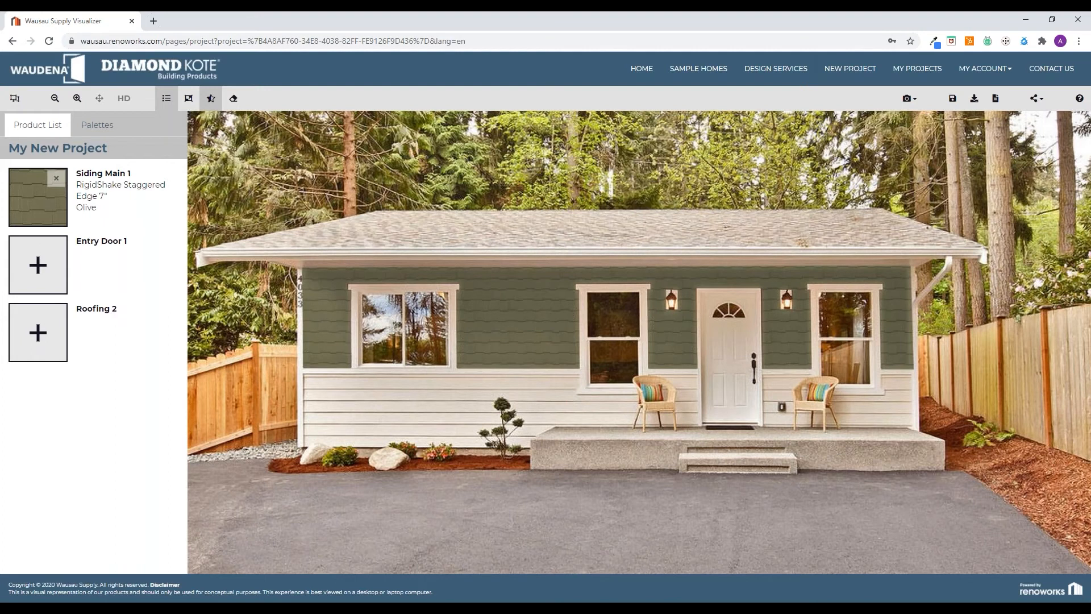
Start configuring the entry door with the Timbergrain Cherry Fiberglass series and door style 606
{"action": "left_click", "coordinate": [47, 263]}
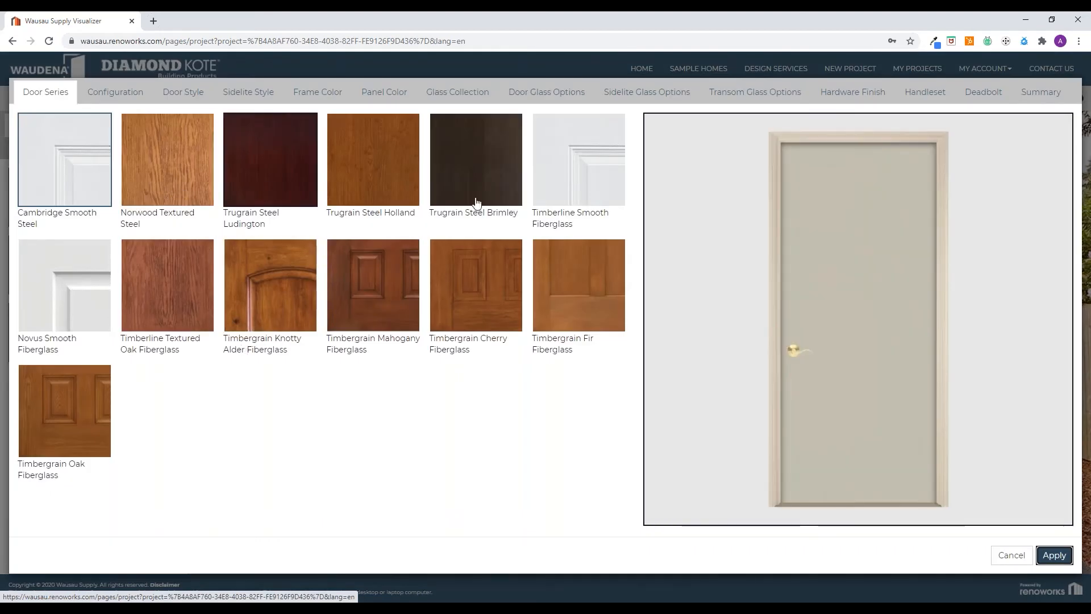
{"action": "left_click", "coordinate": [495, 302]}
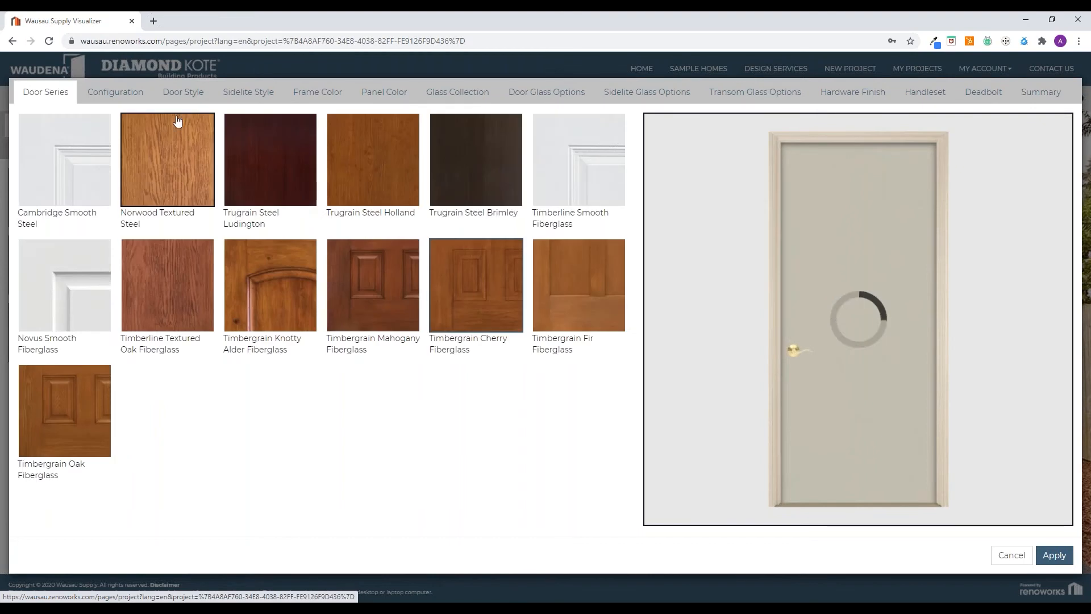
{"action": "left_click", "coordinate": [98, 92]}
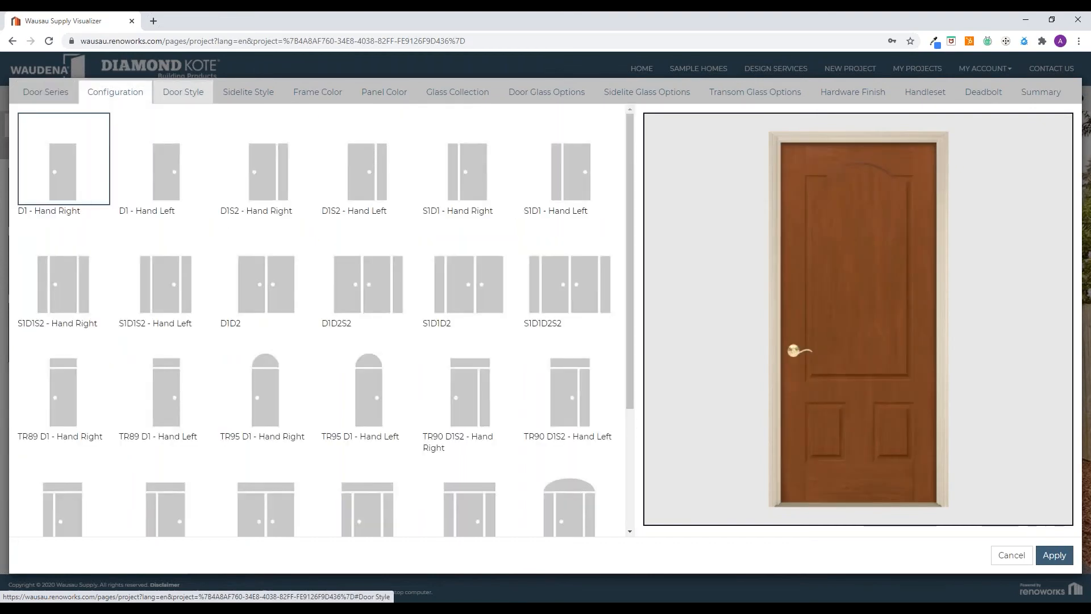
{"action": "left_click", "coordinate": [183, 92]}
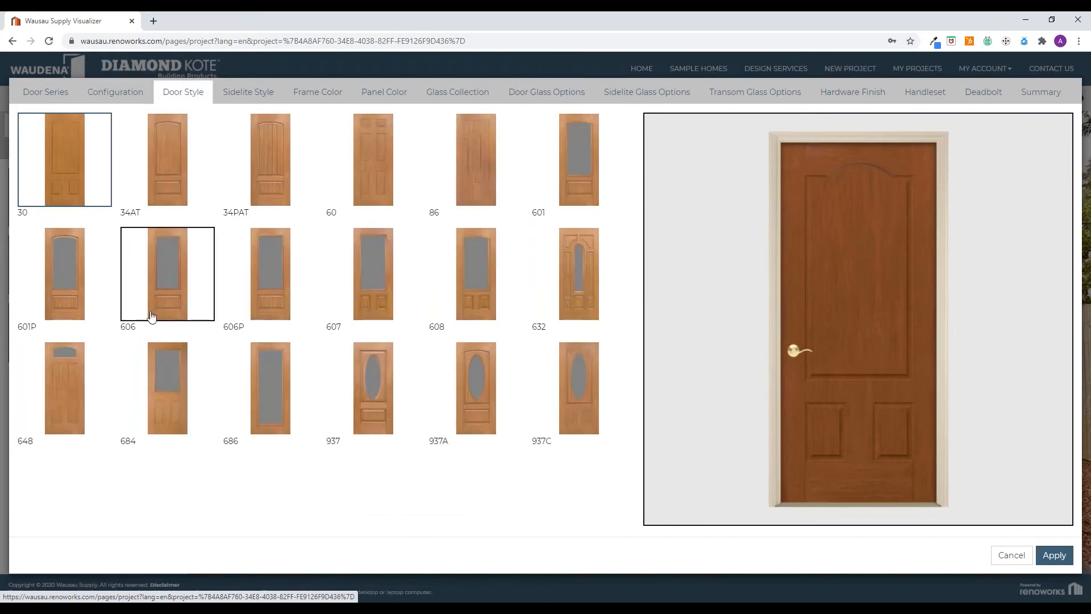
{"action": "left_click", "coordinate": [153, 312]}
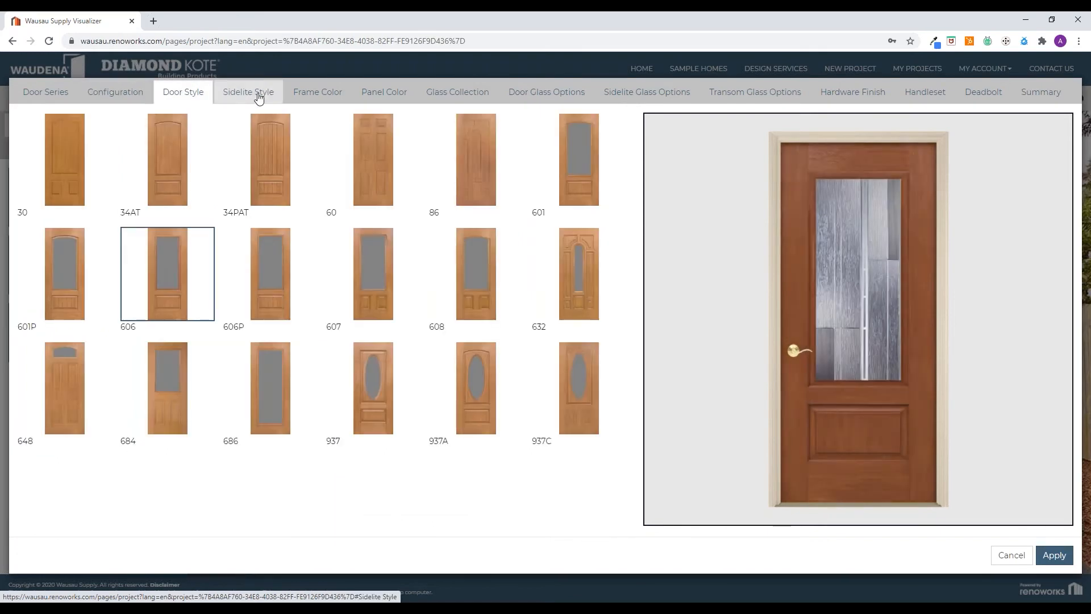
Set the entry door's frame color to Linen 103 and its panel color to Nutmeg
{"action": "left_click", "coordinate": [299, 99]}
{"action": "left_click", "coordinate": [293, 199]}
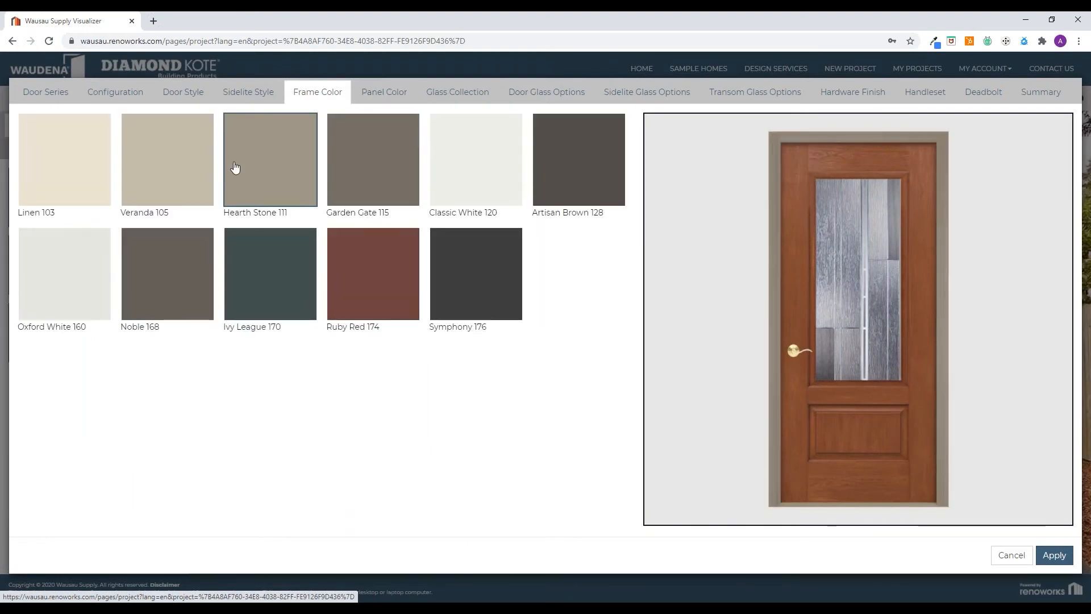
{"action": "left_click", "coordinate": [111, 161]}
{"action": "left_click", "coordinate": [384, 92]}
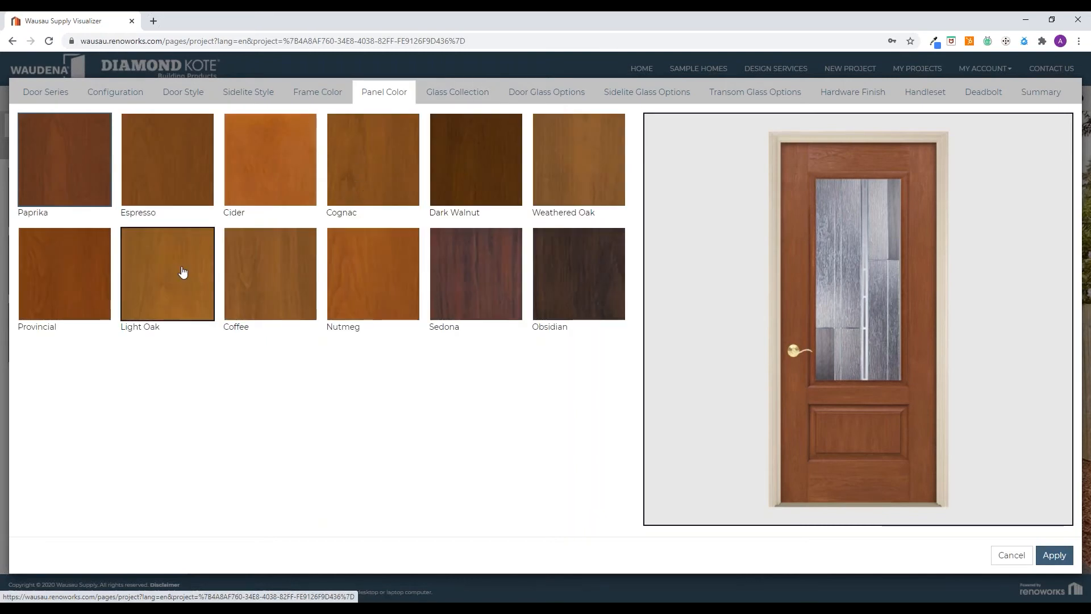
{"action": "left_click", "coordinate": [363, 261]}
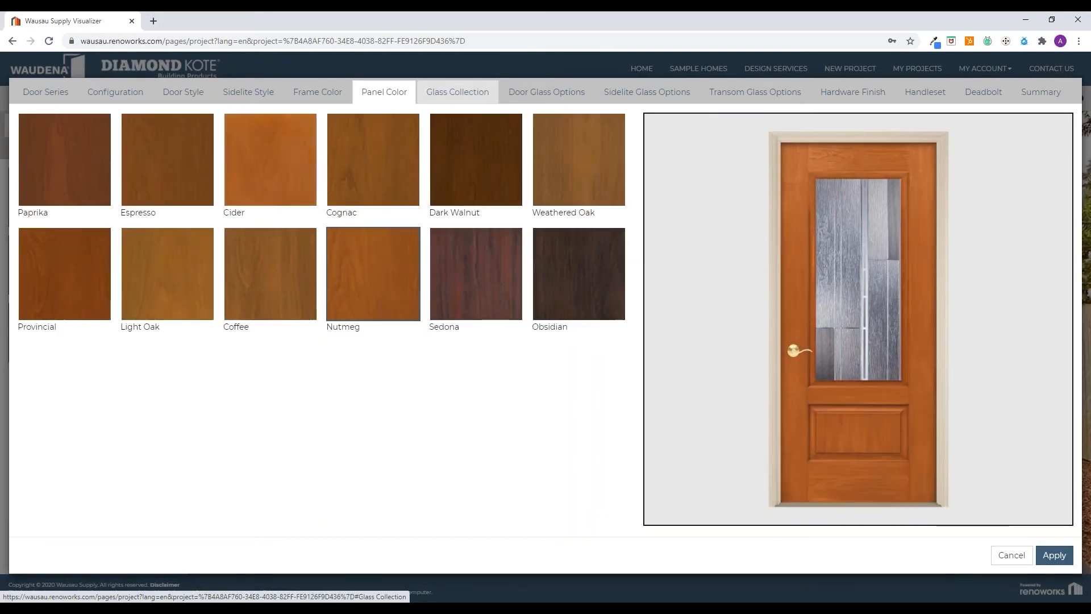
Choose Mohave from the Decorative Glass collection as the entry door's glass
{"action": "left_click", "coordinate": [457, 92]}
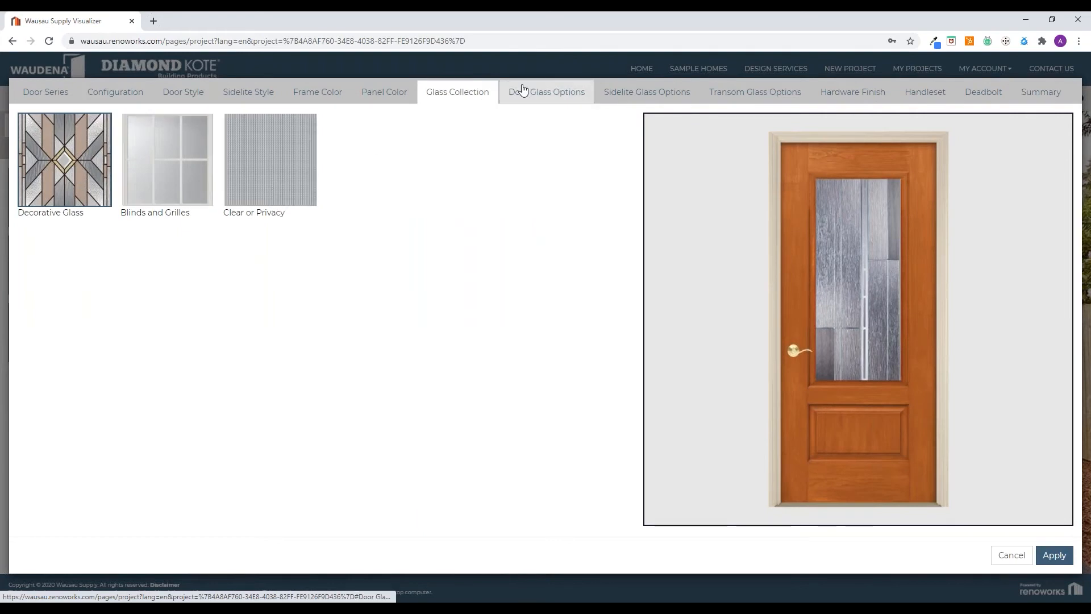
{"action": "left_click", "coordinate": [519, 91]}
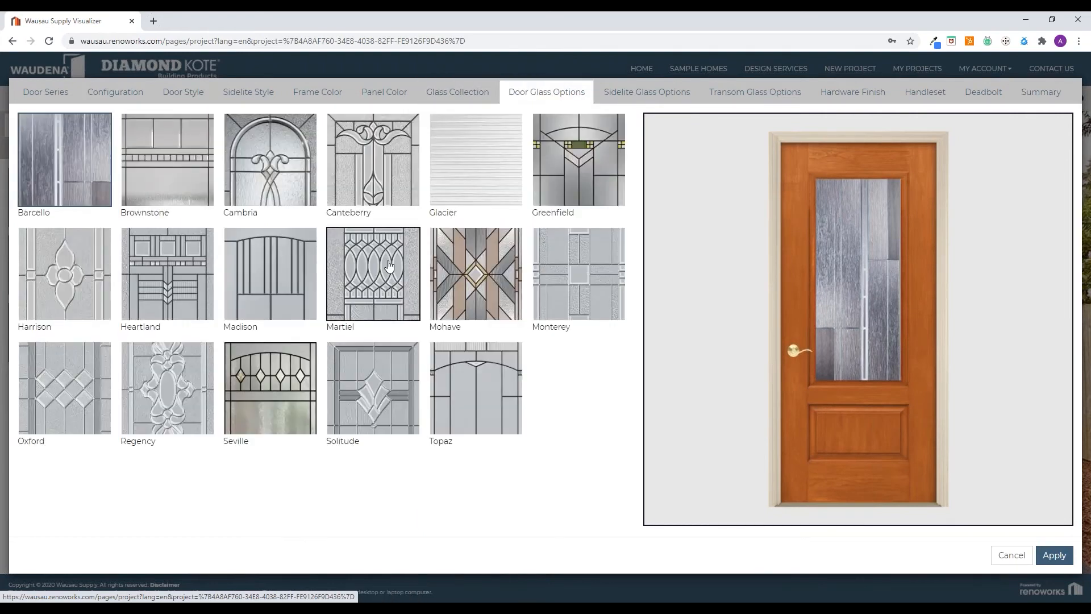
{"action": "left_click", "coordinate": [460, 271]}
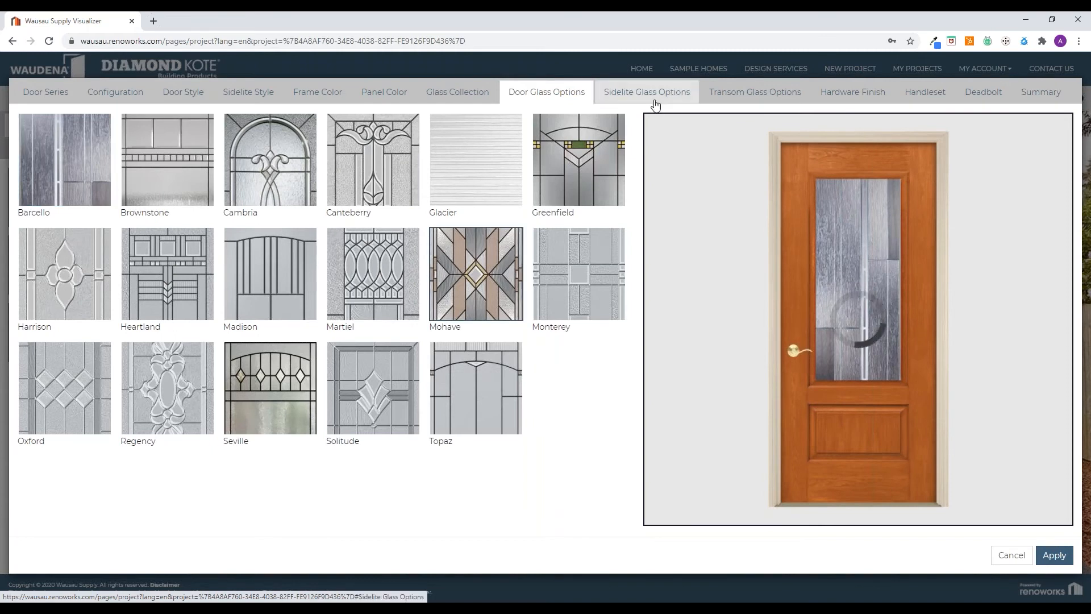
Give the door a Satin Nickel Plymouth Handleset, review its summary, and apply the door to the house
{"action": "left_click", "coordinate": [862, 100]}
{"action": "left_click", "coordinate": [293, 169]}
{"action": "left_click", "coordinate": [926, 97]}
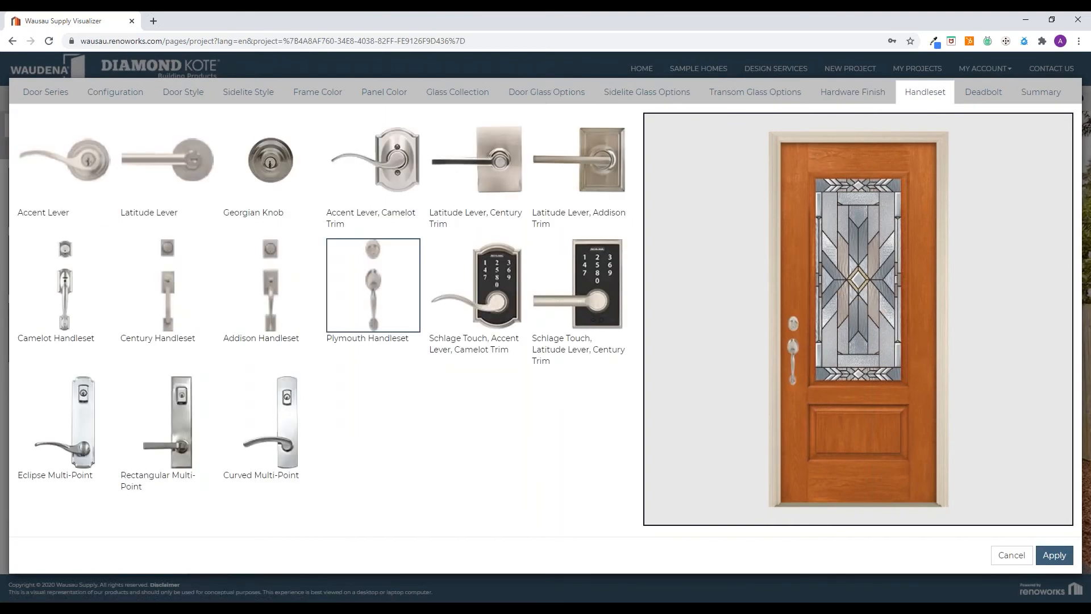
{"action": "left_click", "coordinate": [1036, 96]}
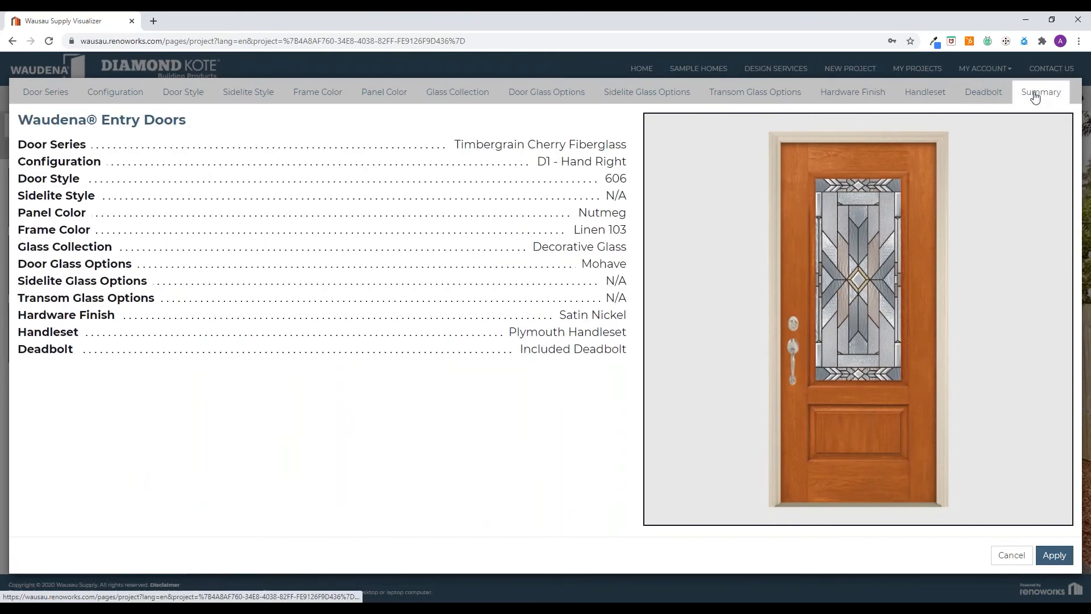
{"action": "left_click", "coordinate": [1063, 556]}
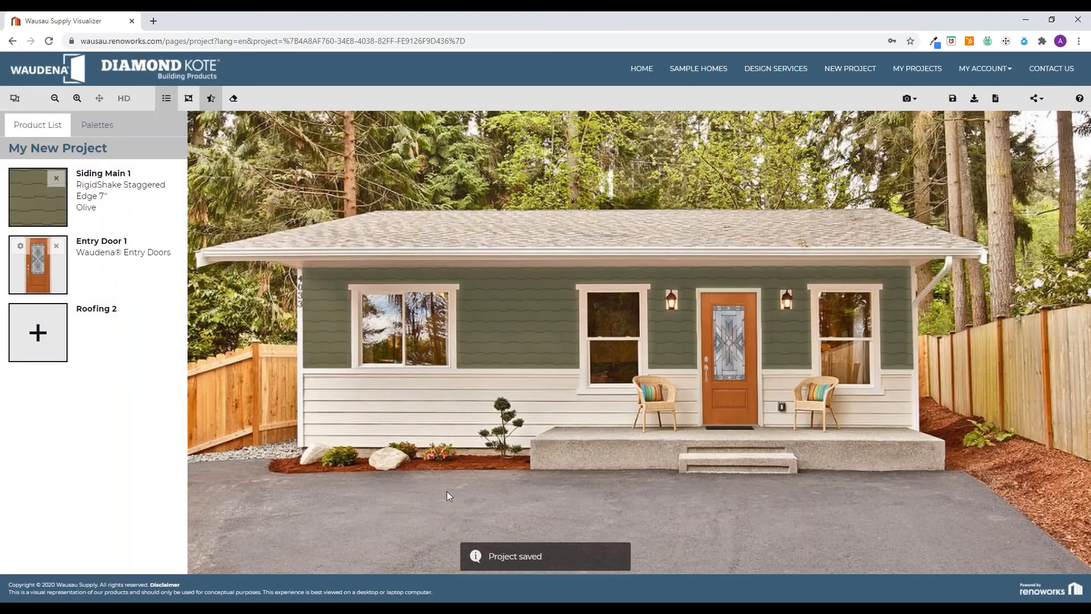
Apply Hatteras roofing in Tudor Brown to the roof
{"action": "left_click", "coordinate": [608, 233]}
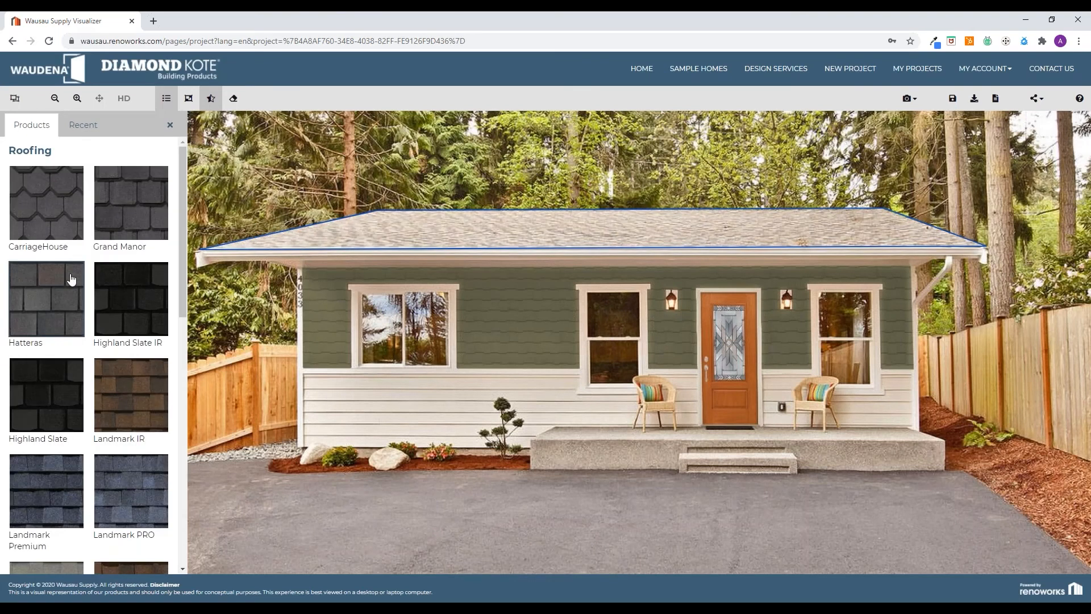
{"action": "scroll", "coordinate": [70, 280], "scroll_direction": "down", "scroll_amount": 10}
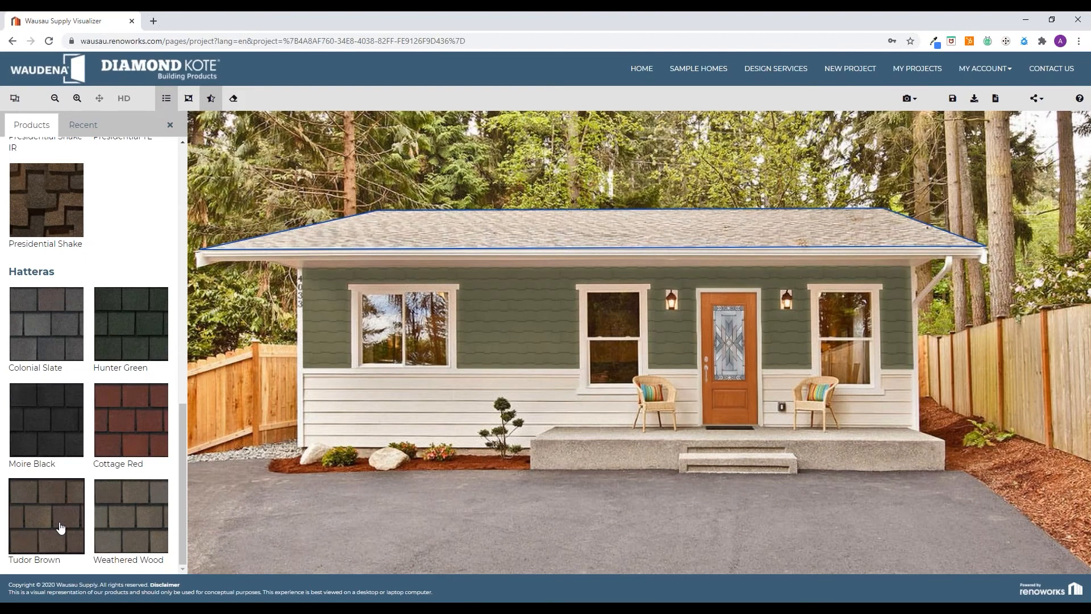
{"action": "left_click", "coordinate": [61, 527]}
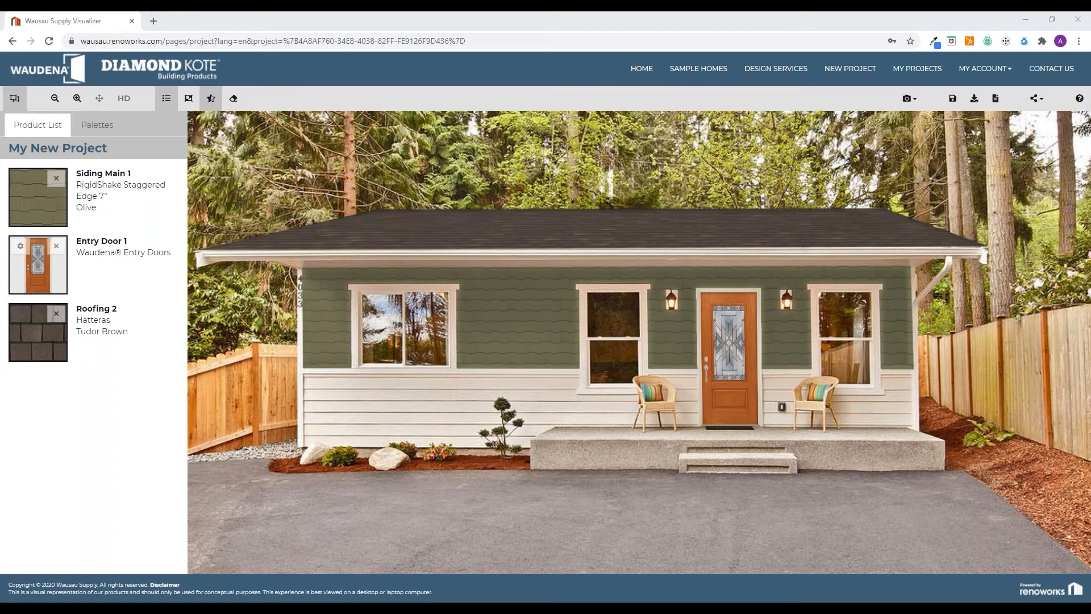
Look at the masked areas and available surface types in drawing mode and return to designing
{"action": "left_click", "coordinate": [16, 99]}
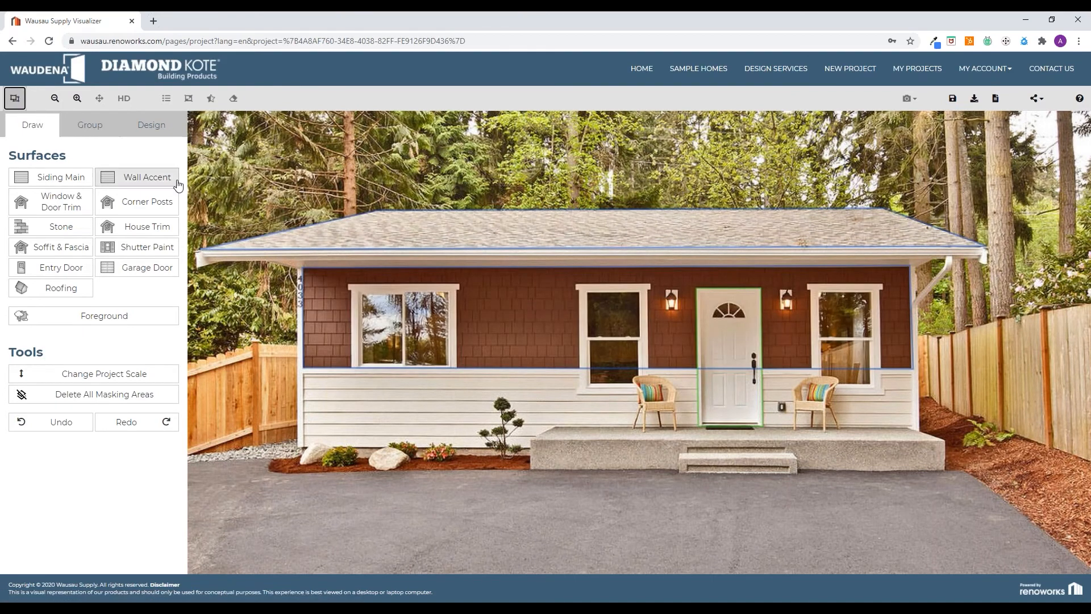
{"action": "left_click", "coordinate": [158, 135]}
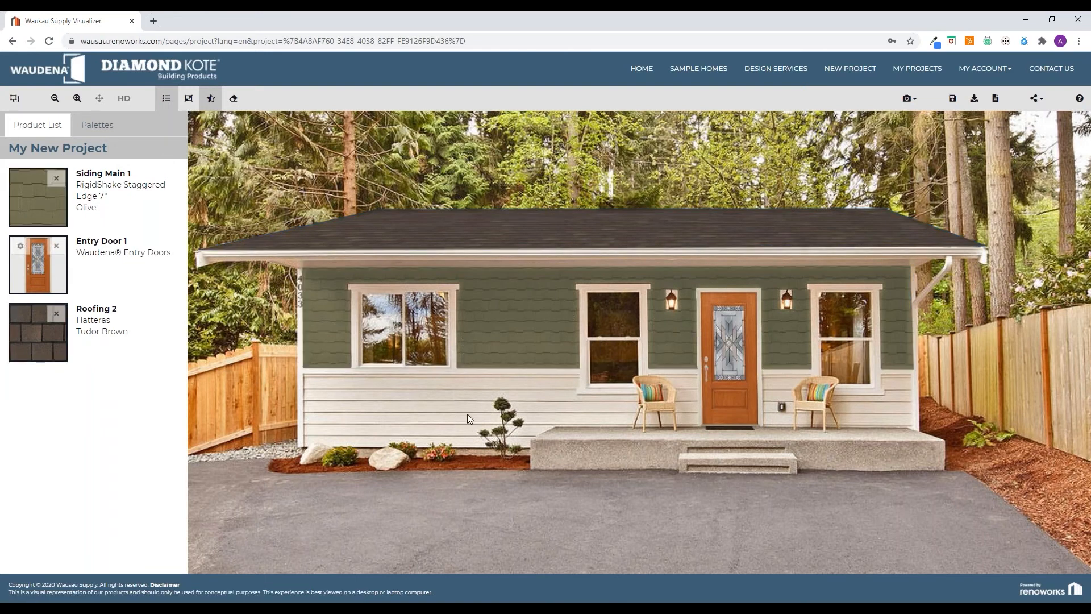
Change the main siding to DuoBlend Premium RigidStack Lap 6" in Chestnut
{"action": "left_click", "coordinate": [526, 330]}
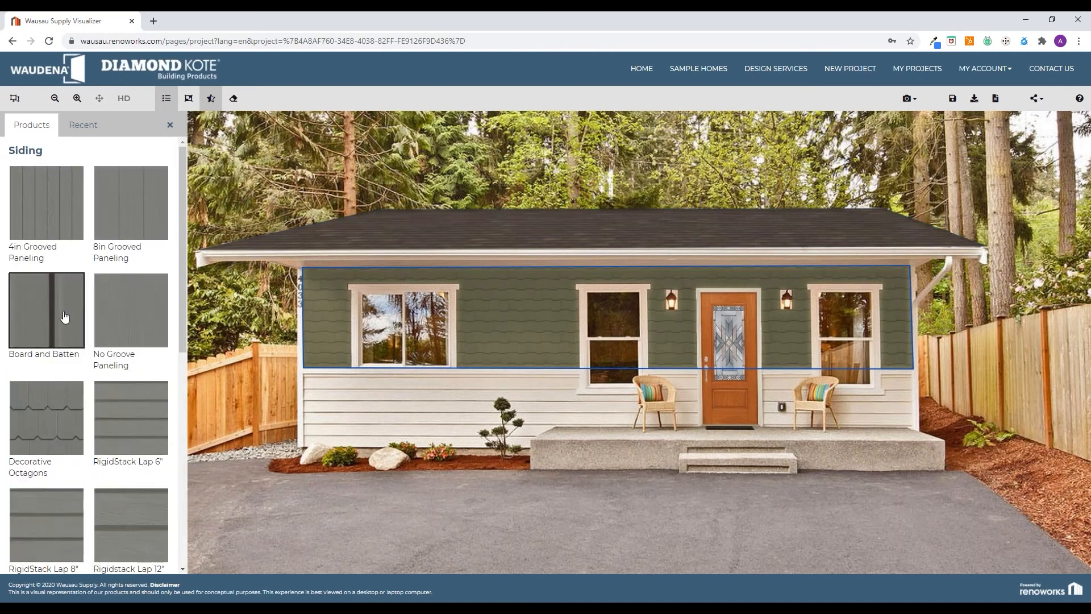
{"action": "left_click", "coordinate": [67, 405]}
{"action": "left_click", "coordinate": [122, 414]}
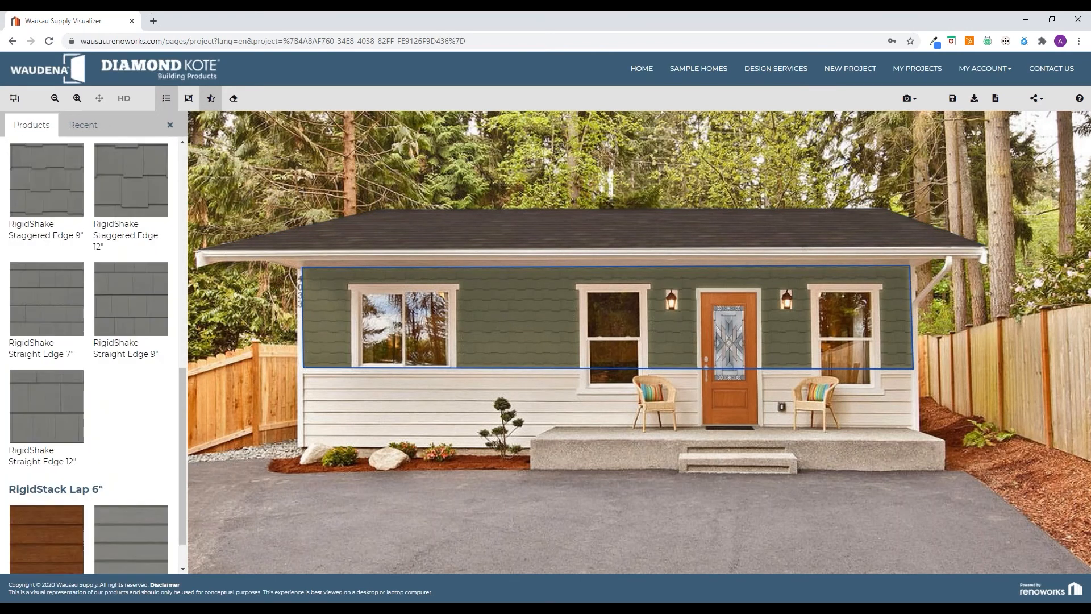
{"action": "left_click", "coordinate": [45, 502]}
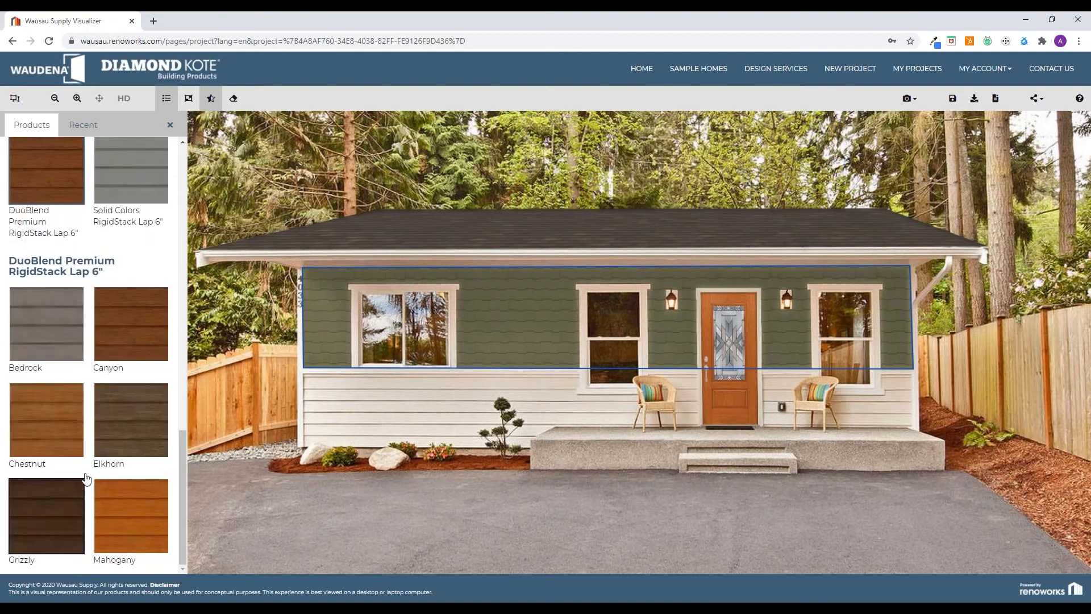
{"action": "left_click", "coordinate": [69, 444]}
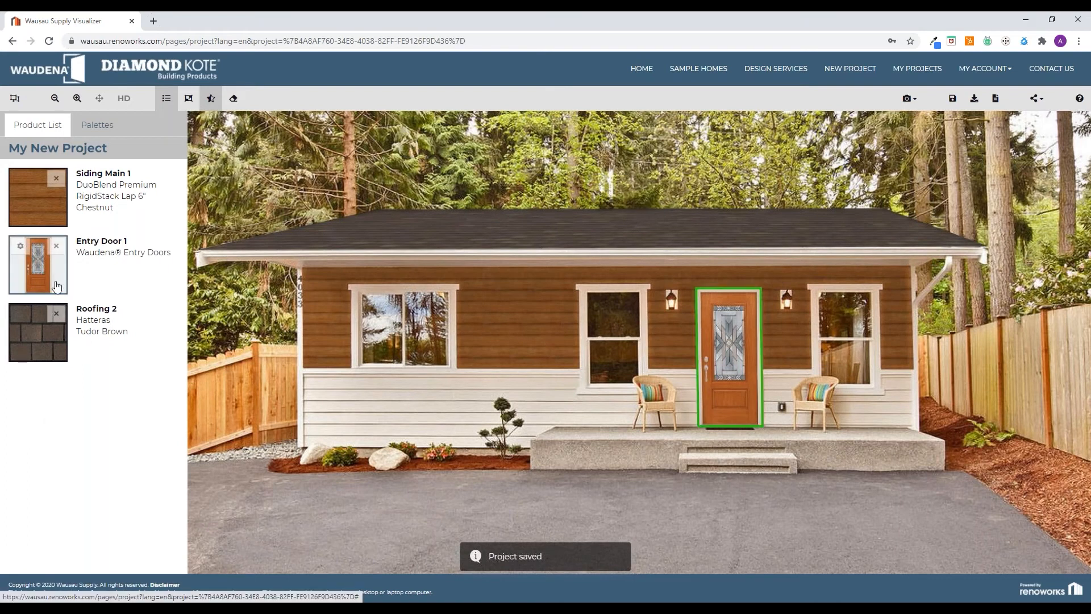
Browse the predefined color palettes and try Day to Night on the house
{"action": "left_click", "coordinate": [101, 136]}
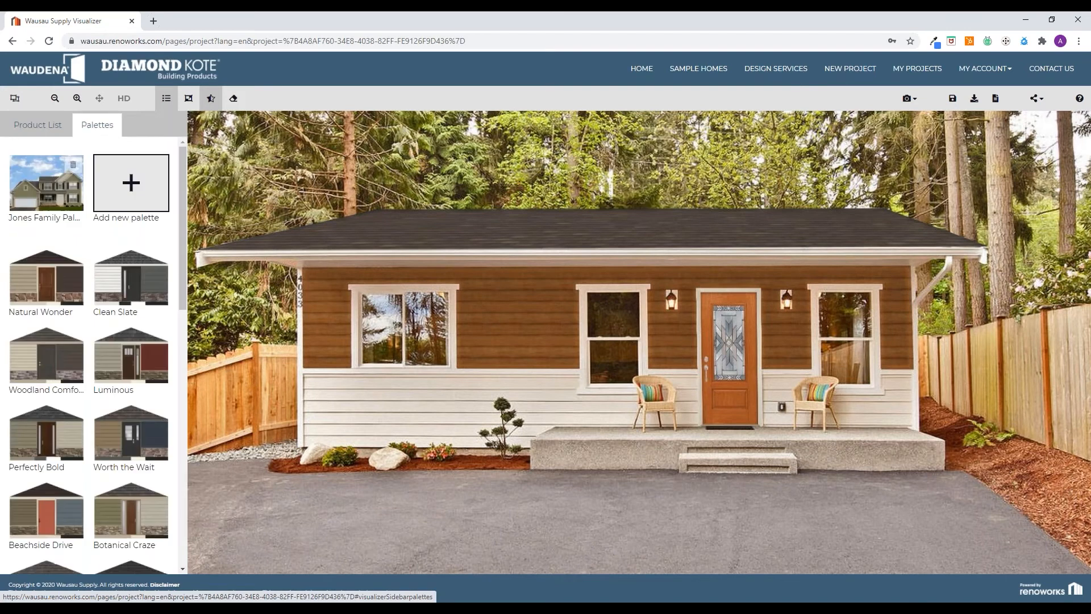
{"action": "scroll", "coordinate": [114, 287], "scroll_direction": "down", "scroll_amount": 1}
{"action": "scroll", "coordinate": [114, 287], "scroll_direction": "down", "scroll_amount": 1}
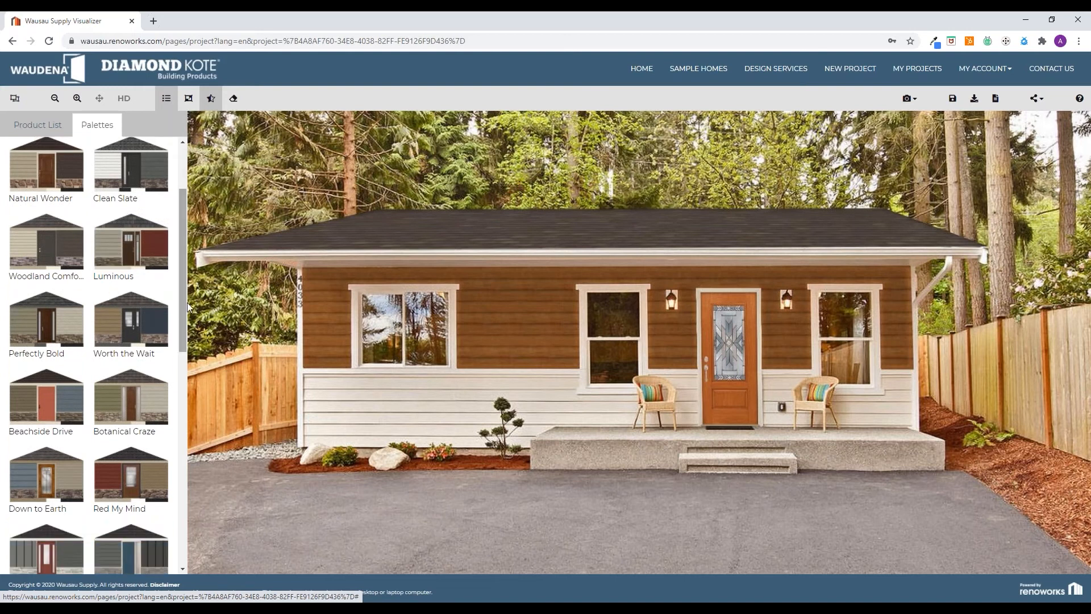
{"action": "scroll", "coordinate": [130, 323], "scroll_direction": "down", "scroll_amount": 3}
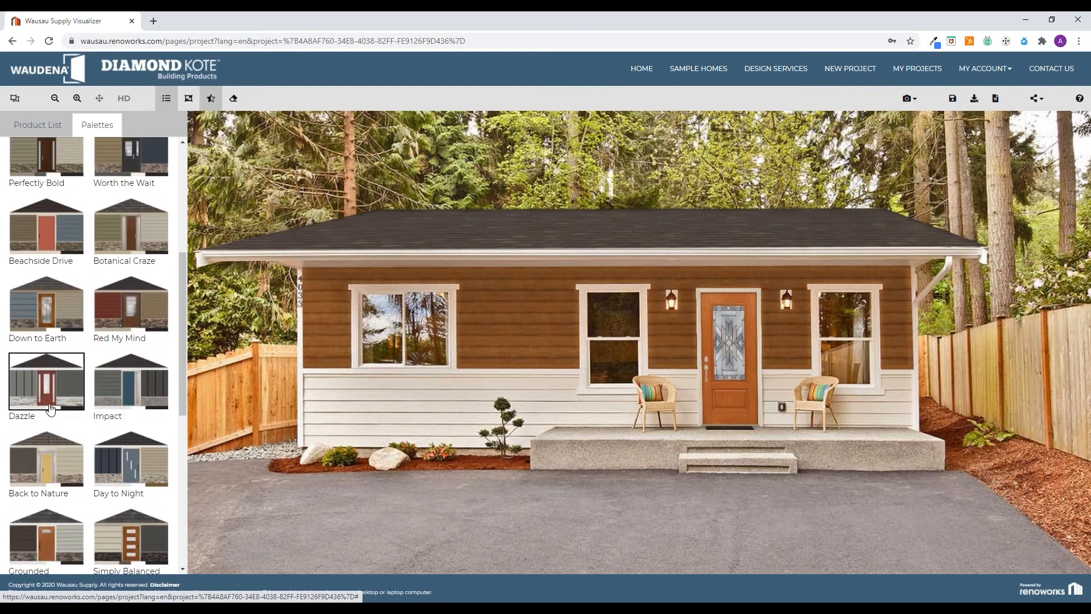
{"action": "left_click", "coordinate": [136, 489]}
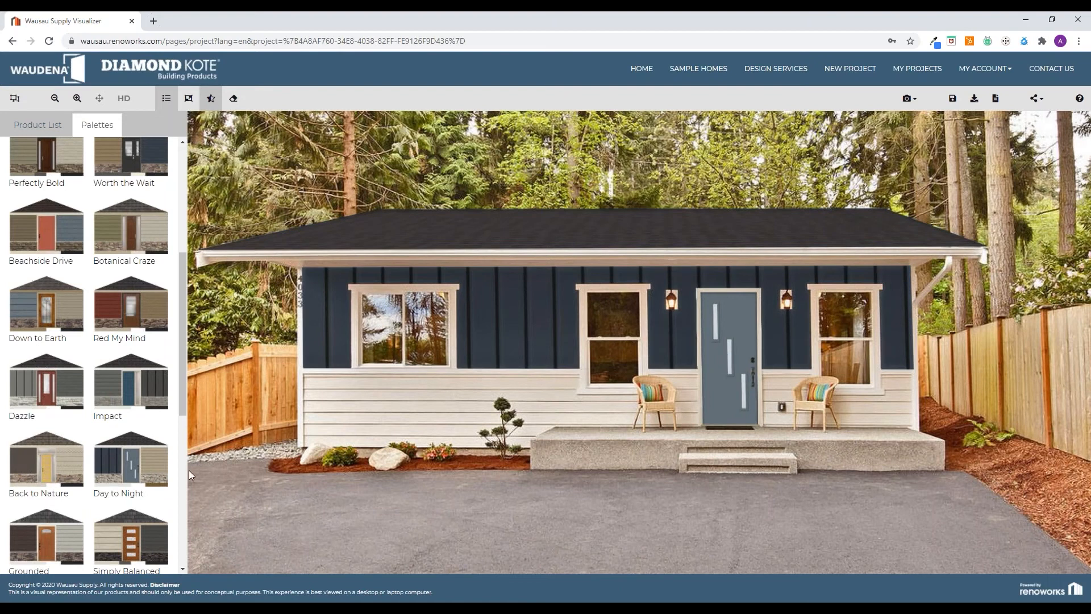
Try the Beachside Drive, Botanical Craze, Luminous and Woodland Comfort palettes on the house one after another
{"action": "left_click", "coordinate": [23, 245]}
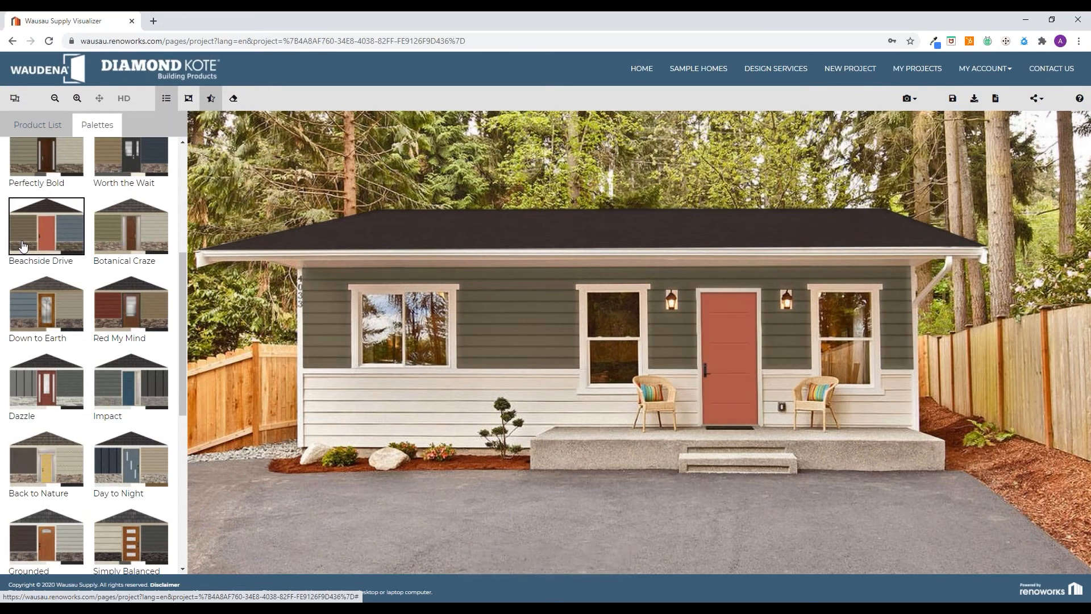
{"action": "left_click", "coordinate": [110, 241]}
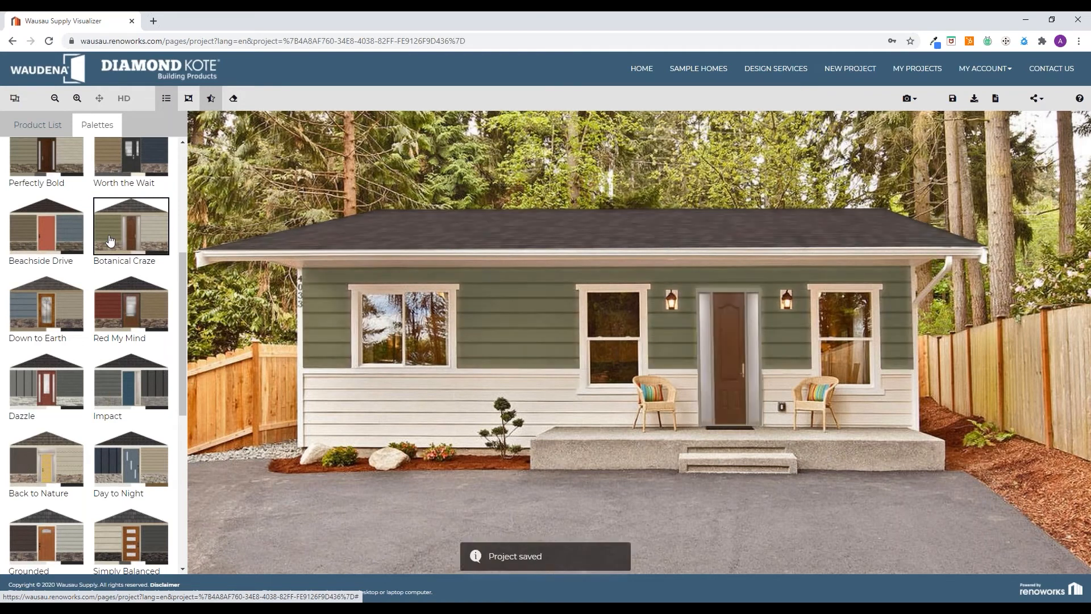
{"action": "scroll", "coordinate": [127, 203], "scroll_direction": "up", "scroll_amount": 2}
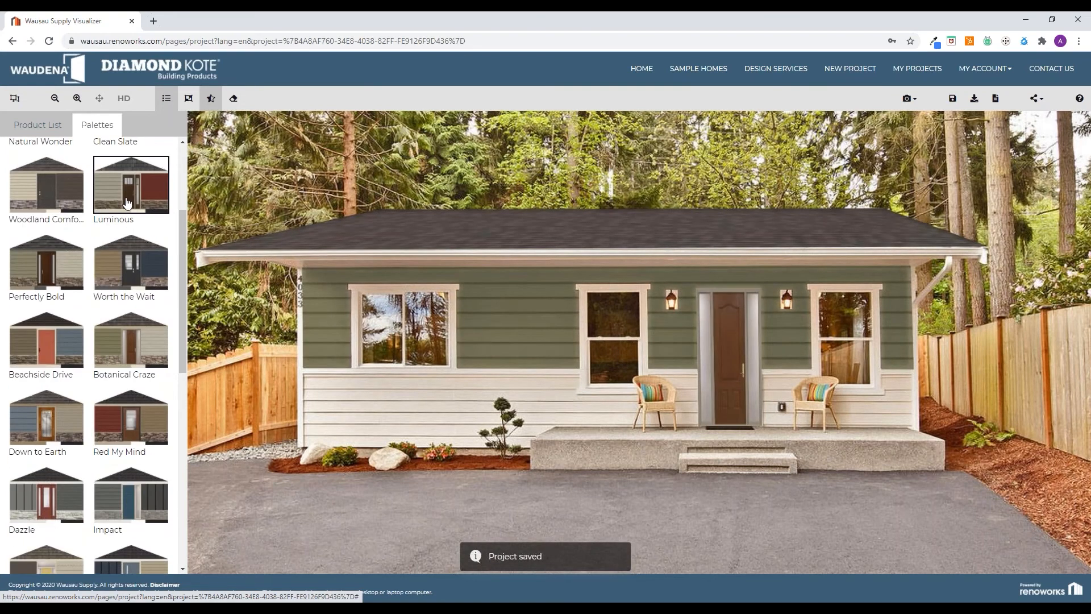
{"action": "left_click", "coordinate": [127, 203]}
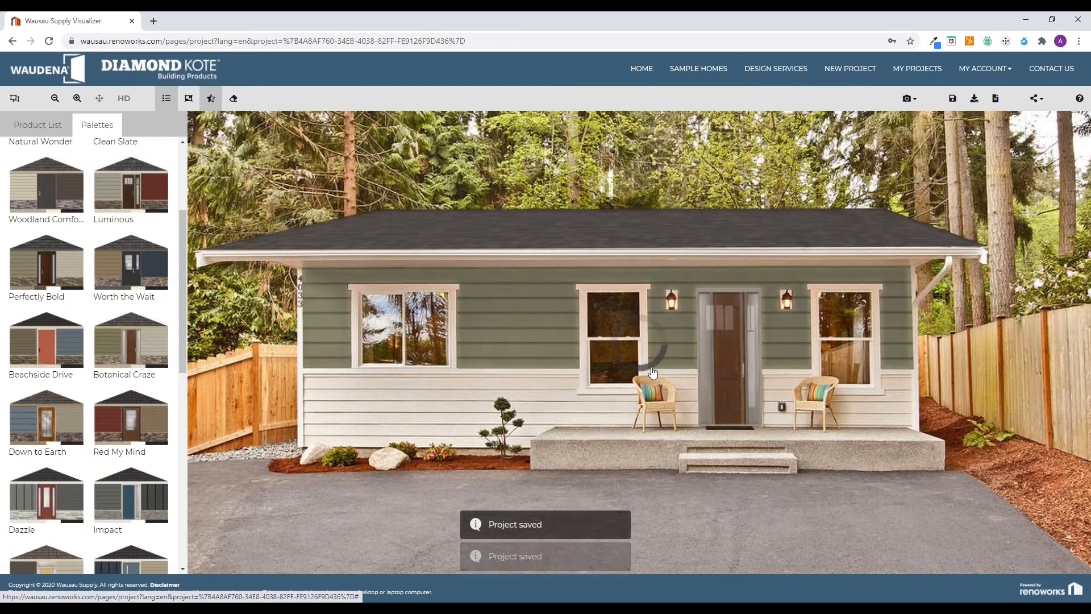
{"action": "left_click", "coordinate": [46, 184]}
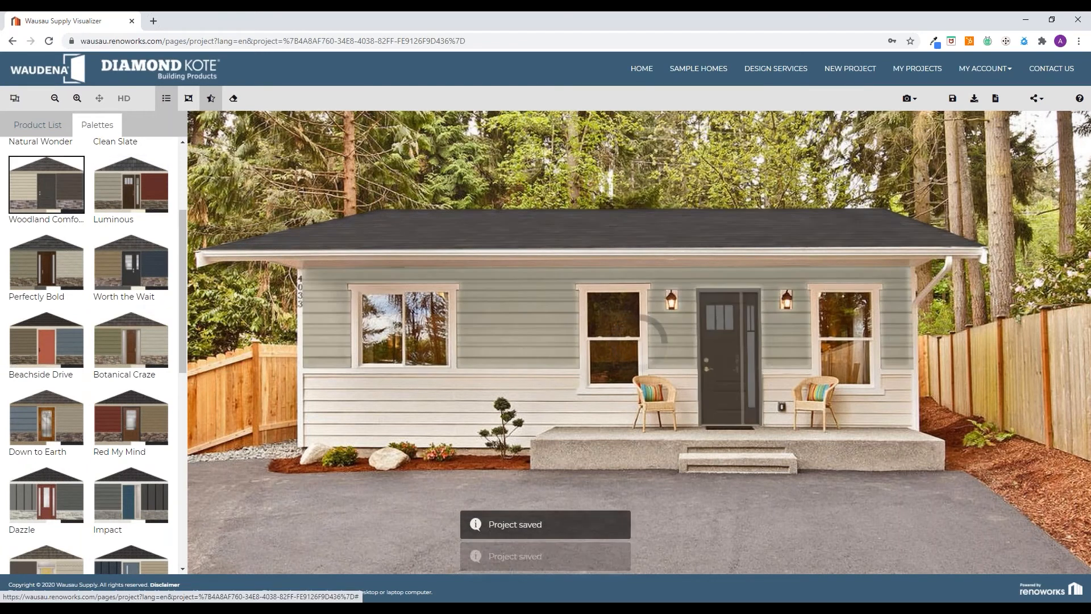
Reapply the Luminous palette and replace its entry door with a plain Cambridge Smooth Steel door in D1 - Hand Right configuration
{"action": "left_click", "coordinate": [130, 224]}
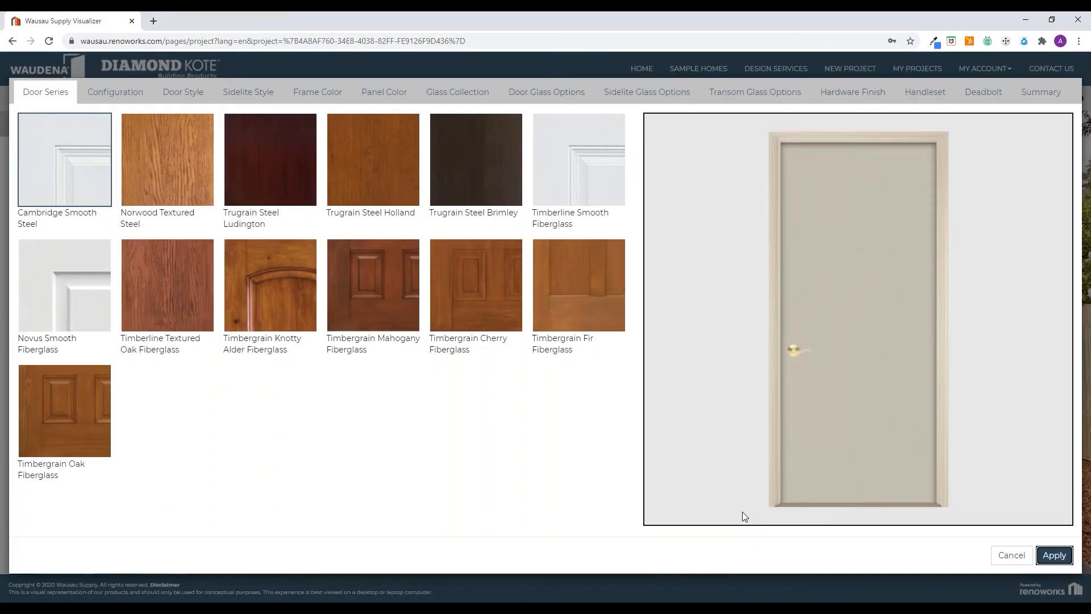
{"action": "left_click", "coordinate": [116, 91]}
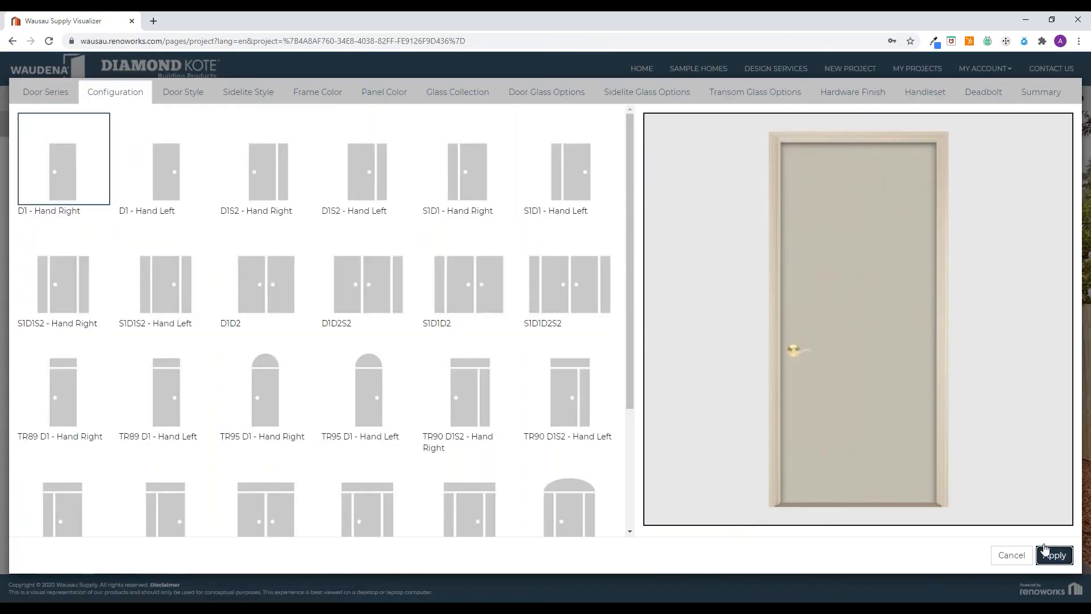
{"action": "left_click", "coordinate": [1053, 554]}
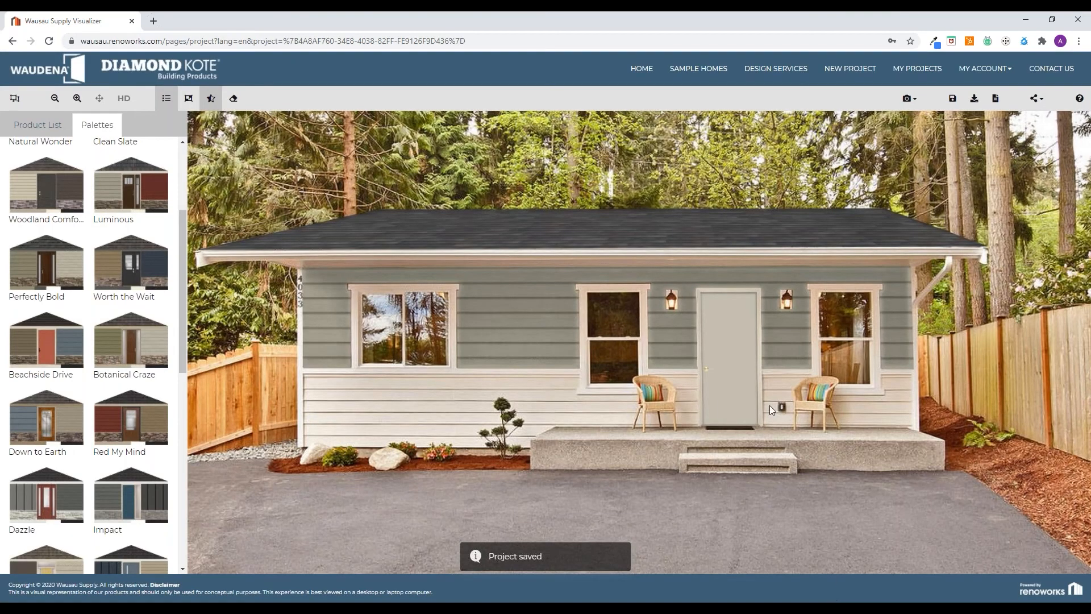
Apply the predefined Day to Night palette to the house
{"action": "scroll", "coordinate": [99, 262], "scroll_direction": "up", "scroll_amount": 3}
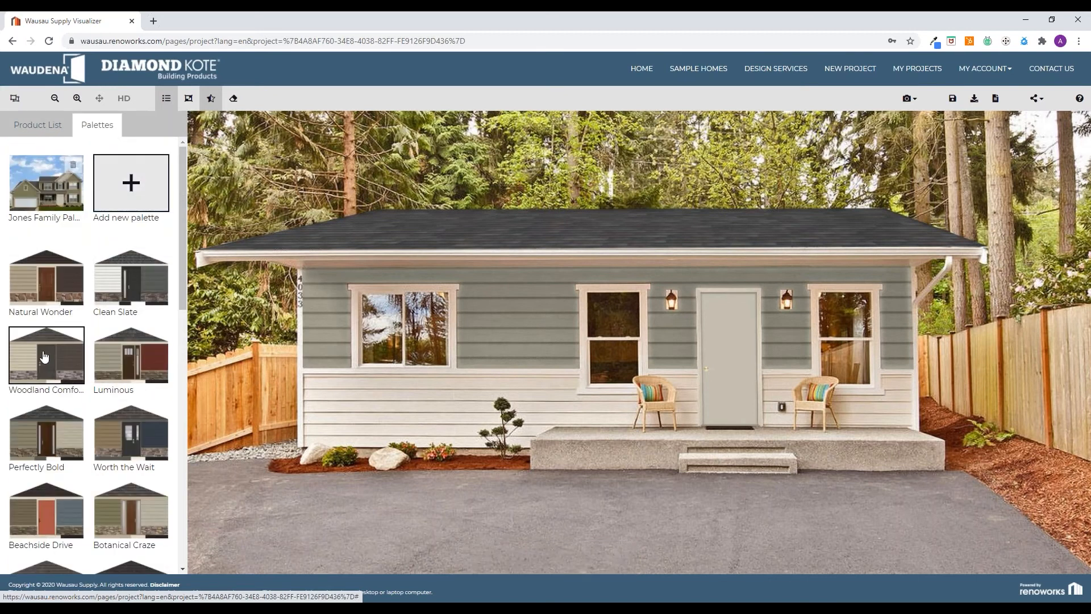
{"action": "scroll", "coordinate": [44, 356], "scroll_direction": "down", "scroll_amount": 5}
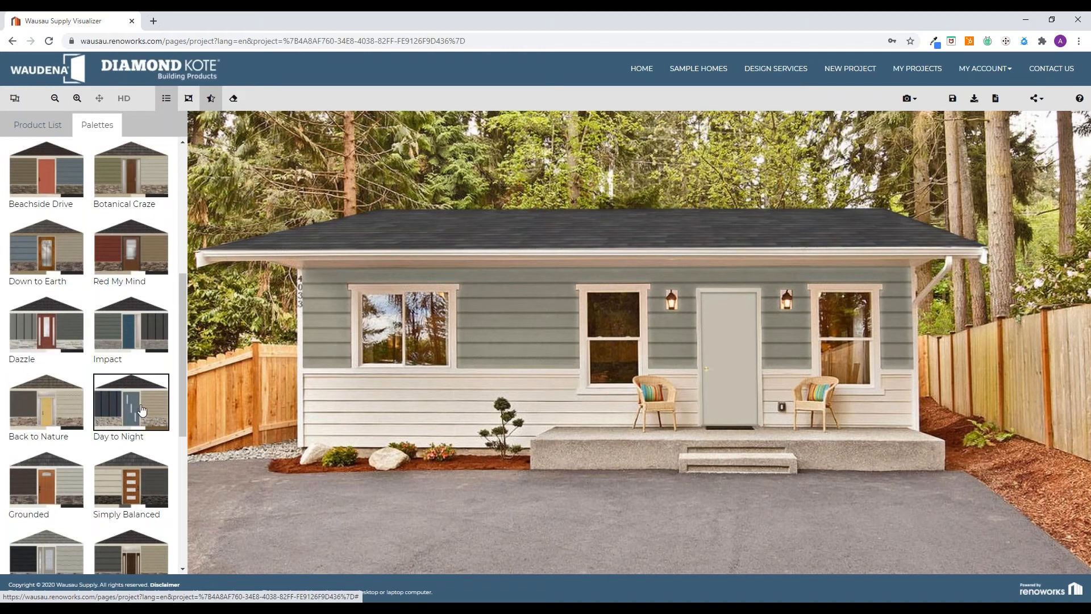
{"action": "left_click", "coordinate": [142, 409]}
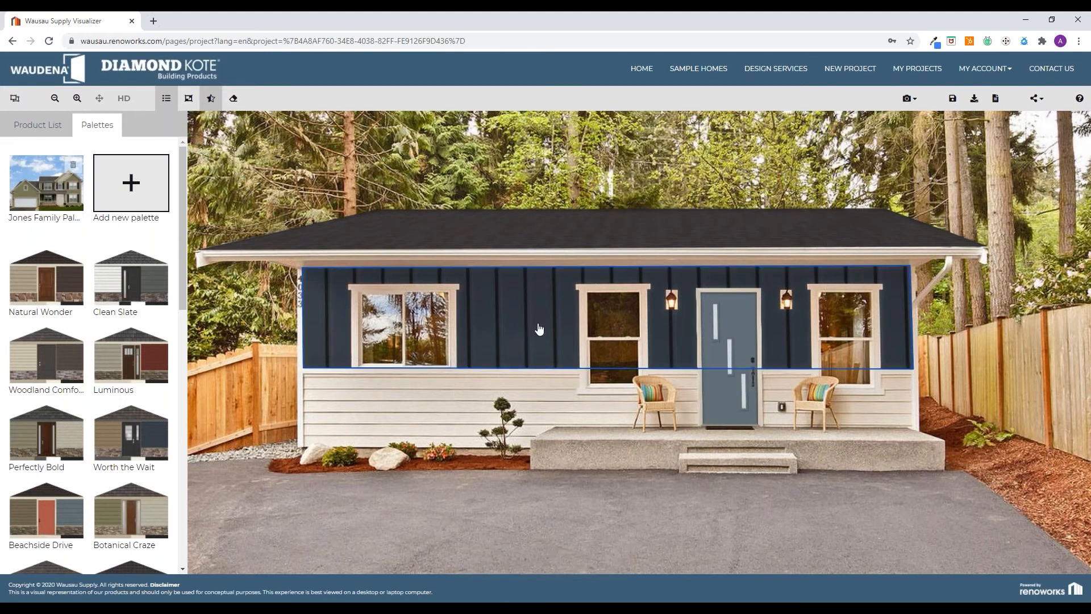
Change the upper wall's siding to Board and Batten in Mountain Lake
{"action": "left_click", "coordinate": [518, 311]}
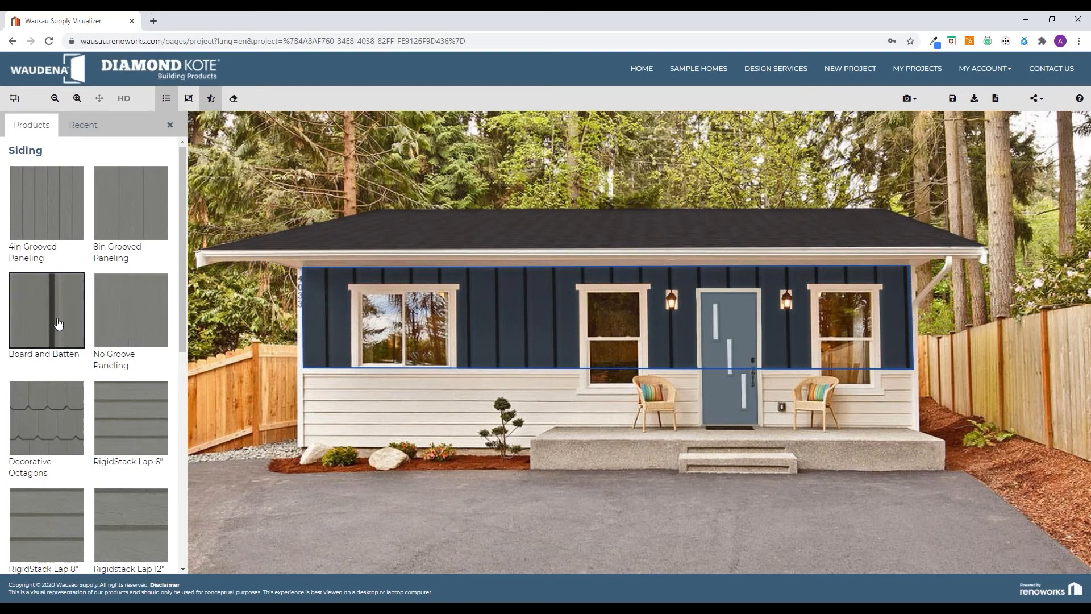
{"action": "left_click", "coordinate": [58, 312]}
{"action": "scroll", "coordinate": [102, 451], "scroll_direction": "down", "scroll_amount": 6}
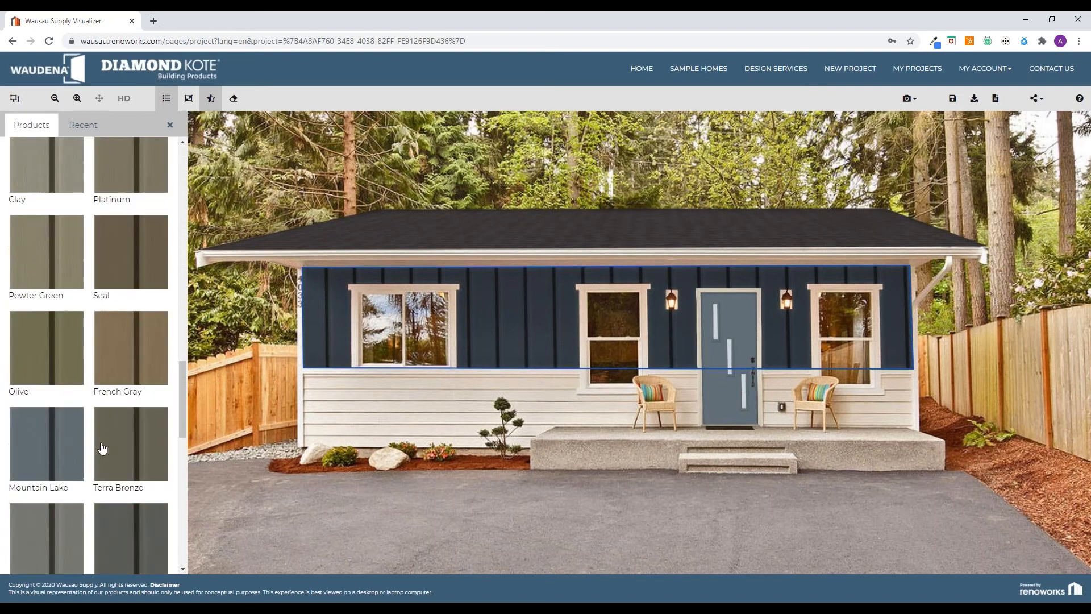
{"action": "left_click", "coordinate": [47, 475]}
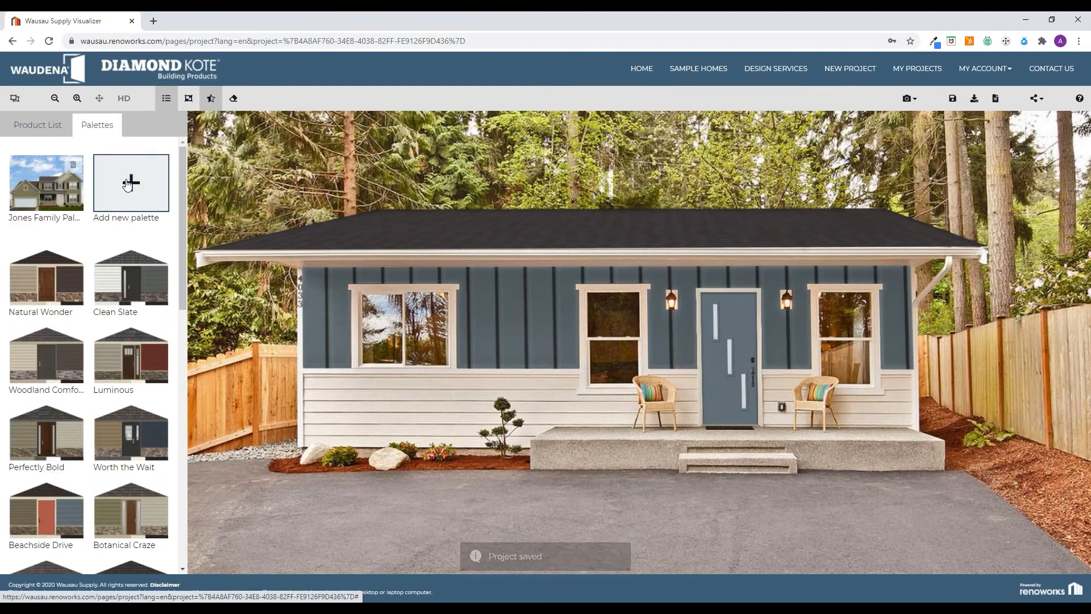
Save the current design as a new custom palette named with the owner's first name followed by "Palette"
{"action": "left_click", "coordinate": [127, 183]}
{"action": "left_click_drag", "start_coordinate": [449, 119], "coordinate": [400, 128]}
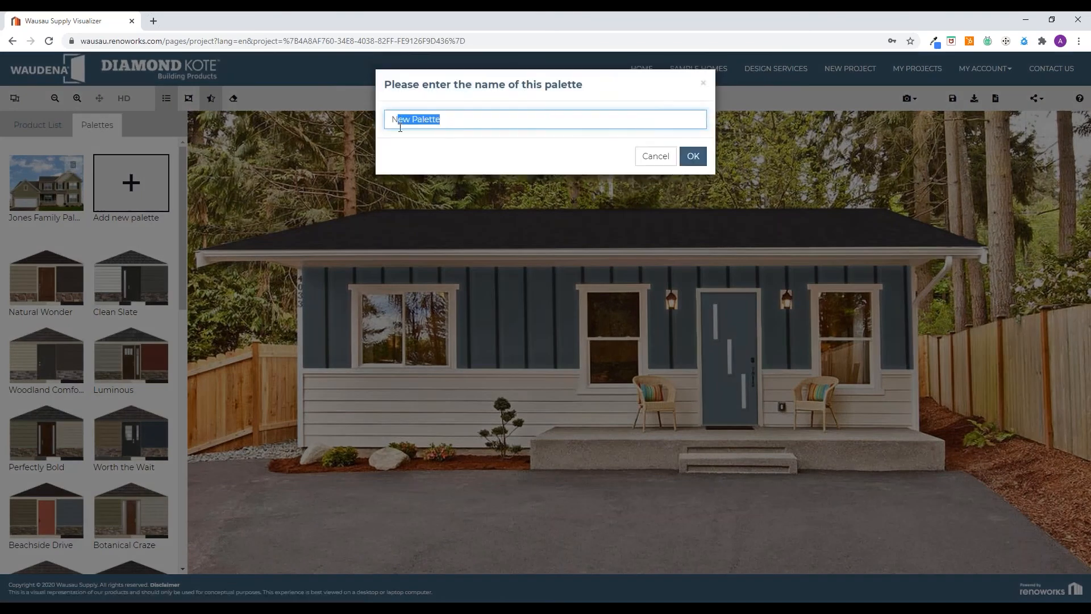
{"action": "key", "text": "BackSpace"}
{"action": "key", "text": "BackSpace"}
{"action": "type", "text": "Danny's Palette"}
{"action": "left_click", "coordinate": [693, 156]}
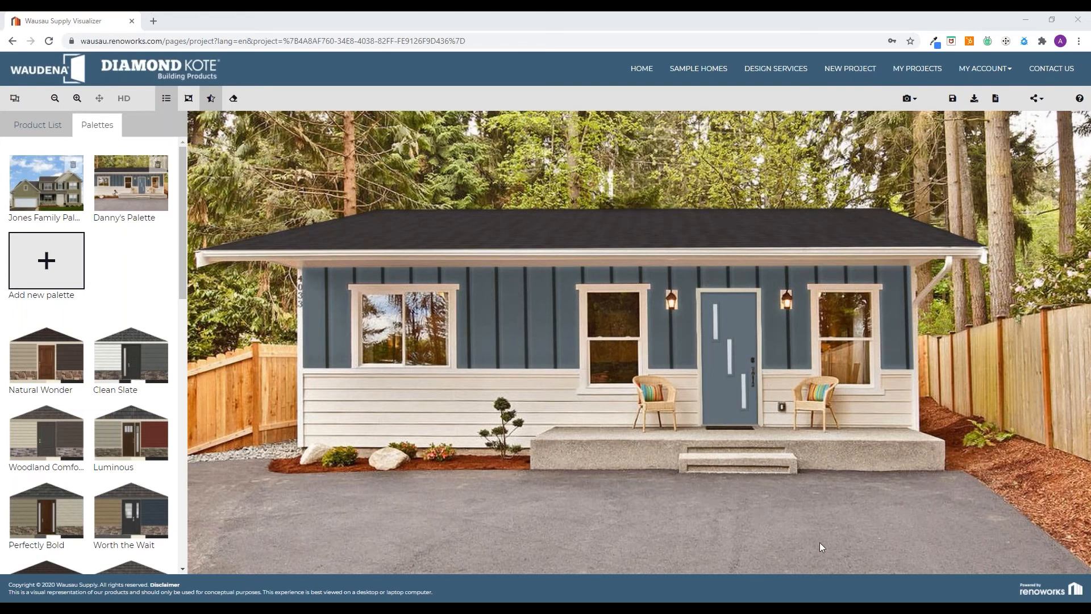
Mask the white lap siding on the lower wall as a rectangular Wall Accent surface spanning the house front
{"action": "left_click", "coordinate": [11, 100]}
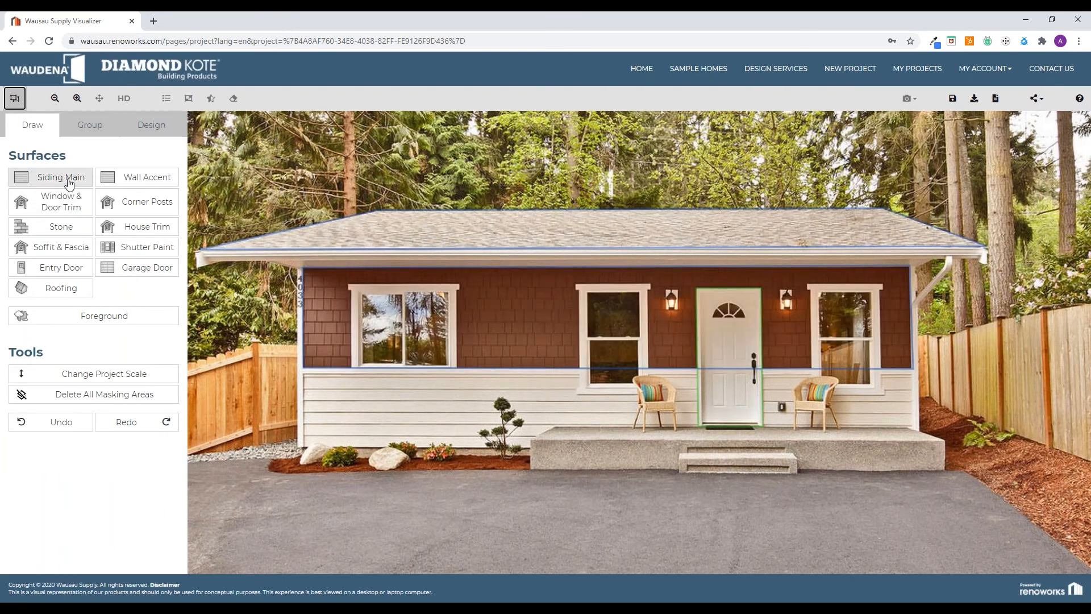
{"action": "left_click", "coordinate": [146, 177]}
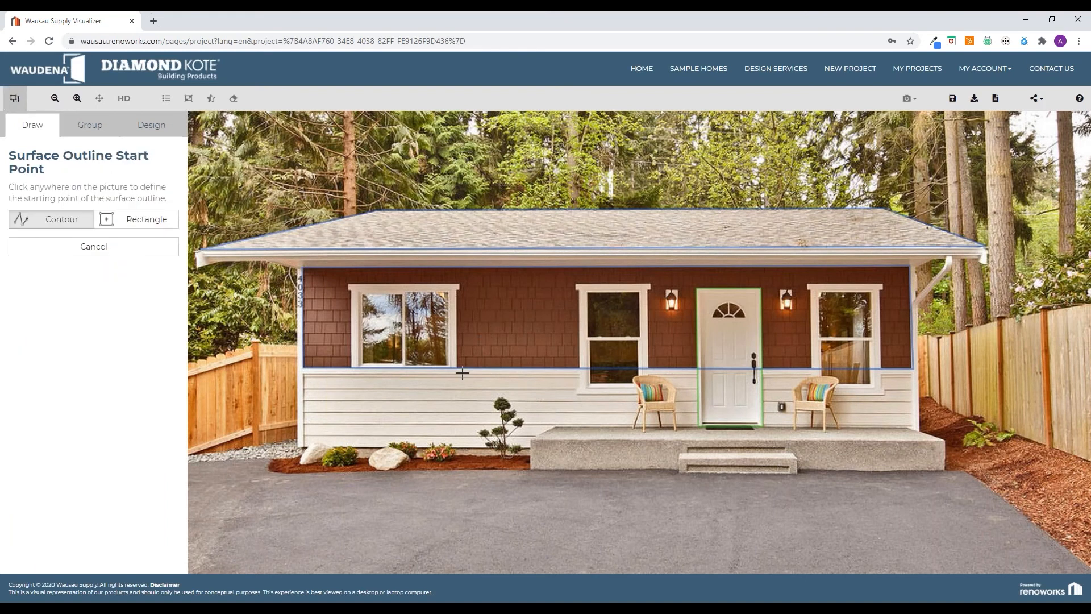
{"action": "left_click", "coordinate": [134, 229]}
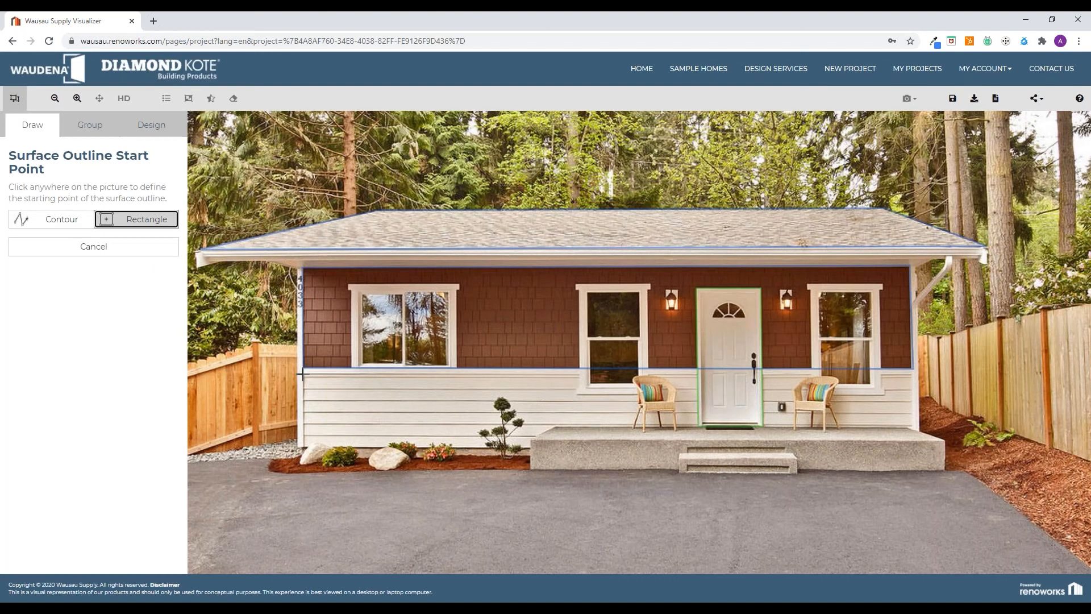
{"action": "left_click", "coordinate": [303, 374]}
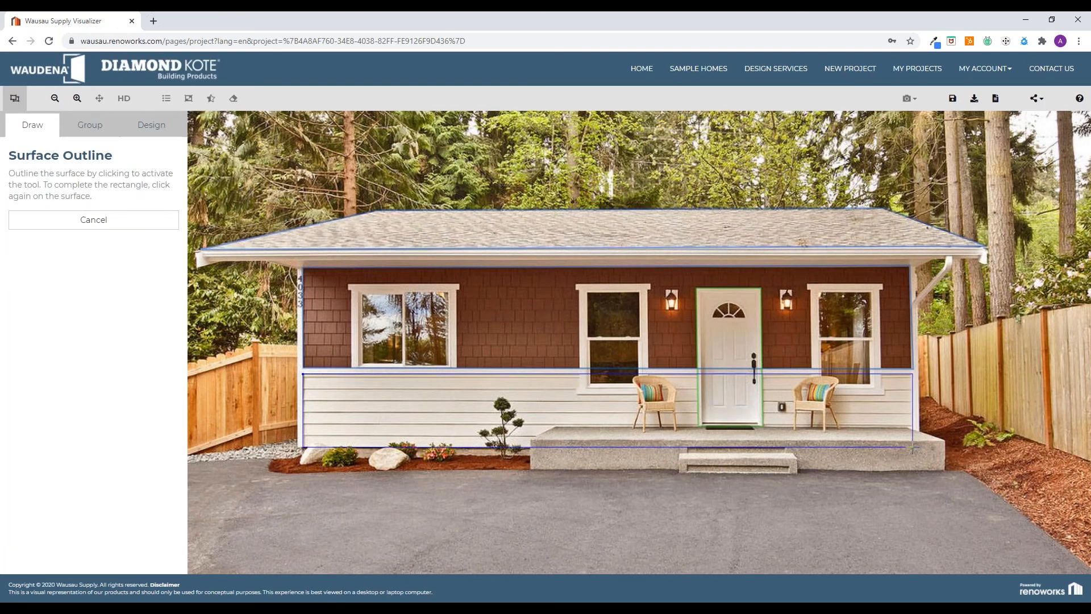
{"action": "left_click", "coordinate": [913, 448]}
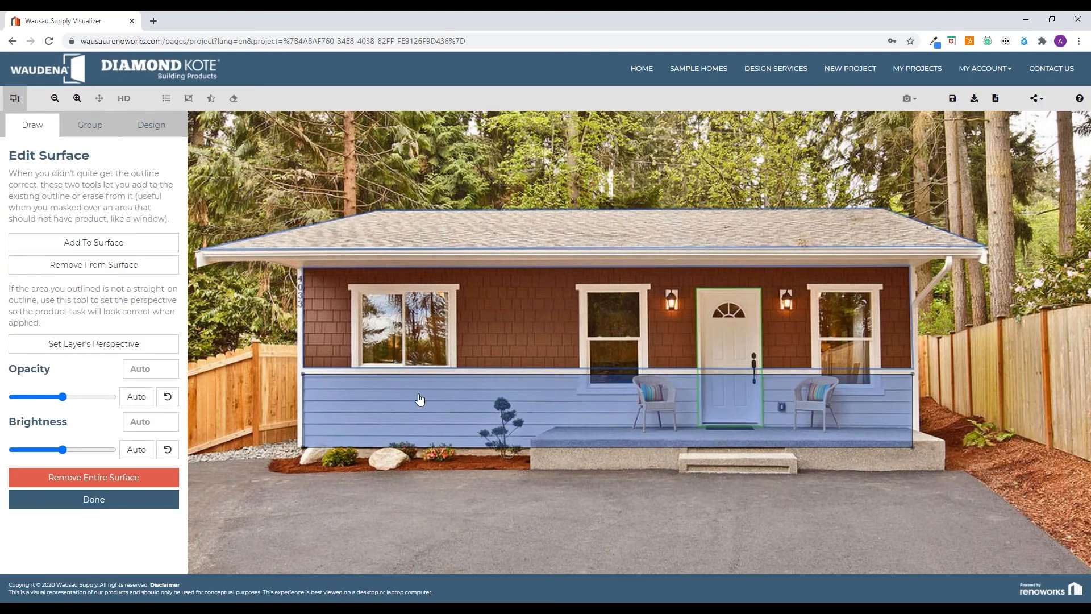
{"action": "left_click", "coordinate": [122, 499]}
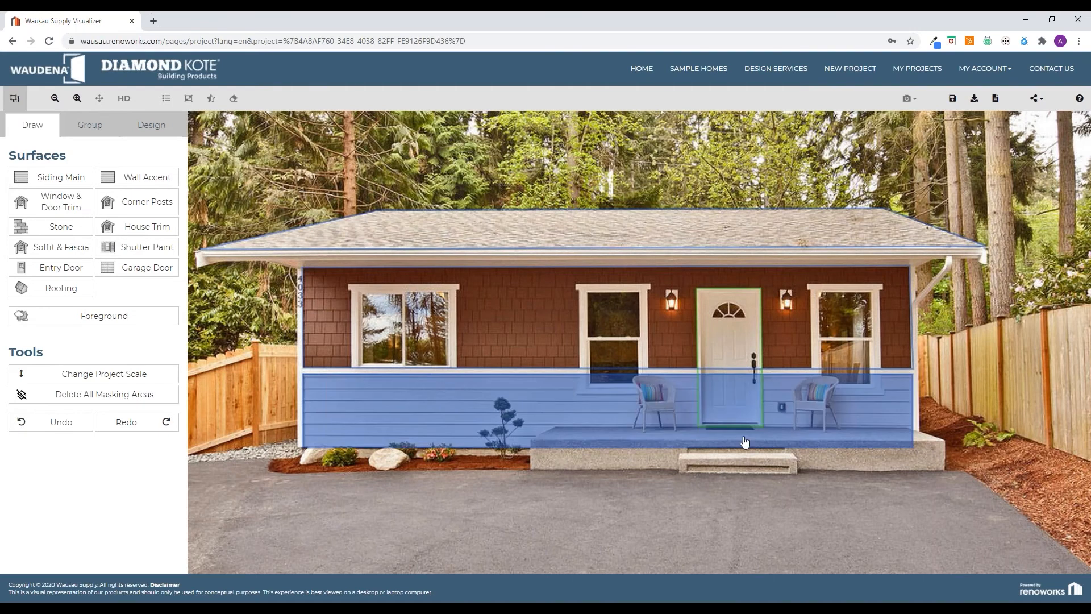
Start a contour addition to the Foreground surface, tracing the porch's left end and floor edge up to the first chair
{"action": "left_click", "coordinate": [114, 316]}
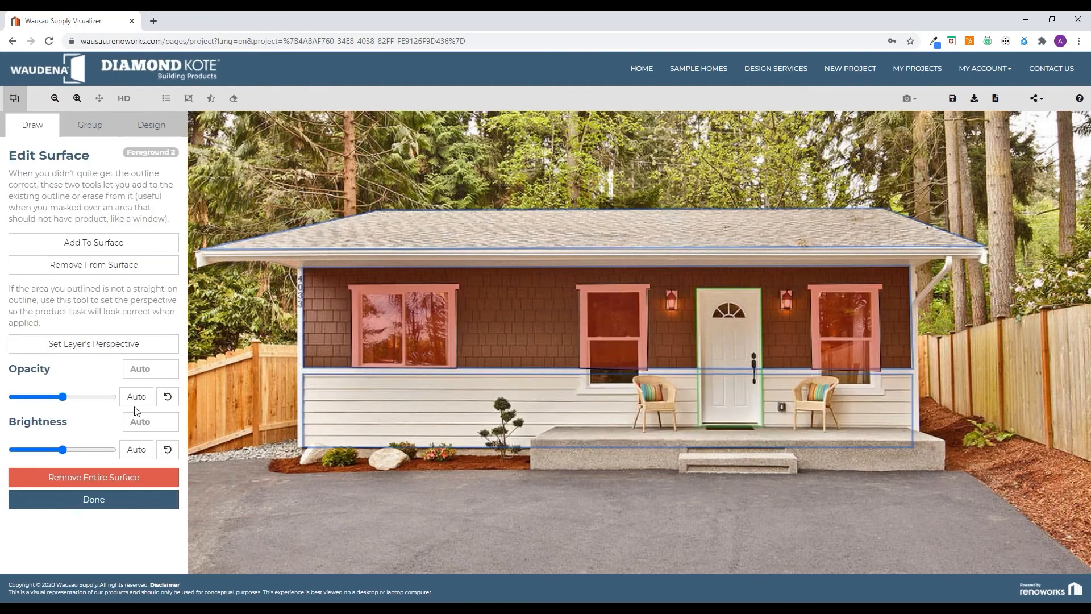
{"action": "left_click", "coordinate": [80, 241]}
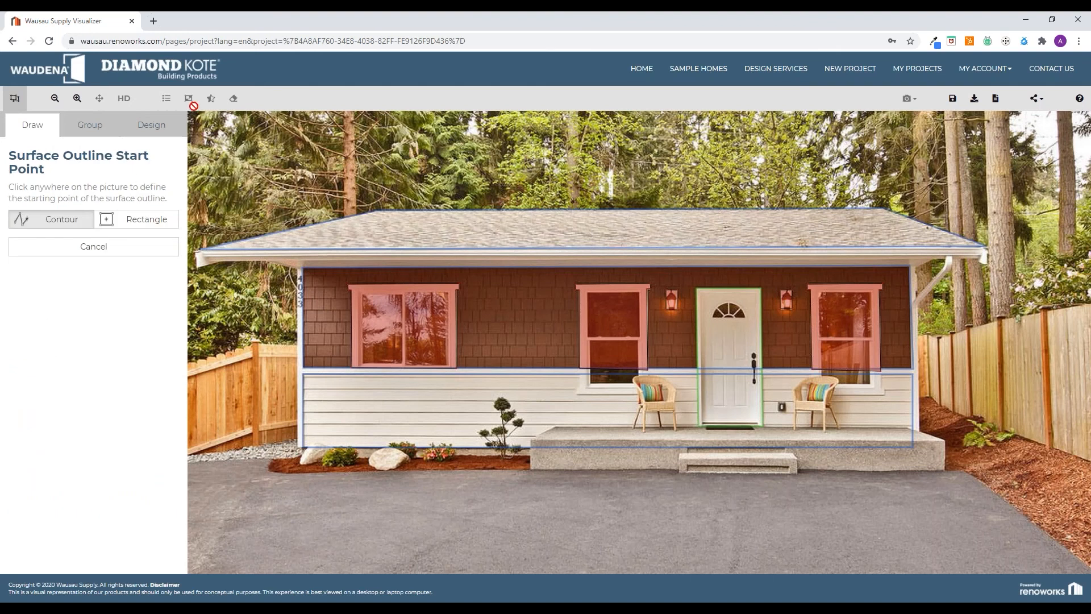
{"action": "left_click", "coordinate": [77, 99]}
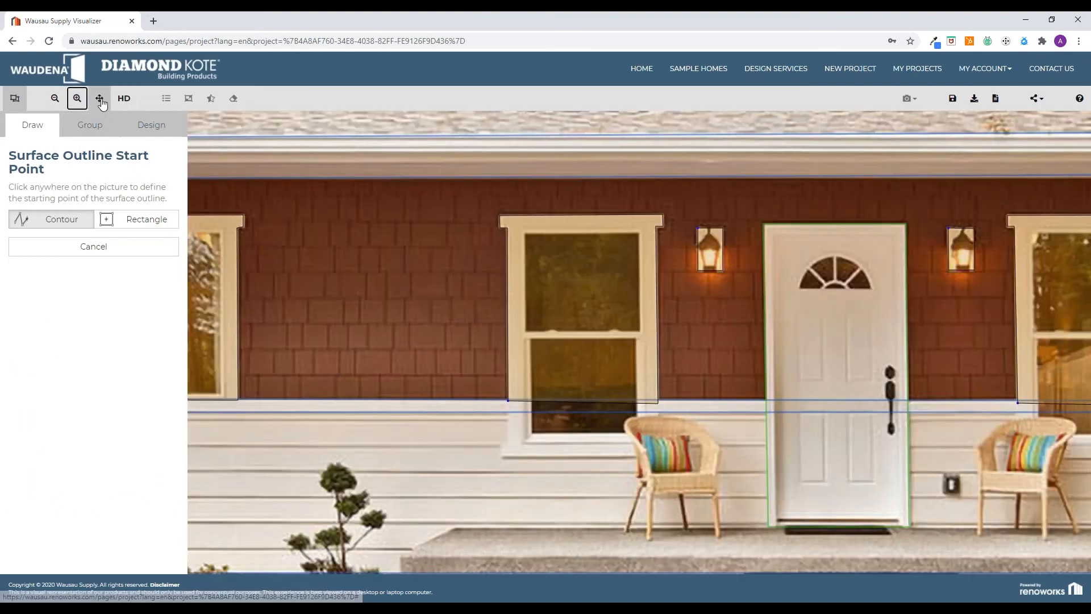
{"action": "left_click", "coordinate": [99, 98]}
{"action": "left_click_drag", "start_coordinate": [659, 431], "coordinate": [629, 366]}
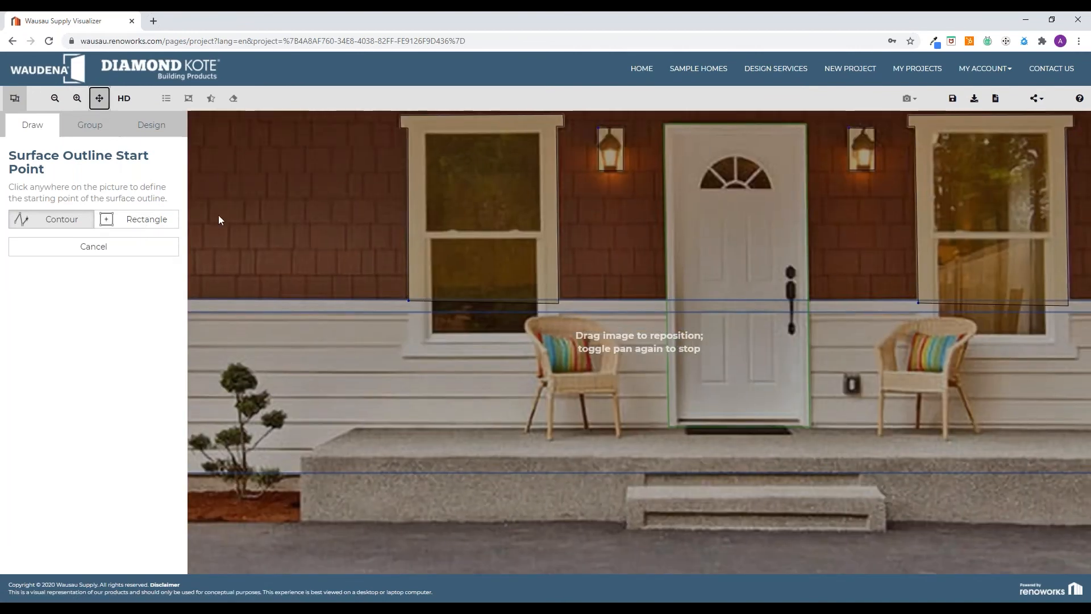
{"action": "left_click", "coordinate": [101, 102]}
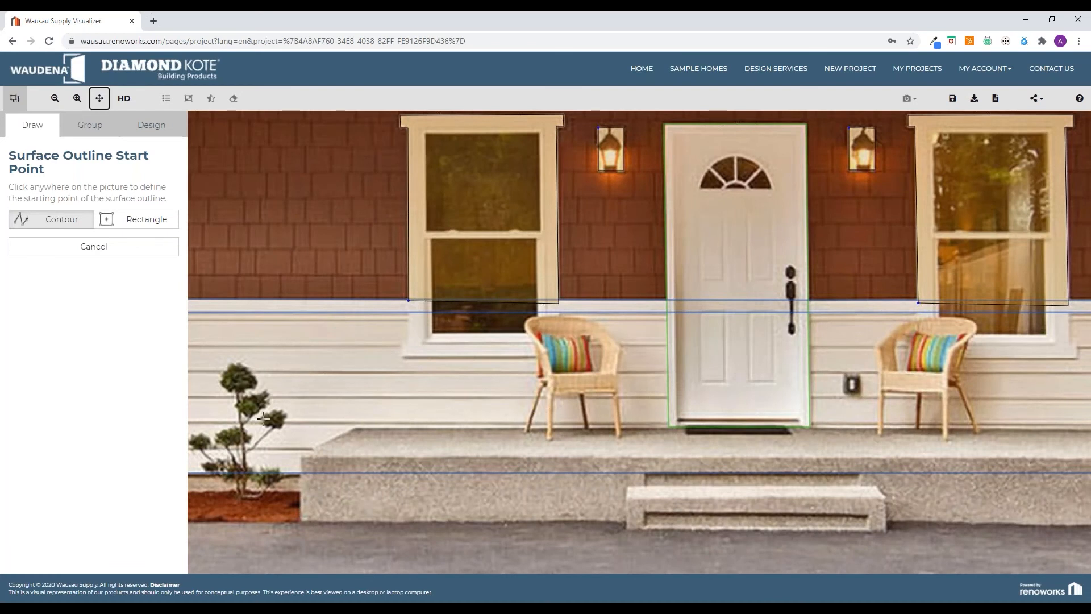
{"action": "left_click", "coordinate": [300, 520]}
{"action": "left_click", "coordinate": [300, 458]}
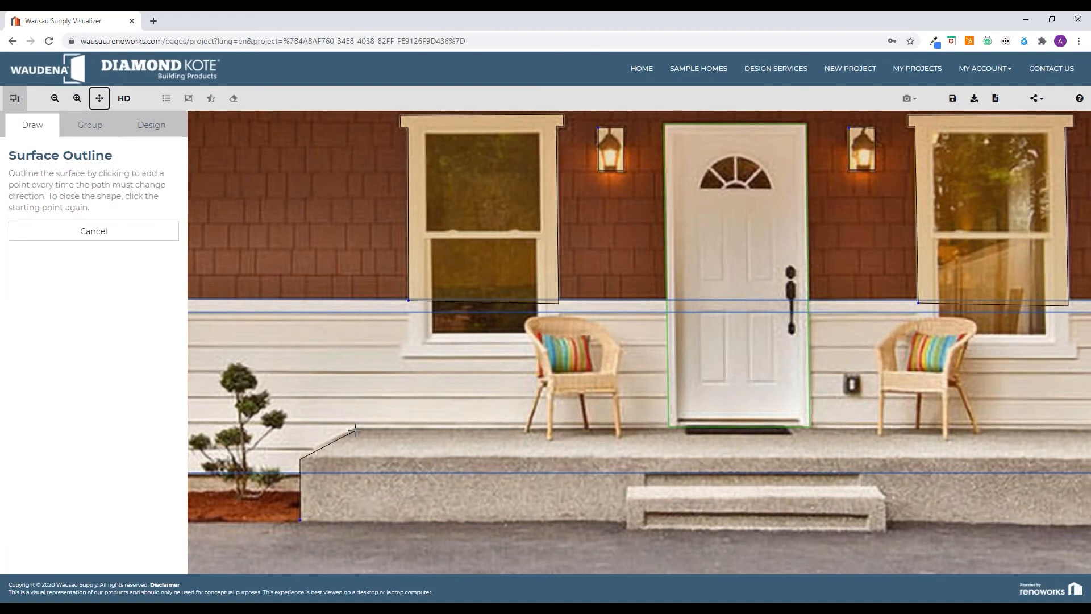
{"action": "left_click", "coordinate": [355, 428]}
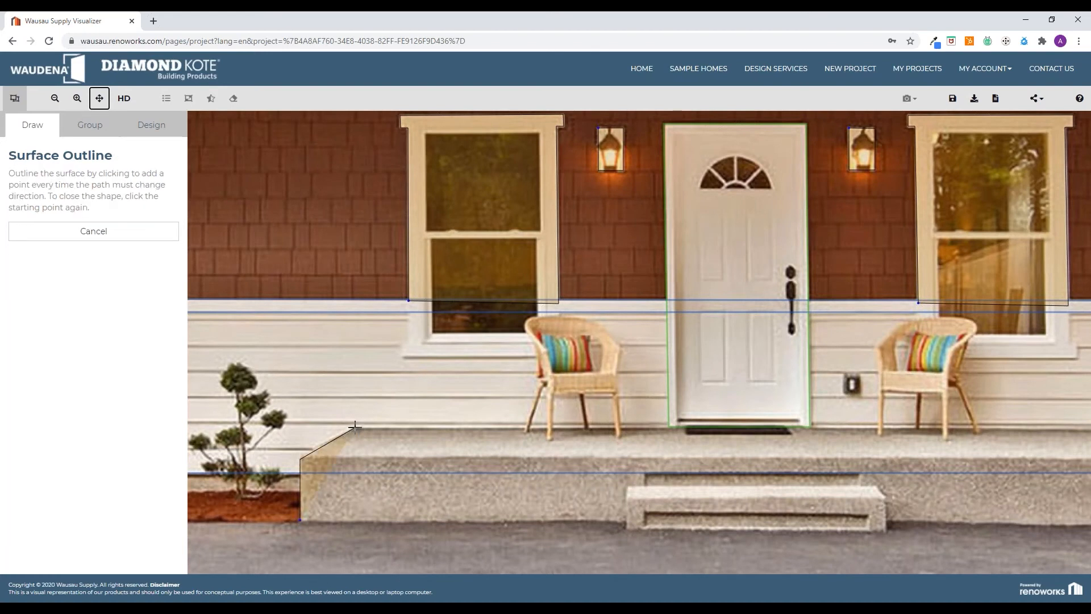
{"action": "left_click", "coordinate": [527, 428]}
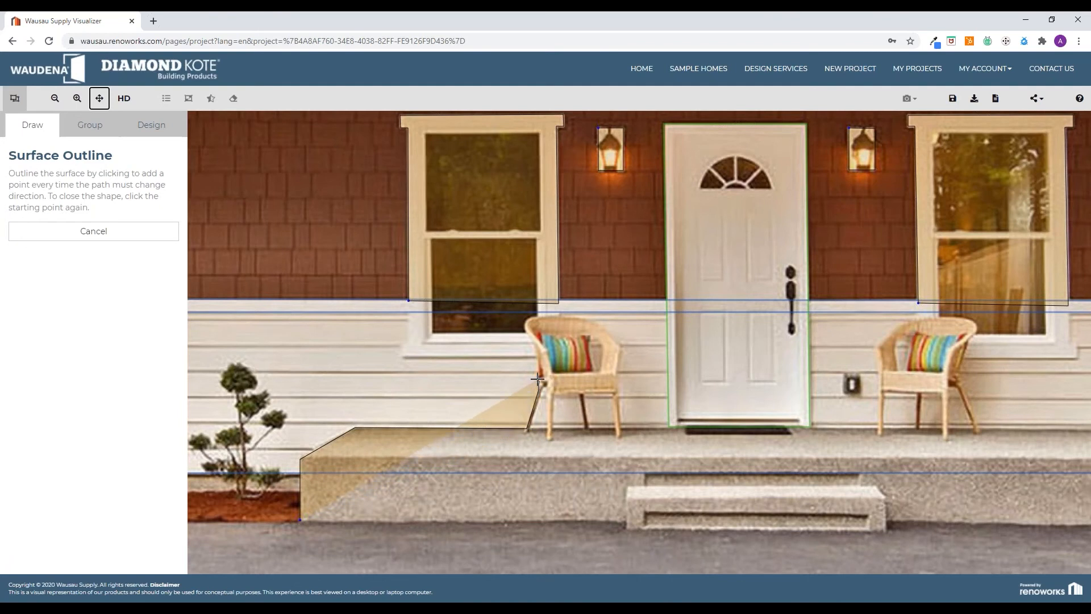
Continue the foreground outline up the first chair's side and around the lower frame of the window behind it
{"action": "left_click", "coordinate": [538, 381]}
{"action": "left_click", "coordinate": [534, 357]}
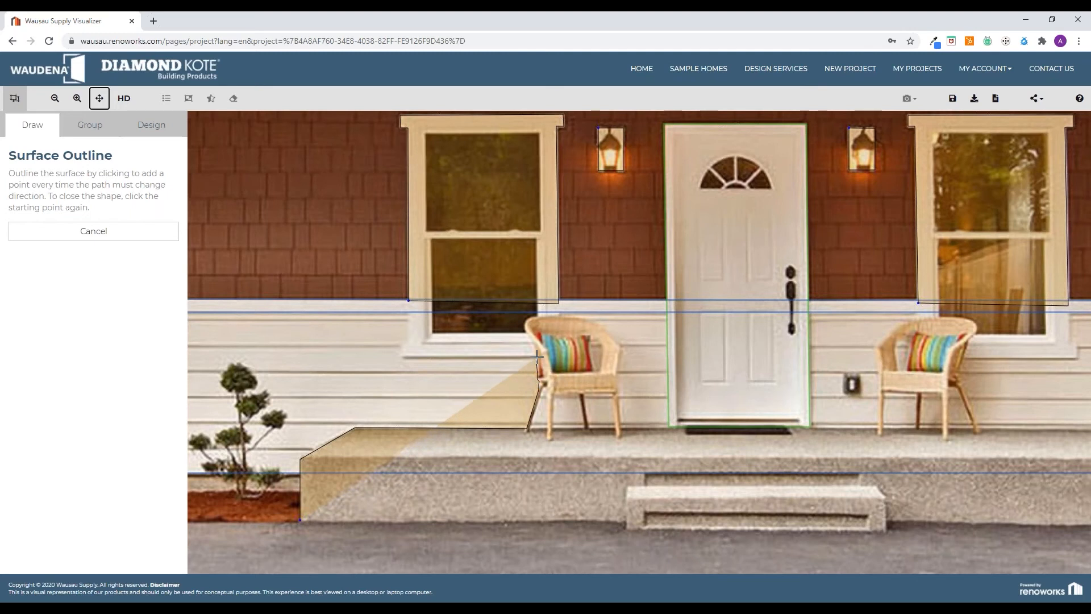
{"action": "left_click", "coordinate": [402, 356]}
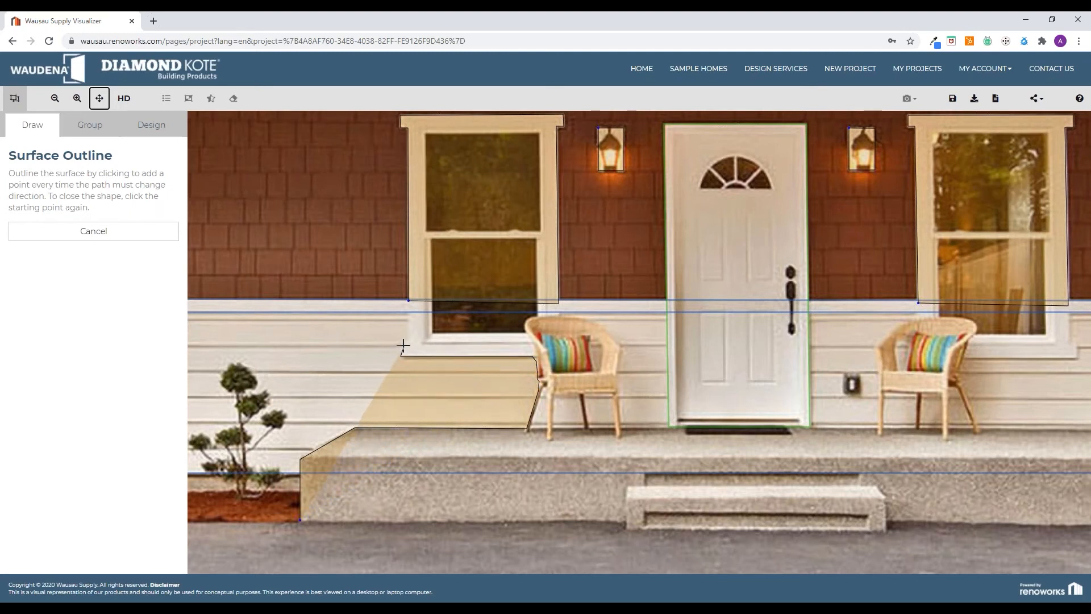
{"action": "left_click", "coordinate": [404, 345]}
{"action": "left_click", "coordinate": [409, 336]}
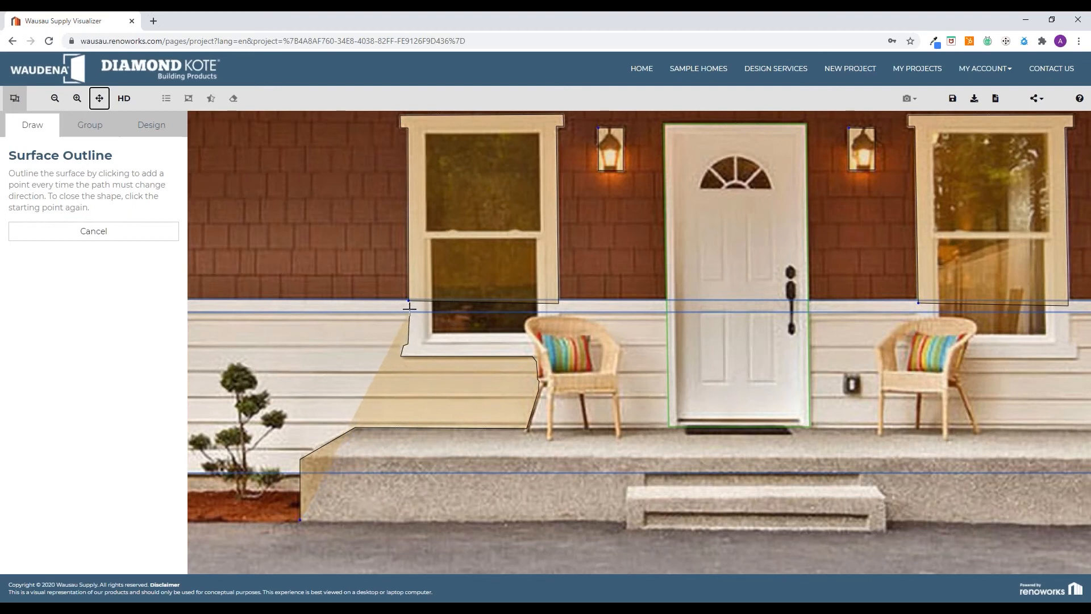
{"action": "left_click", "coordinate": [410, 309]}
{"action": "left_click", "coordinate": [549, 309]}
{"action": "left_click", "coordinate": [551, 314]}
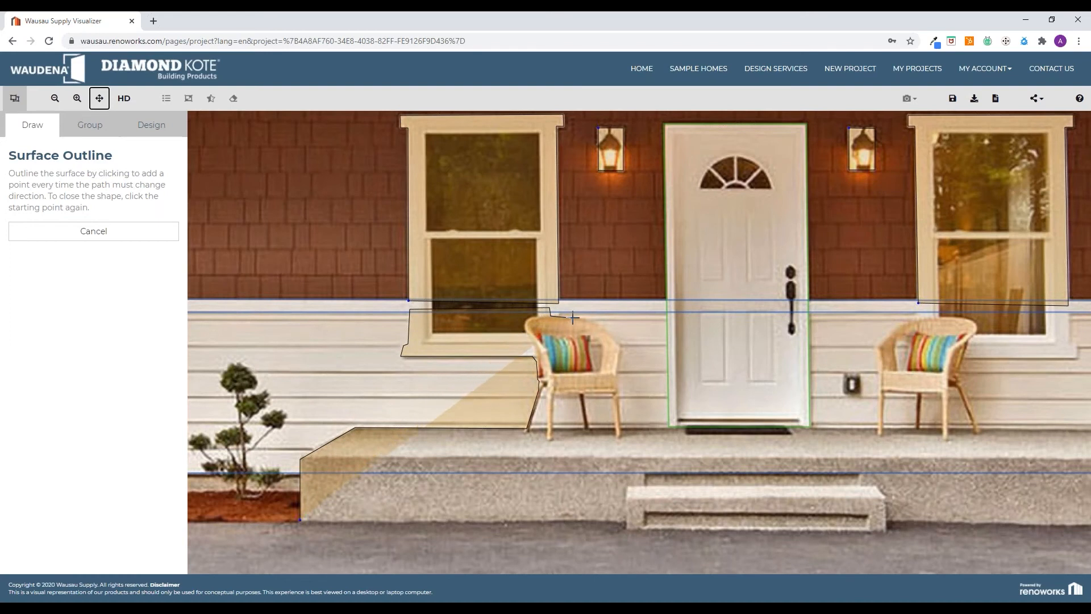
Trace the foreground outline over the first chair's curved back and down its outer side to the porch floor
{"action": "left_click", "coordinate": [580, 317]}
{"action": "left_click", "coordinate": [593, 320]}
{"action": "left_click", "coordinate": [600, 327]}
{"action": "left_click", "coordinate": [606, 332]}
{"action": "left_click", "coordinate": [616, 341]}
{"action": "left_click", "coordinate": [620, 349]}
{"action": "left_click", "coordinate": [620, 357]}
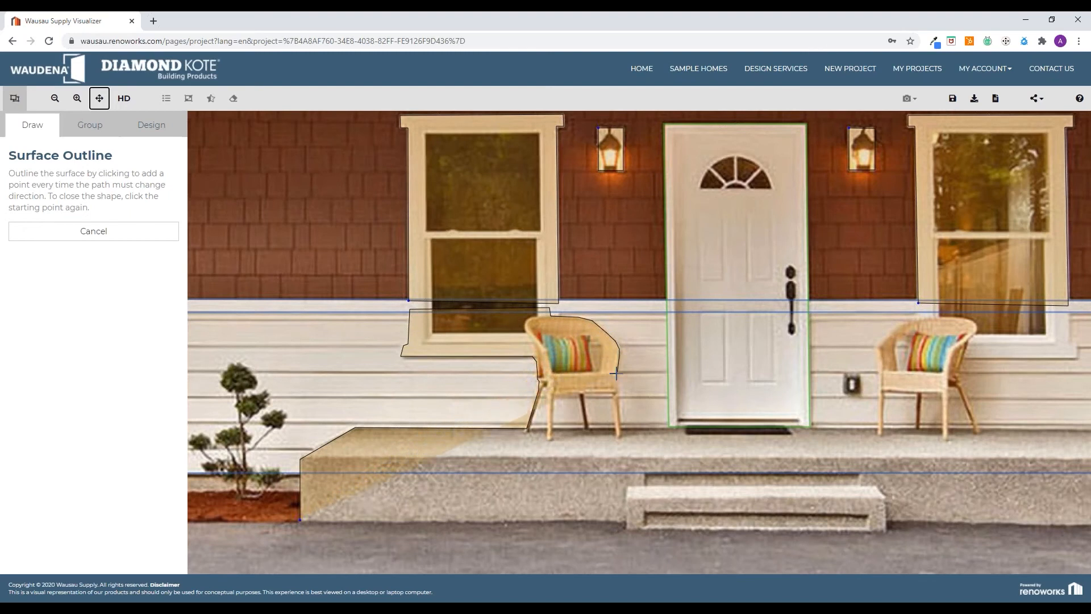
{"action": "left_click", "coordinate": [616, 401]}
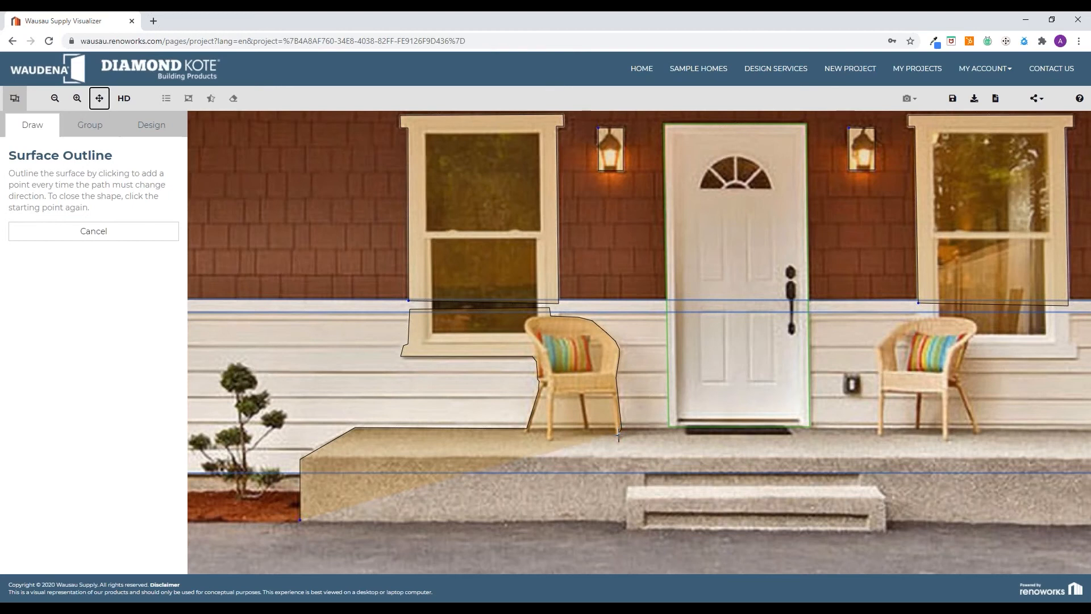
{"action": "left_click", "coordinate": [619, 435]}
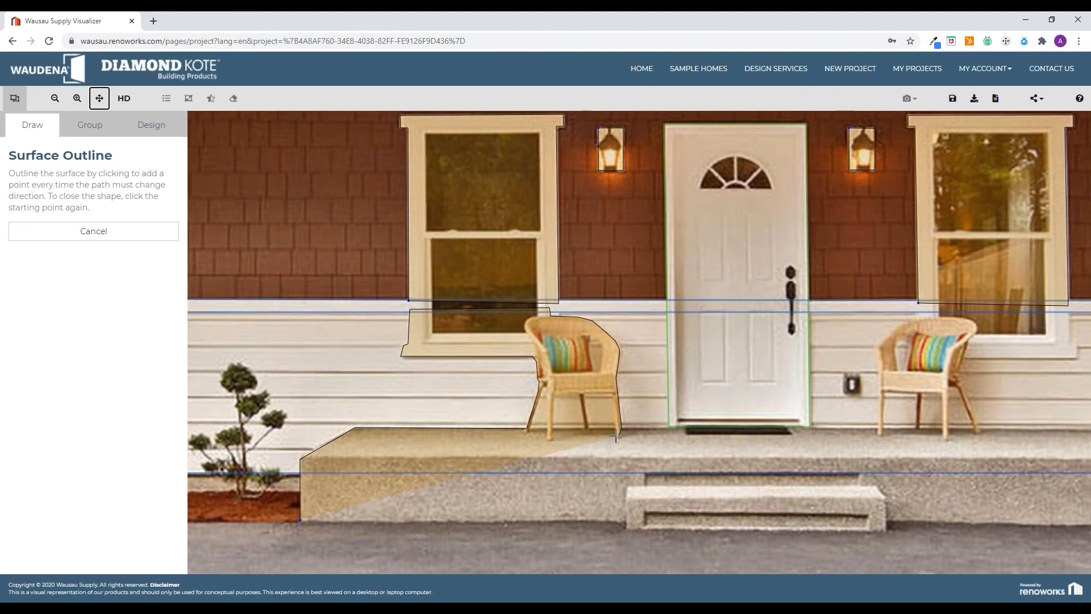
Trace the foreground outline around the first chair's remaining legs, excluding the siding gaps between them
{"action": "left_click", "coordinate": [613, 392]}
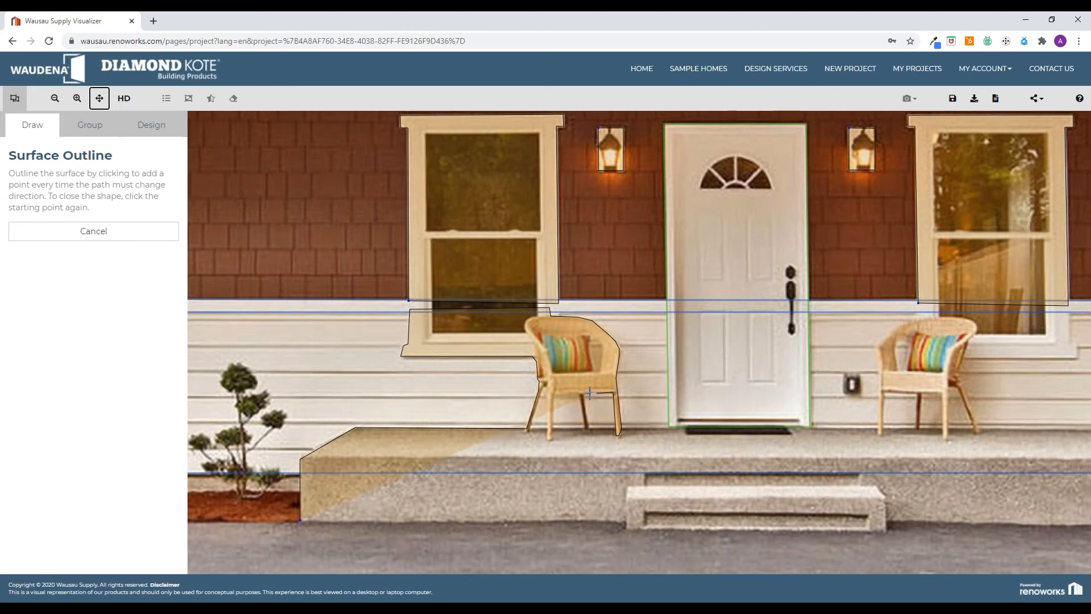
{"action": "left_click", "coordinate": [582, 391]}
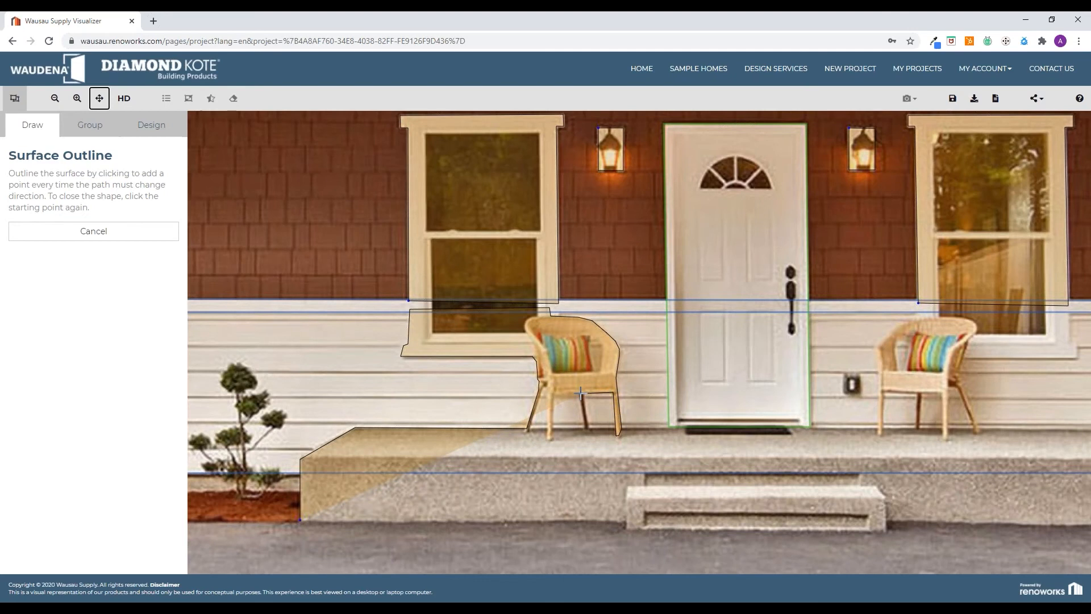
{"action": "left_click", "coordinate": [586, 428]}
{"action": "left_click", "coordinate": [555, 392]}
{"action": "left_click", "coordinate": [550, 440]}
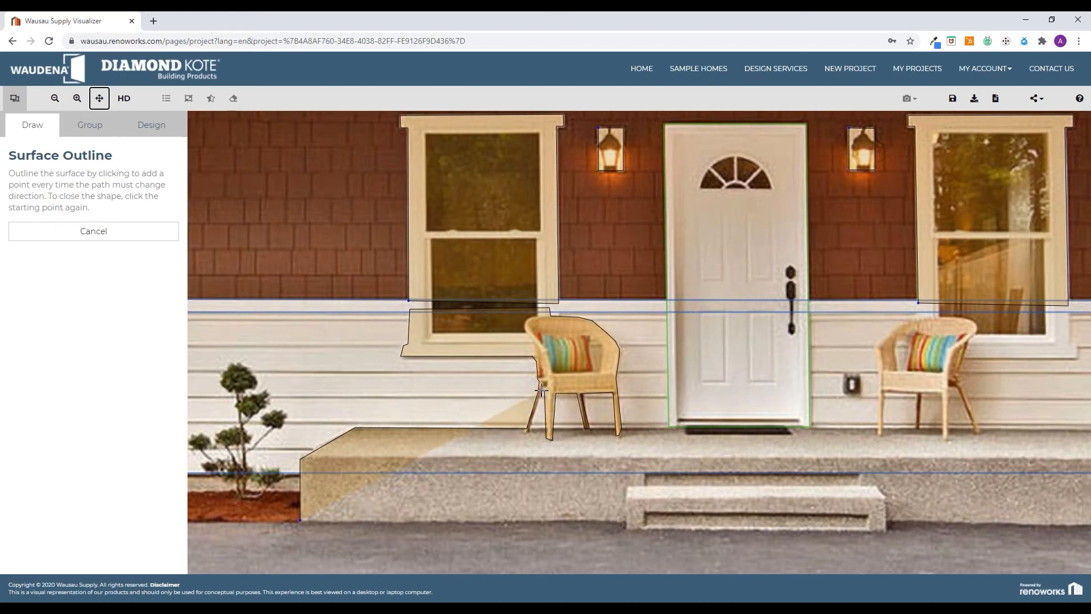
{"action": "left_click", "coordinate": [541, 390]}
{"action": "left_click", "coordinate": [529, 431]}
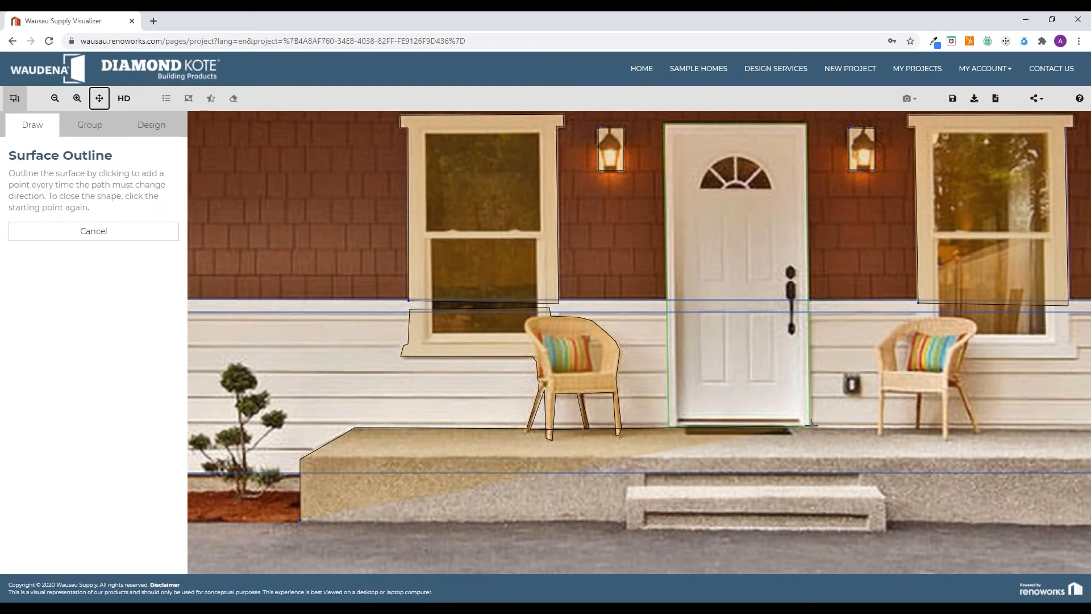
Trace the foreground outline along the porch floor edge to the second chair, then over its curved back to the outer side of the seat
{"action": "left_click", "coordinate": [874, 426]}
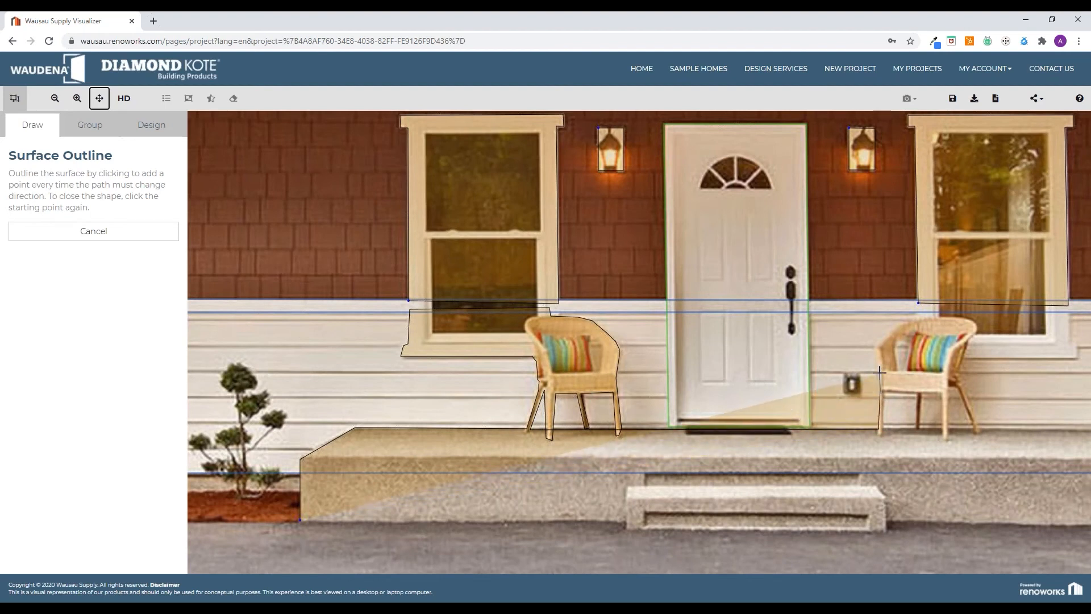
{"action": "left_click", "coordinate": [879, 345]}
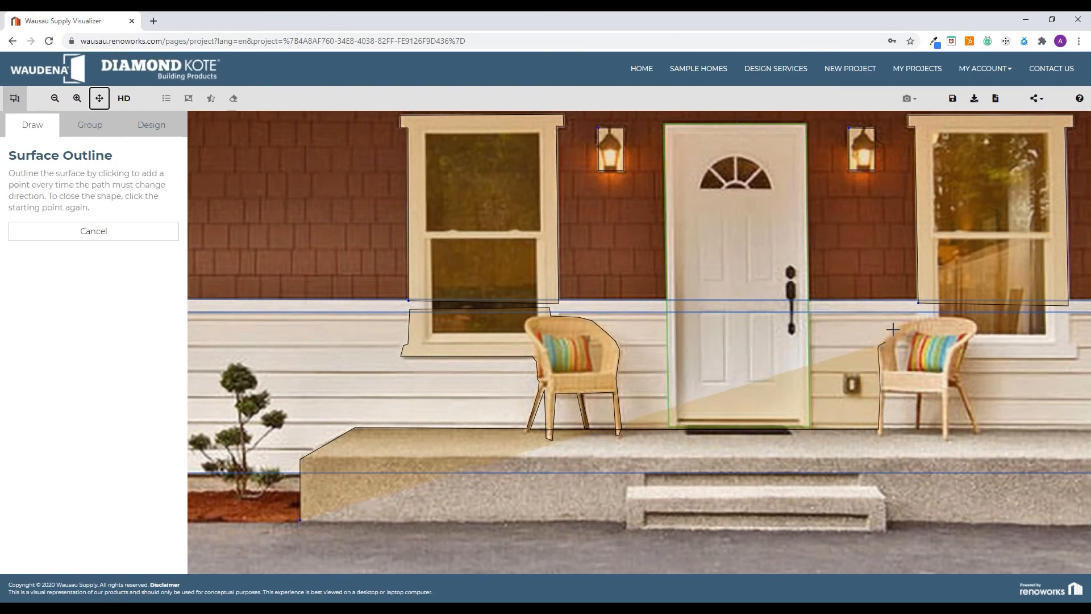
{"action": "left_click", "coordinate": [906, 322]}
{"action": "left_click", "coordinate": [945, 316]}
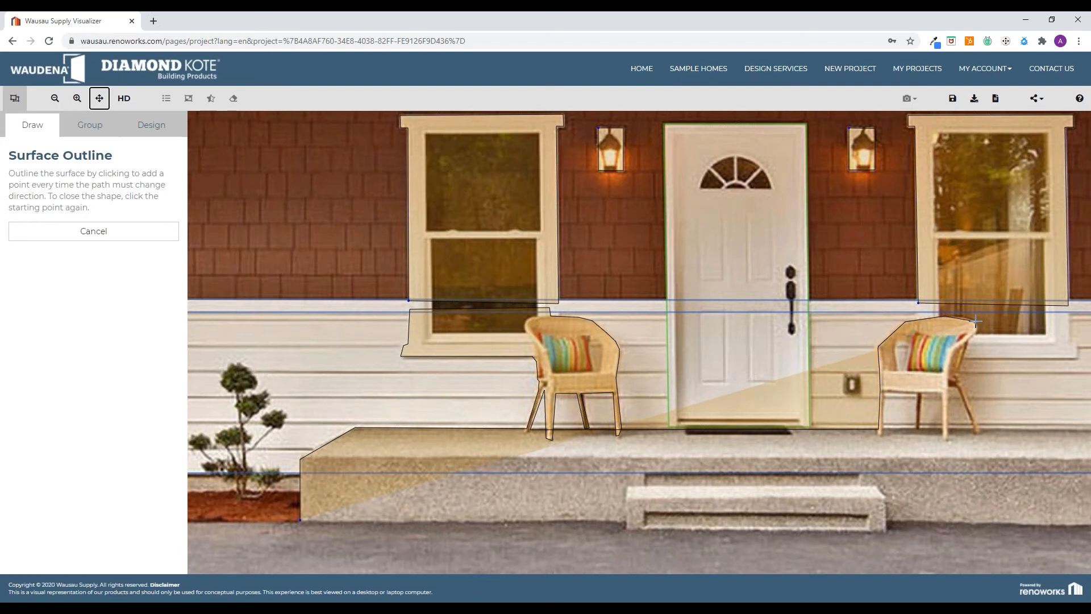
{"action": "left_click", "coordinate": [976, 322]}
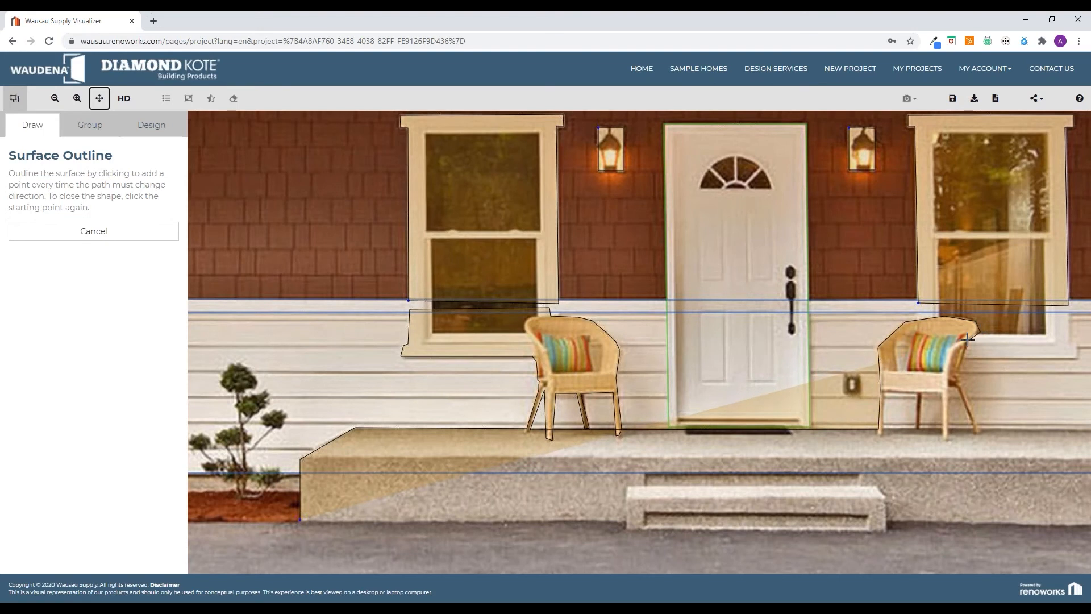
{"action": "left_click", "coordinate": [970, 339]}
{"action": "left_click", "coordinate": [956, 370]}
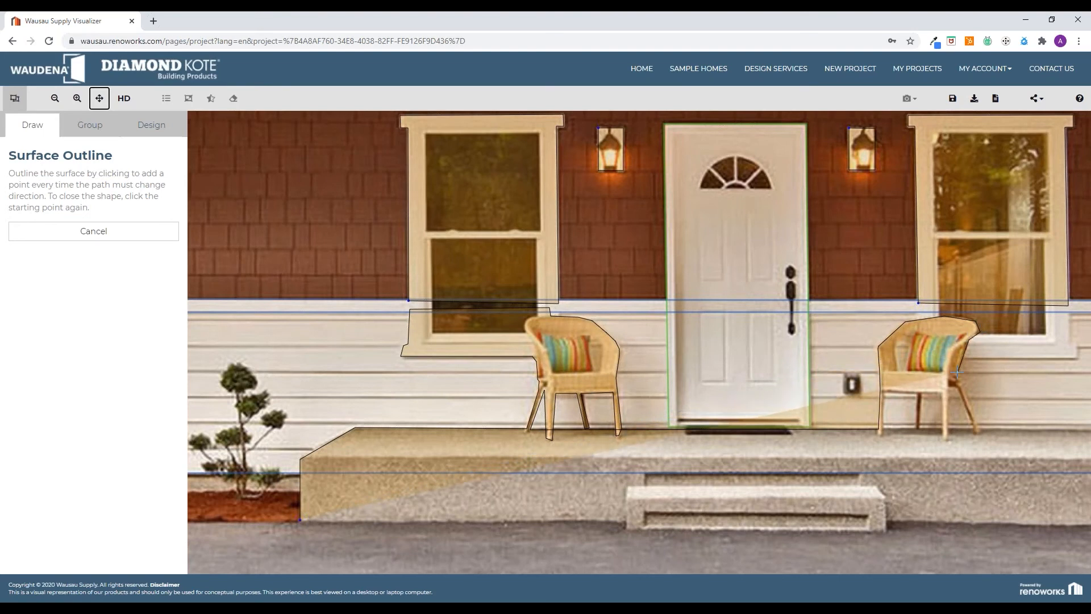
Trace the foreground outline around each of the second chair's legs, leaving out the siding gaps between them
{"action": "left_click", "coordinate": [978, 433]}
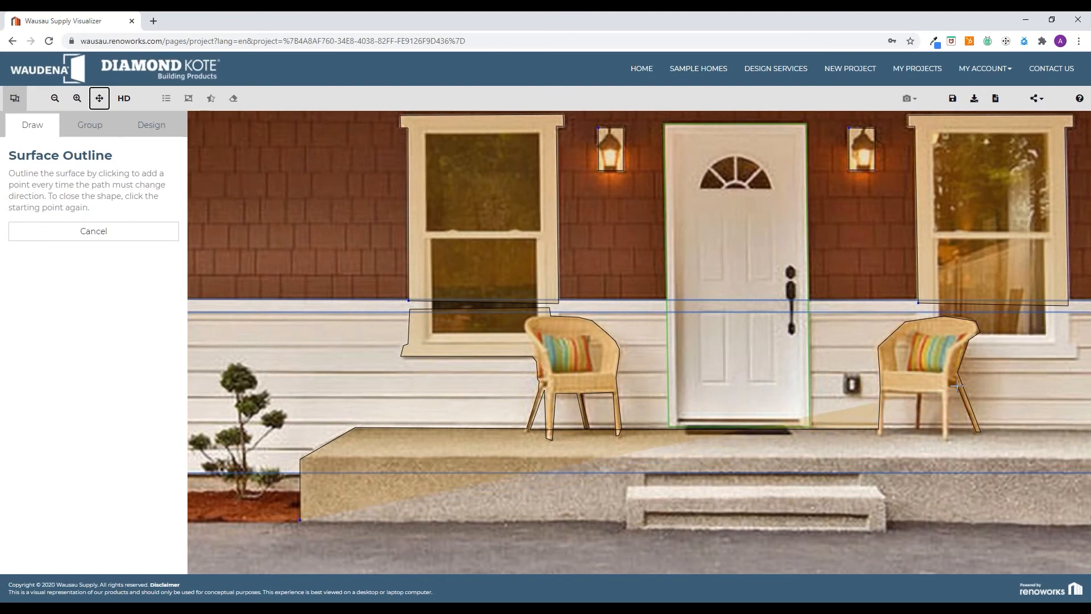
{"action": "left_click", "coordinate": [947, 388]}
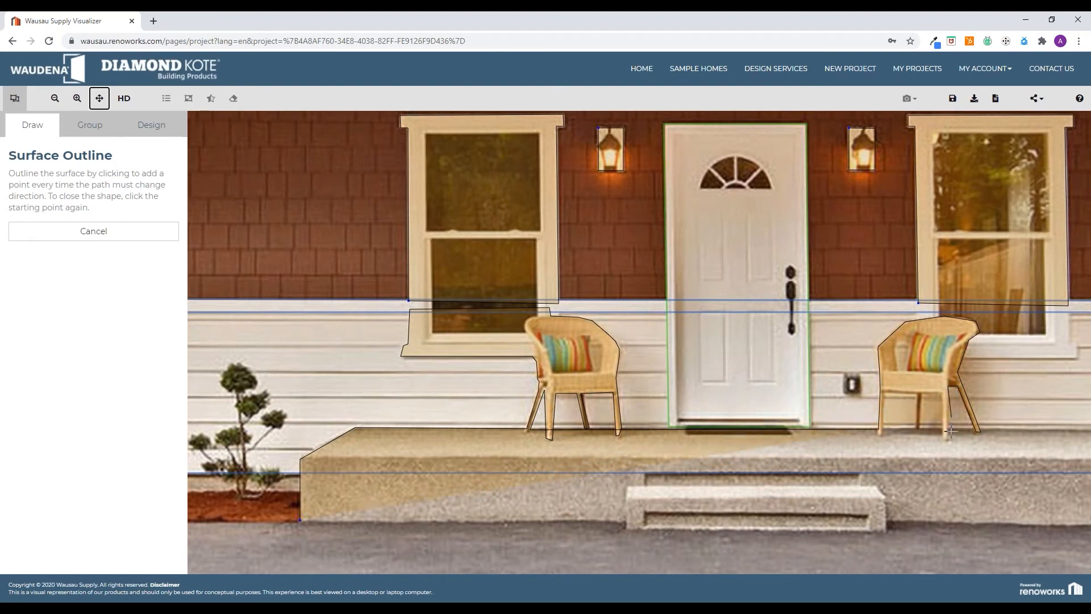
{"action": "left_click", "coordinate": [942, 439]}
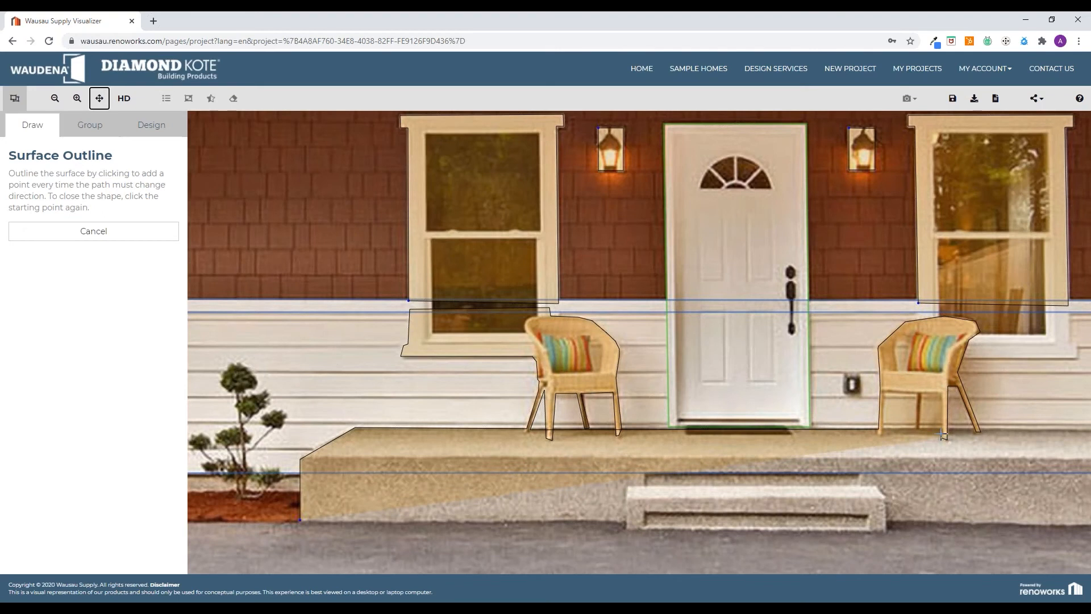
{"action": "left_click", "coordinate": [938, 394]}
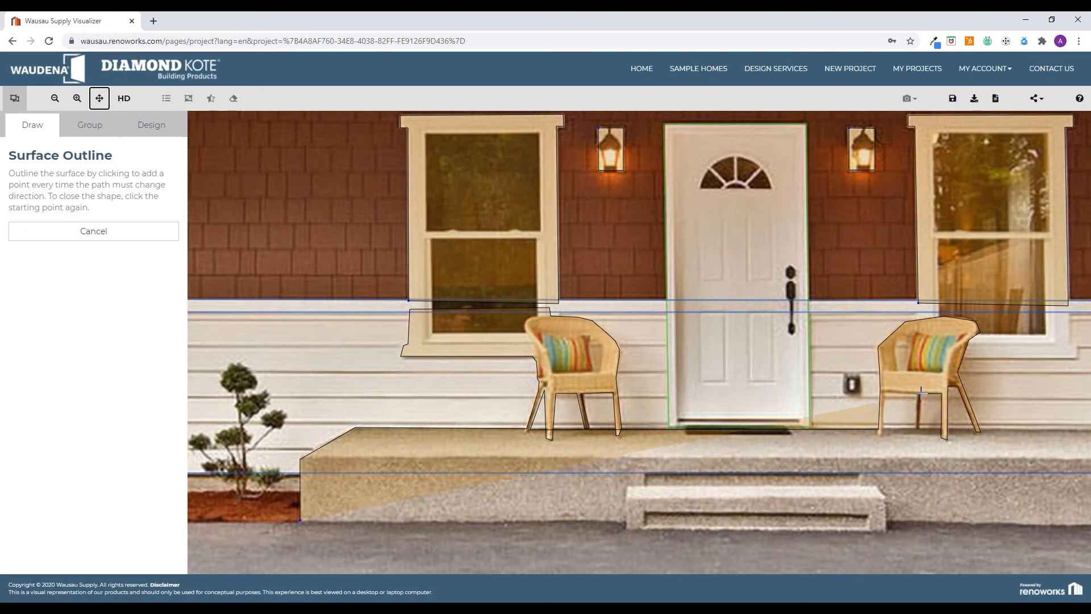
{"action": "left_click", "coordinate": [921, 392]}
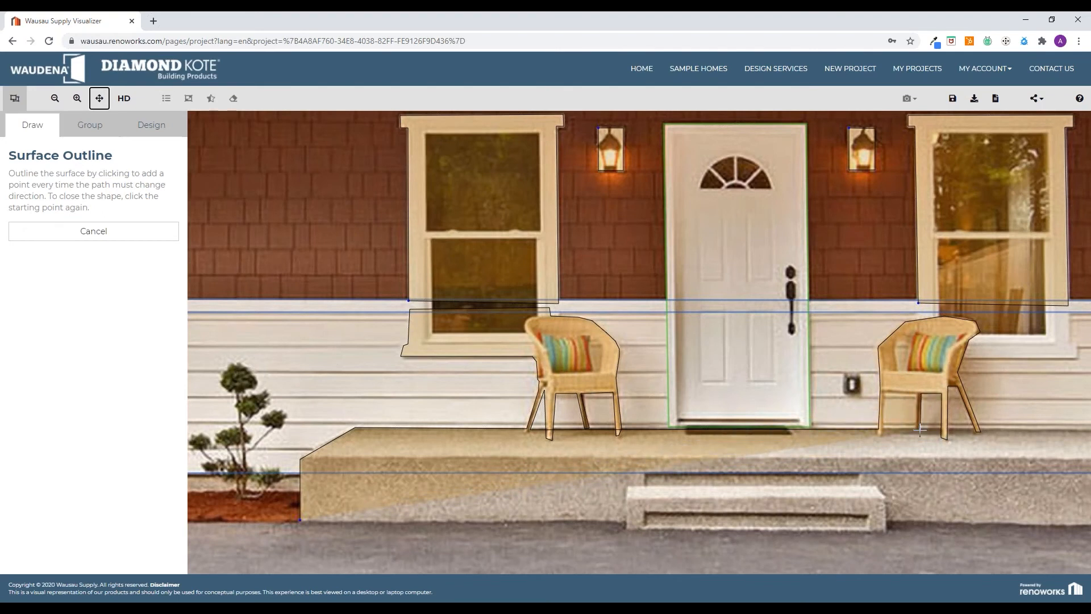
{"action": "left_click", "coordinate": [917, 430]}
{"action": "left_click", "coordinate": [917, 393]}
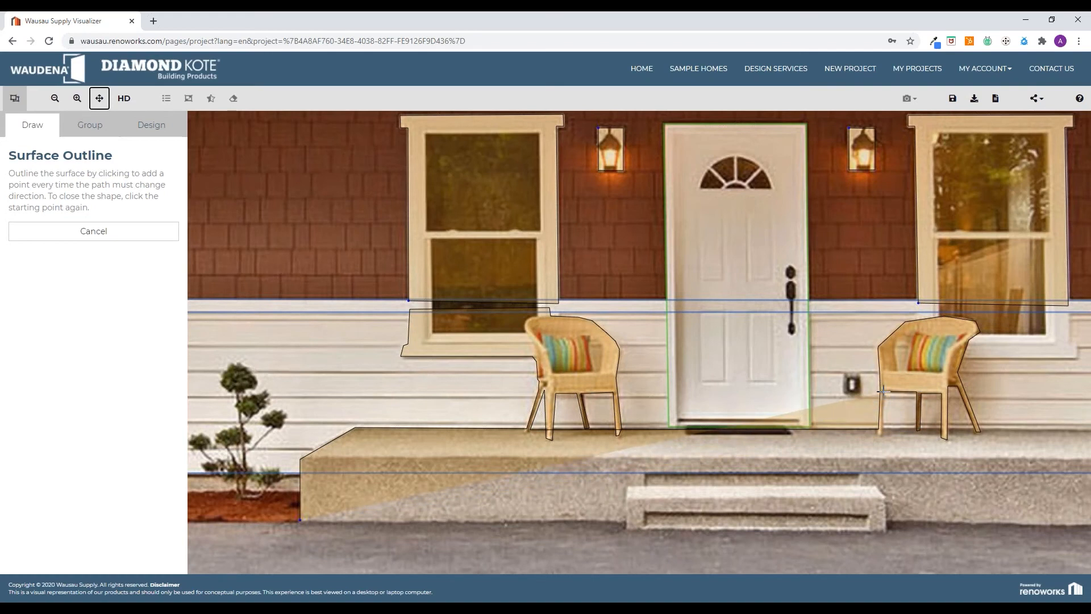
{"action": "left_click", "coordinate": [879, 392]}
{"action": "left_click", "coordinate": [882, 433]}
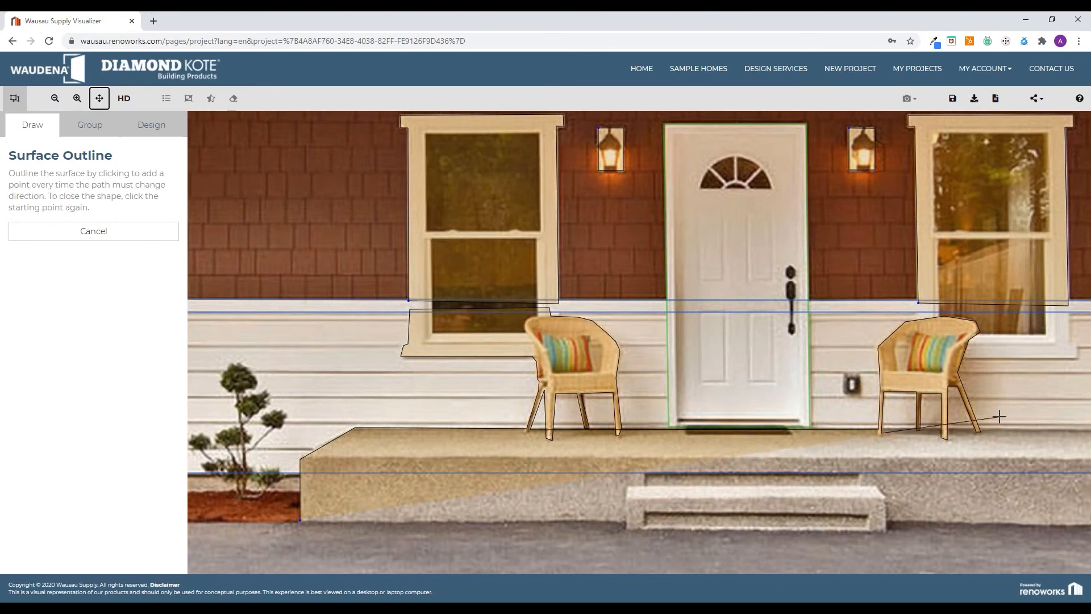
Close the foreground outline around the porch's right end and base, and finish editing the surface
{"action": "left_click", "coordinate": [60, 104]}
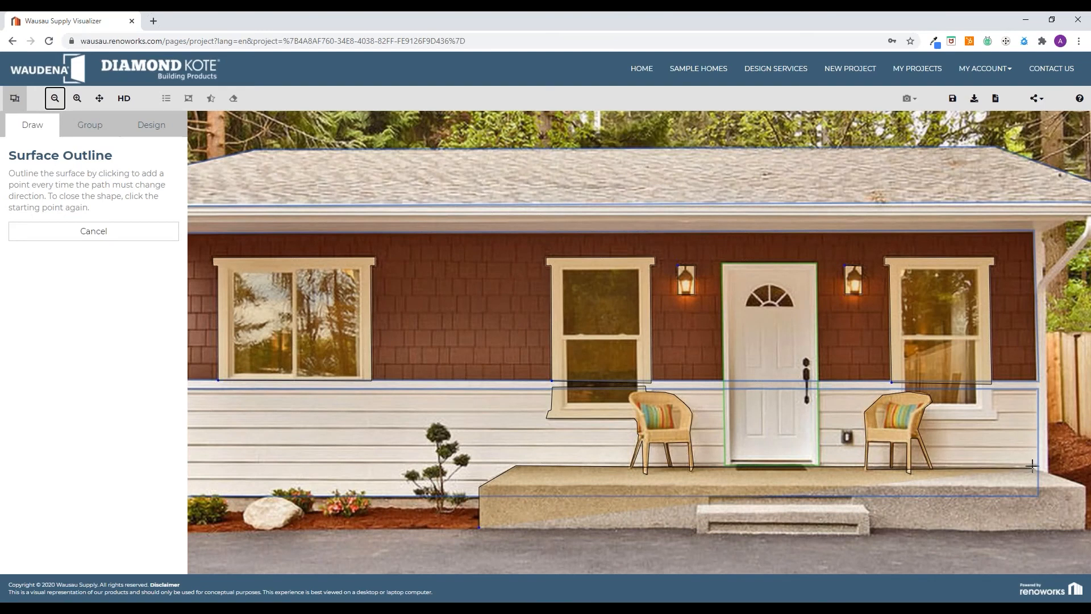
{"action": "left_click", "coordinate": [1033, 467]}
{"action": "left_click", "coordinate": [1084, 487]}
{"action": "left_click", "coordinate": [1083, 514]}
{"action": "left_click", "coordinate": [478, 526]}
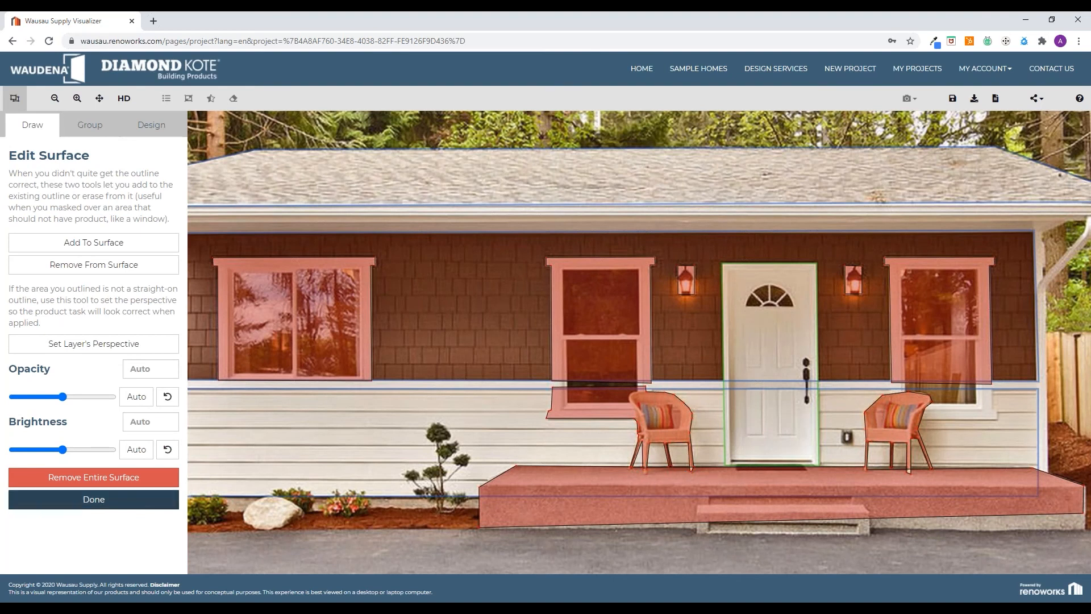
{"action": "left_click", "coordinate": [130, 504]}
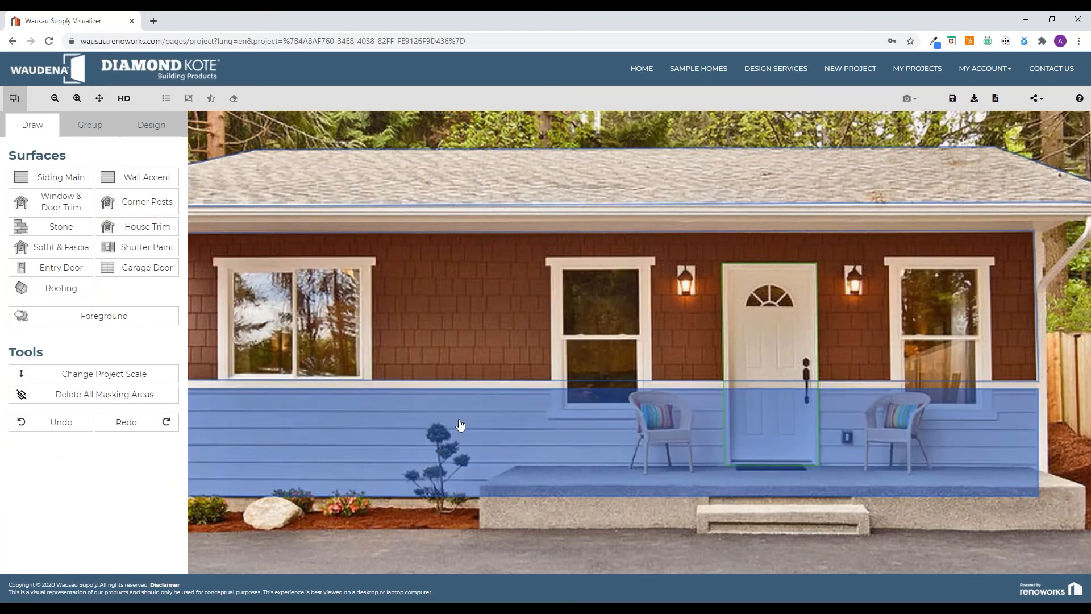
{"action": "left_click", "coordinate": [476, 418]}
{"action": "left_click", "coordinate": [130, 501]}
Return to designing and apply the saved custom palette made for this house
{"action": "left_click", "coordinate": [151, 125]}
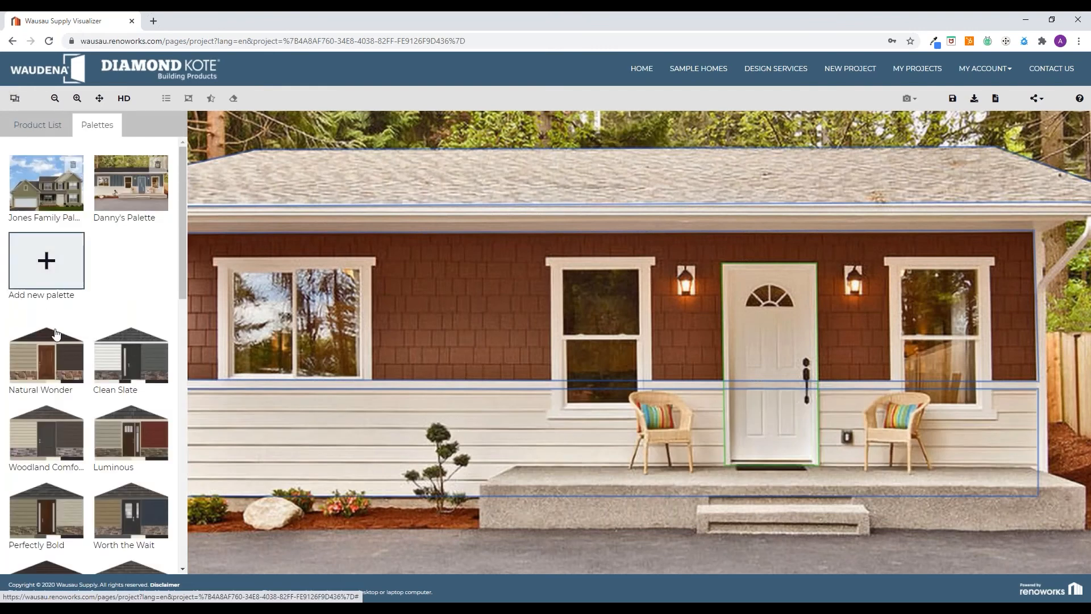
{"action": "left_click", "coordinate": [131, 182]}
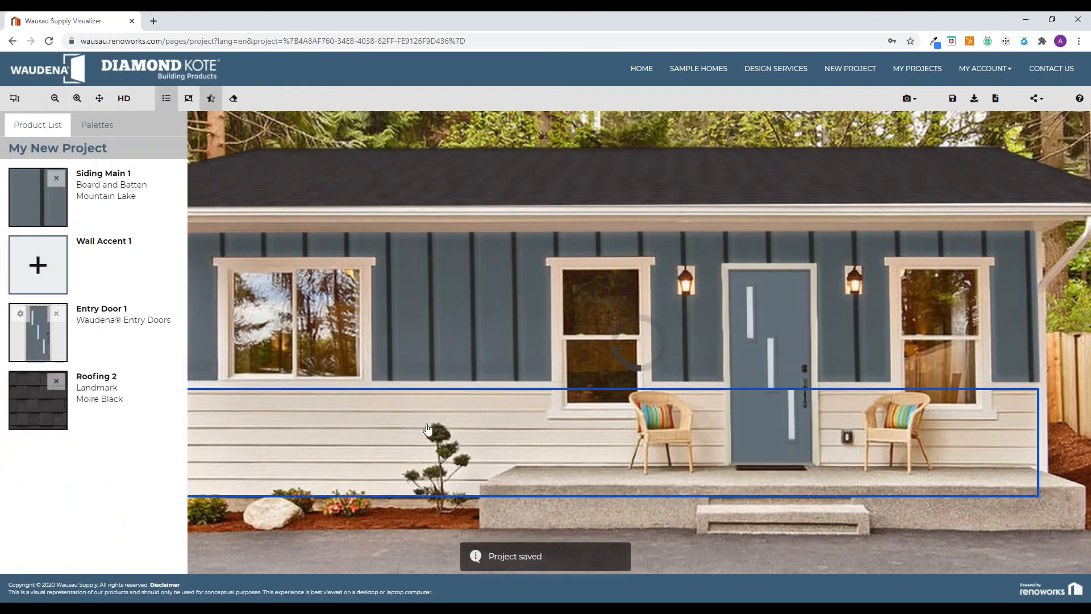
Apply Eldorado Stone's Cliffstone in Mesquite to the lower wall accent
{"action": "left_click", "coordinate": [337, 453]}
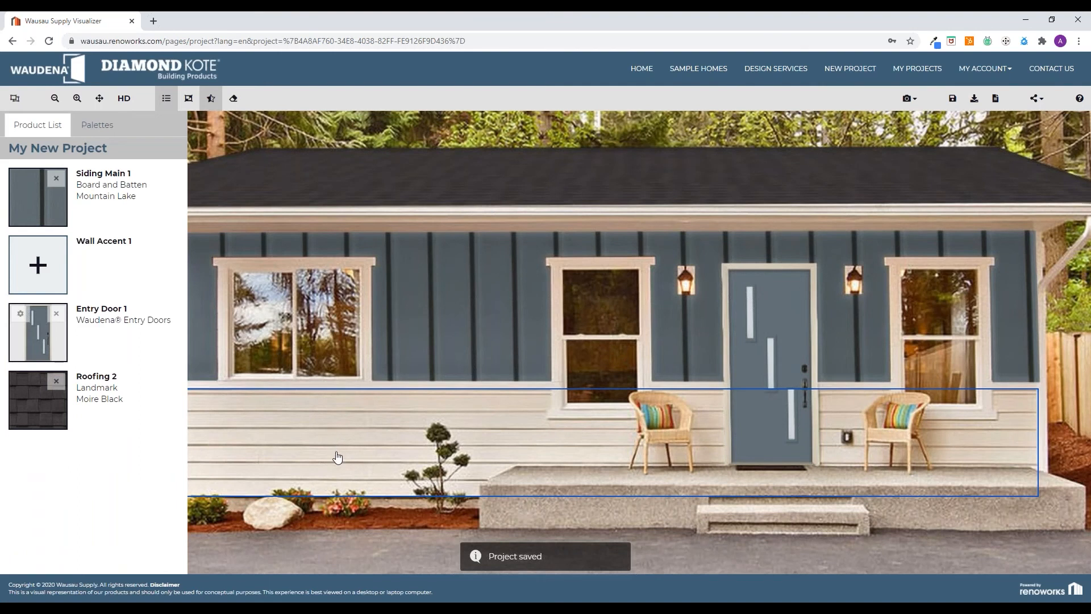
{"action": "left_click", "coordinate": [157, 234]}
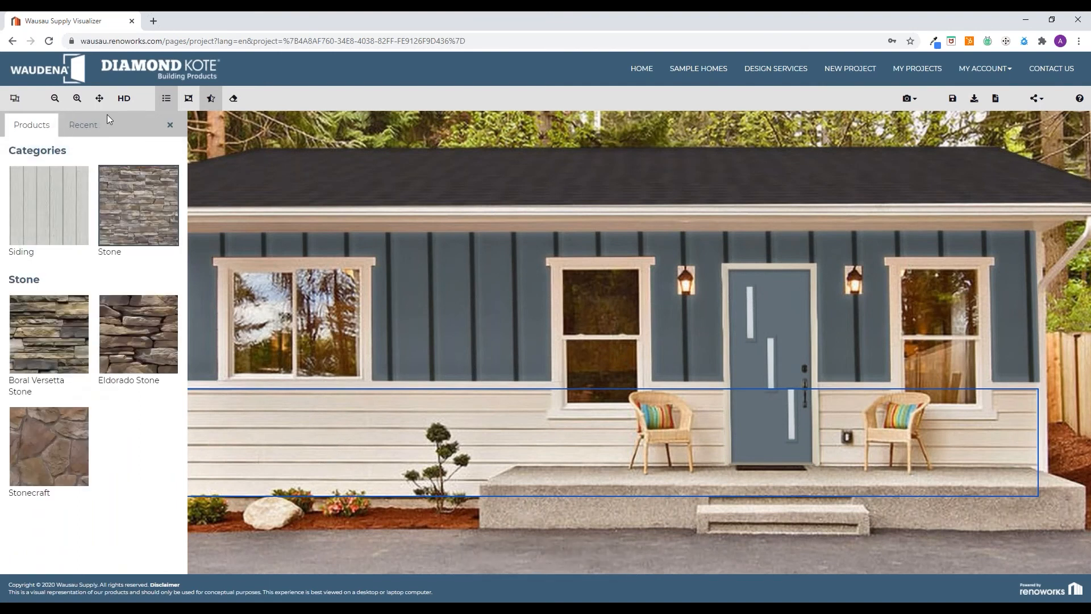
{"action": "left_click", "coordinate": [136, 324]}
{"action": "scroll", "coordinate": [82, 492], "scroll_direction": "down", "scroll_amount": 3}
{"action": "scroll", "coordinate": [81, 493], "scroll_direction": "down", "scroll_amount": 3}
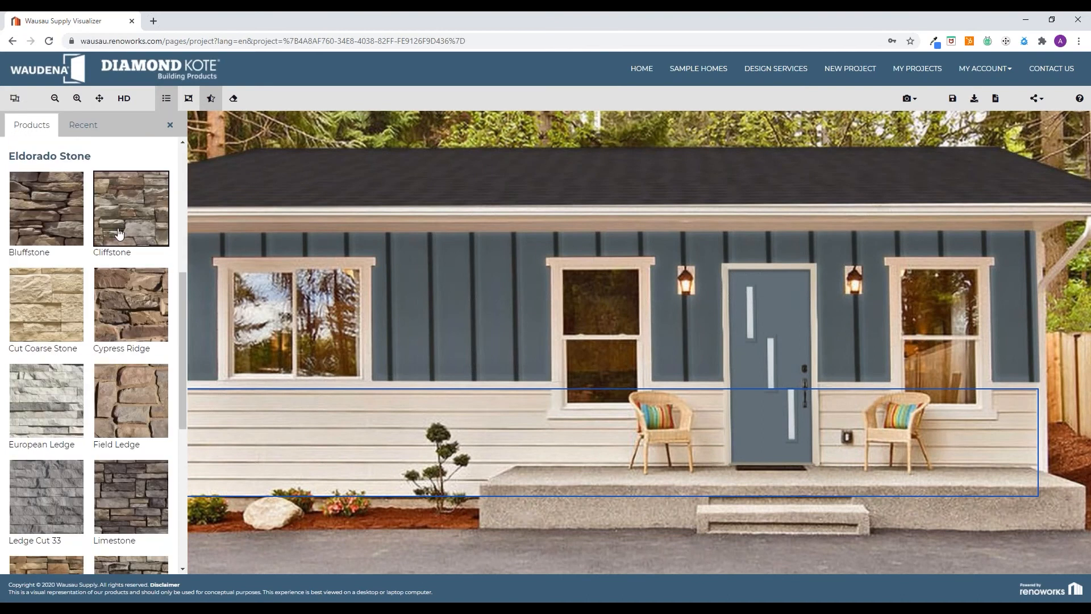
{"action": "scroll", "coordinate": [119, 233], "scroll_direction": "down", "scroll_amount": 9}
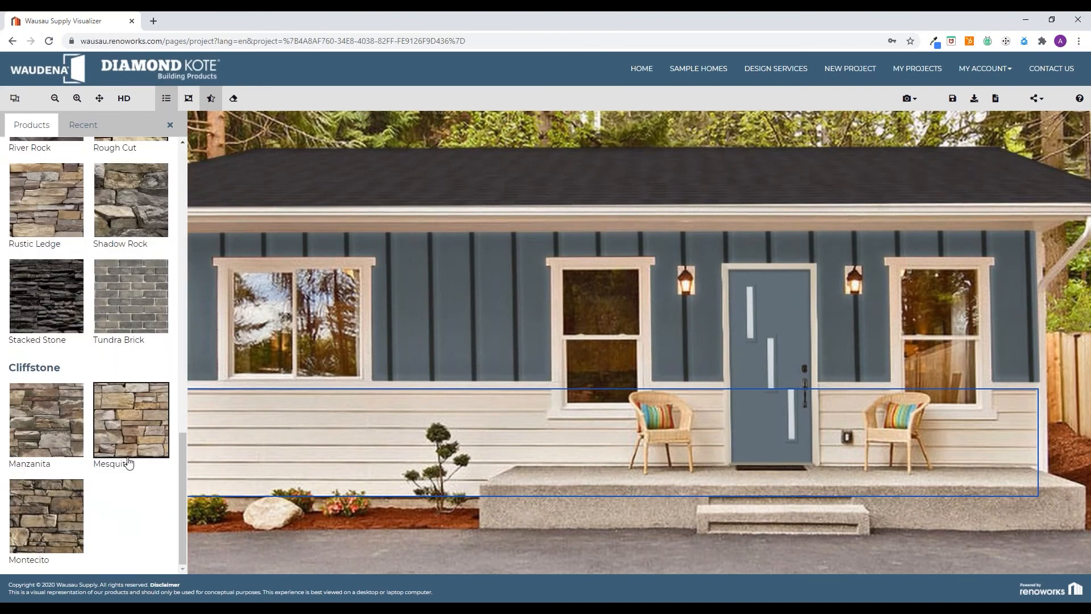
{"action": "left_click", "coordinate": [129, 462]}
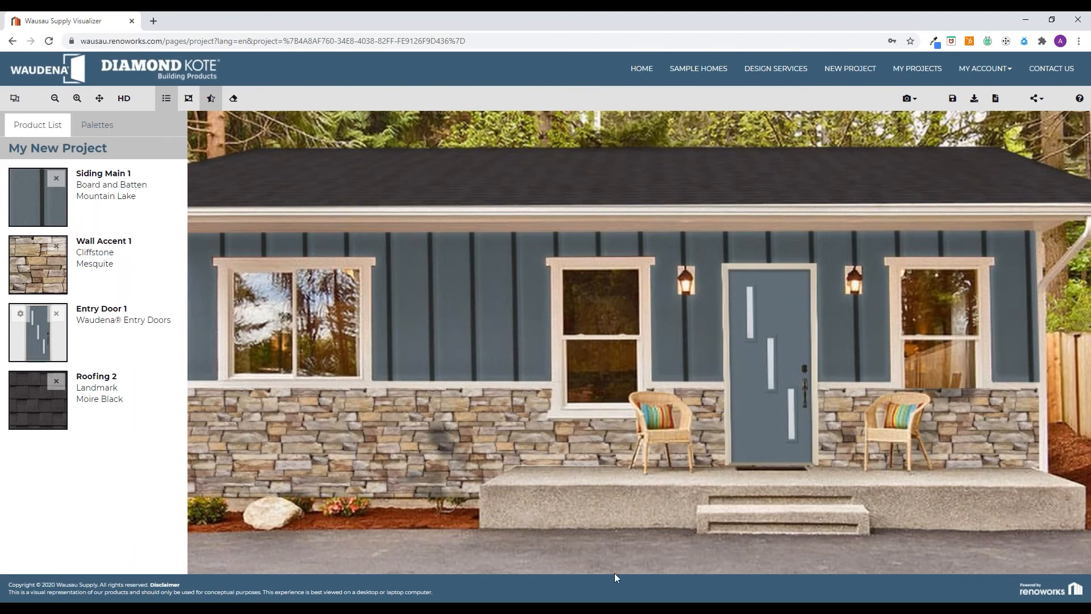
Remove the Cliffstone Mesquite product from Wall Accent 1
{"action": "left_click", "coordinate": [57, 246]}
{"action": "left_click", "coordinate": [693, 114]}
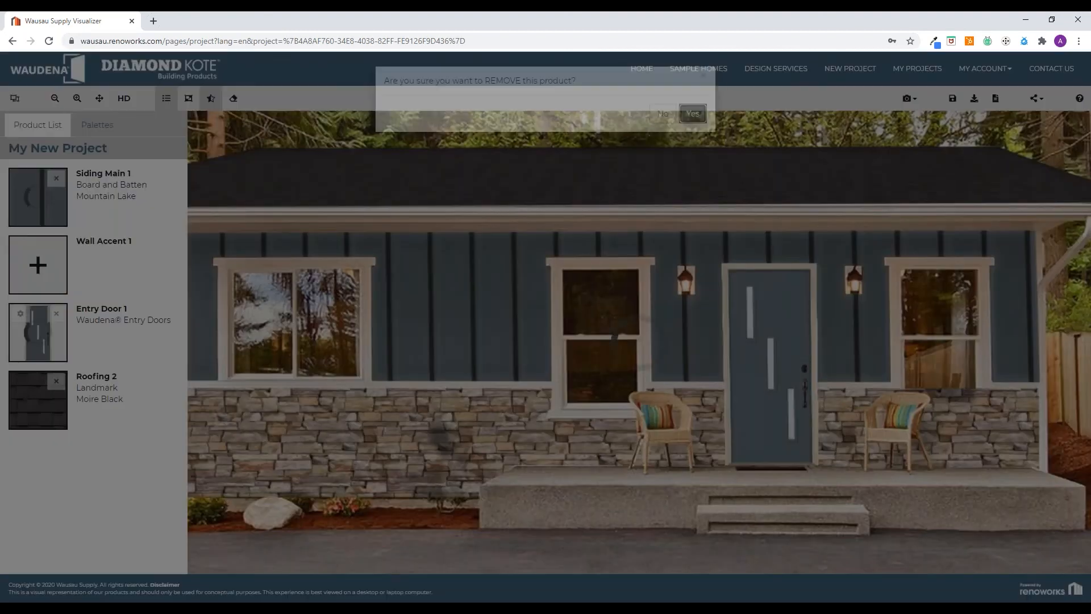
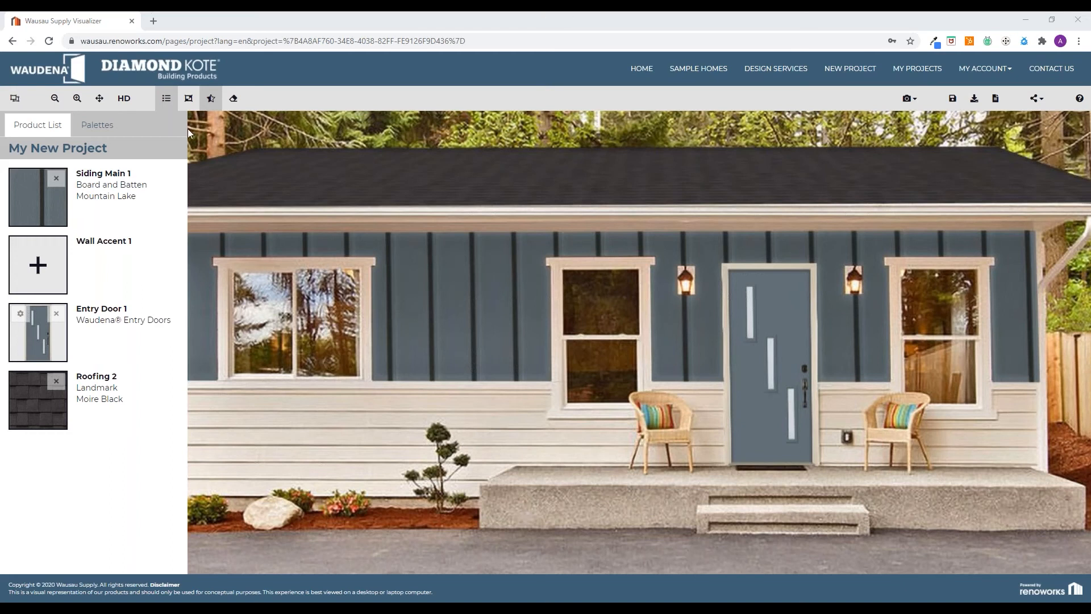
Mask a small four-sided Window & Door Trim surface on the driveway in front of the house with a contour outline
{"action": "left_click", "coordinate": [15, 99]}
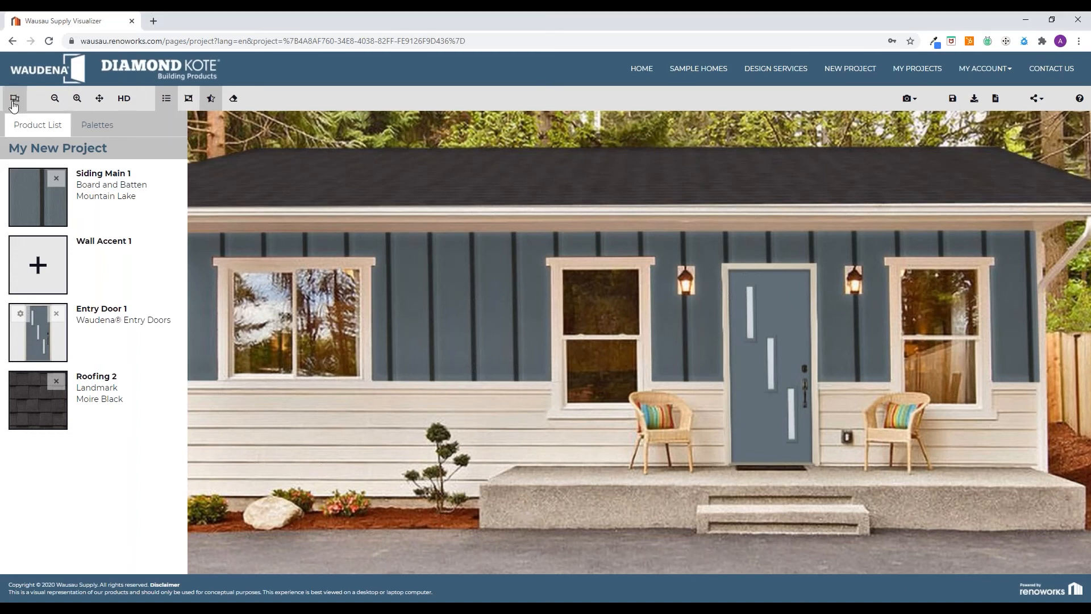
{"action": "left_click", "coordinate": [55, 99]}
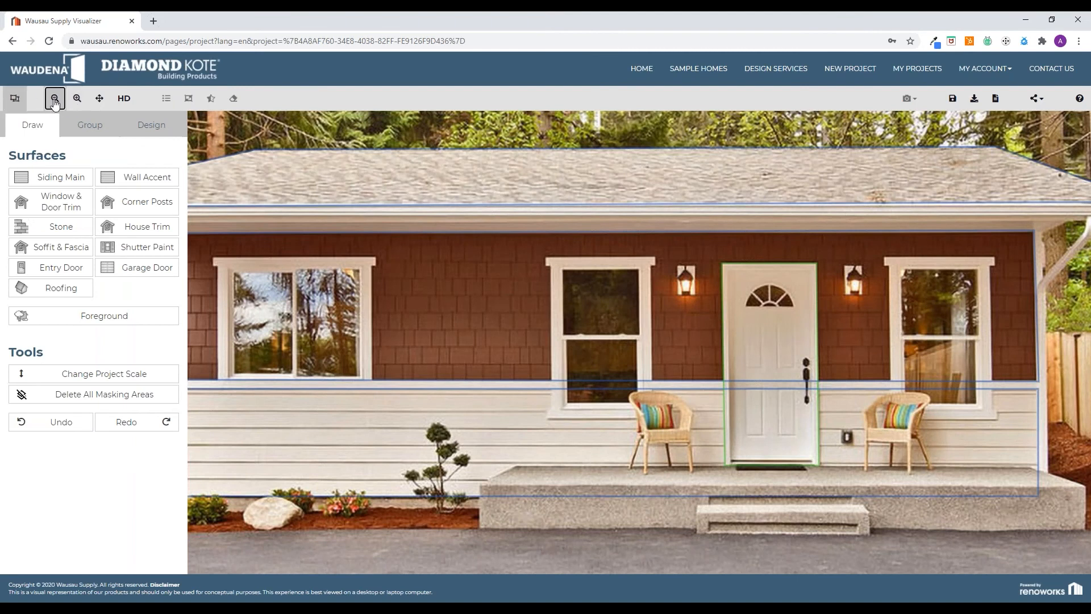
{"action": "left_click", "coordinate": [37, 202]}
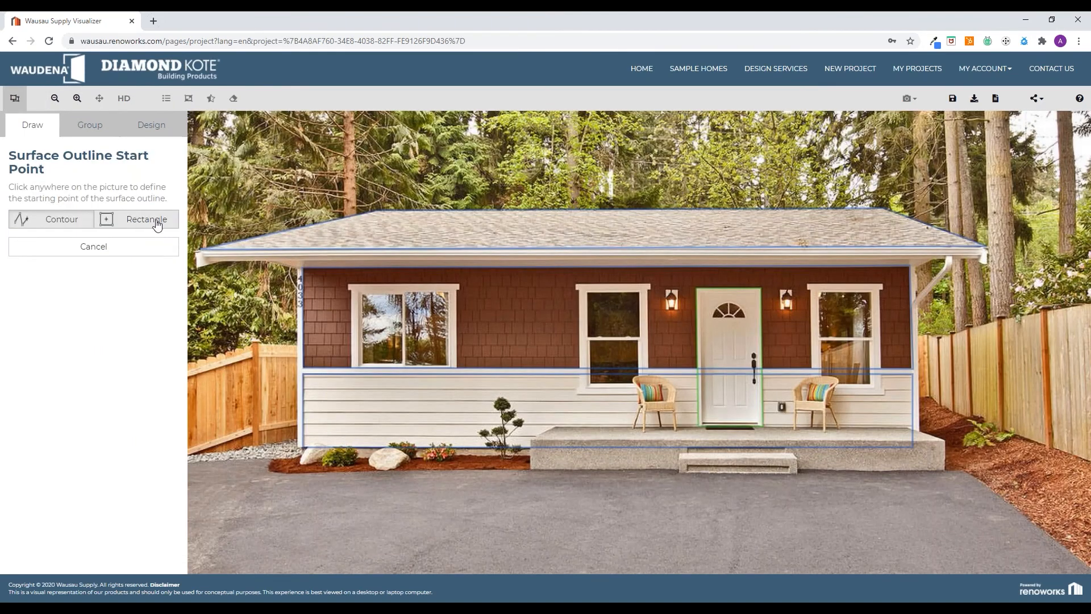
{"action": "left_click", "coordinate": [90, 246]}
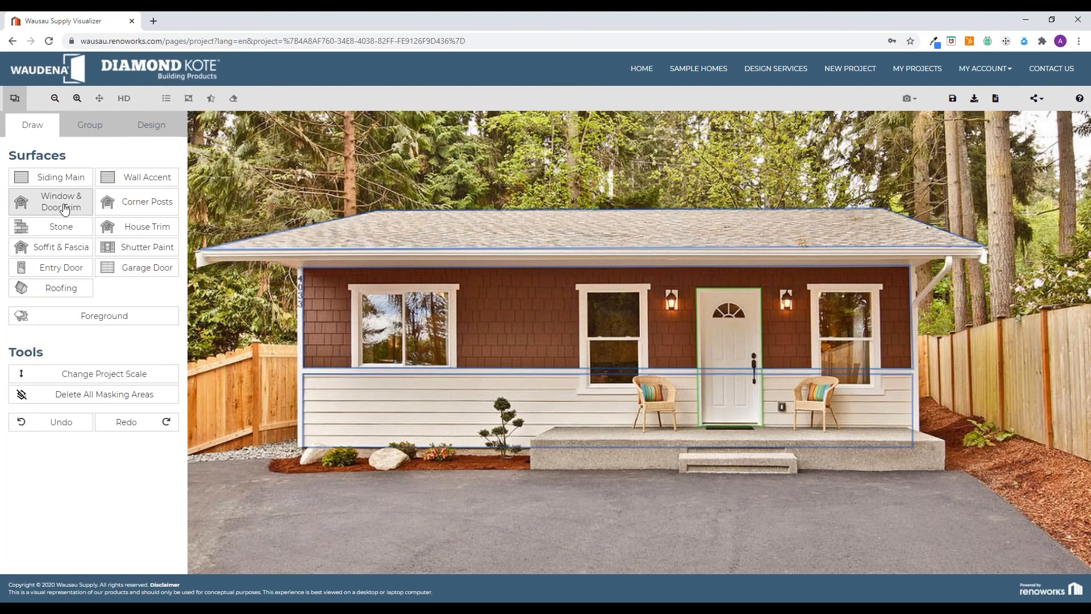
{"action": "left_click", "coordinate": [64, 208]}
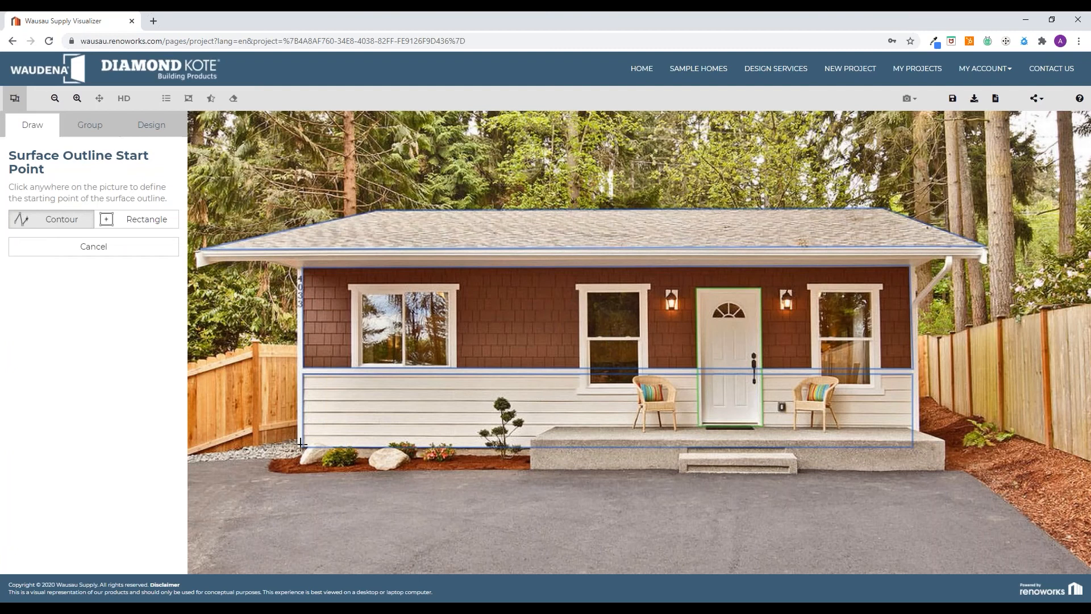
{"action": "left_click", "coordinate": [329, 492]}
{"action": "left_click", "coordinate": [369, 494]}
{"action": "left_click", "coordinate": [368, 550]}
{"action": "left_click", "coordinate": [321, 550]}
{"action": "left_click", "coordinate": [330, 492]}
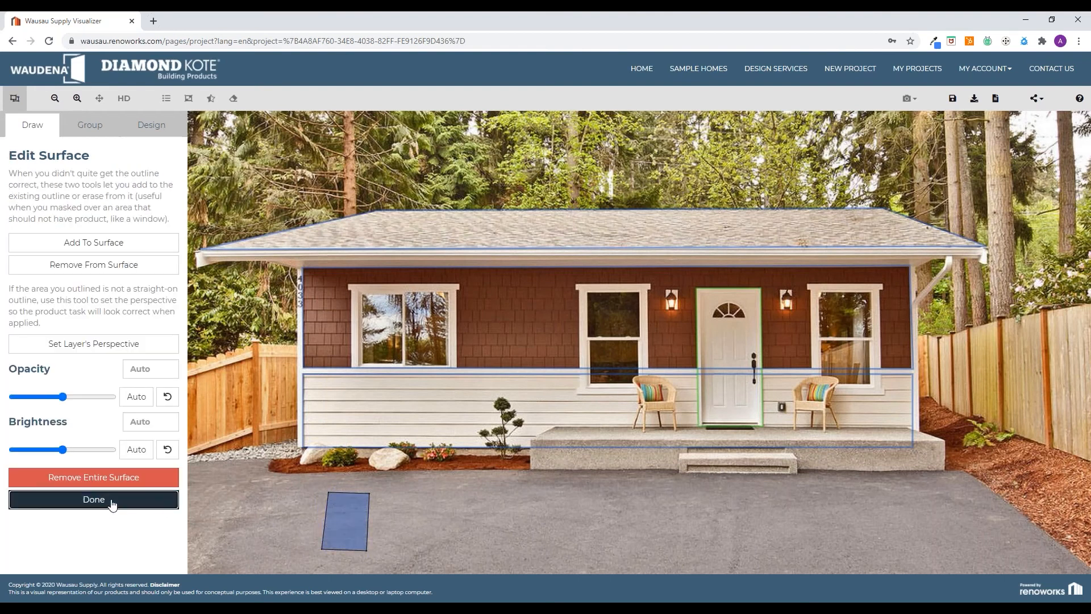
{"action": "left_click", "coordinate": [105, 500]}
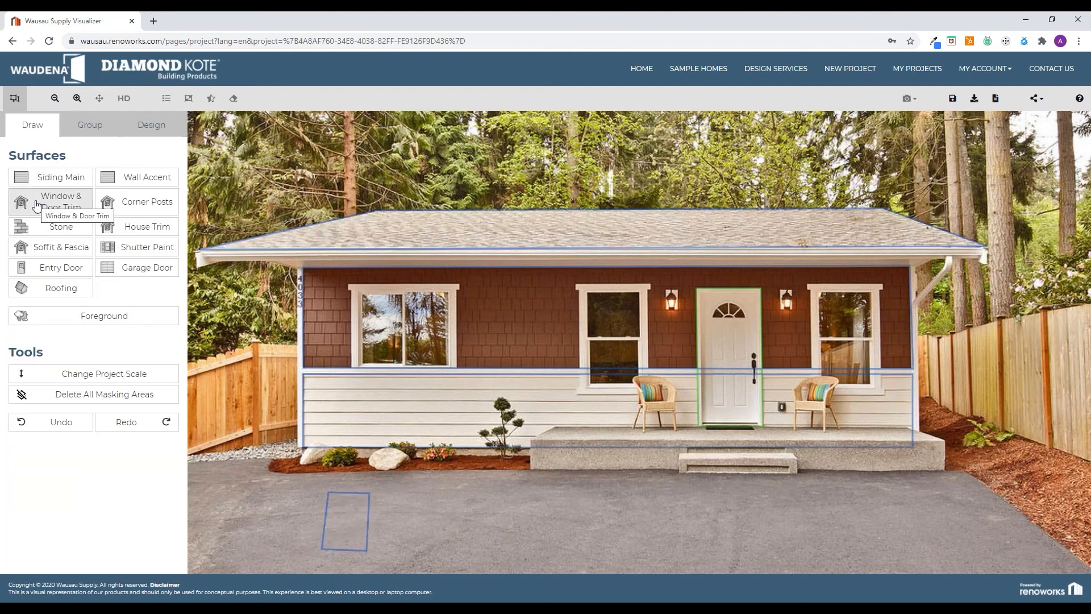
Mask a four-sided Corner Posts surface on the driveway beside the trim sample
{"action": "left_click", "coordinate": [116, 207]}
{"action": "left_click", "coordinate": [416, 494]}
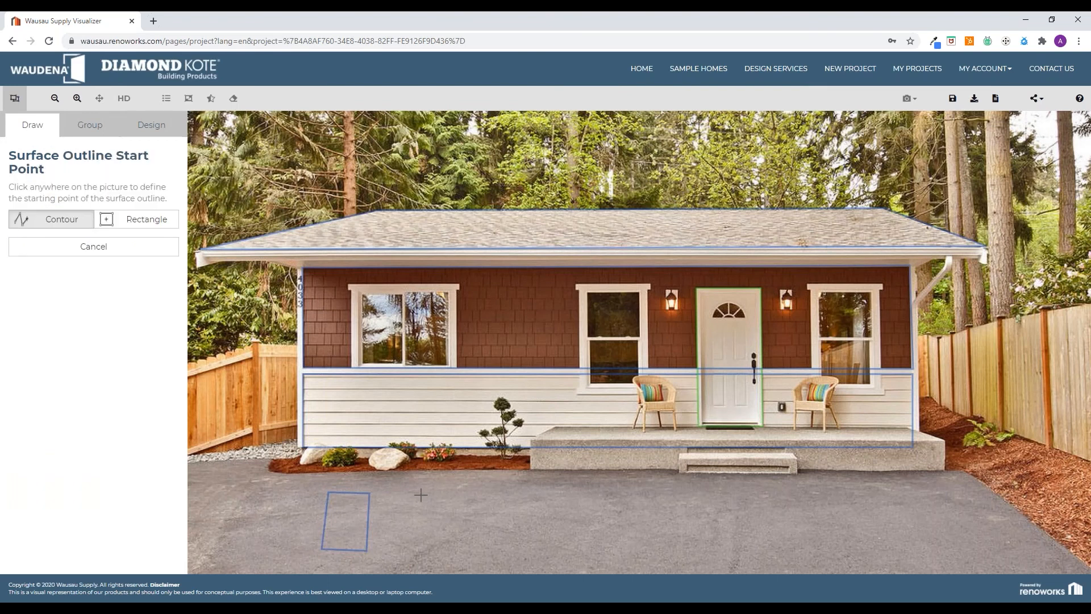
{"action": "left_click", "coordinate": [464, 498]}
{"action": "left_click", "coordinate": [457, 550]}
{"action": "left_click", "coordinate": [405, 546]}
{"action": "left_click", "coordinate": [415, 494]}
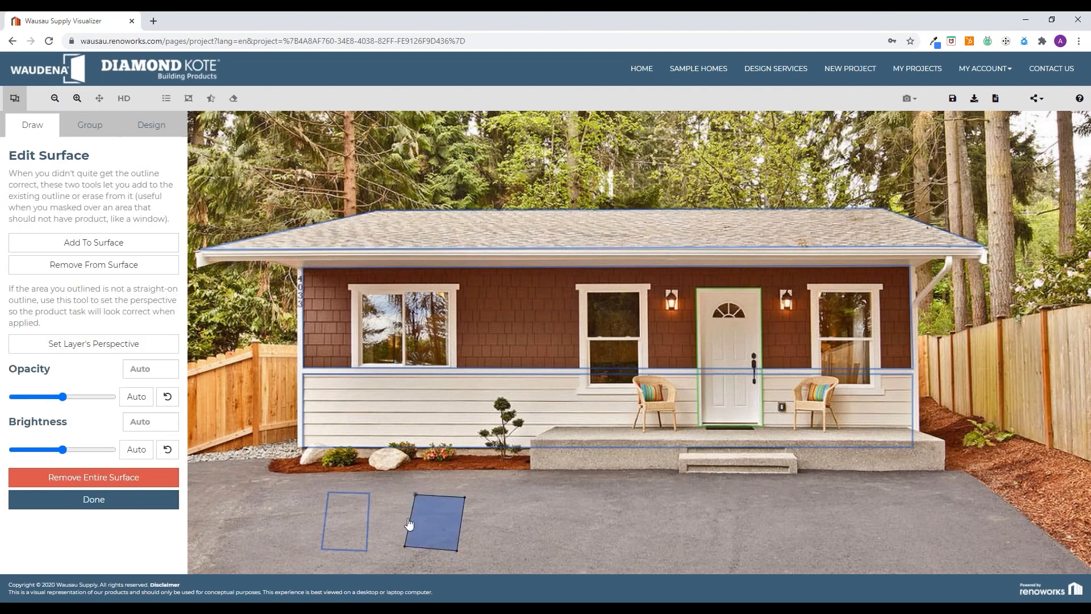
{"action": "left_click", "coordinate": [127, 495]}
Apply DuoBlend Premium trim in Bedrock to the Window & Door Trim sample on the driveway
{"action": "left_click", "coordinate": [152, 124]}
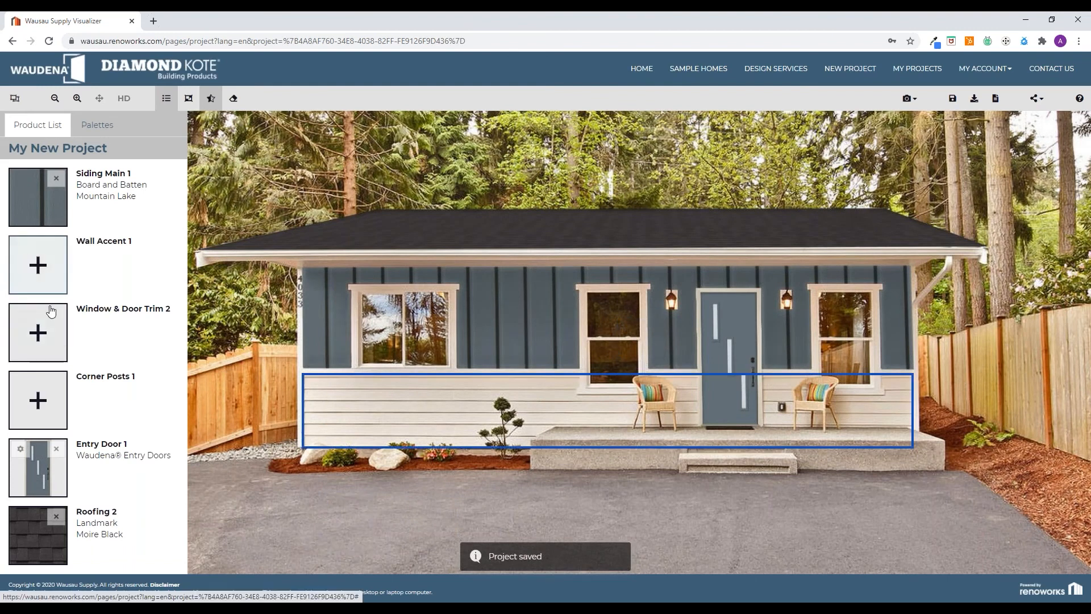
{"action": "left_click", "coordinate": [50, 311]}
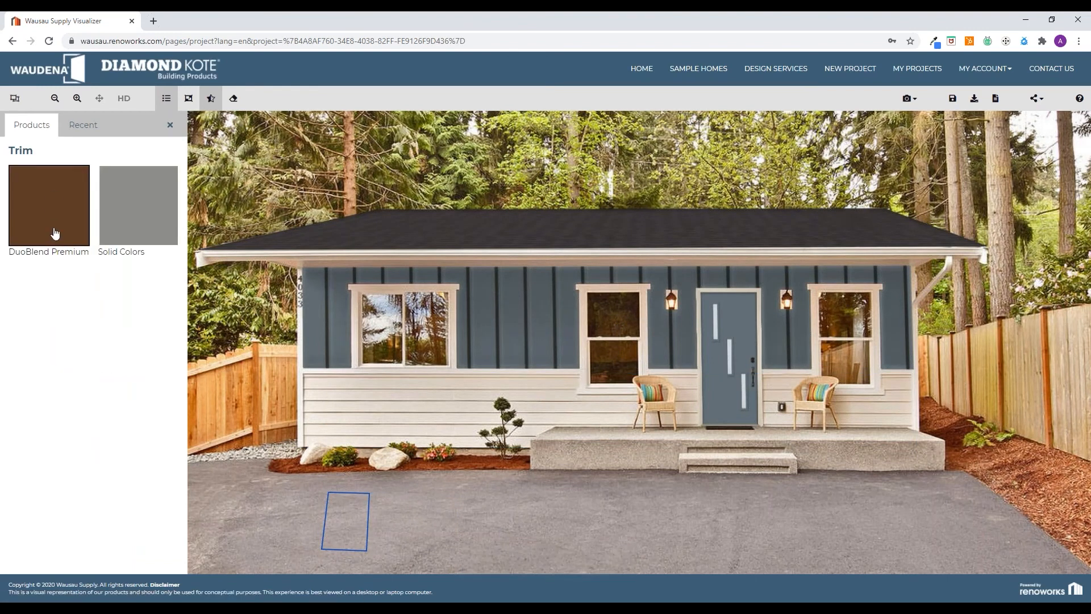
{"action": "left_click", "coordinate": [170, 125]}
{"action": "left_click", "coordinate": [89, 313]}
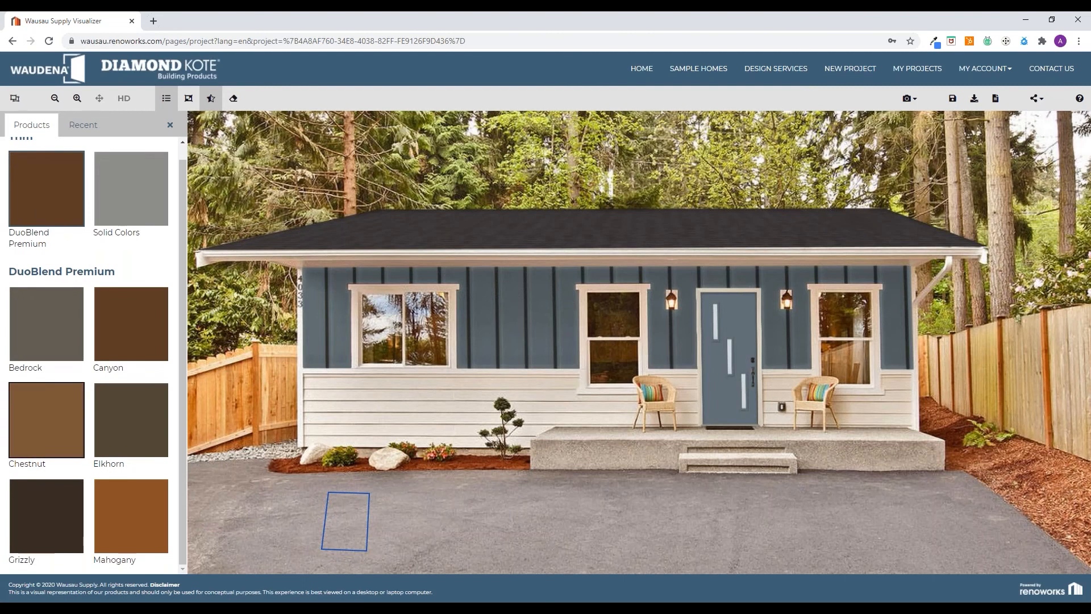
{"action": "left_click", "coordinate": [68, 338]}
Examine the Solid Colors swatches for the window and door trim and the trim options for Corner Posts 1
{"action": "left_click", "coordinate": [48, 333]}
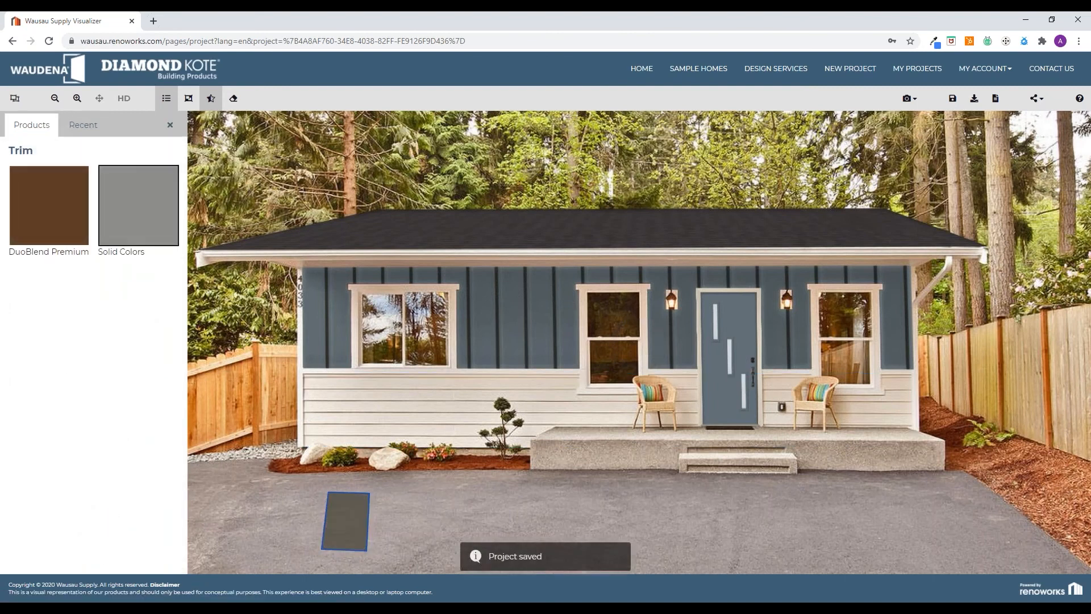
{"action": "scroll", "coordinate": [63, 405], "scroll_direction": "down", "scroll_amount": 7}
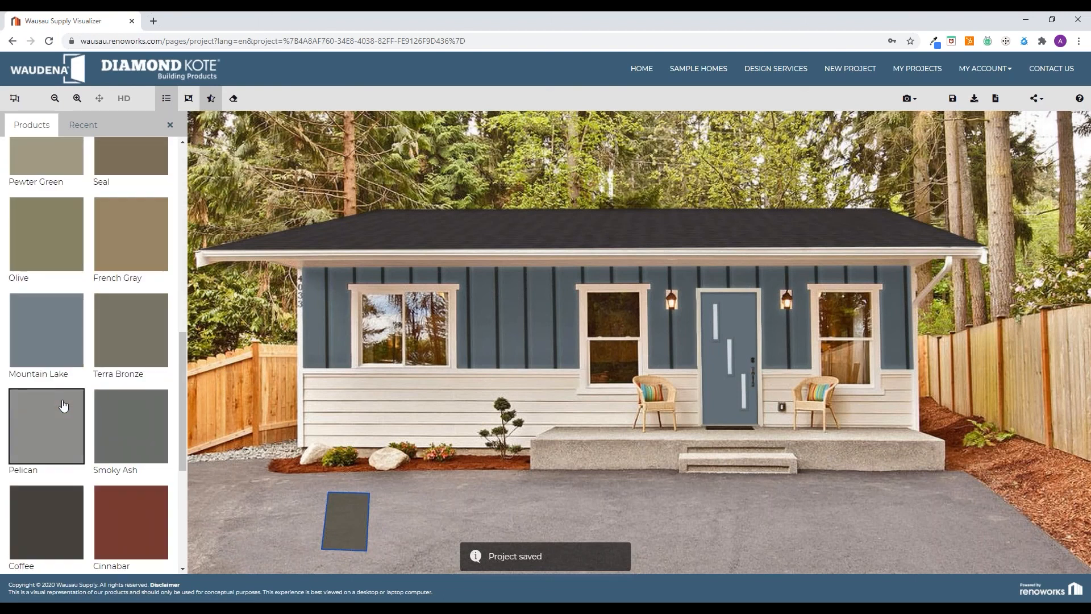
{"action": "scroll", "coordinate": [63, 405], "scroll_direction": "down", "scroll_amount": 5}
{"action": "scroll", "coordinate": [63, 406], "scroll_direction": "up", "scroll_amount": 6}
{"action": "left_click", "coordinate": [170, 125]}
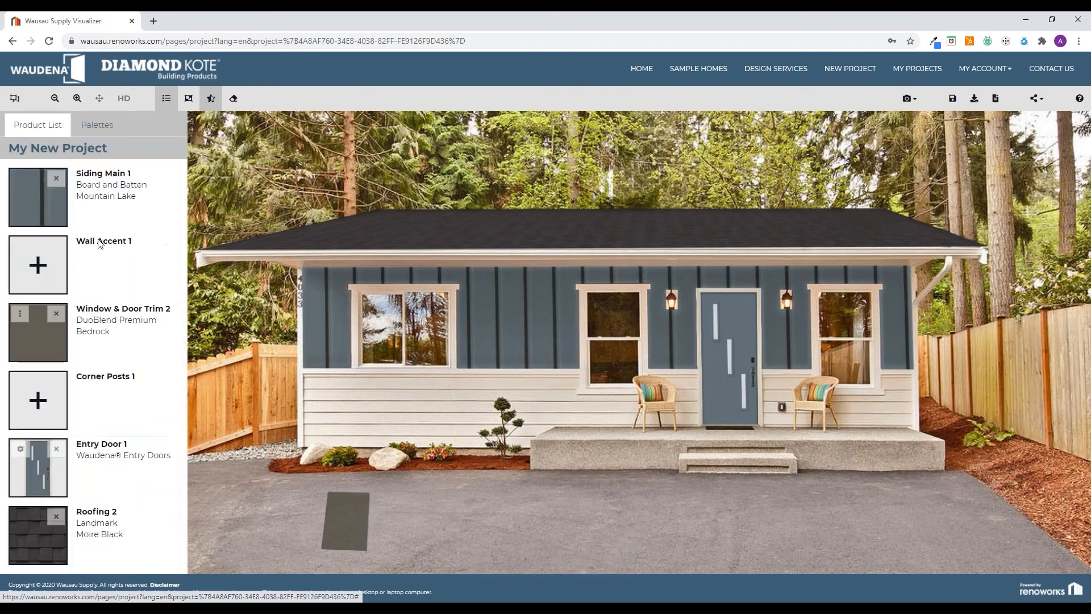
{"action": "left_click", "coordinate": [38, 400]}
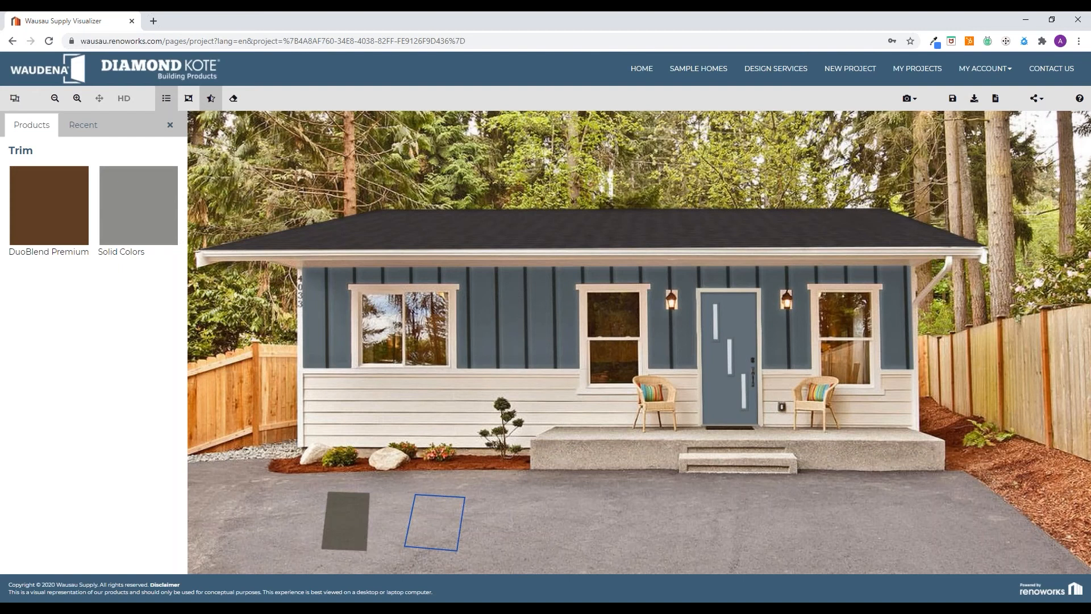
{"action": "left_click", "coordinate": [170, 124]}
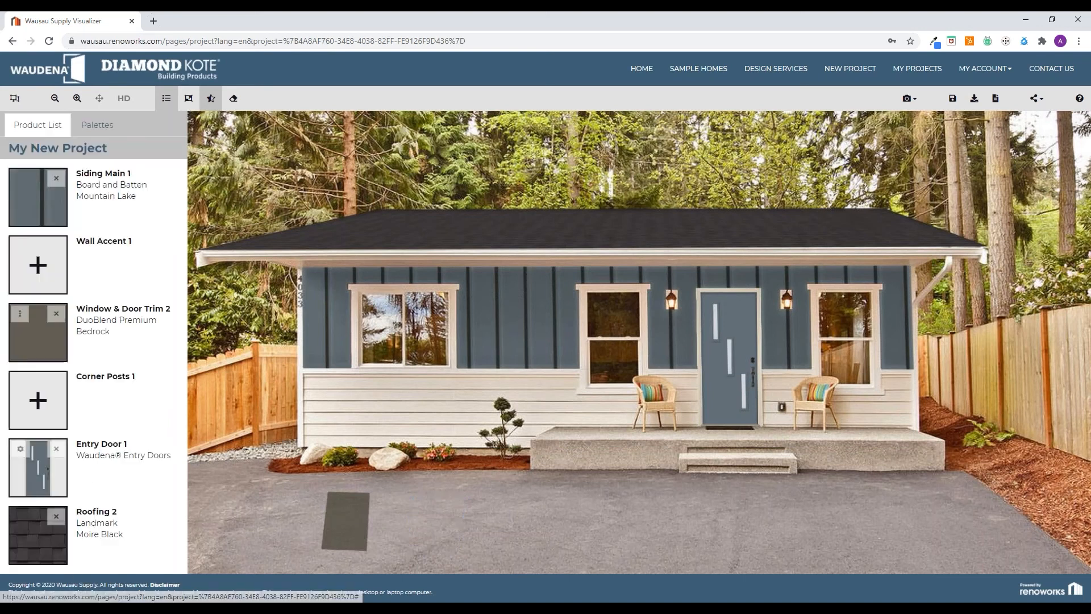
Apply the saved custom palette beside the Jones Family one to the house, and remove the product from Wall Accent 1
{"action": "left_click", "coordinate": [97, 125]}
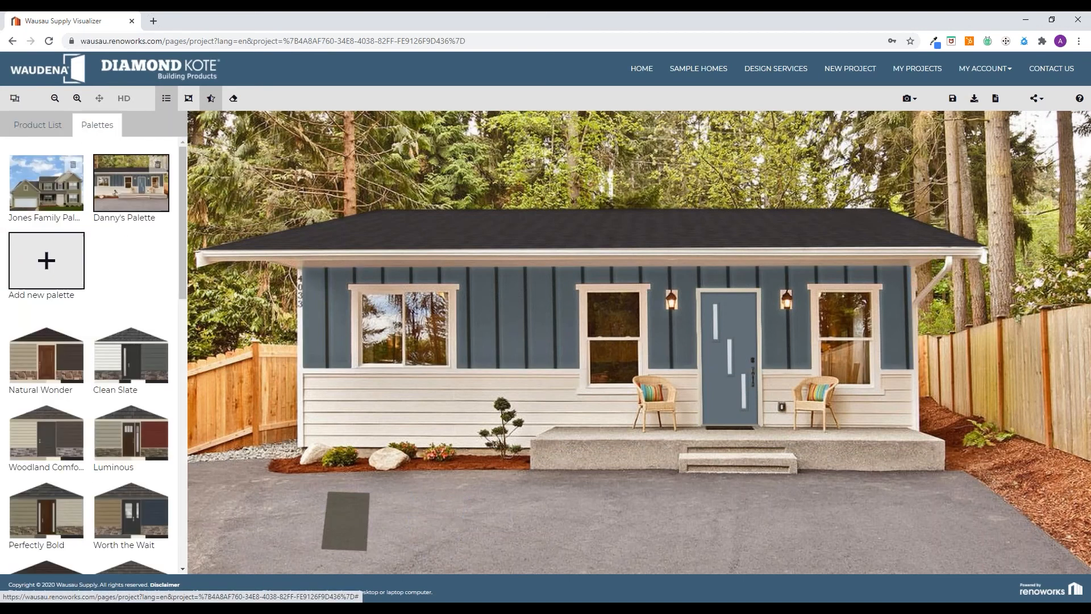
{"action": "left_click", "coordinate": [117, 192]}
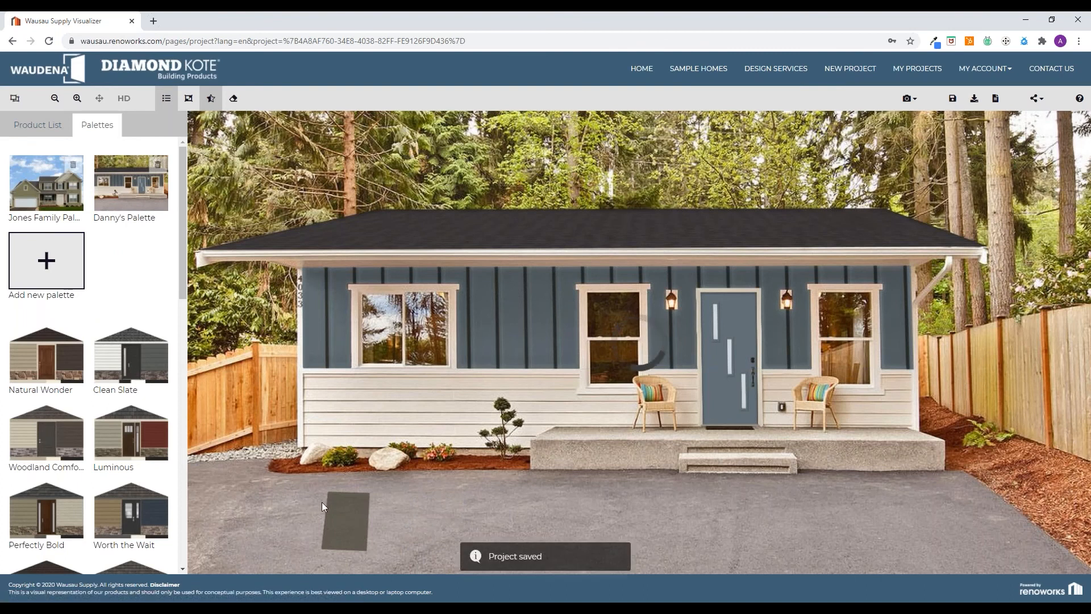
{"action": "left_click", "coordinate": [46, 128]}
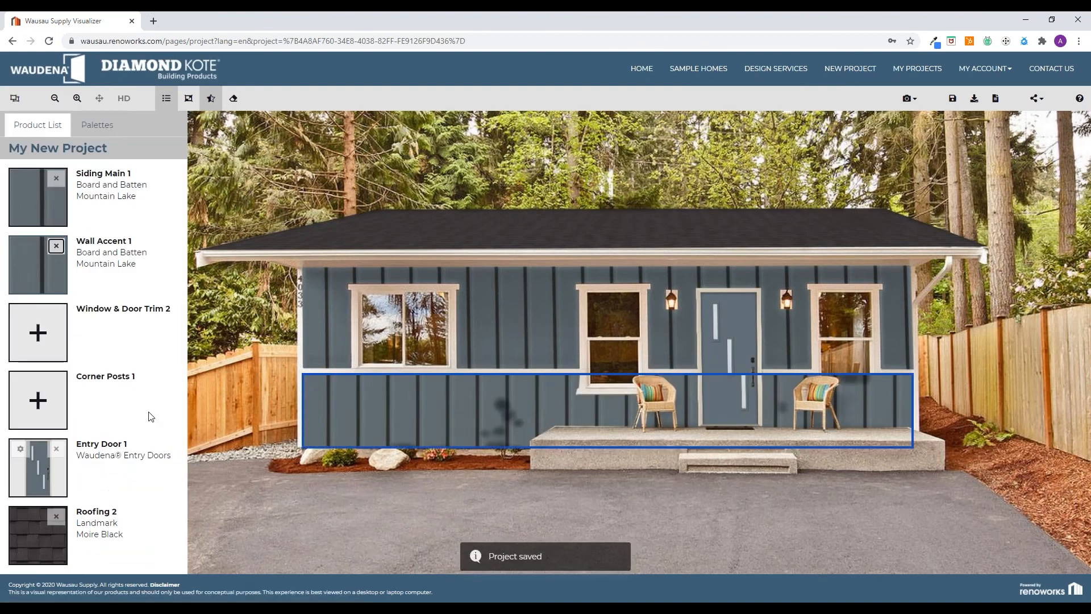
{"action": "left_click", "coordinate": [56, 245]}
{"action": "left_click", "coordinate": [691, 110]}
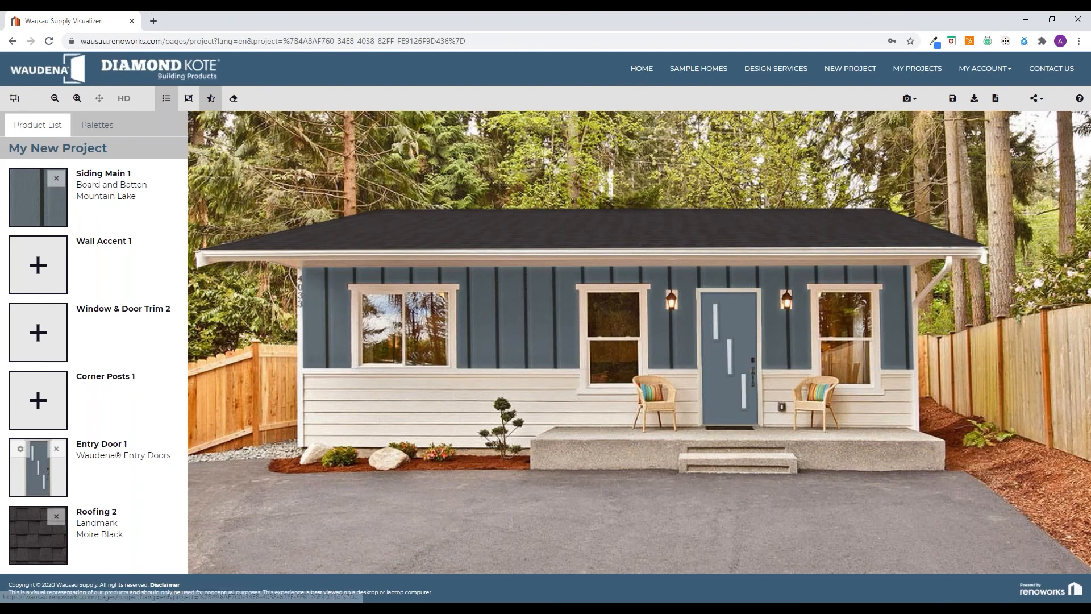
Inspect the house up close at different zoom levels, pan towards the entry door side, and return to the full view
{"action": "left_click", "coordinate": [77, 100]}
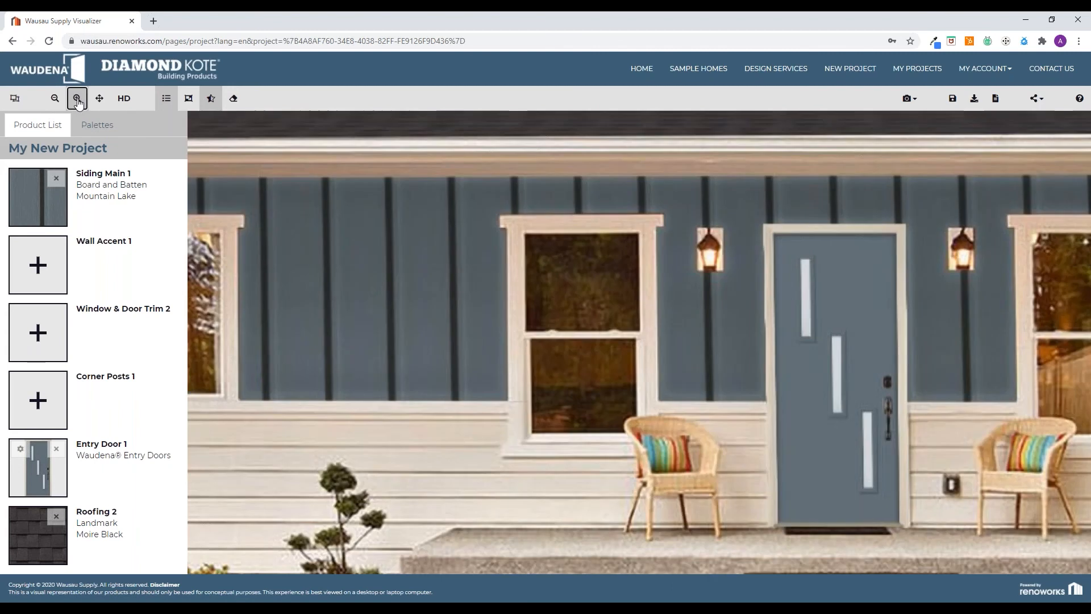
{"action": "left_click", "coordinate": [54, 101]}
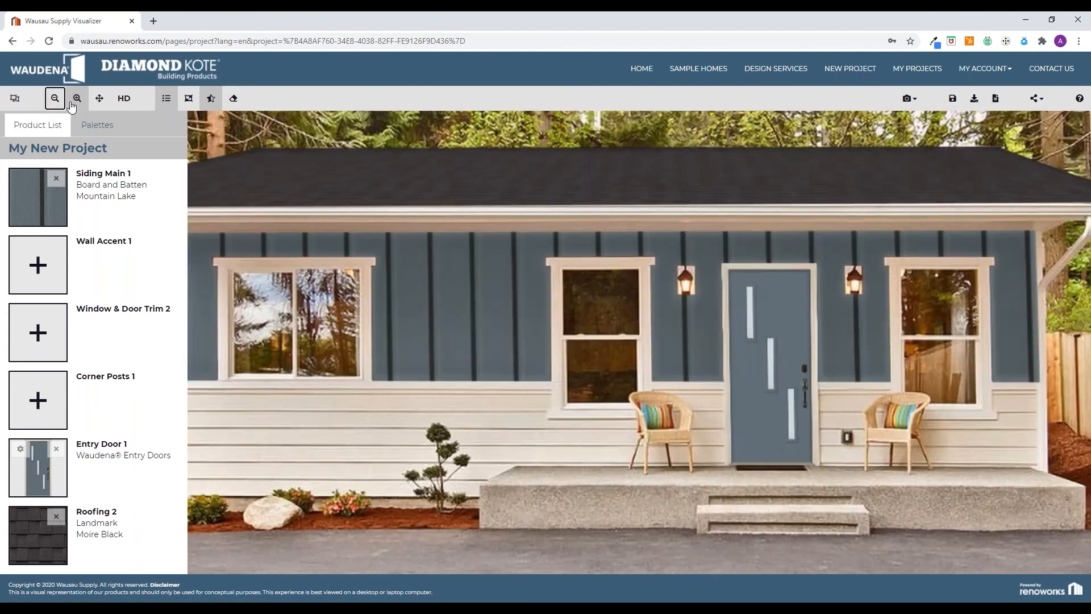
{"action": "left_click", "coordinate": [70, 103]}
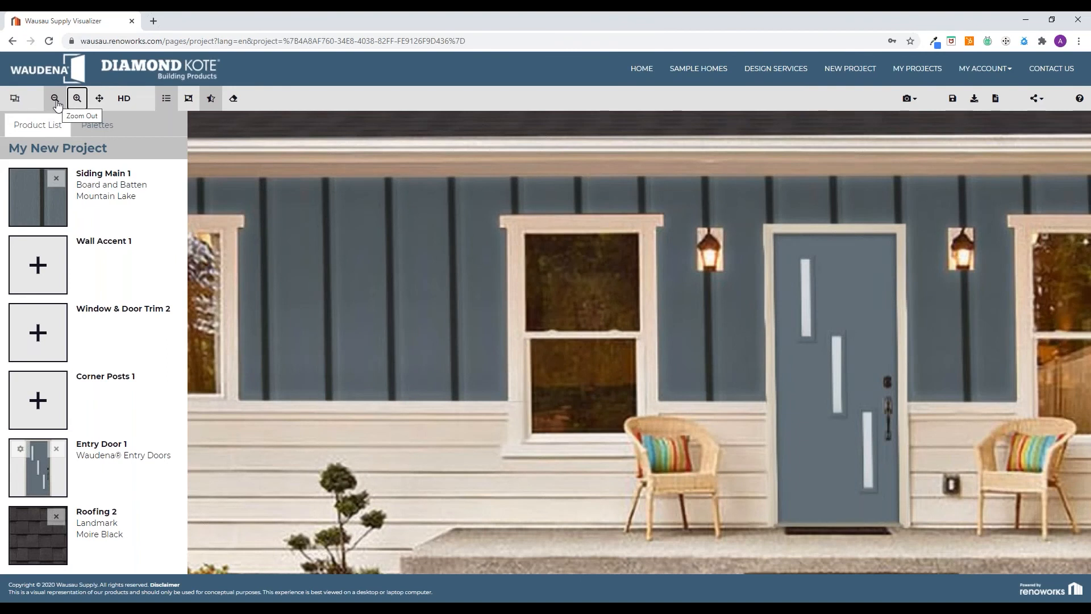
{"action": "left_click", "coordinate": [76, 102]}
{"action": "left_click", "coordinate": [59, 105]}
{"action": "left_click", "coordinate": [59, 106]}
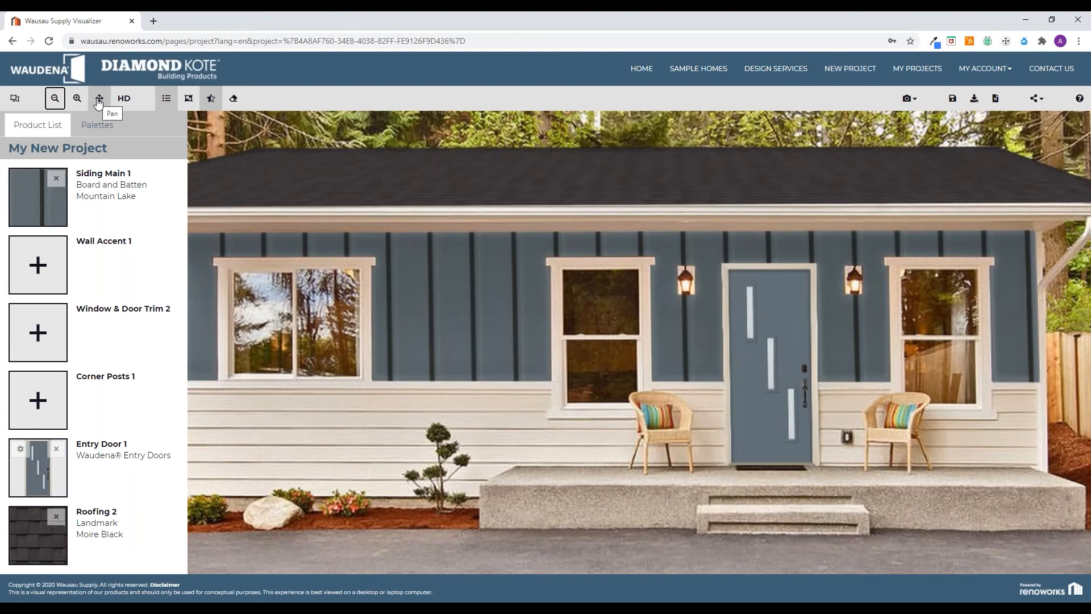
{"action": "left_click", "coordinate": [77, 98]}
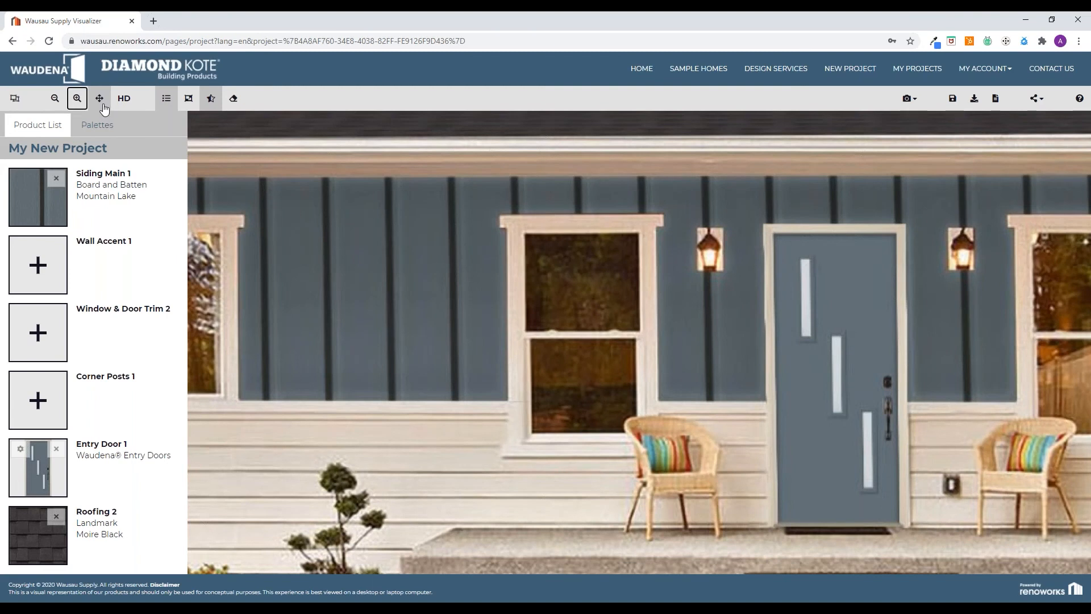
{"action": "left_click", "coordinate": [101, 105]}
{"action": "left_click_drag", "start_coordinate": [627, 201], "coordinate": [262, 190]}
{"action": "left_click", "coordinate": [95, 95]}
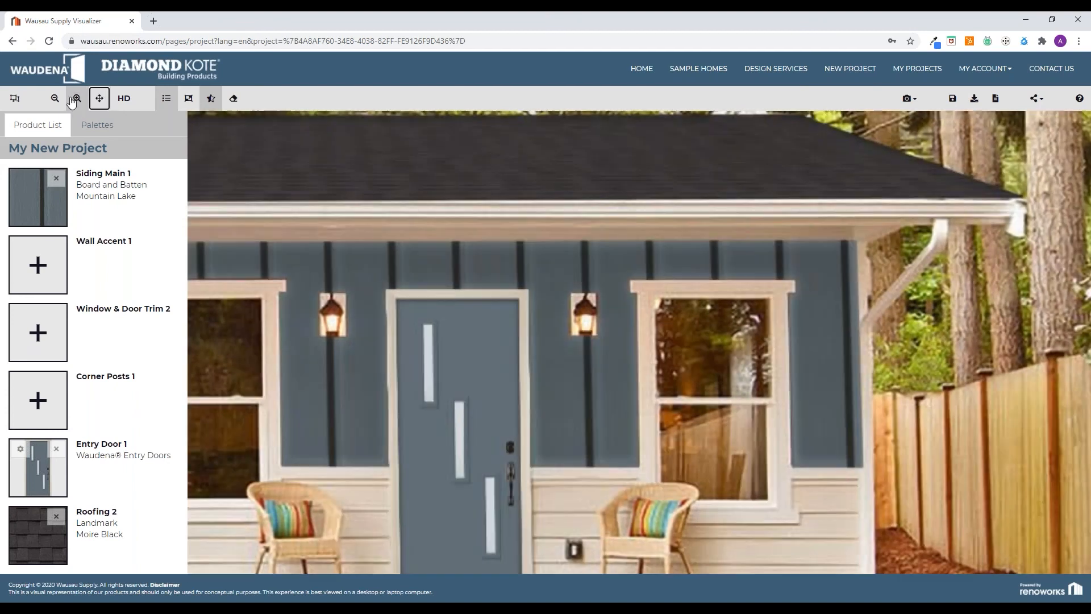
{"action": "left_click", "coordinate": [56, 99]}
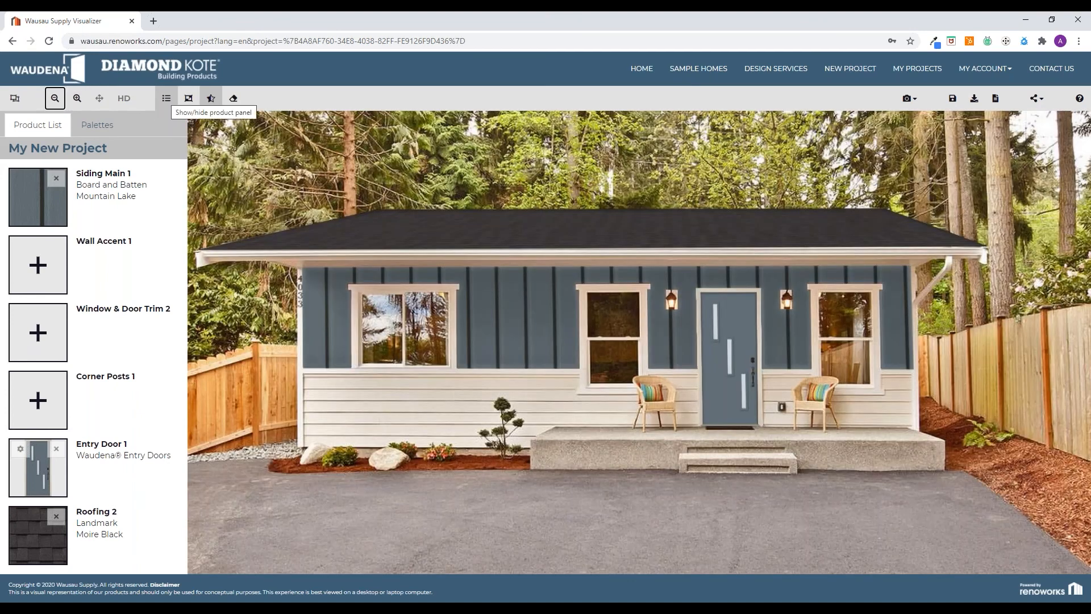
Hide and show the product panel to compare the full-width house image with the design workspace
{"action": "left_click", "coordinate": [171, 102]}
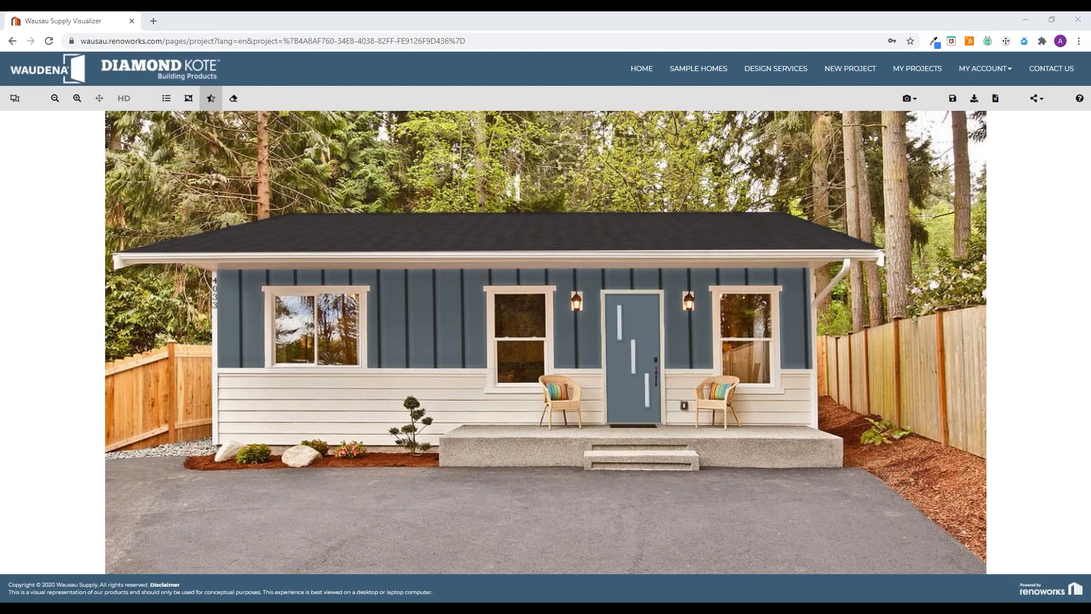
{"action": "left_click", "coordinate": [167, 99]}
{"action": "left_click", "coordinate": [167, 98]}
{"action": "left_click", "coordinate": [167, 98]}
{"action": "left_click", "coordinate": [172, 102]}
{"action": "left_click", "coordinate": [172, 101]}
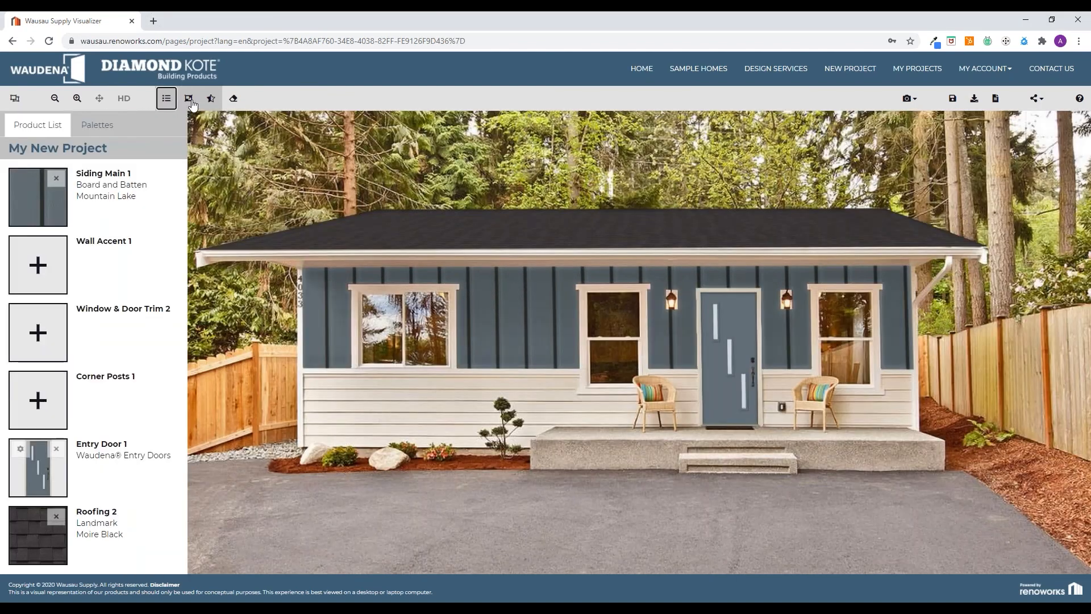
Show and hide the outlines of all masked surfaces over the house photo
{"action": "left_click", "coordinate": [188, 99]}
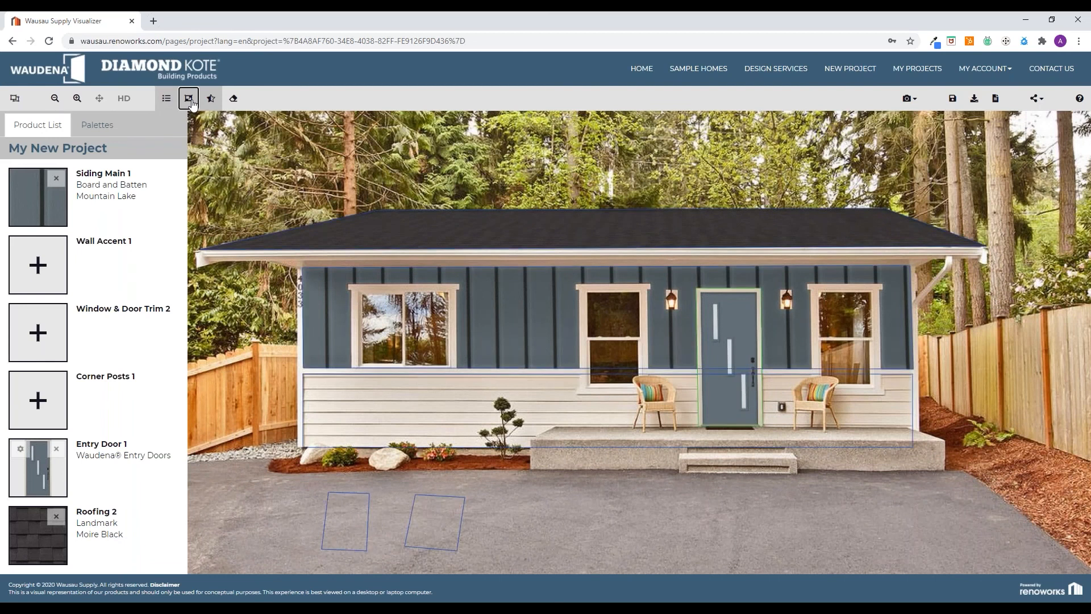
{"action": "left_click", "coordinate": [188, 99]}
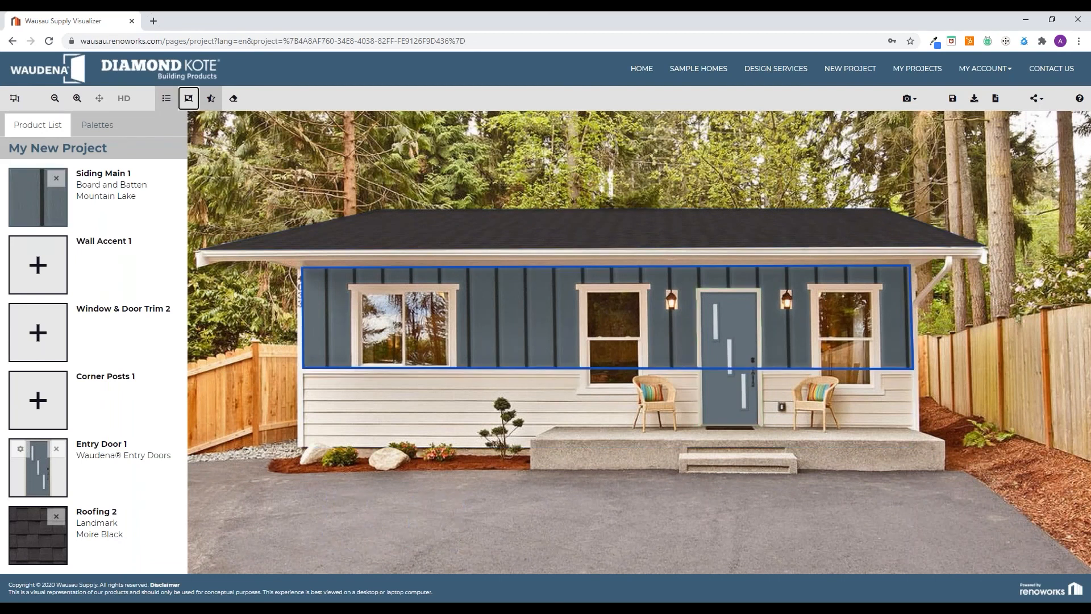
{"action": "left_click", "coordinate": [185, 100]}
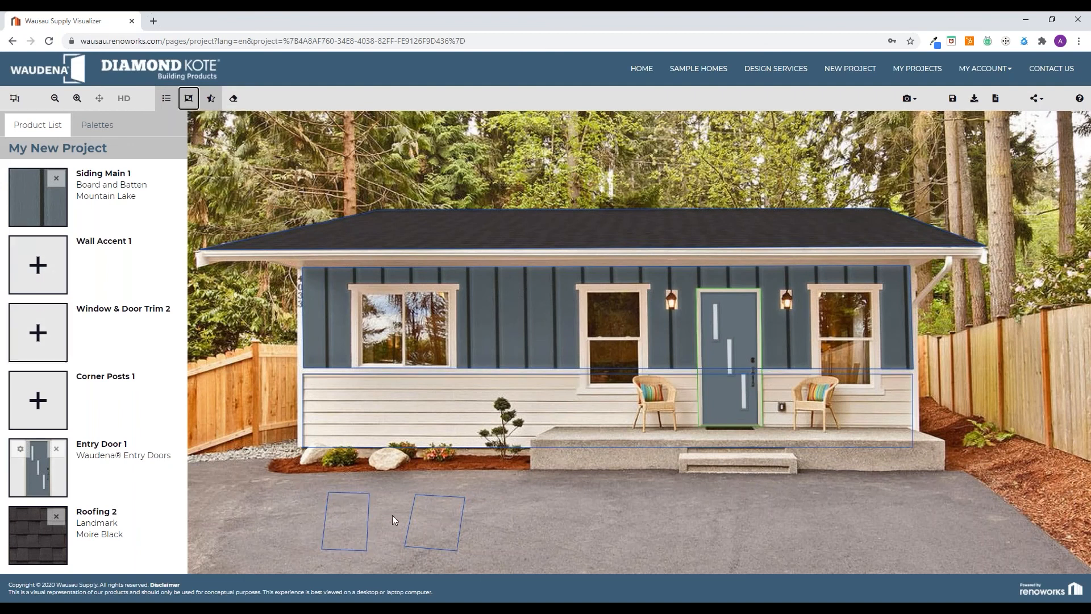
{"action": "left_click", "coordinate": [190, 100]}
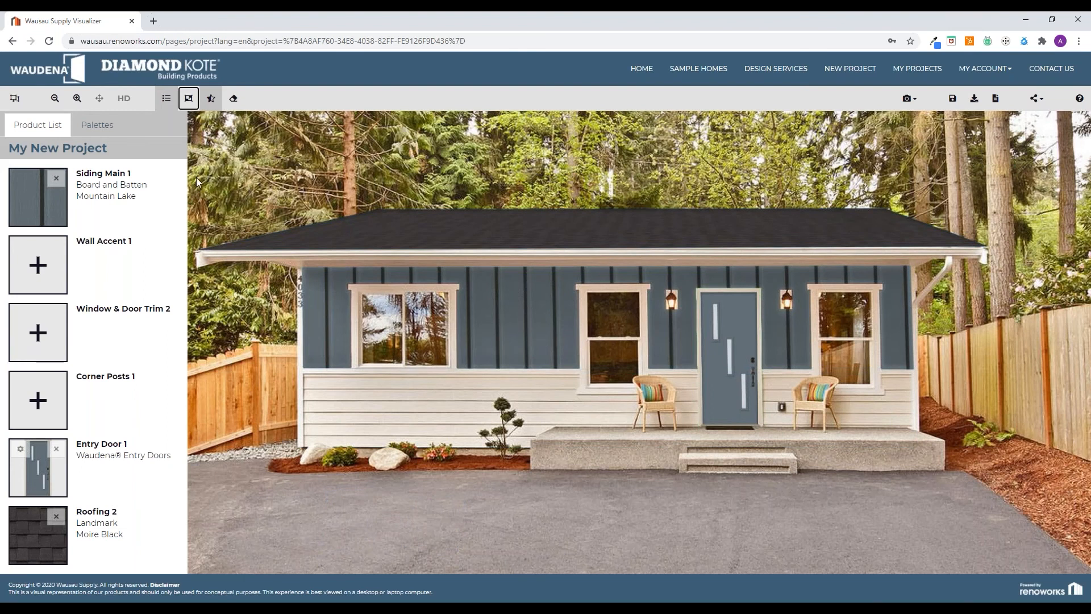
{"action": "left_click", "coordinate": [212, 105]}
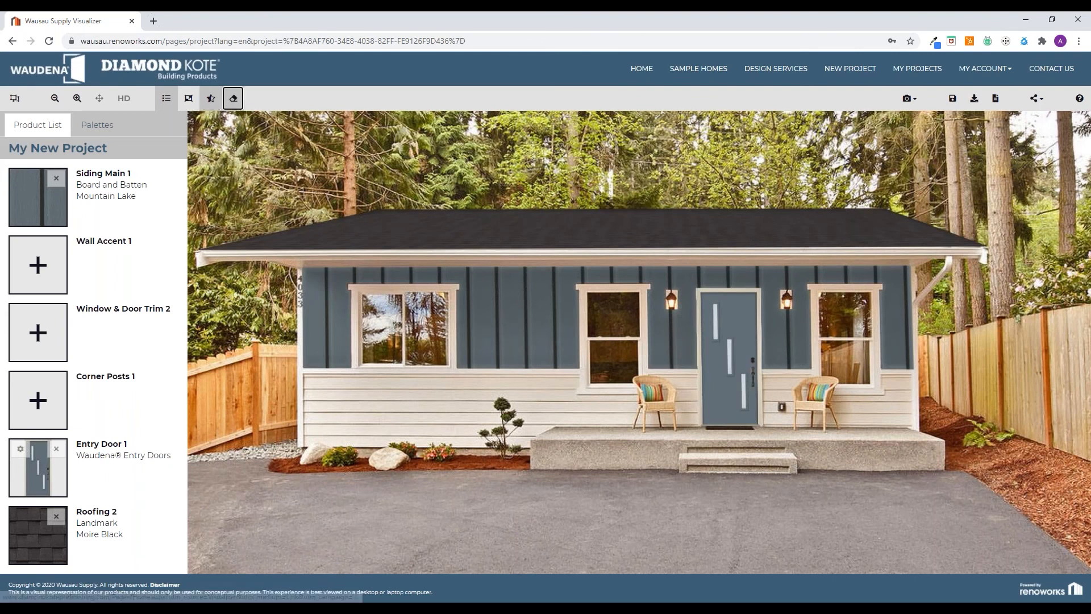
Start removing all products from the project and cancel the removal
{"action": "left_click", "coordinate": [233, 99]}
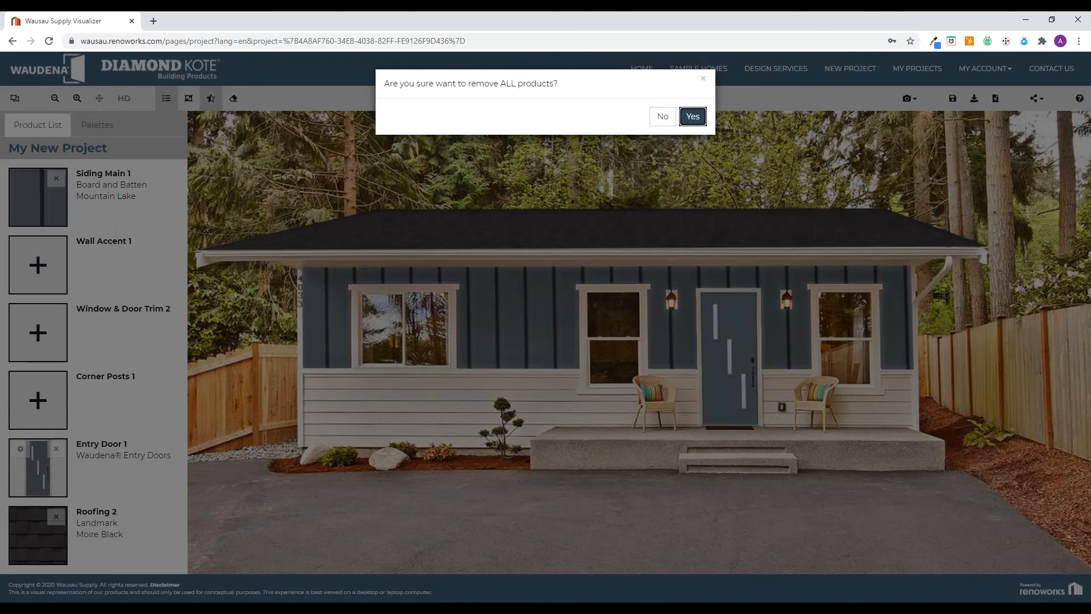
{"action": "left_click", "coordinate": [703, 78]}
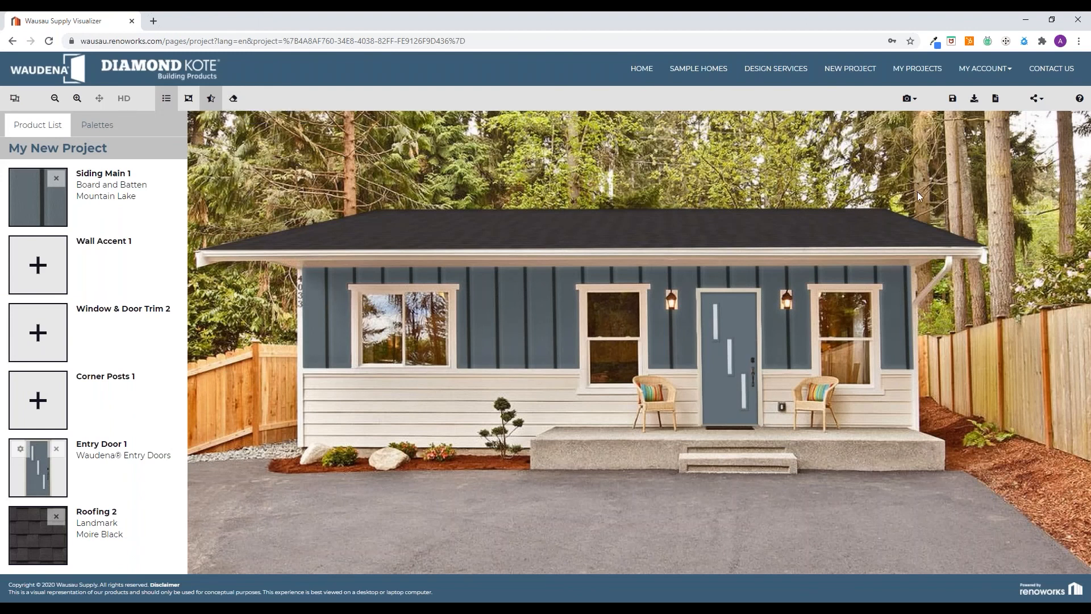
Take a snapshot of the current house design with the Mountain Lake board and batten siding
{"action": "left_click", "coordinate": [909, 99]}
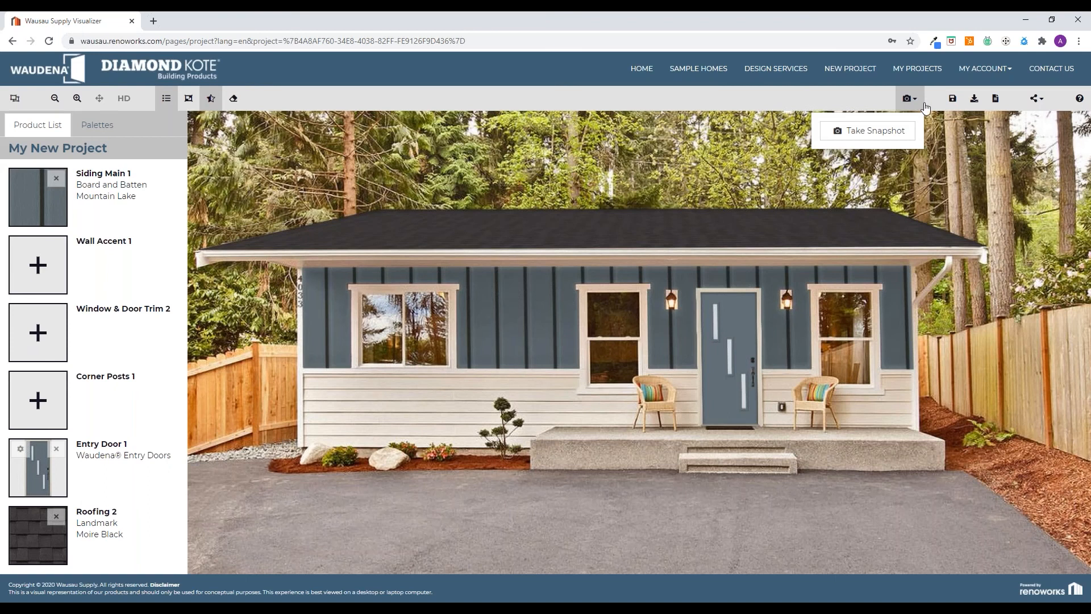
{"action": "left_click", "coordinate": [887, 135]}
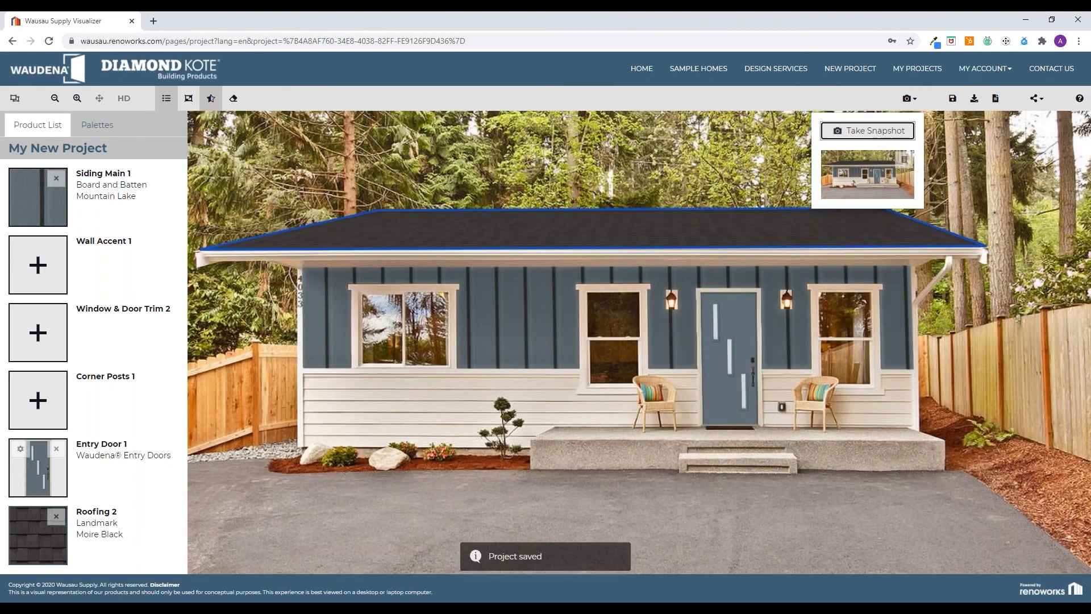
{"action": "left_click", "coordinate": [737, 176]}
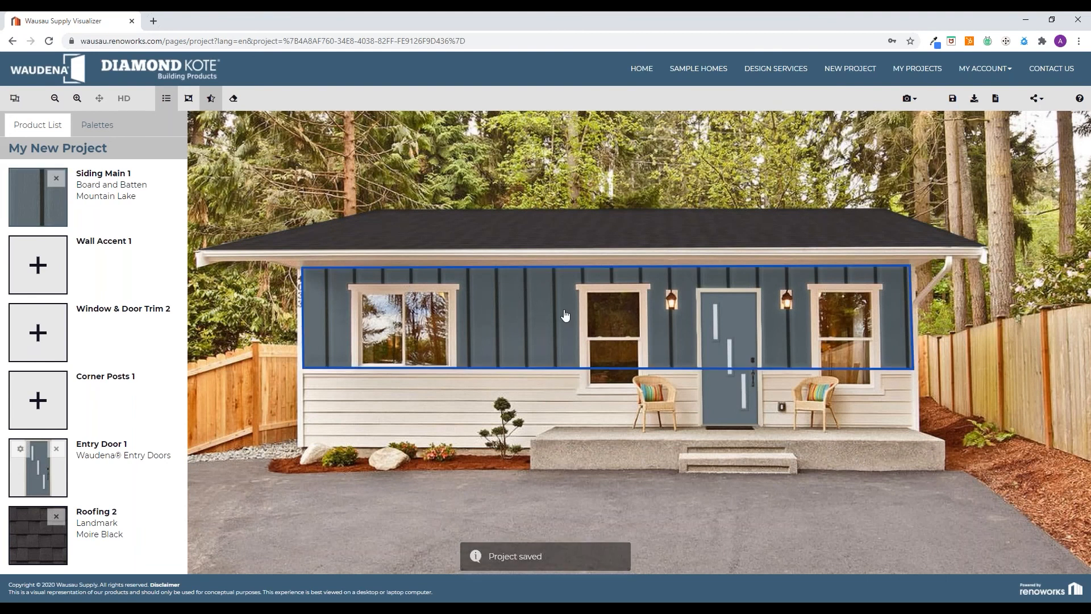
Apply RigidShake Staggered Edge 12" siding in Sand to the Siding Main 1 surface
{"action": "left_click", "coordinate": [306, 354]}
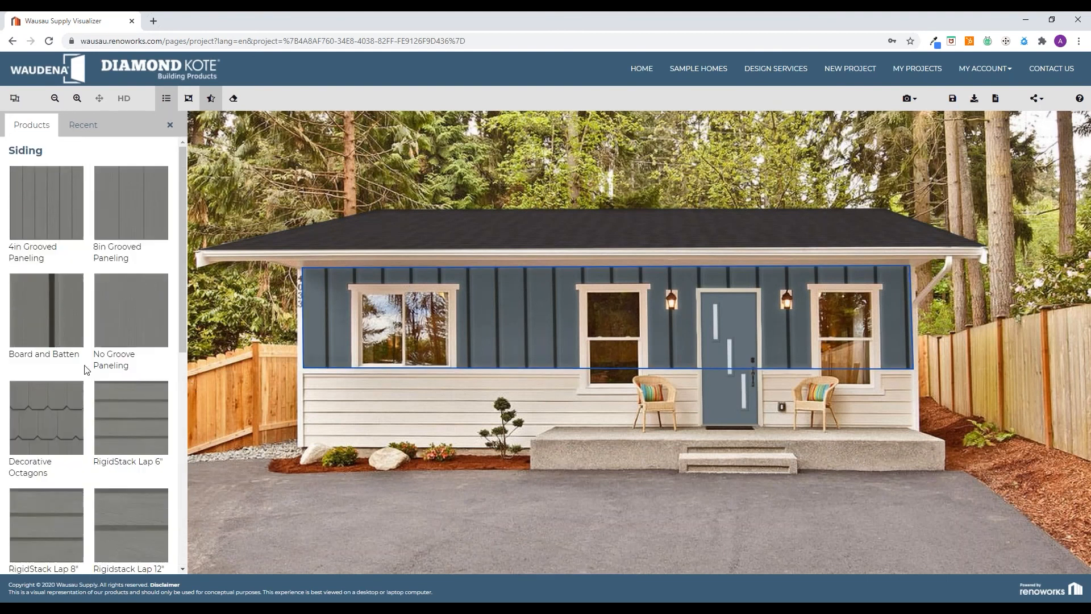
{"action": "scroll", "coordinate": [109, 512], "scroll_direction": "down", "scroll_amount": 7}
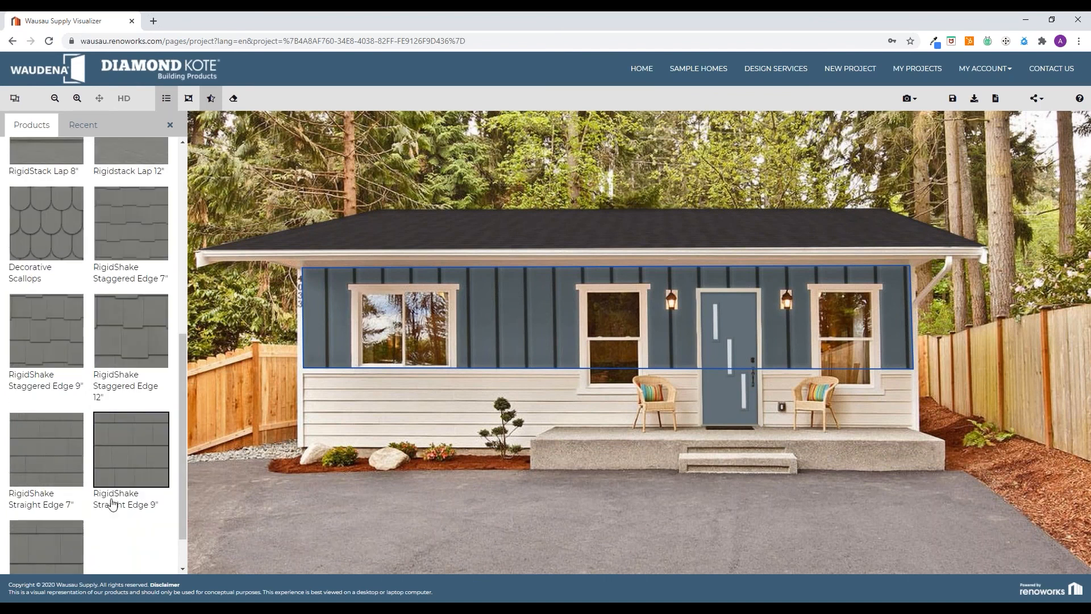
{"action": "left_click", "coordinate": [134, 347]}
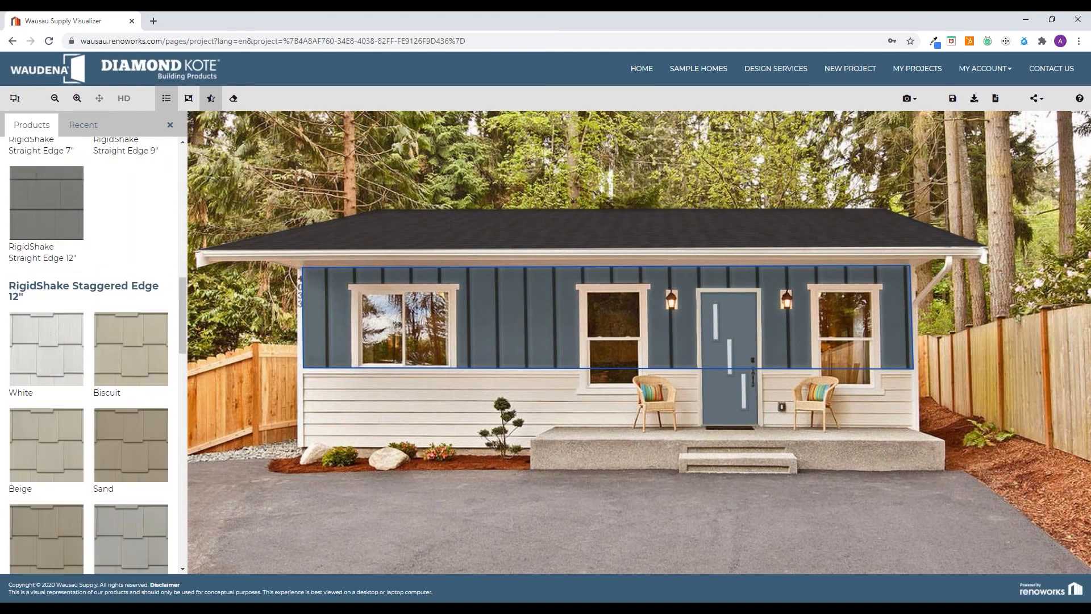
{"action": "left_click", "coordinate": [135, 344]}
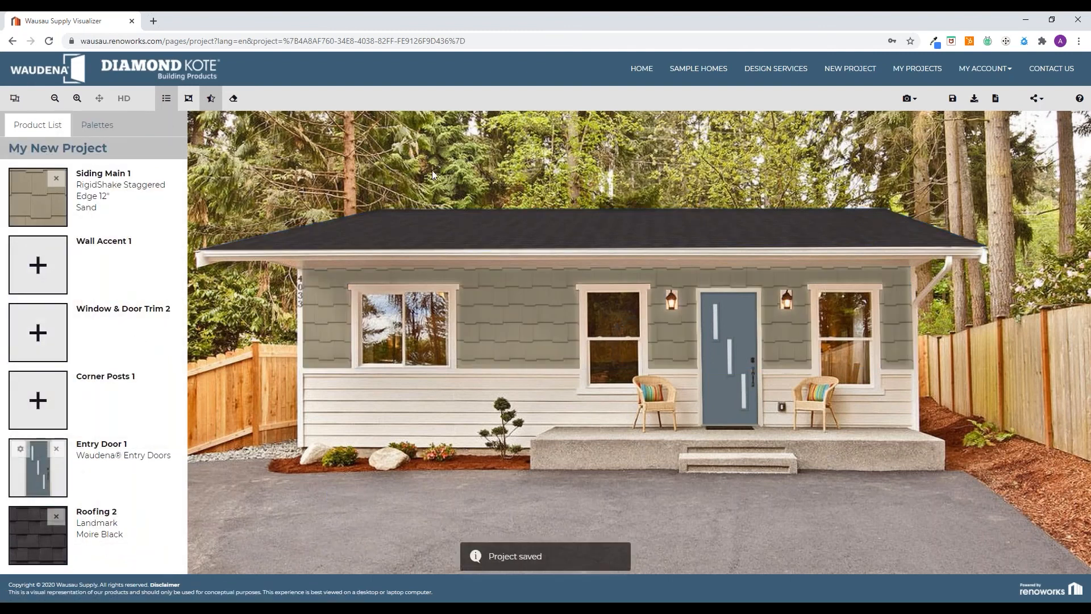
Apply Grand Manor roofing in Georgian Brick to the Roofing 2 surface and take a snapshot of the design
{"action": "left_click", "coordinate": [398, 232]}
{"action": "scroll", "coordinate": [113, 247], "scroll_direction": "down", "scroll_amount": 7}
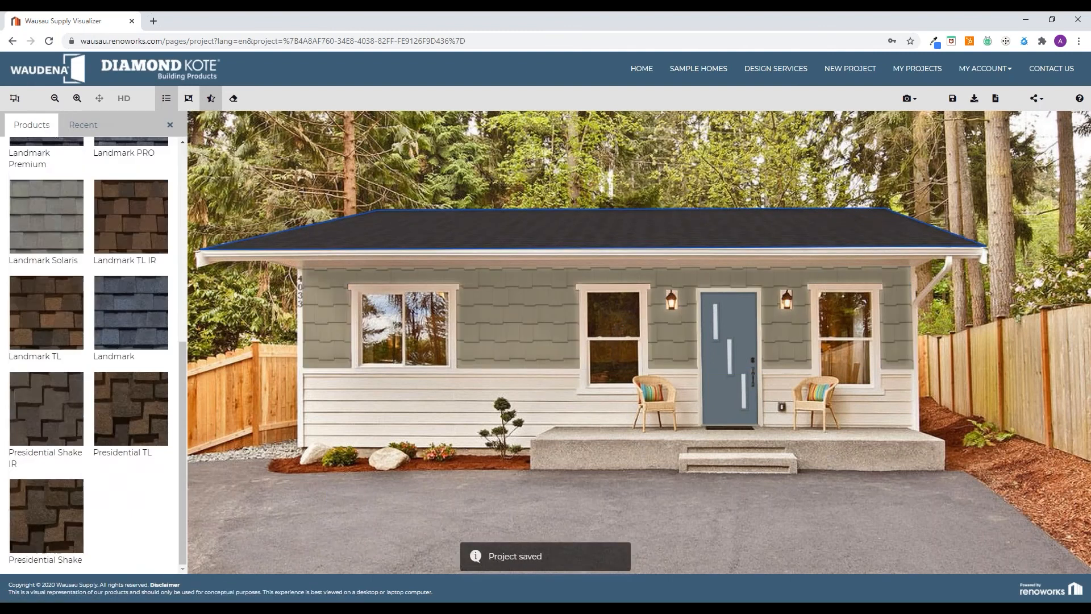
{"action": "scroll", "coordinate": [114, 248], "scroll_direction": "up", "scroll_amount": 7}
{"action": "left_click", "coordinate": [113, 247]}
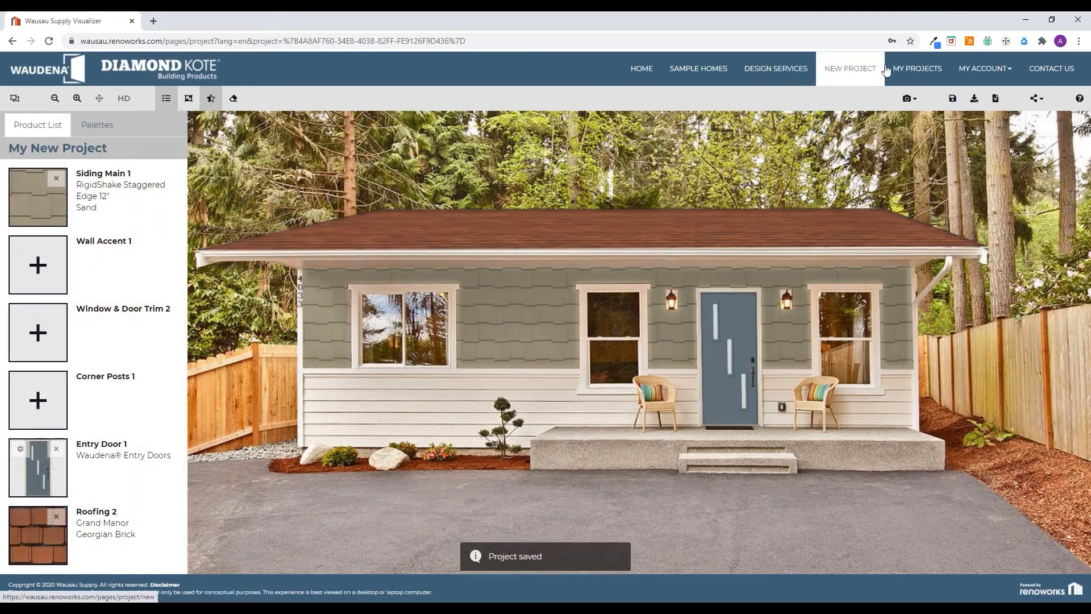
{"action": "left_click", "coordinate": [909, 98]}
{"action": "left_click", "coordinate": [875, 130]}
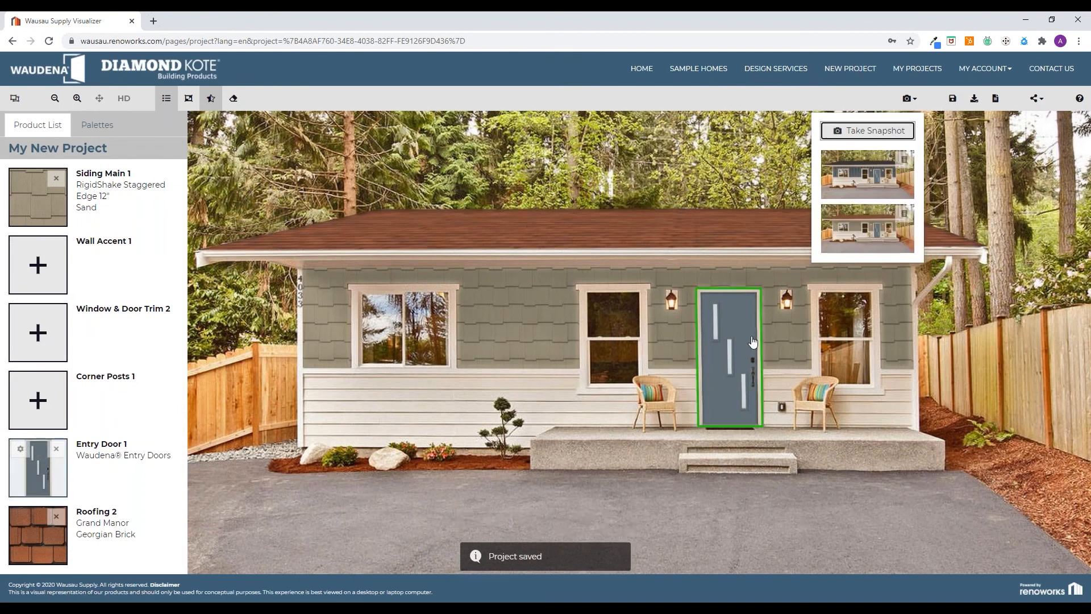
Change the Roofing 2 surface to Highland Slate IR in Black Granite
{"action": "left_click", "coordinate": [97, 512]}
{"action": "scroll", "coordinate": [97, 508], "scroll_direction": "up", "scroll_amount": 7}
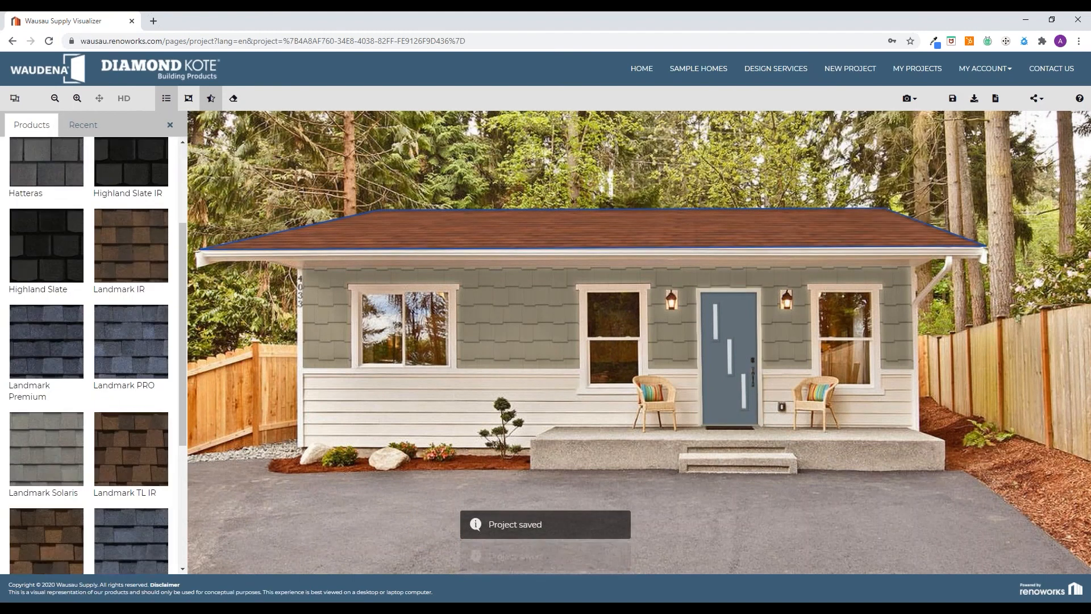
{"action": "left_click", "coordinate": [132, 311]}
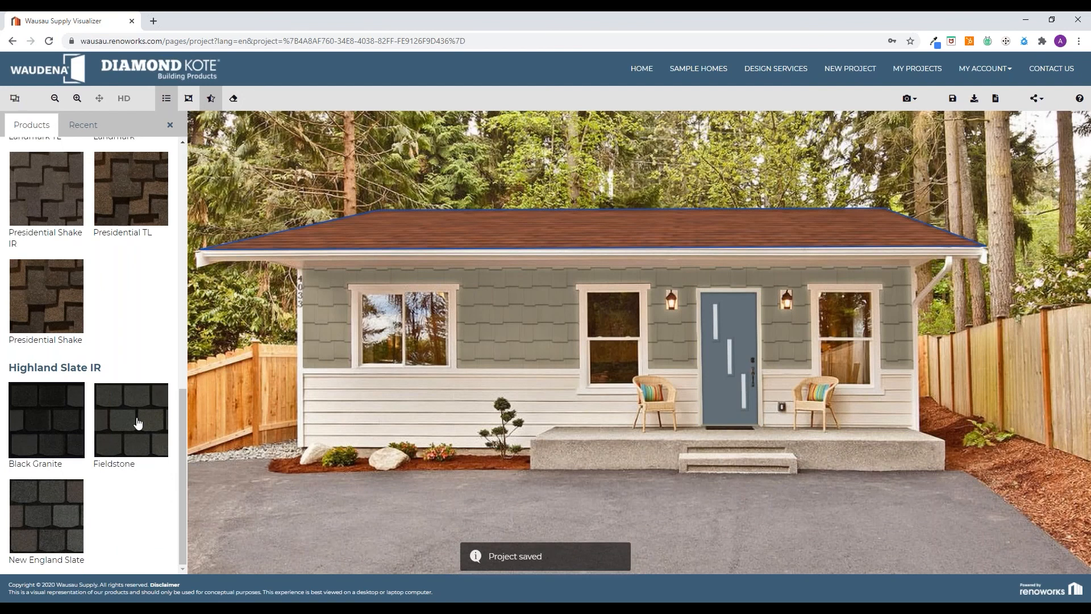
{"action": "left_click", "coordinate": [137, 423]}
Change the Siding Main 1 surface to Decorative Octagons in Caribou
{"action": "left_click", "coordinate": [523, 341]}
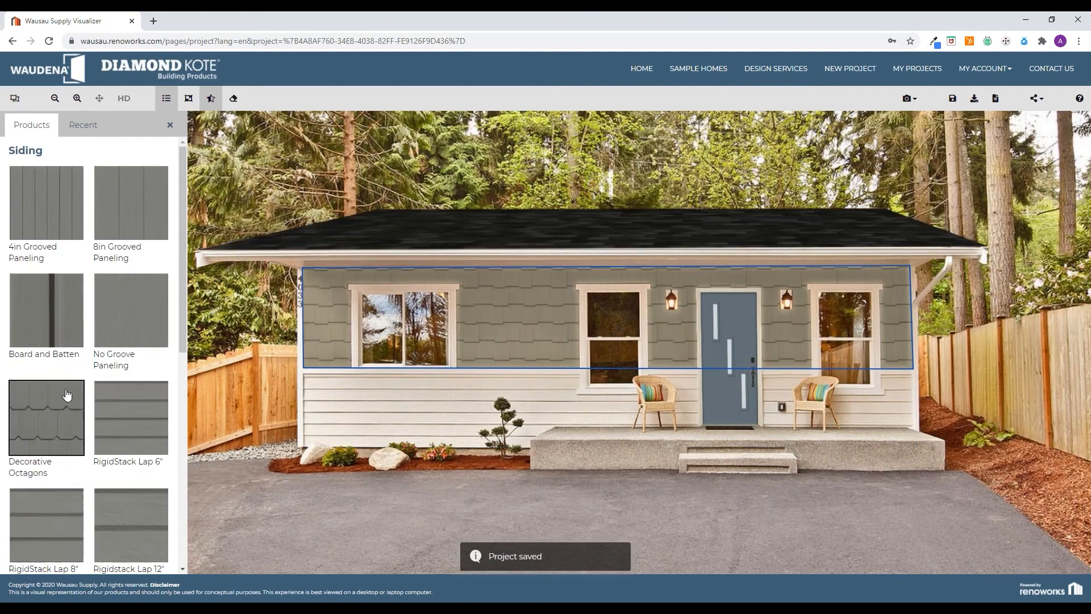
{"action": "left_click", "coordinate": [85, 419]}
{"action": "scroll", "coordinate": [74, 347], "scroll_direction": "down", "scroll_amount": 8}
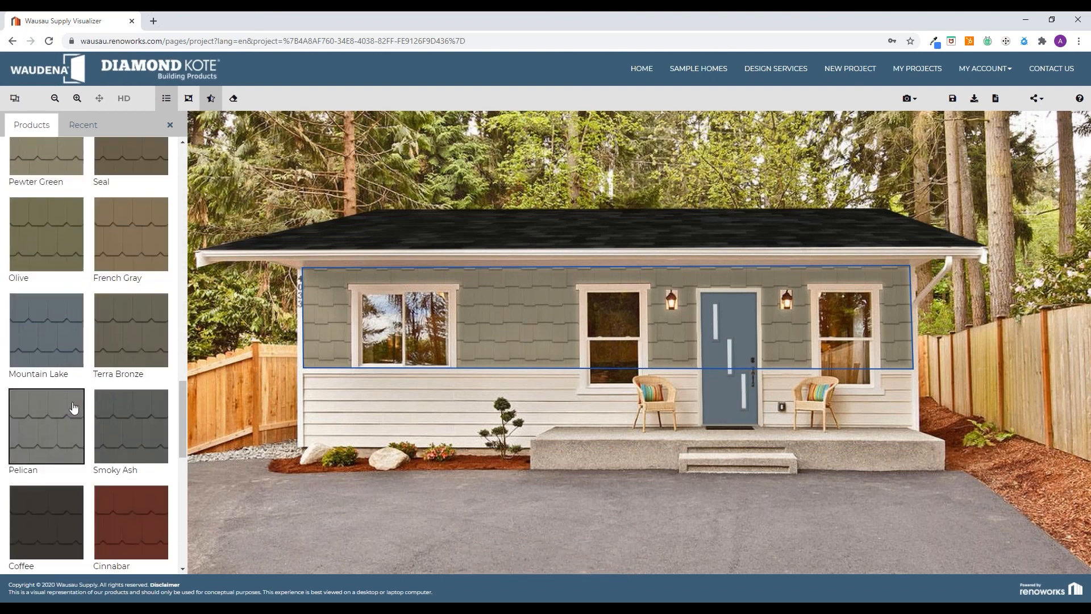
{"action": "scroll", "coordinate": [74, 404], "scroll_direction": "down", "scroll_amount": 5}
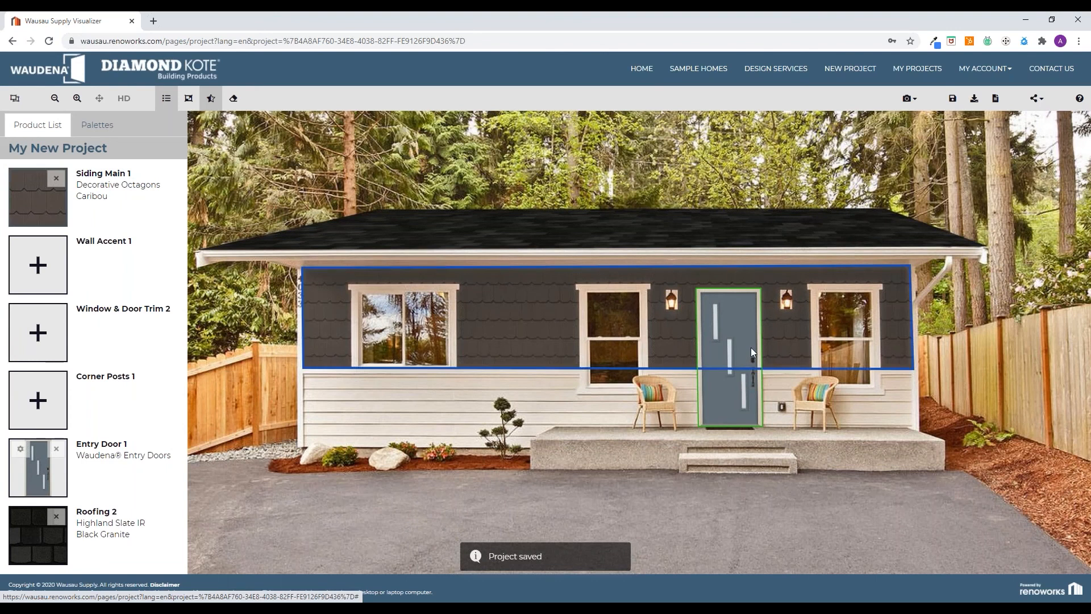
Configure the entry door as Timberline Textured Oak Fiberglass with five horizontal glass panes and a brown panel color, and apply it to the house
{"action": "left_click", "coordinate": [719, 317]}
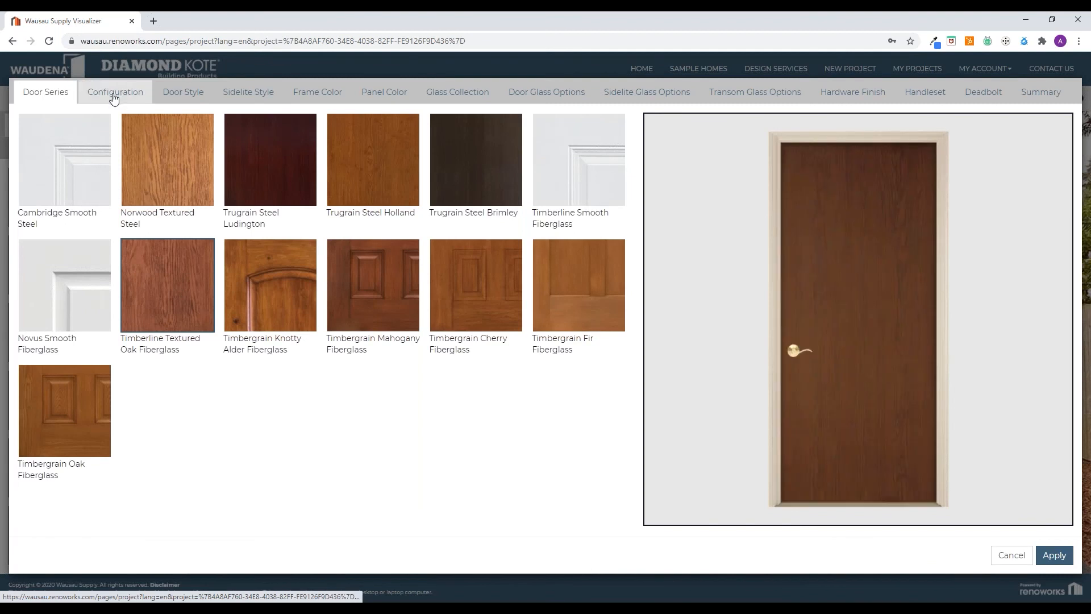
{"action": "left_click", "coordinate": [178, 97]}
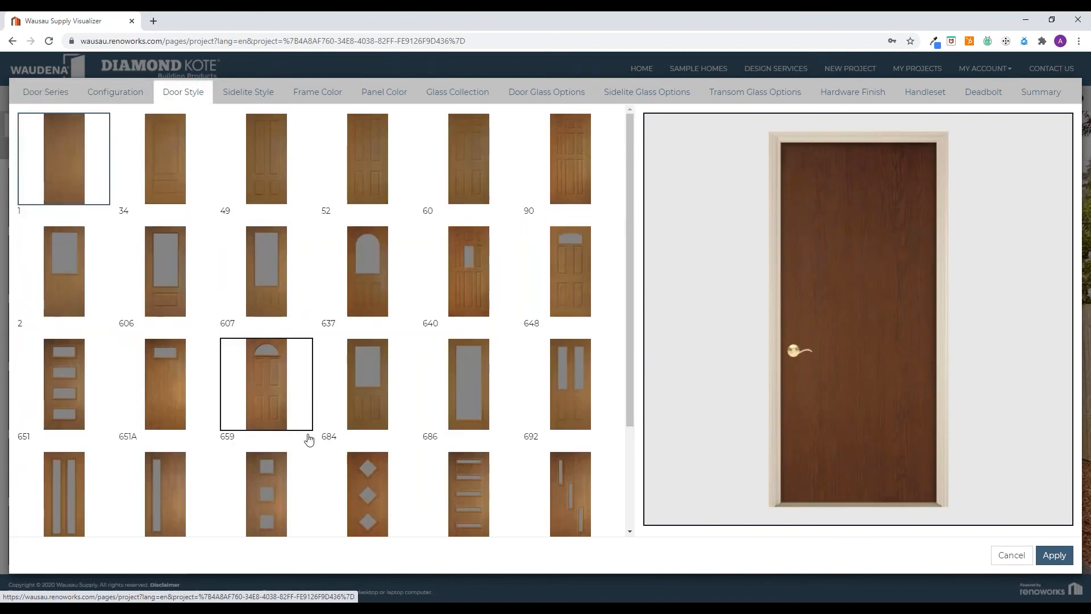
{"action": "left_click", "coordinate": [474, 485]}
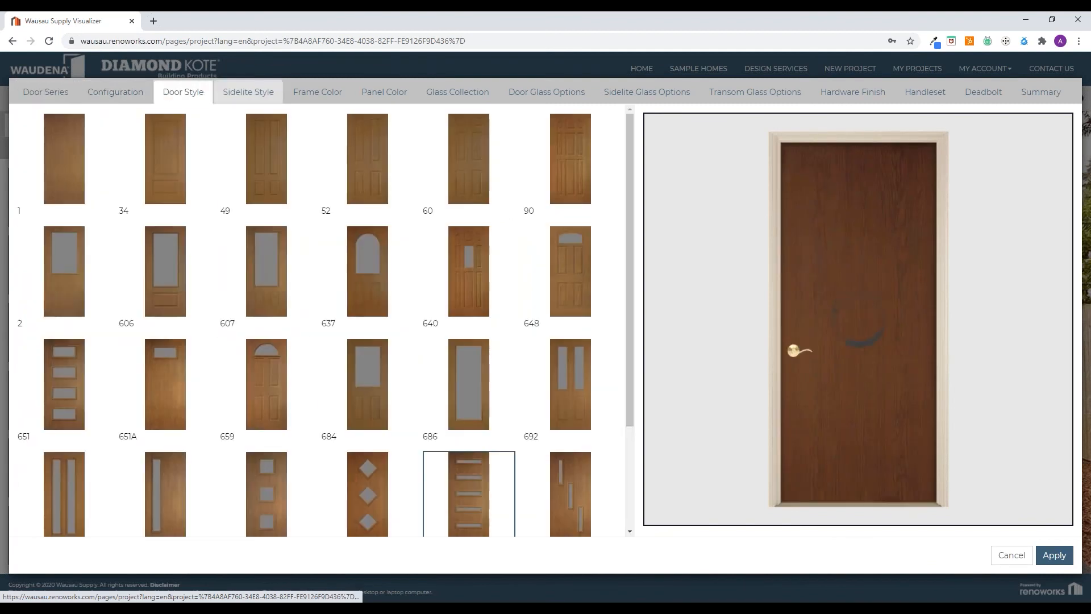
{"action": "left_click", "coordinate": [330, 96]}
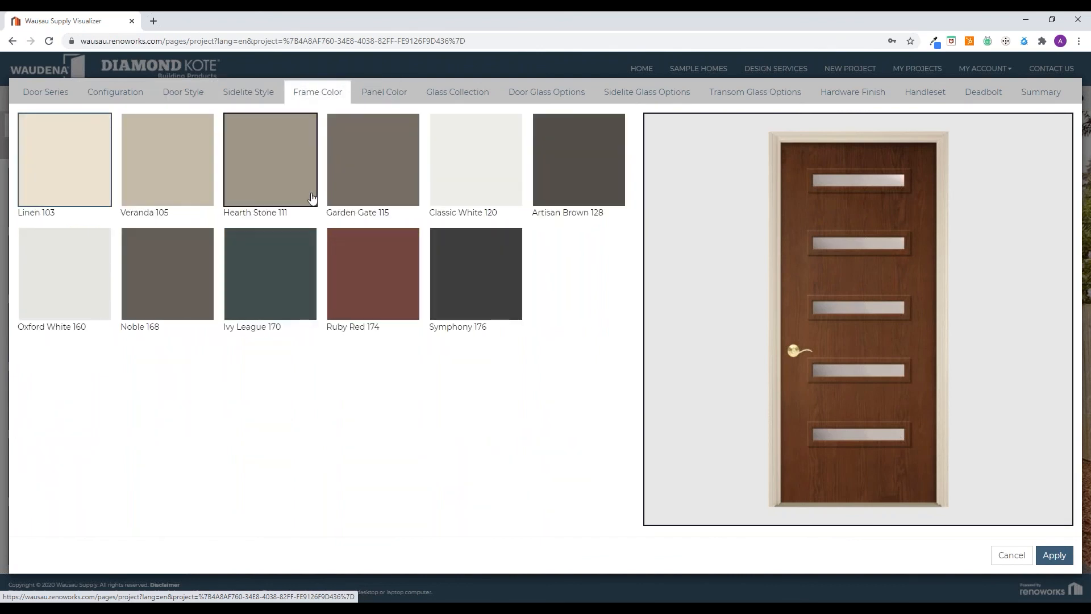
{"action": "left_click", "coordinate": [390, 91]}
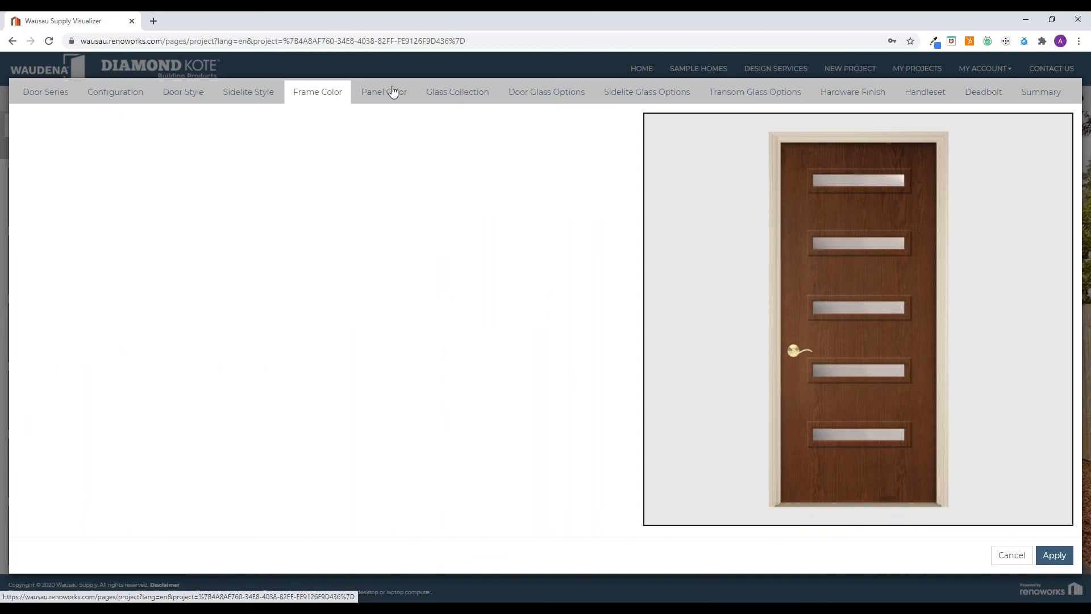
{"action": "left_click", "coordinate": [549, 159]}
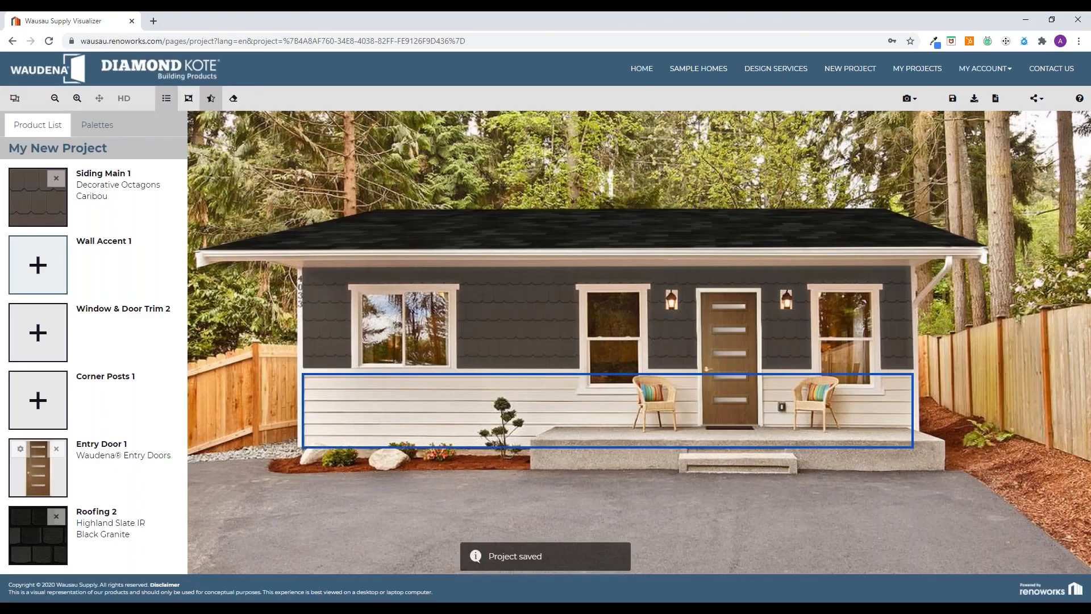
Take a snapshot of the Caribou siding design and recall the three saved snapshots in turn, ending on the Caribou one
{"action": "left_click", "coordinate": [910, 99]}
{"action": "left_click", "coordinate": [868, 131]}
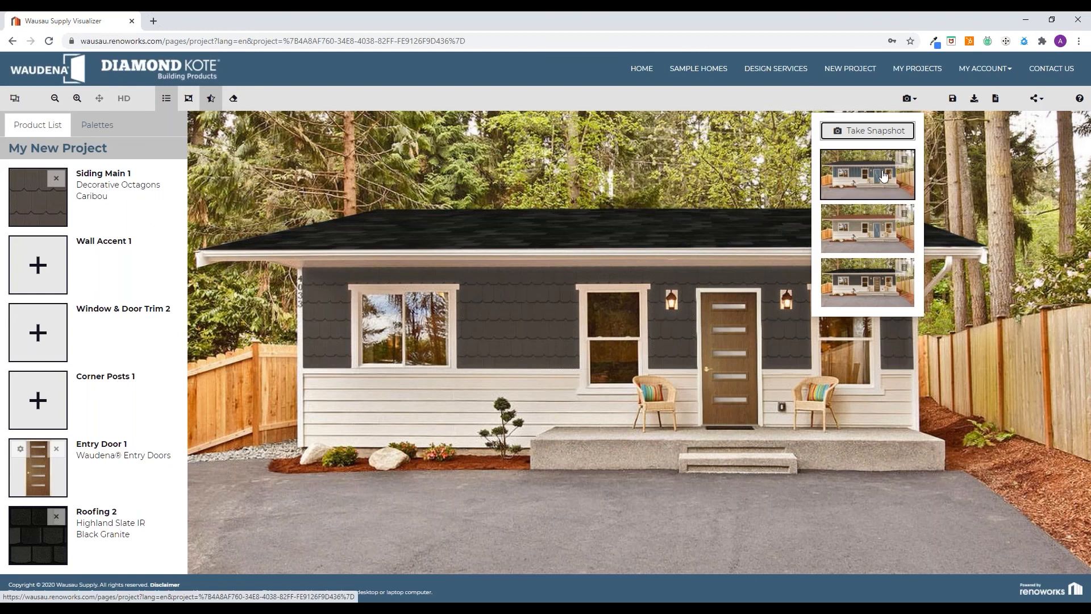
{"action": "left_click", "coordinate": [898, 181]}
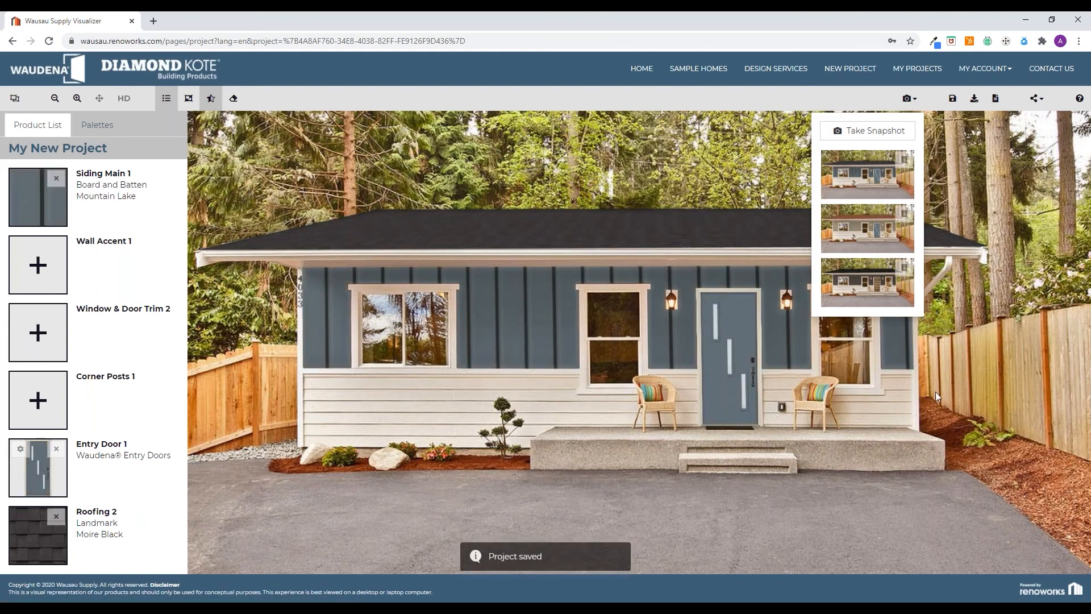
{"action": "left_click", "coordinate": [873, 212]}
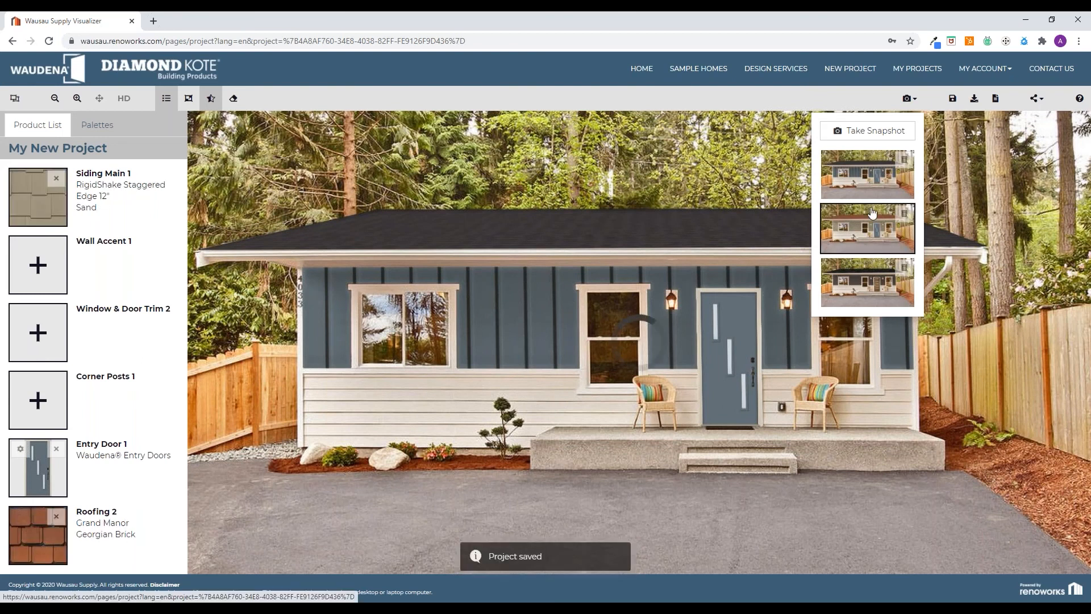
{"action": "left_click", "coordinate": [858, 283]}
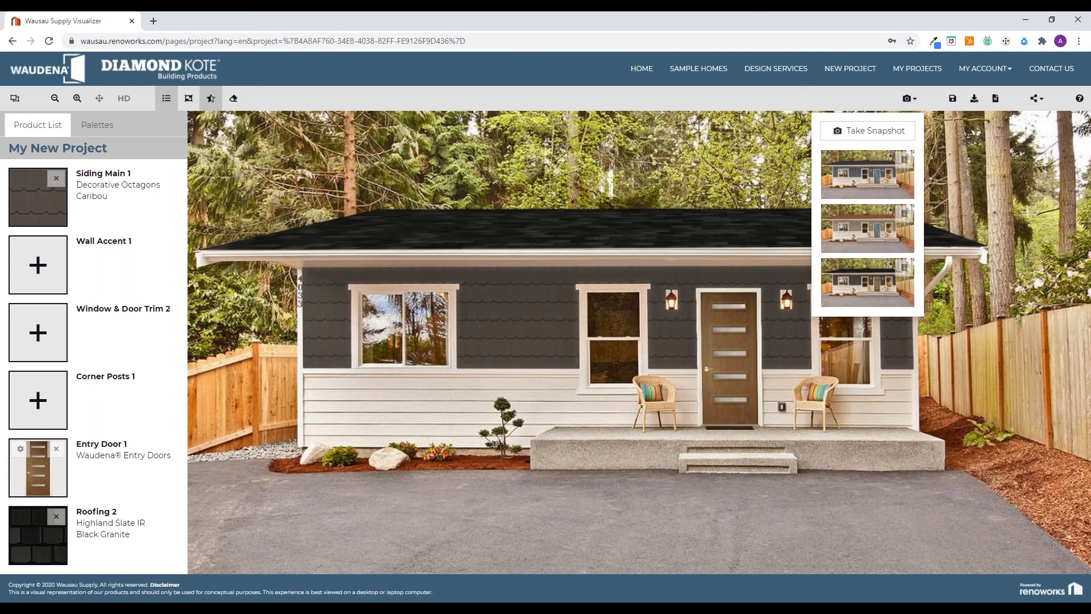
{"action": "left_click", "coordinate": [1006, 155]}
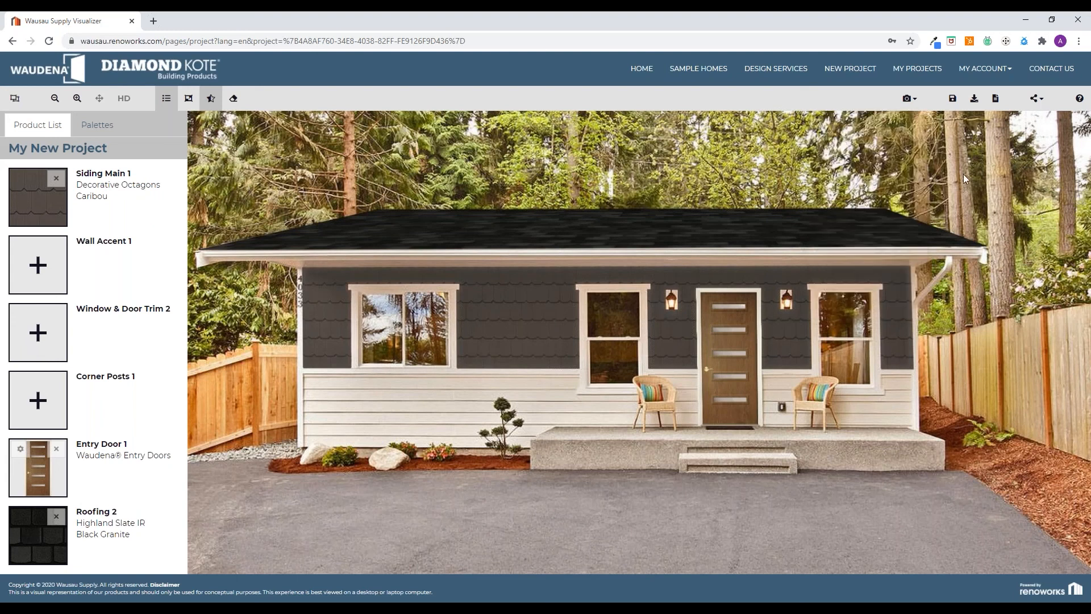
Create a design report that includes all three snapshots and open its preview
{"action": "left_click", "coordinate": [959, 108]}
{"action": "left_click", "coordinate": [1001, 110]}
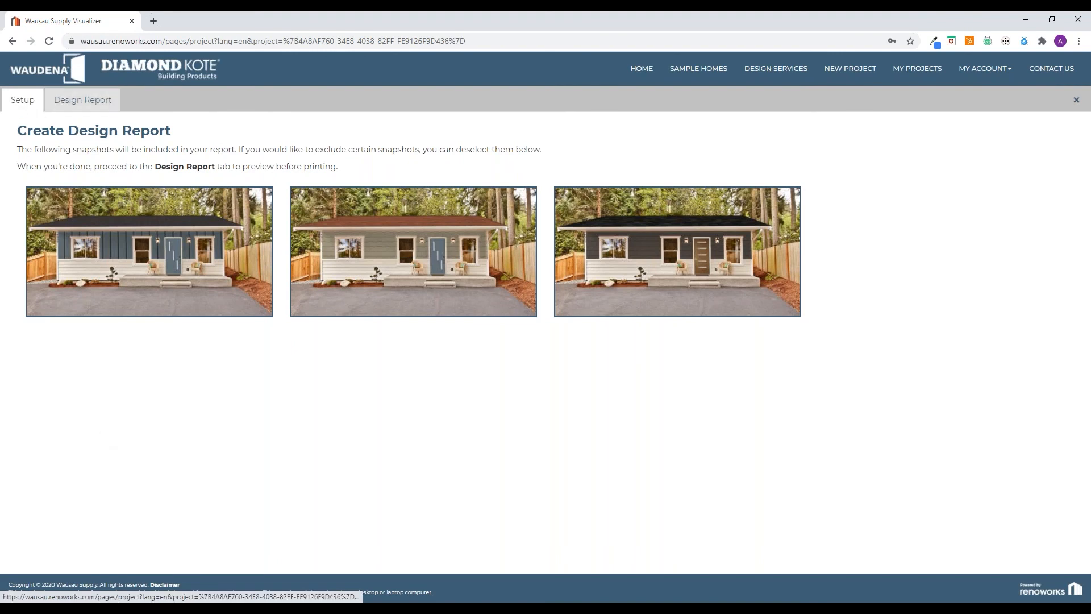
{"action": "left_click", "coordinate": [82, 99]}
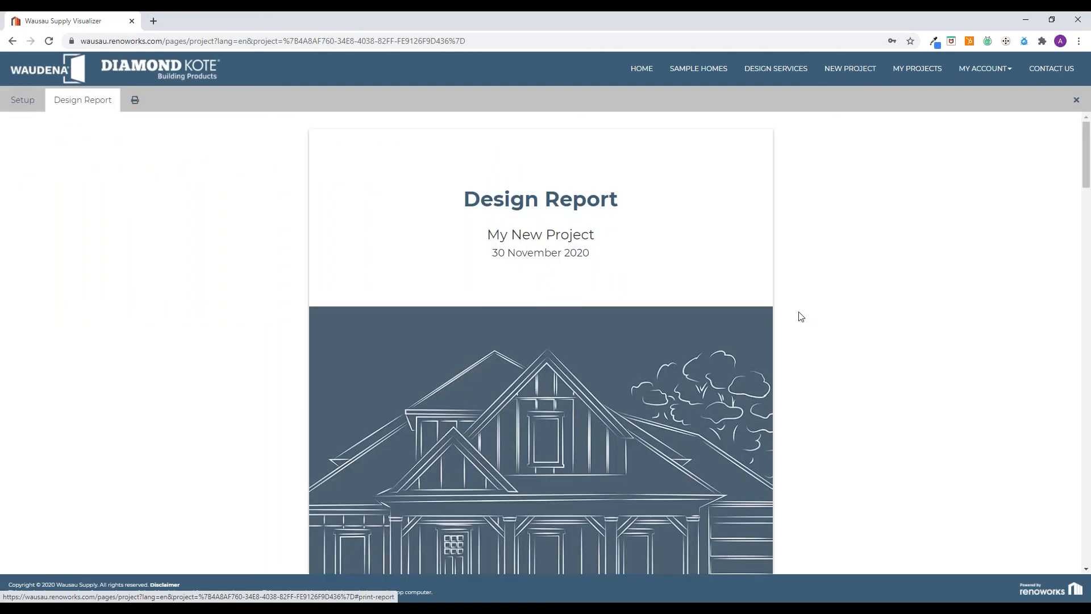
Examine the design report from its cover through each snapshot's siding, entry door and roofing details, and close the report
{"action": "scroll", "coordinate": [802, 316], "scroll_direction": "down", "scroll_amount": 2}
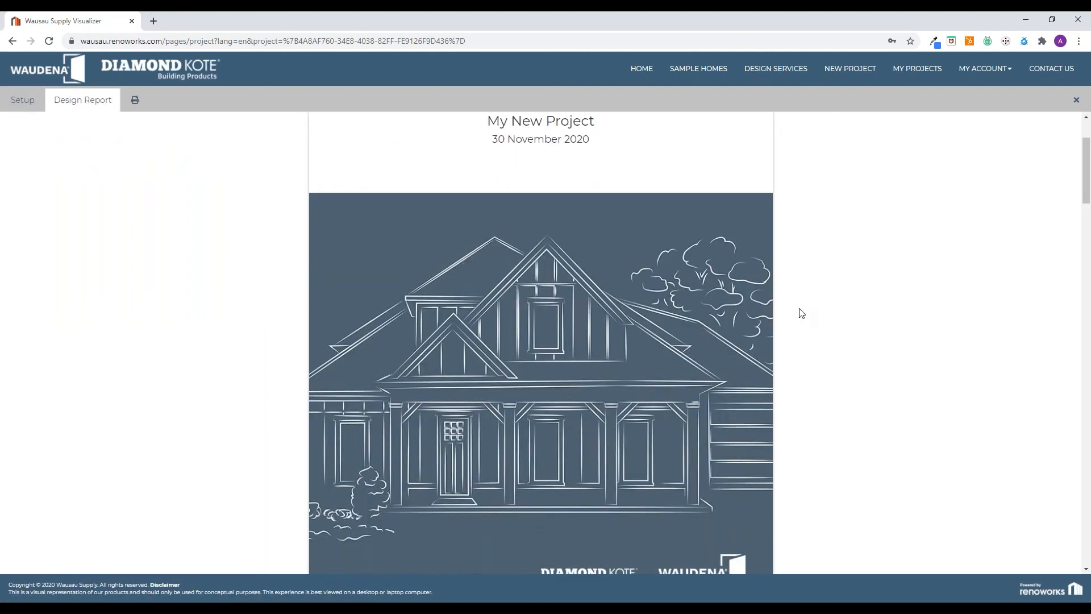
{"action": "scroll", "coordinate": [801, 313], "scroll_direction": "down", "scroll_amount": 1}
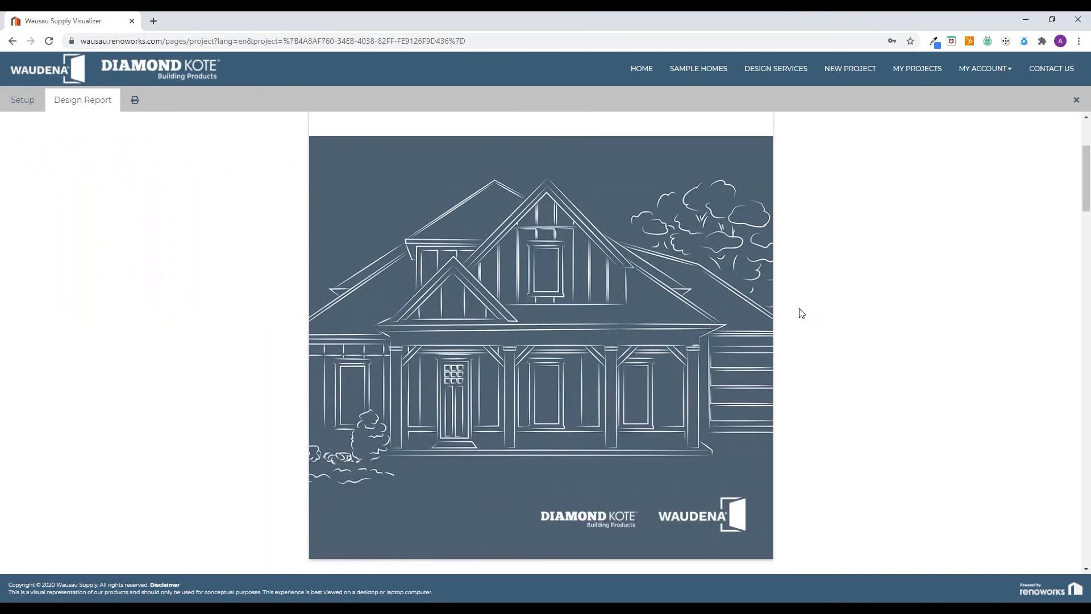
{"action": "scroll", "coordinate": [801, 314], "scroll_direction": "down", "scroll_amount": 1}
{"action": "scroll", "coordinate": [801, 314], "scroll_direction": "up", "scroll_amount": 3}
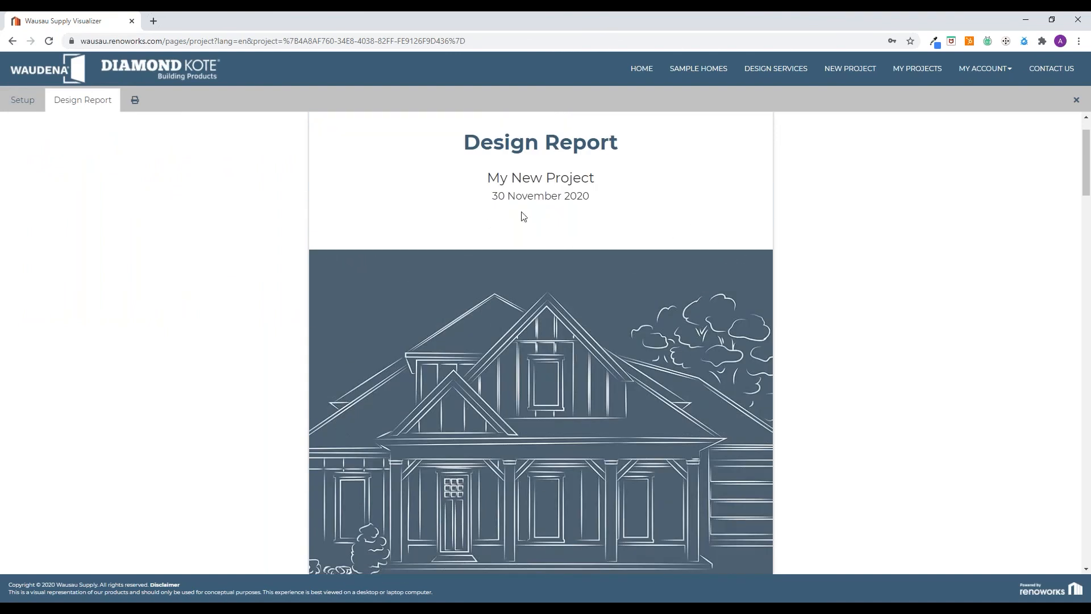
{"action": "scroll", "coordinate": [601, 213], "scroll_direction": "down", "scroll_amount": 5}
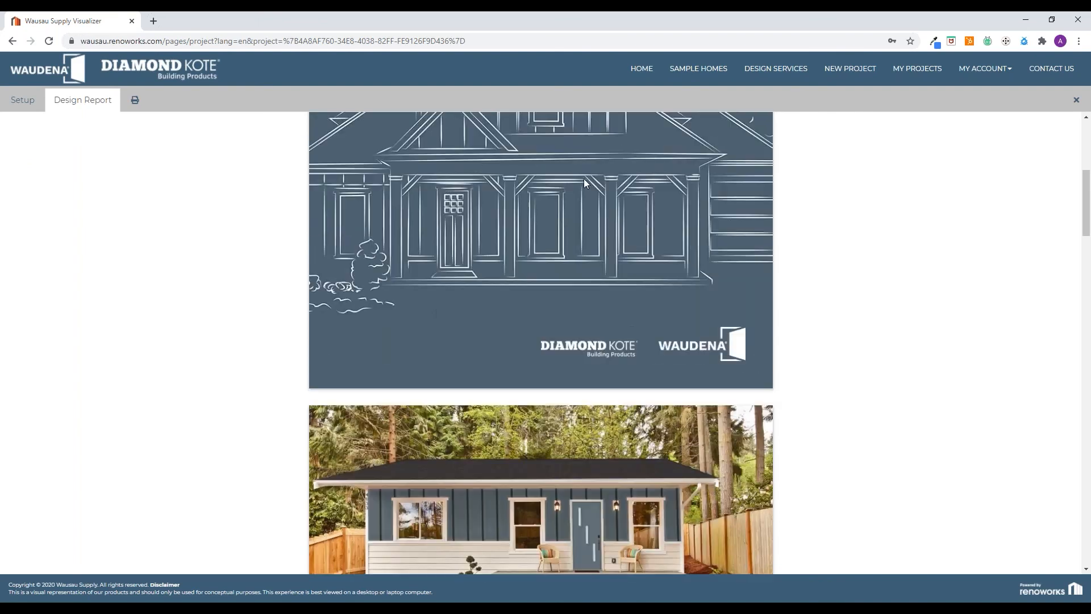
{"action": "scroll", "coordinate": [553, 327], "scroll_direction": "down", "scroll_amount": 5}
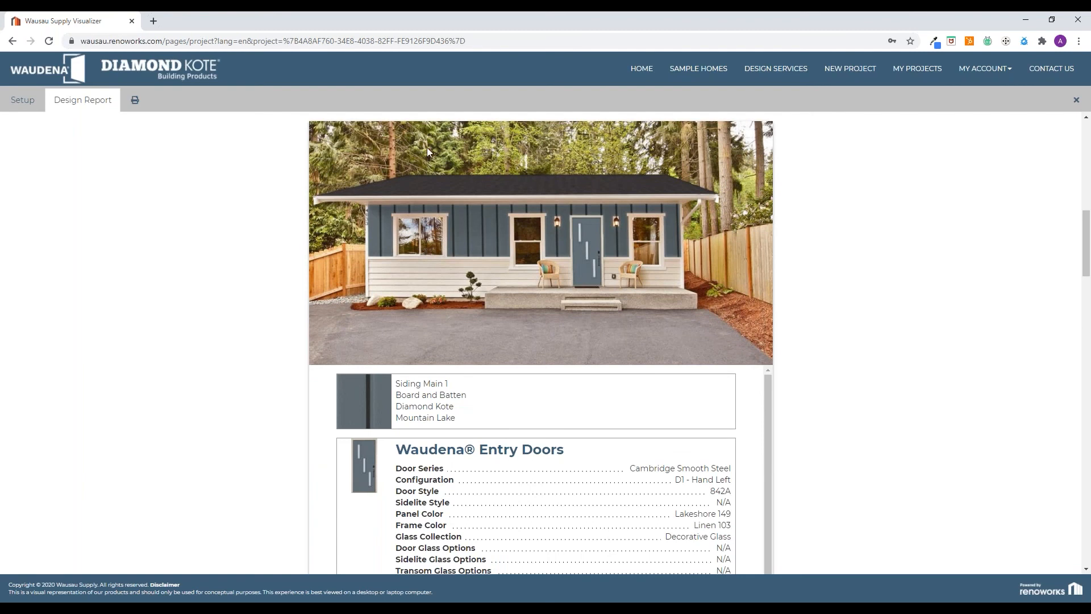
{"action": "scroll", "coordinate": [542, 341], "scroll_direction": "down", "scroll_amount": 3}
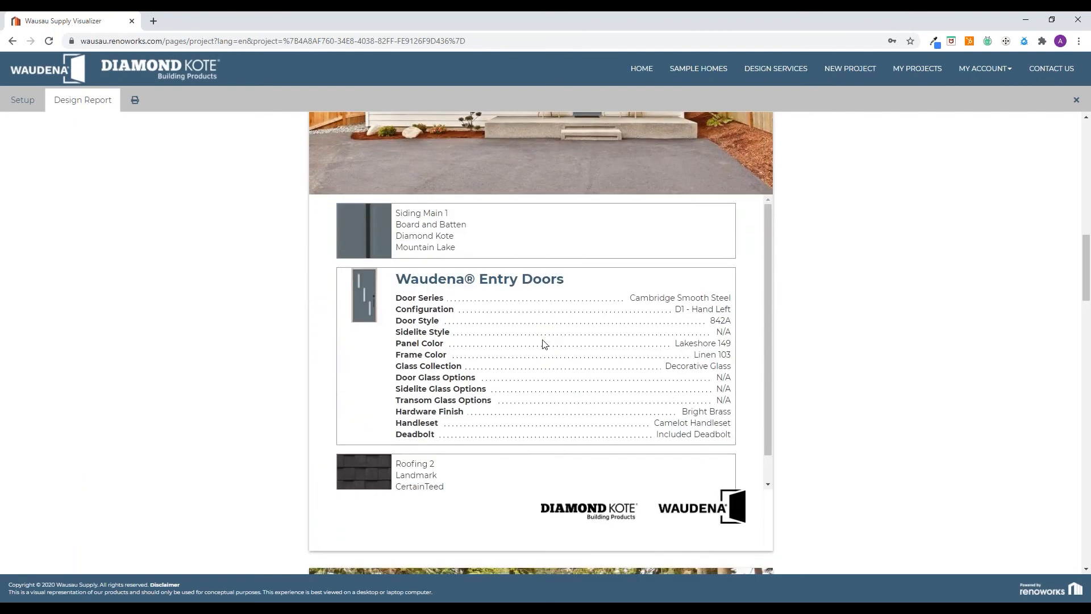
{"action": "scroll", "coordinate": [569, 335], "scroll_direction": "up", "scroll_amount": 2}
{"action": "scroll", "coordinate": [521, 341], "scroll_direction": "down", "scroll_amount": 1}
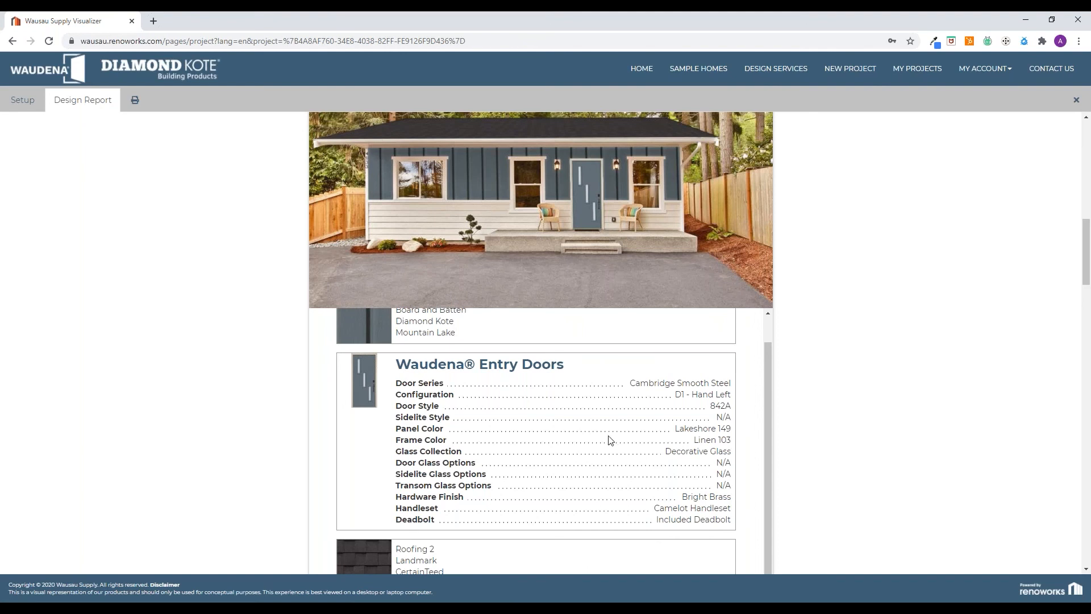
{"action": "scroll", "coordinate": [609, 438], "scroll_direction": "down", "scroll_amount": 10}
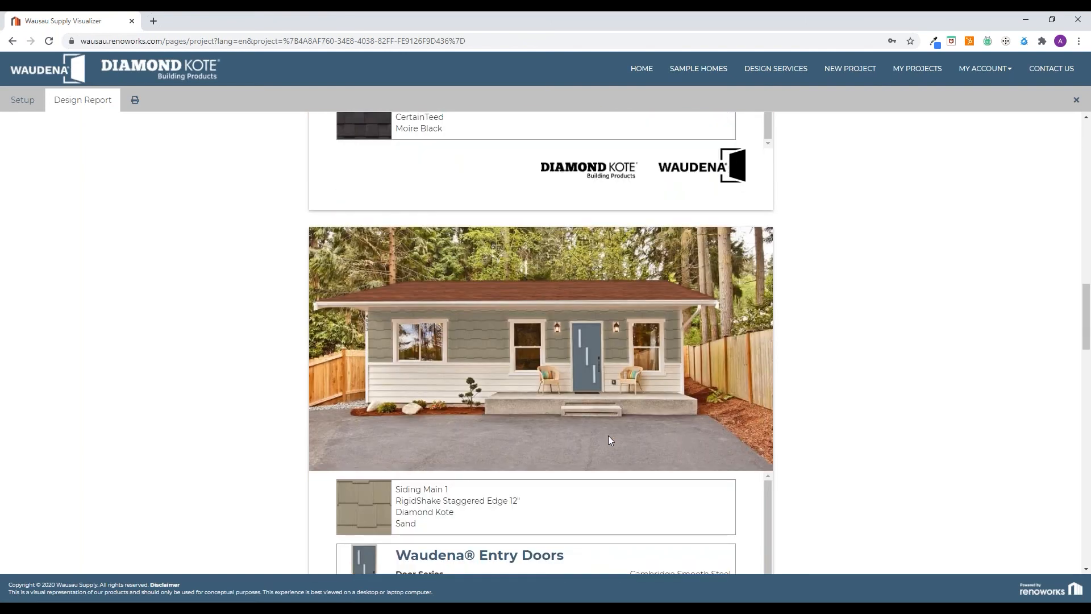
{"action": "scroll", "coordinate": [609, 439], "scroll_direction": "down", "scroll_amount": 5}
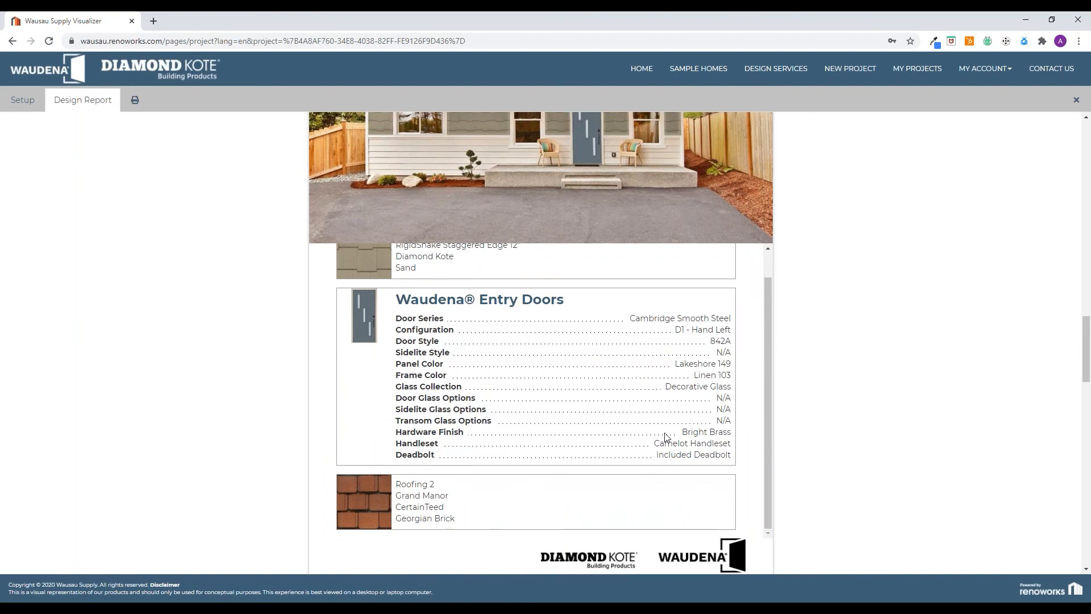
{"action": "scroll", "coordinate": [815, 442], "scroll_direction": "down", "scroll_amount": 6}
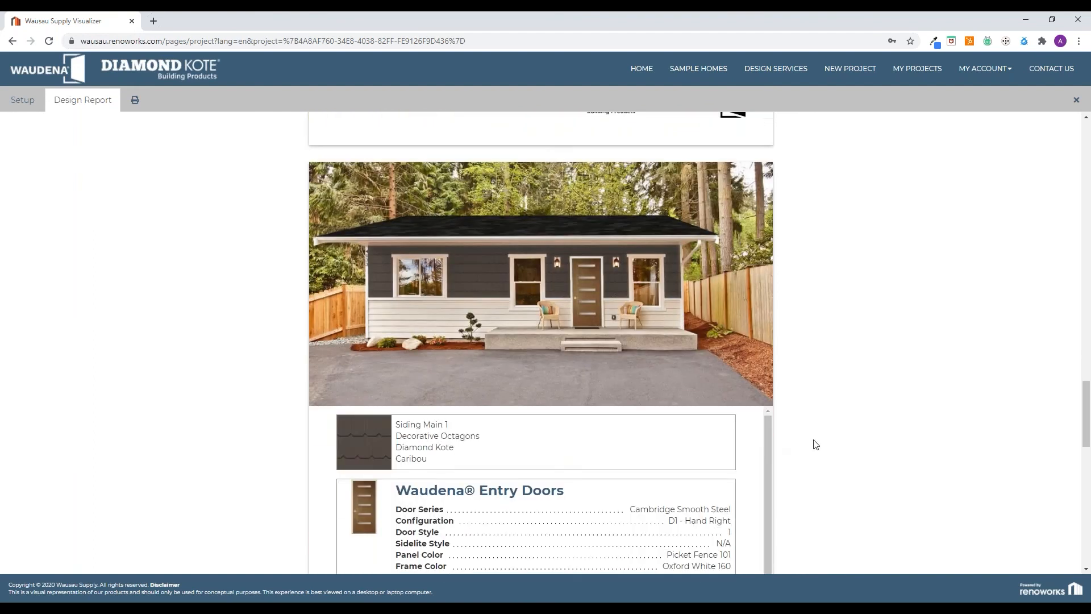
{"action": "scroll", "coordinate": [816, 444], "scroll_direction": "down", "scroll_amount": 3}
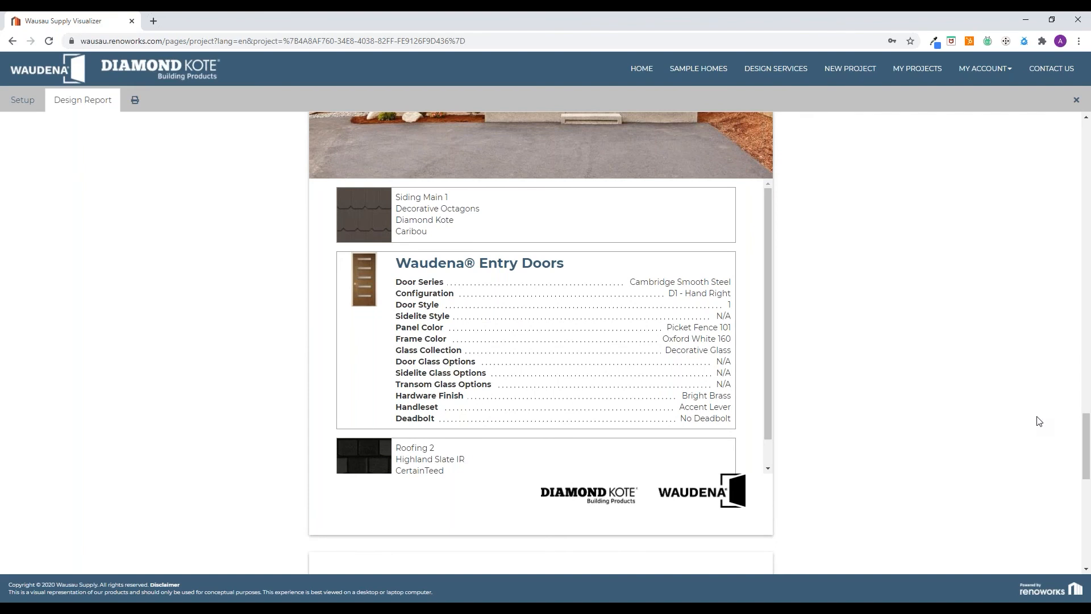
{"action": "scroll", "coordinate": [1037, 420], "scroll_direction": "down", "scroll_amount": 7}
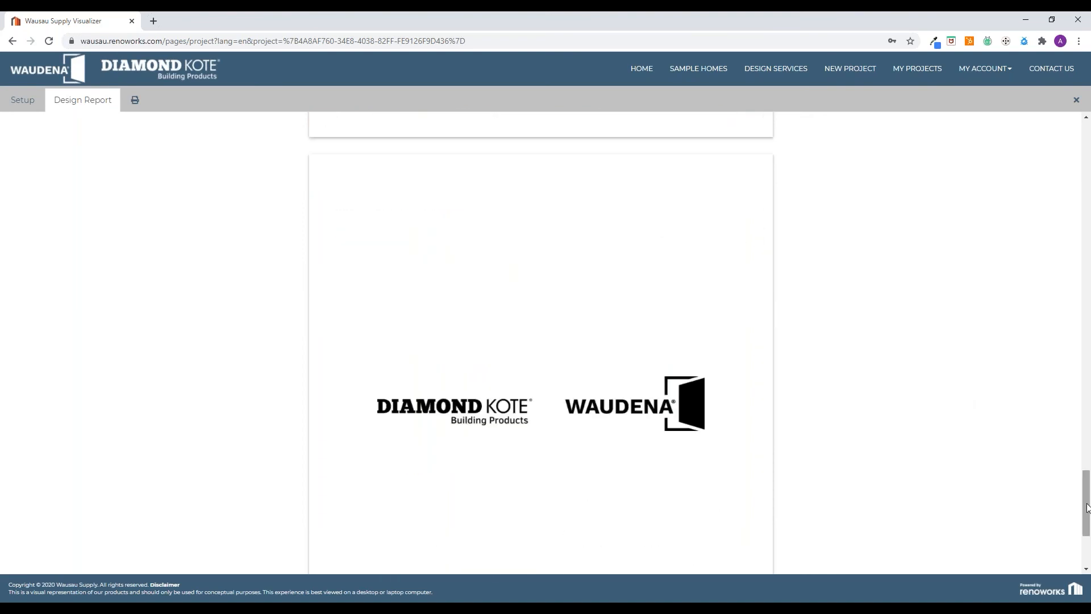
{"action": "scroll", "coordinate": [1085, 426], "scroll_direction": "up", "scroll_amount": 4}
{"action": "left_click_drag", "start_coordinate": [1090, 421], "coordinate": [1080, 106]}
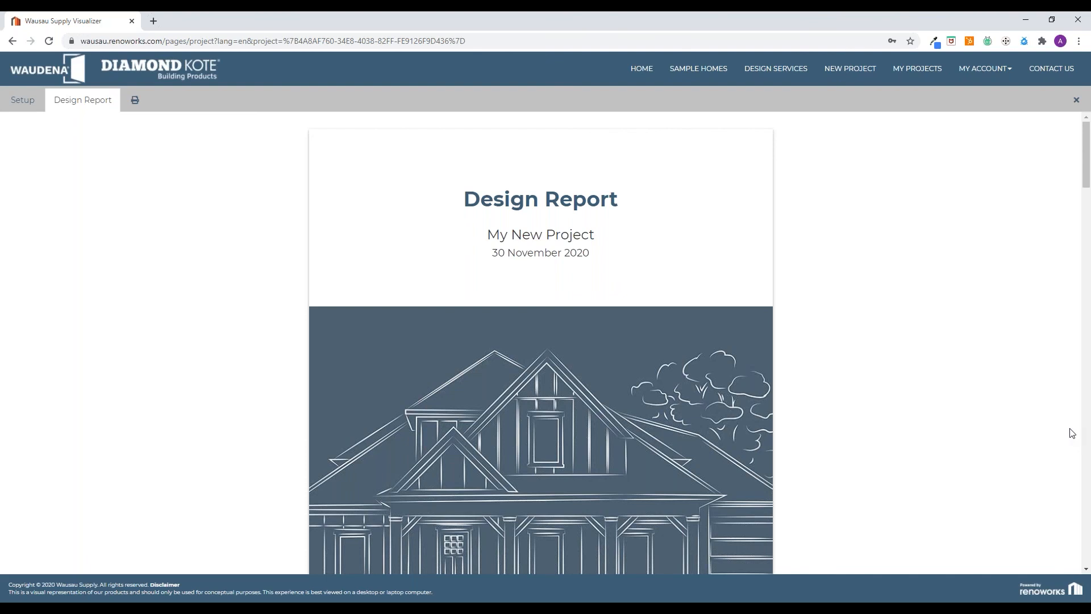
{"action": "left_click", "coordinate": [1074, 102]}
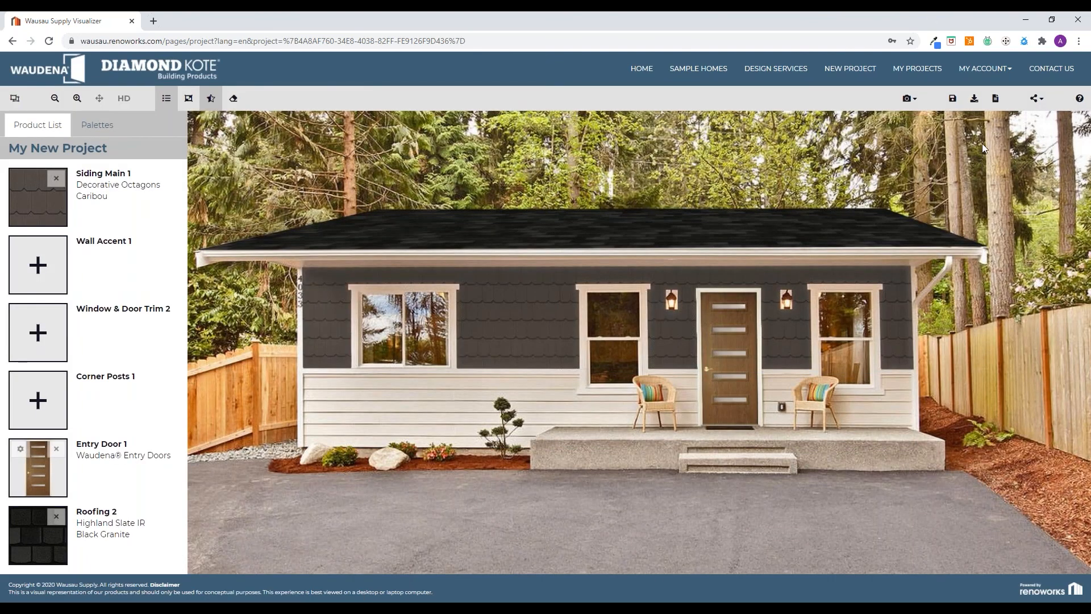
Review the project's sharing options and web address, and read the guide to the design tools
{"action": "left_click", "coordinate": [1042, 100]}
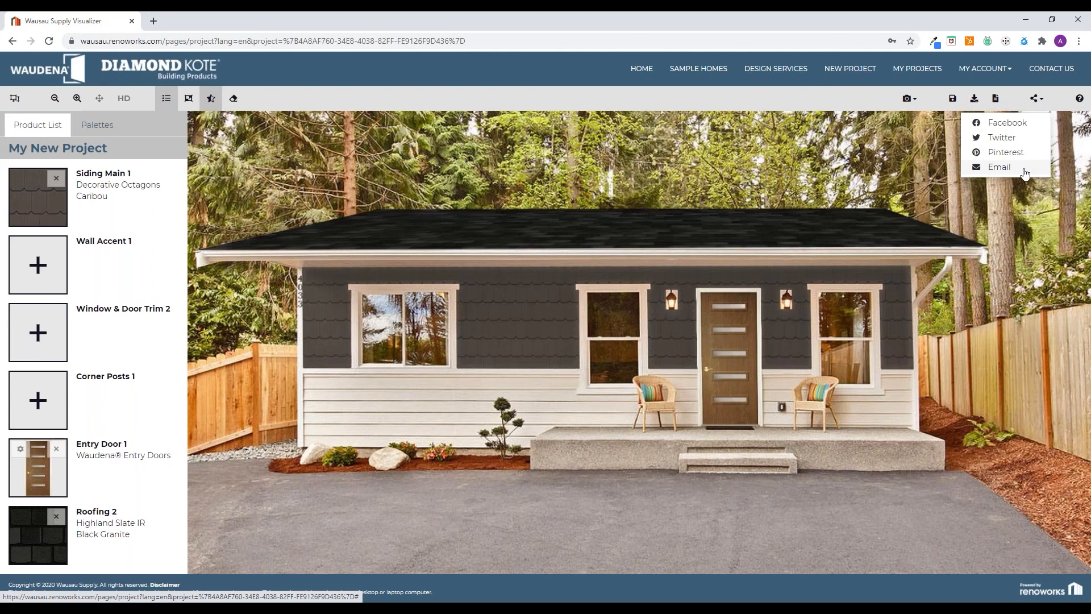
{"action": "left_click", "coordinate": [1024, 250]}
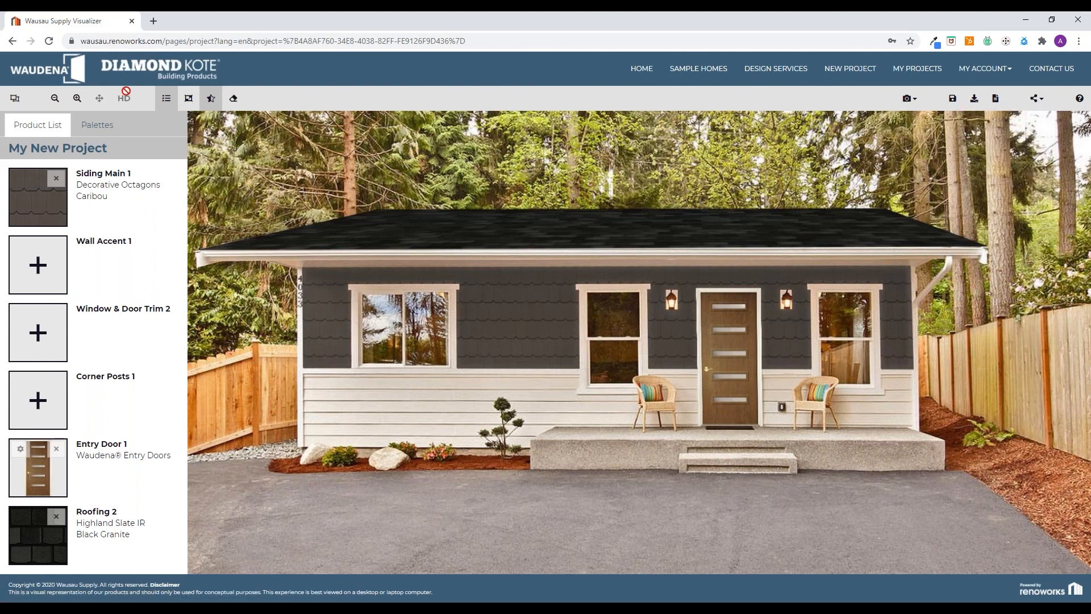
{"action": "left_click_drag", "start_coordinate": [468, 41], "coordinate": [73, 41]}
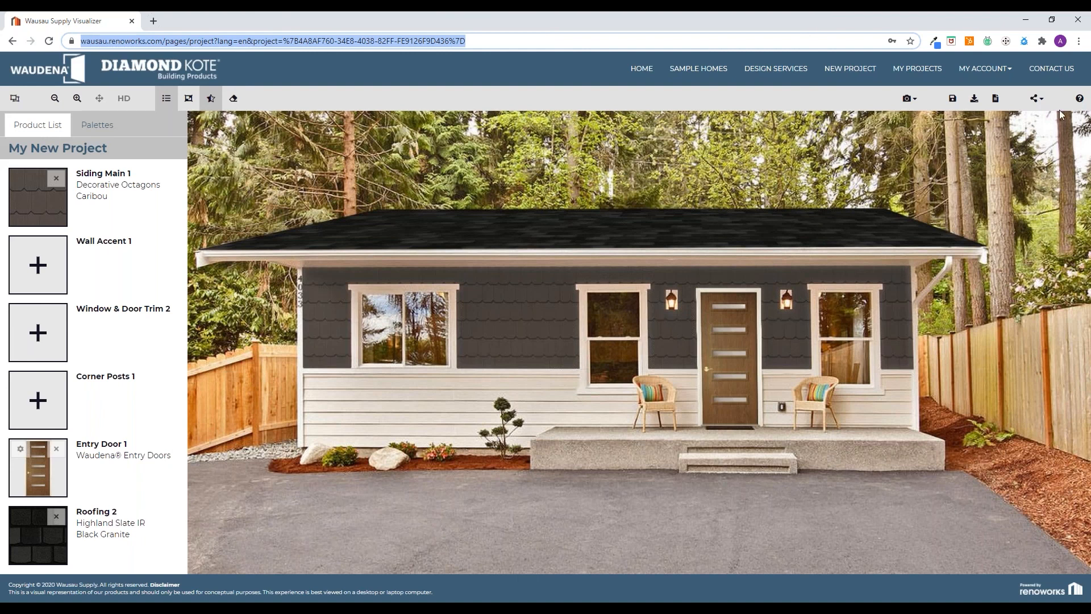
{"action": "left_click", "coordinate": [1074, 101]}
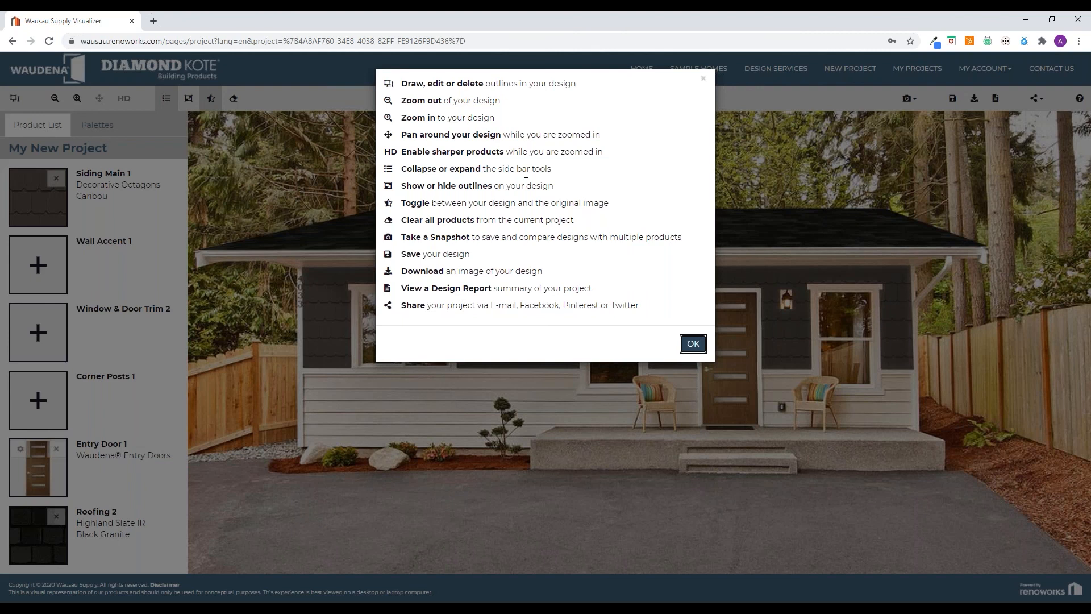
{"action": "key", "text": "Return"}
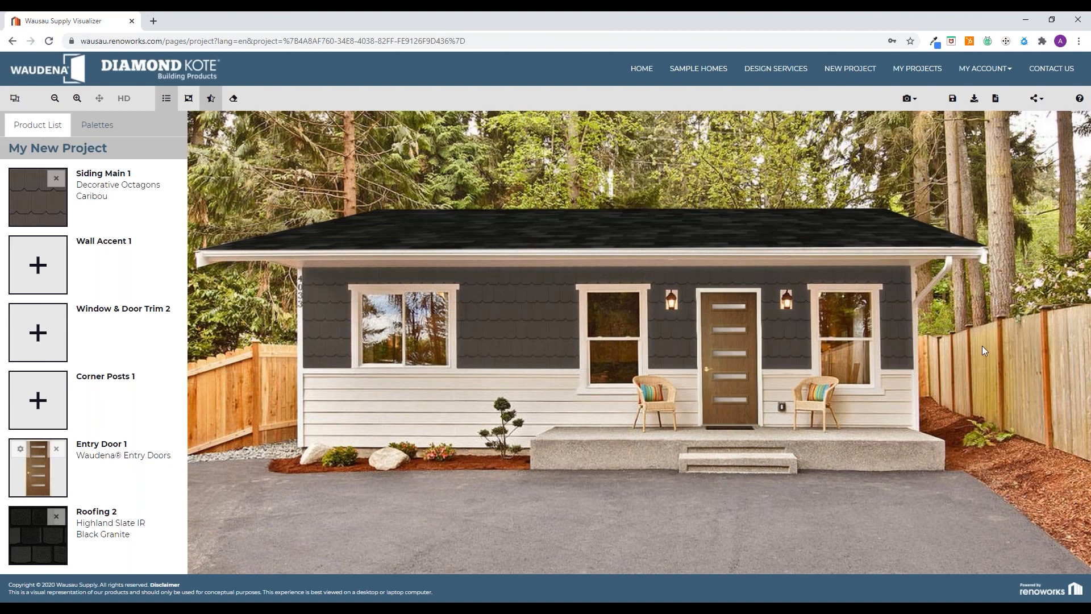
Return to the home page and open the Design Services
{"action": "left_click", "coordinate": [645, 72]}
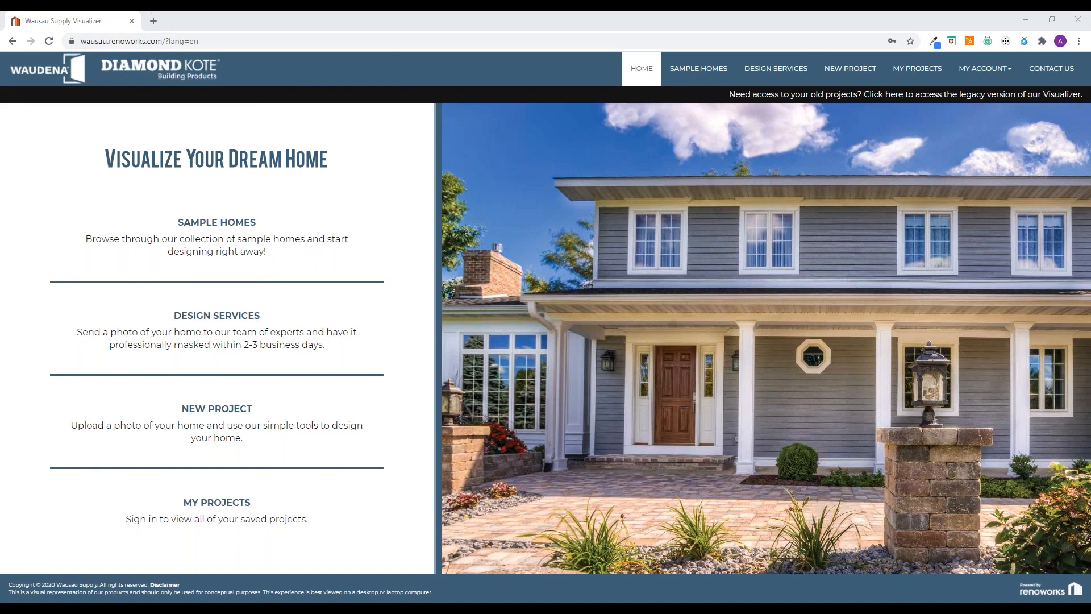
{"action": "left_click", "coordinate": [237, 316]}
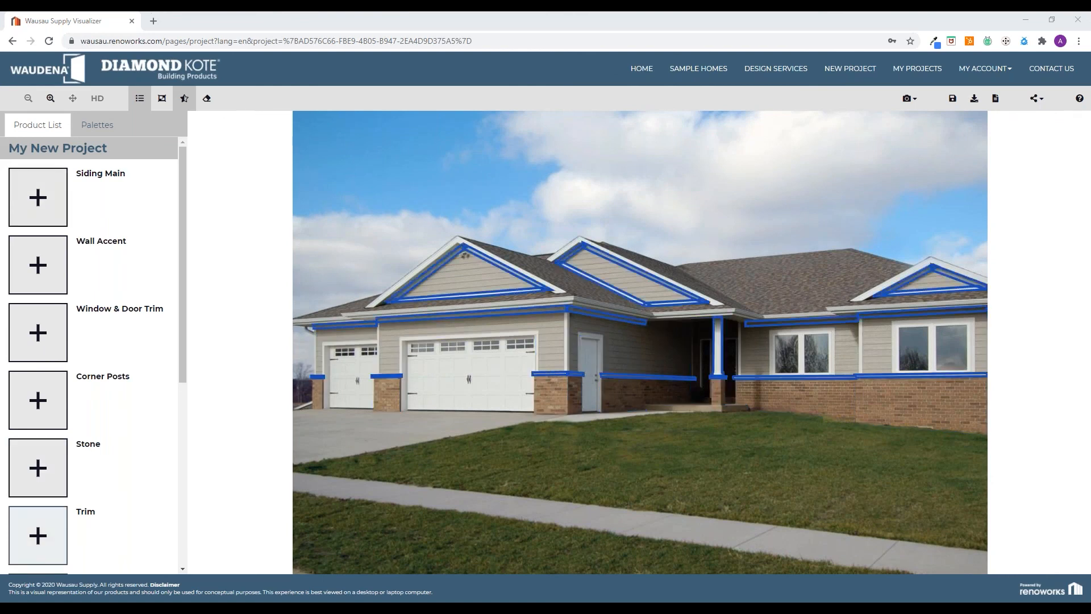
Apply Boral Versetta Ledgestone in Sterling to the stone areas of the professionally masked home
{"action": "left_click", "coordinate": [633, 387]}
{"action": "left_click", "coordinate": [10, 200]}
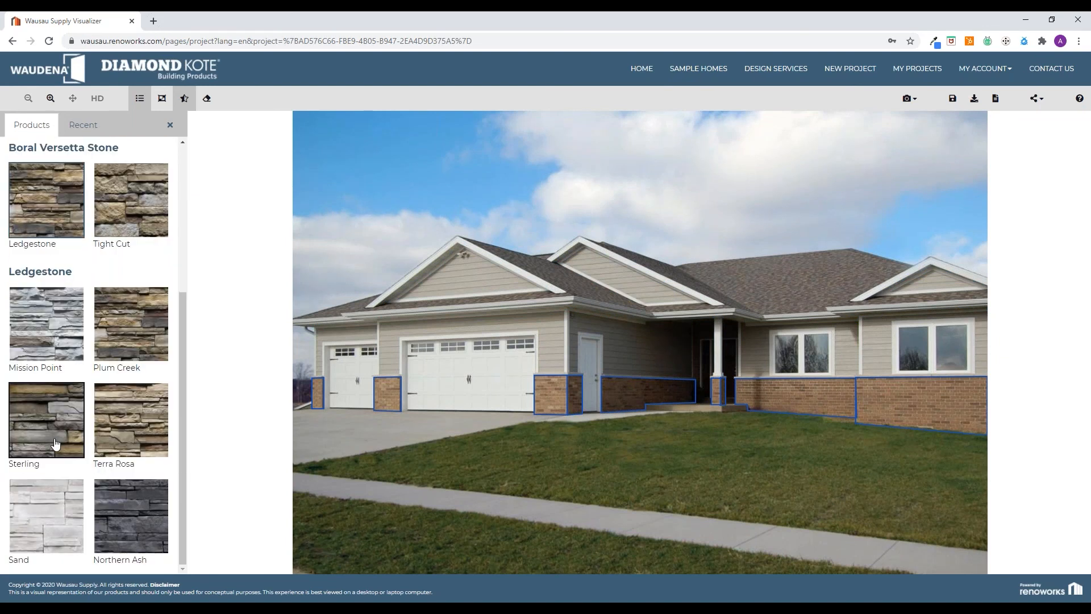
{"action": "left_click", "coordinate": [55, 444]}
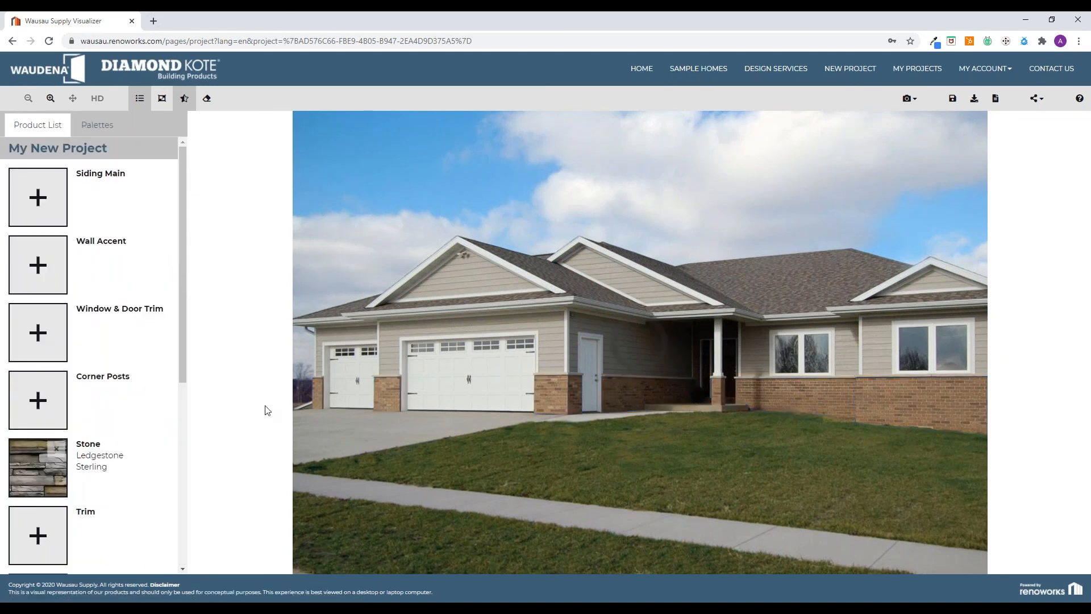
Apply Solid Colors RigidStack Lap 6" siding in Olive to the home's main siding areas
{"action": "left_click", "coordinate": [523, 348]}
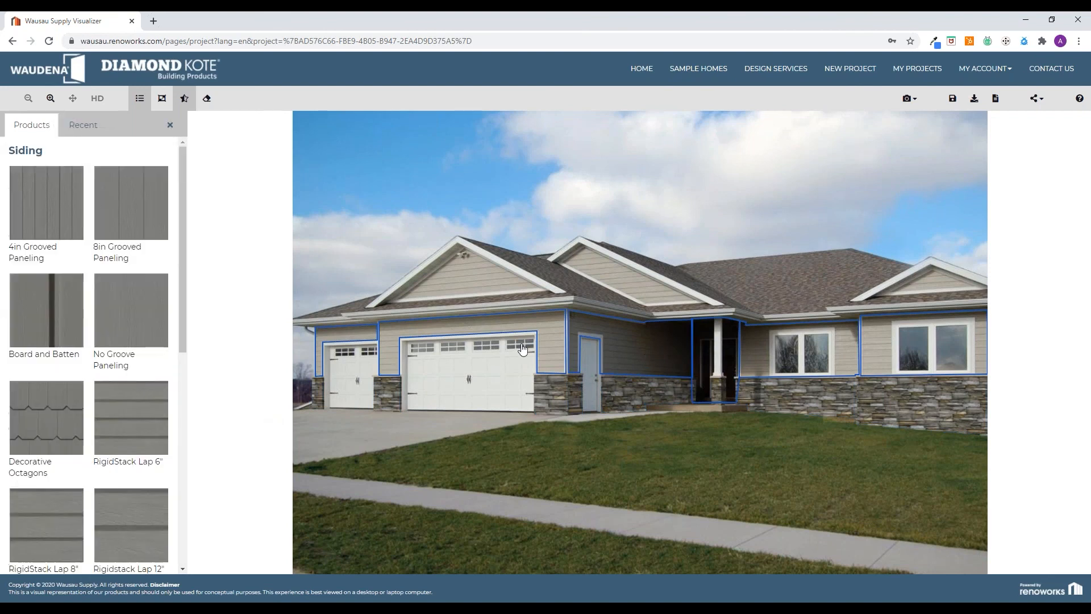
{"action": "scroll", "coordinate": [112, 409], "scroll_direction": "down", "scroll_amount": 7}
{"action": "scroll", "coordinate": [130, 336], "scroll_direction": "down", "scroll_amount": 4}
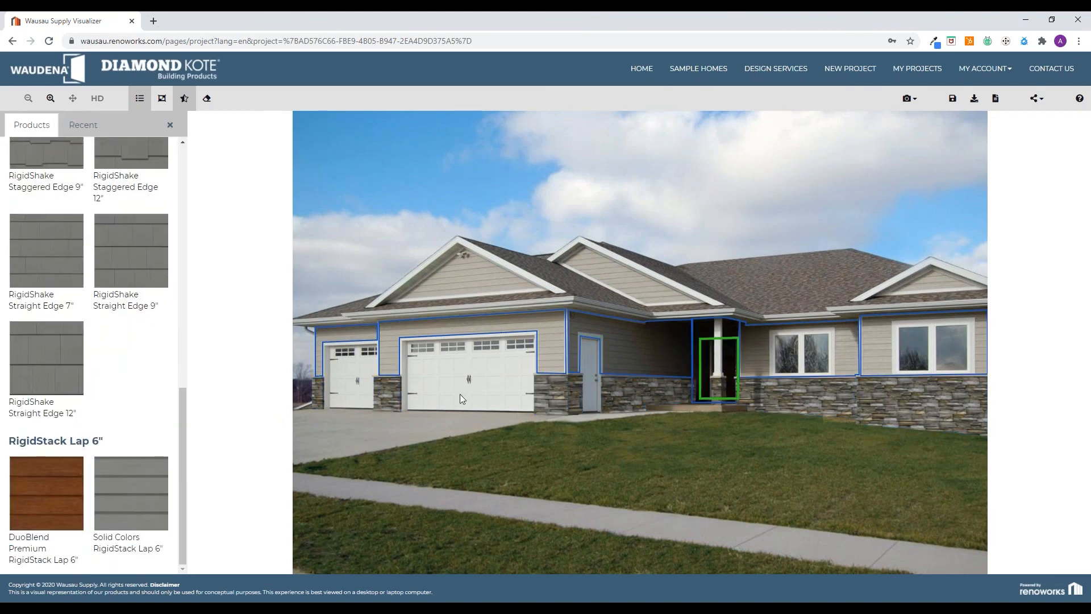
{"action": "left_click", "coordinate": [104, 494]}
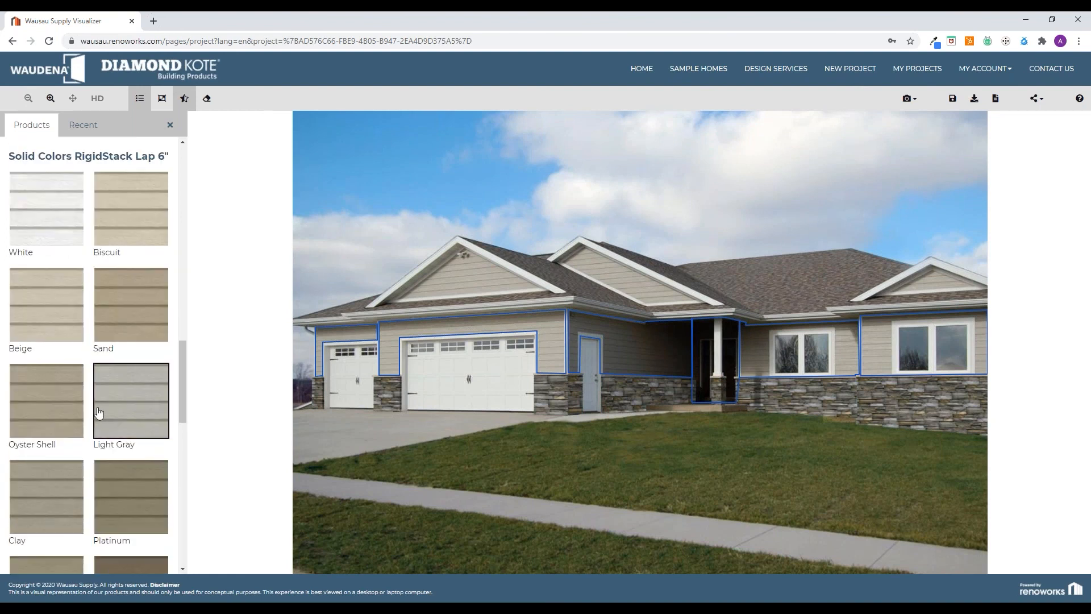
{"action": "scroll", "coordinate": [70, 396], "scroll_direction": "down", "scroll_amount": 5}
{"action": "left_click", "coordinate": [71, 396]}
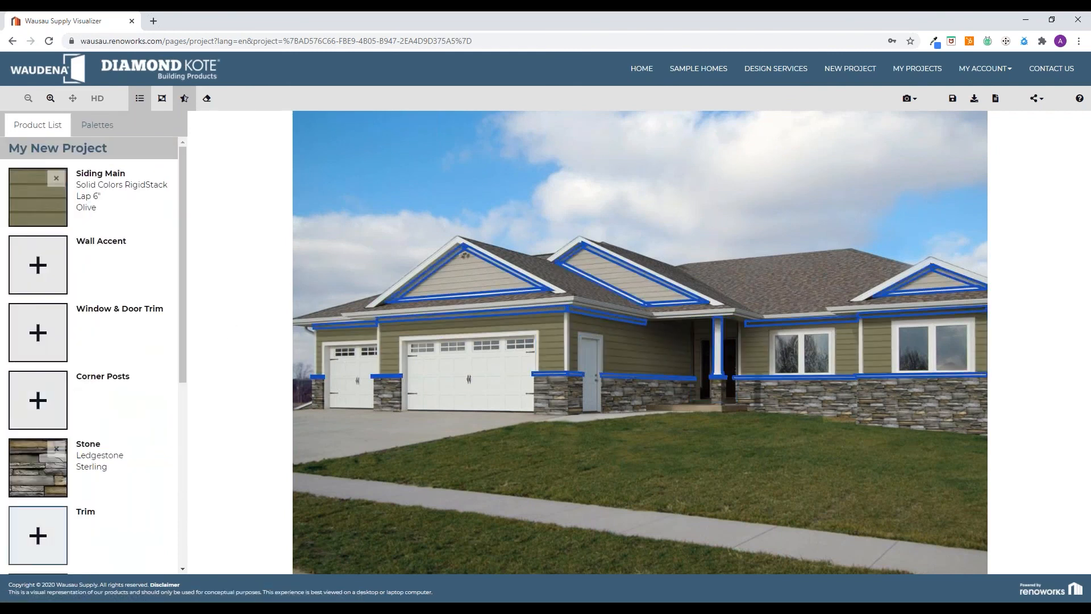
Apply RigidShake Staggered Edge 7" siding in Clay to the wall accents in the gables
{"action": "left_click", "coordinate": [38, 535]}
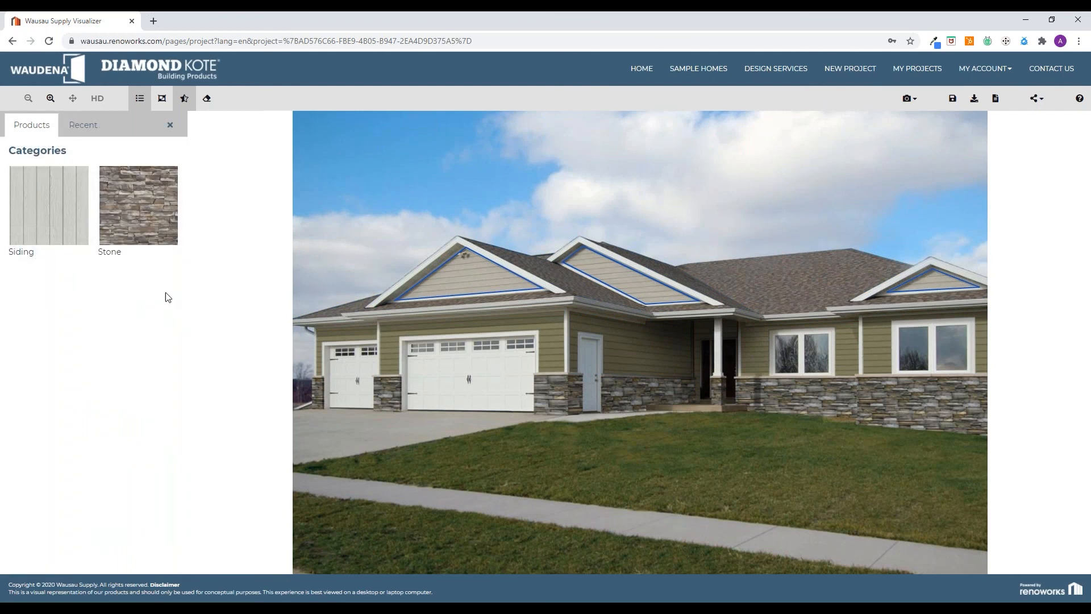
{"action": "left_click", "coordinate": [64, 211]}
{"action": "scroll", "coordinate": [85, 420], "scroll_direction": "down", "scroll_amount": 5}
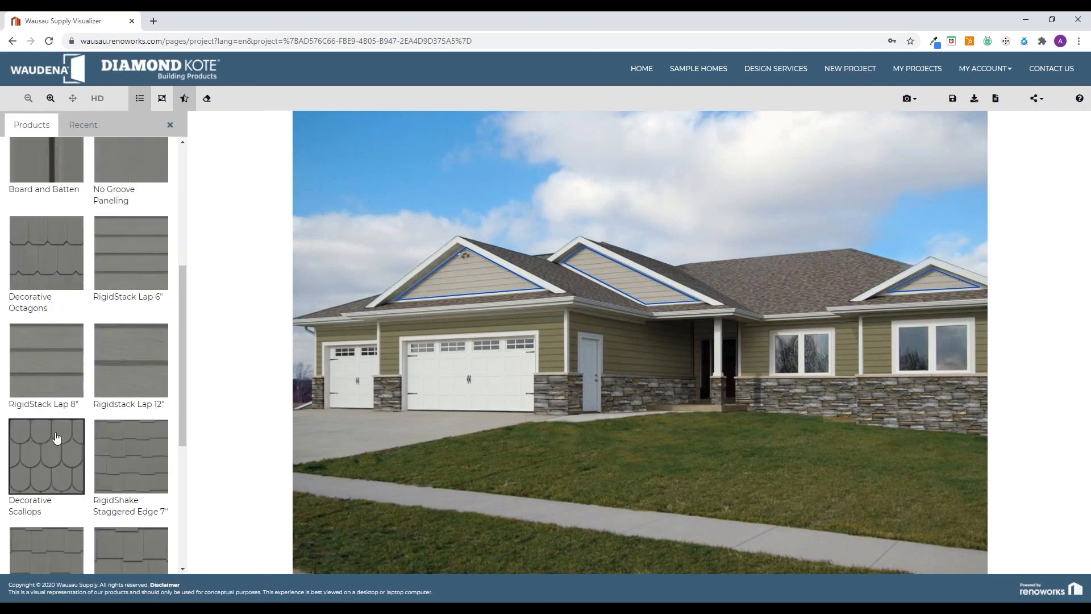
{"action": "left_click", "coordinate": [137, 444]}
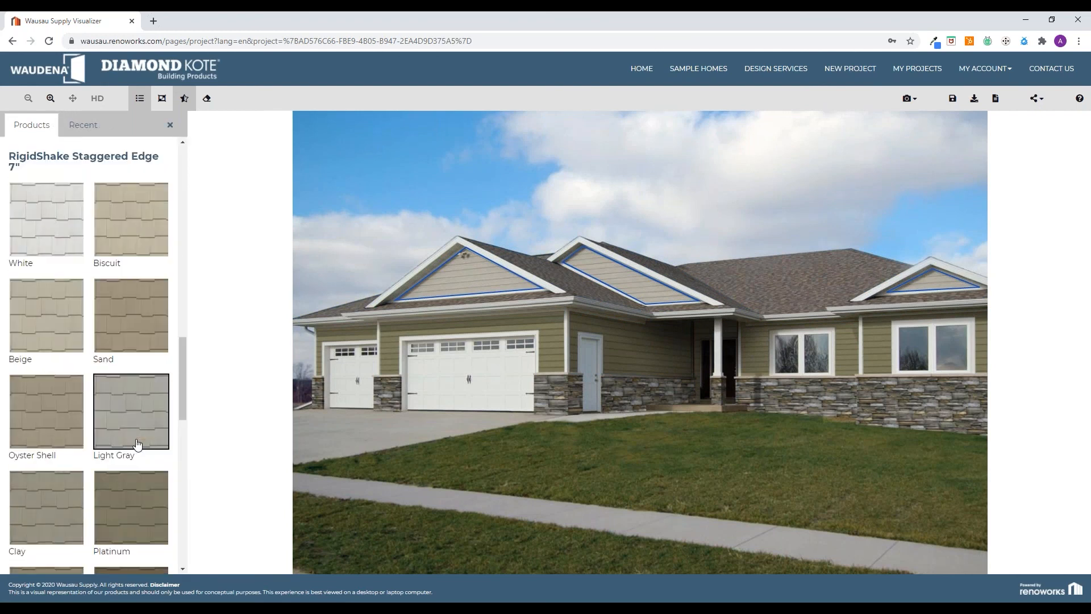
{"action": "left_click", "coordinate": [52, 533]}
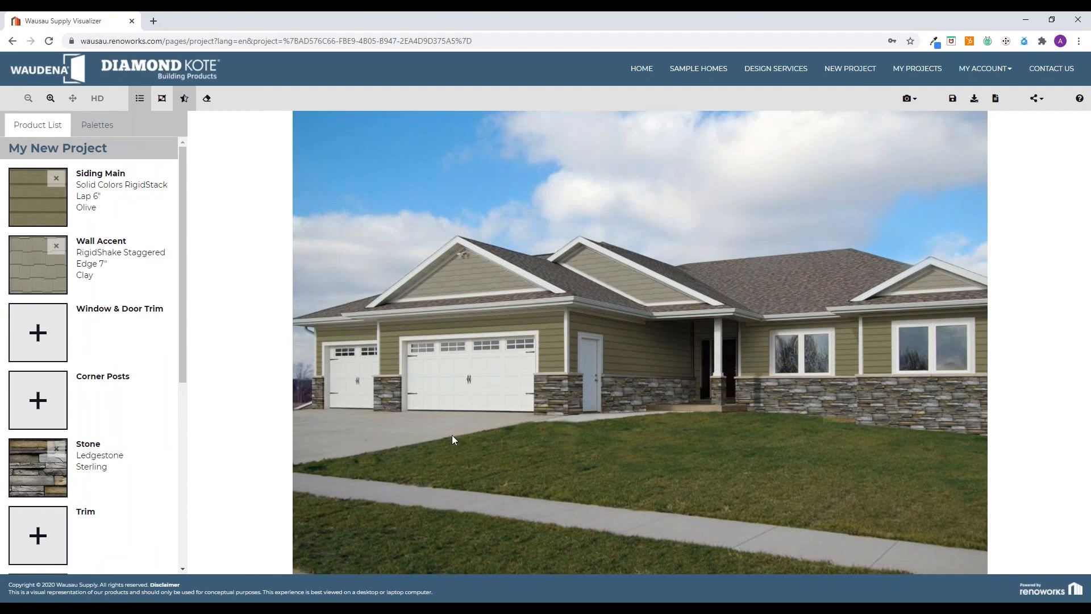
Apply the solid color Clay to the home's trim
{"action": "left_click", "coordinate": [38, 535]}
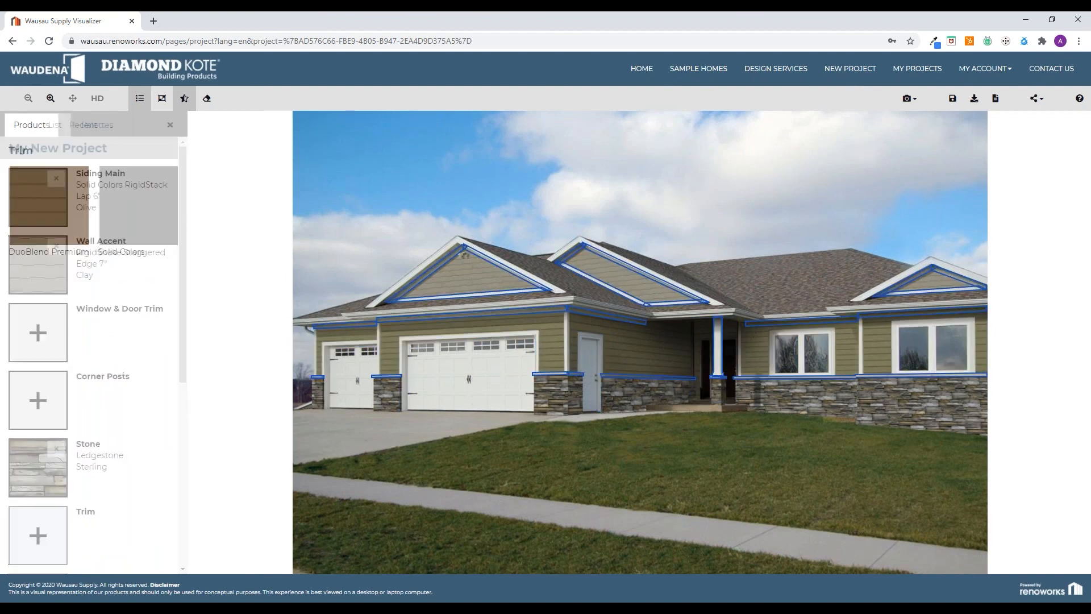
{"action": "left_click", "coordinate": [99, 223]}
{"action": "scroll", "coordinate": [83, 429], "scroll_direction": "down", "scroll_amount": 2}
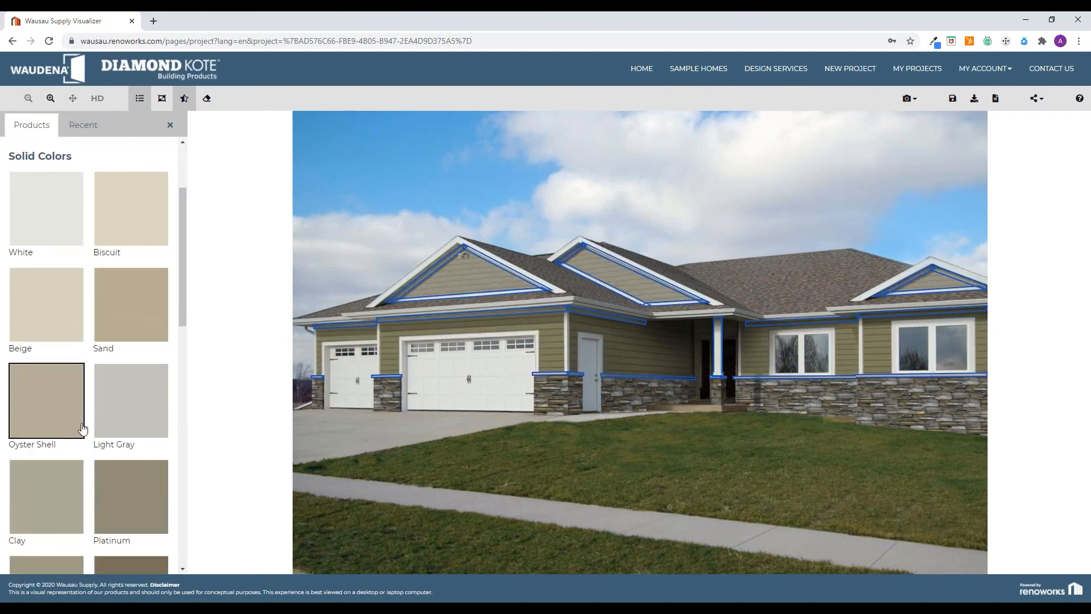
{"action": "left_click", "coordinate": [63, 514]}
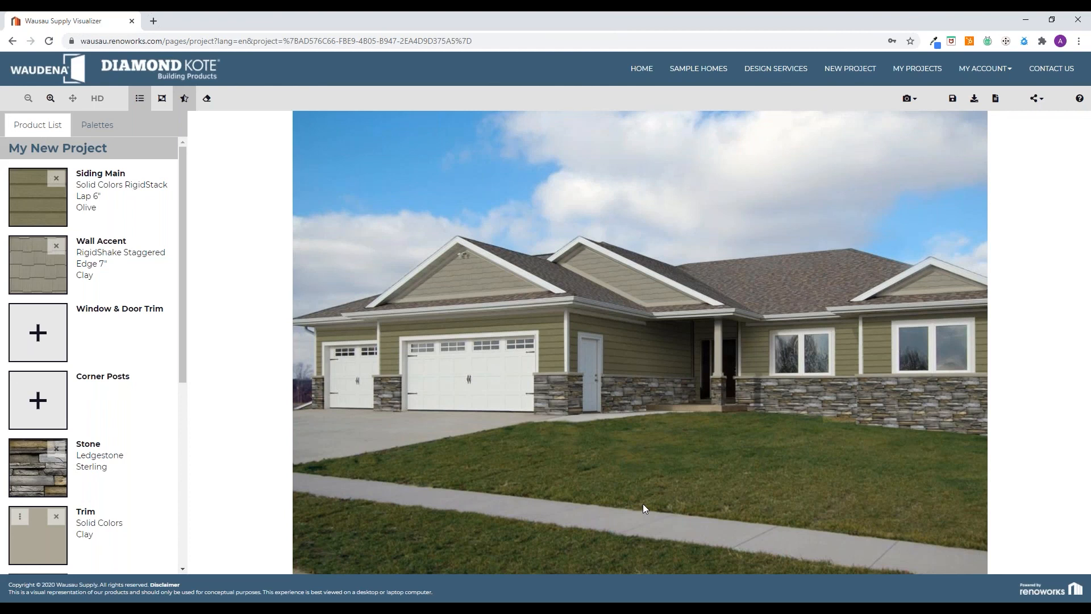
Return to the home page, open the saved projects and look through the whole collection
{"action": "left_click", "coordinate": [651, 74]}
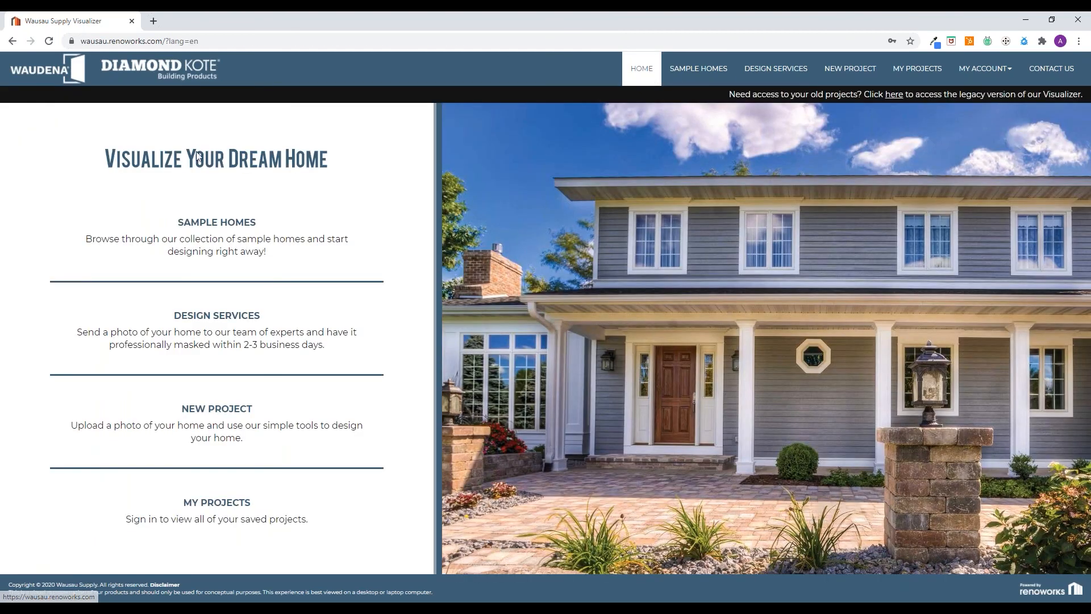
{"action": "left_click", "coordinate": [938, 83]}
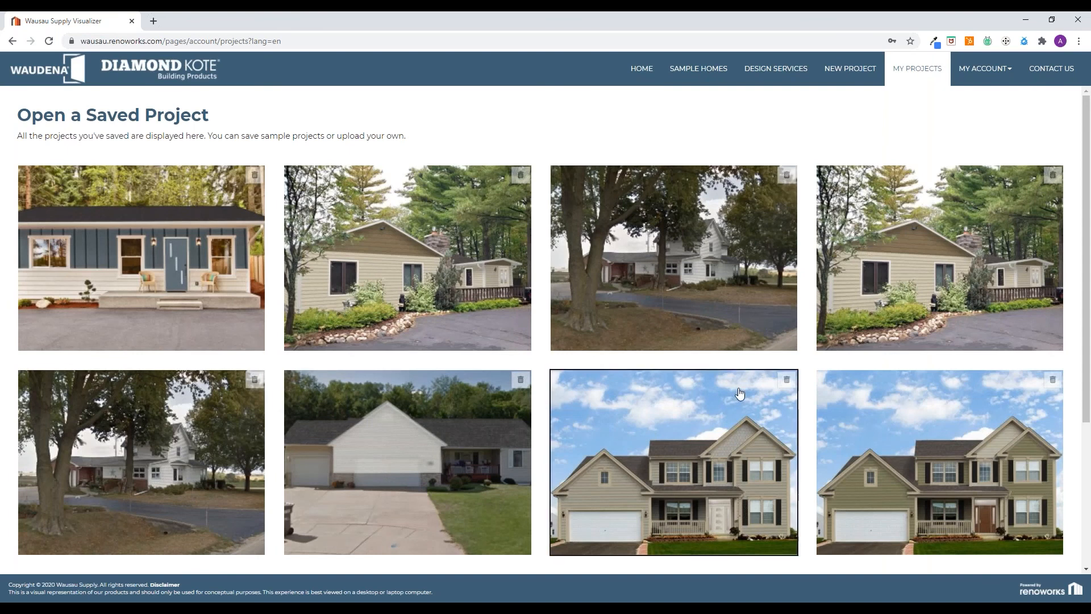
{"action": "scroll", "coordinate": [731, 367], "scroll_direction": "down", "scroll_amount": 4}
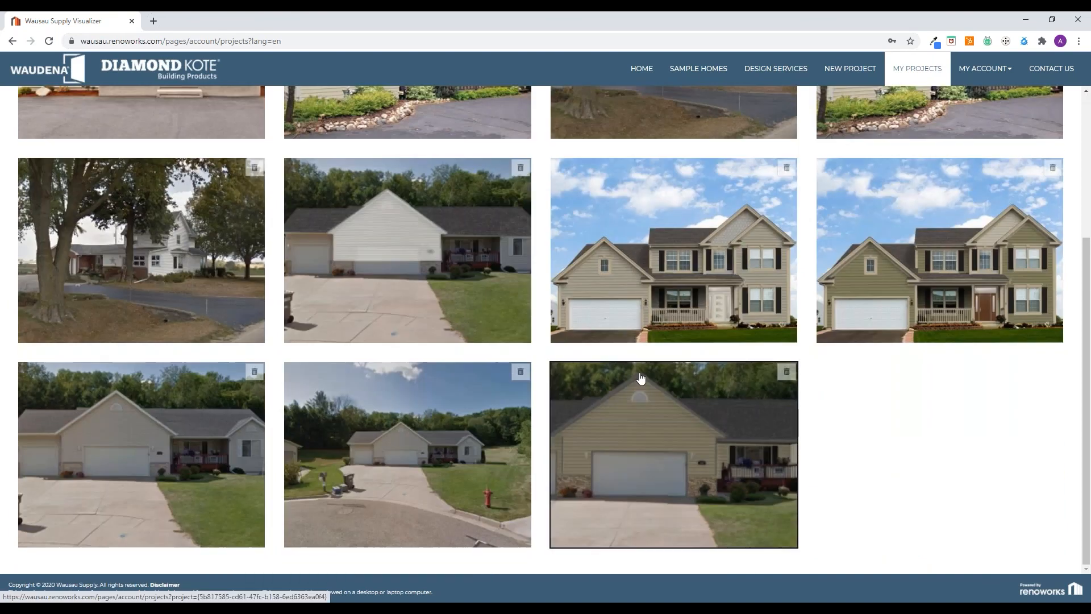
{"action": "scroll", "coordinate": [670, 515], "scroll_direction": "up", "scroll_amount": 4}
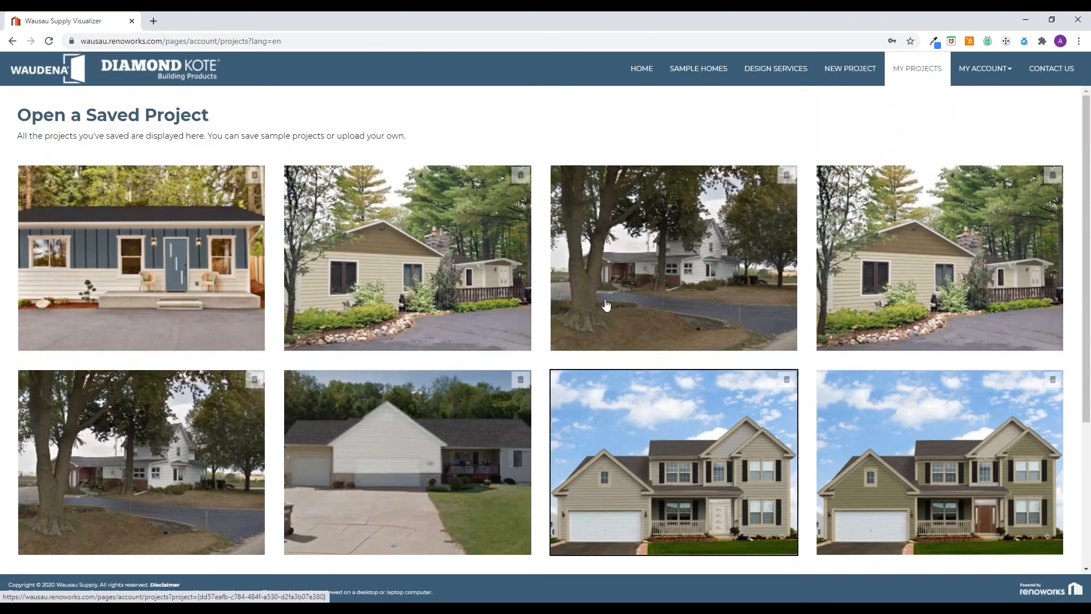
{"action": "scroll", "coordinate": [523, 341], "scroll_direction": "down", "scroll_amount": 4}
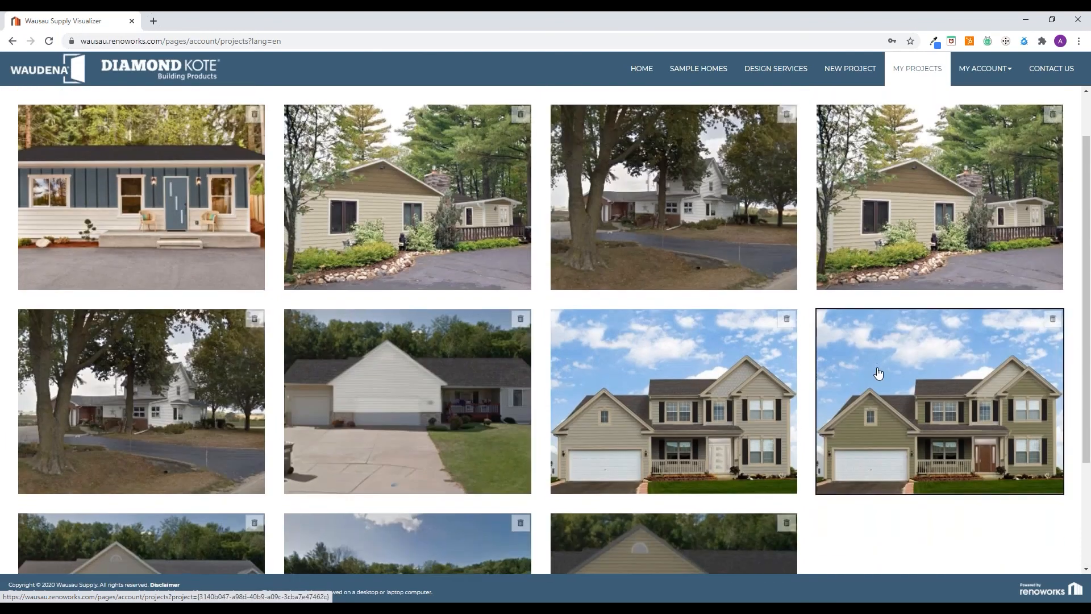
{"action": "scroll", "coordinate": [205, 290], "scroll_direction": "up", "scroll_amount": 4}
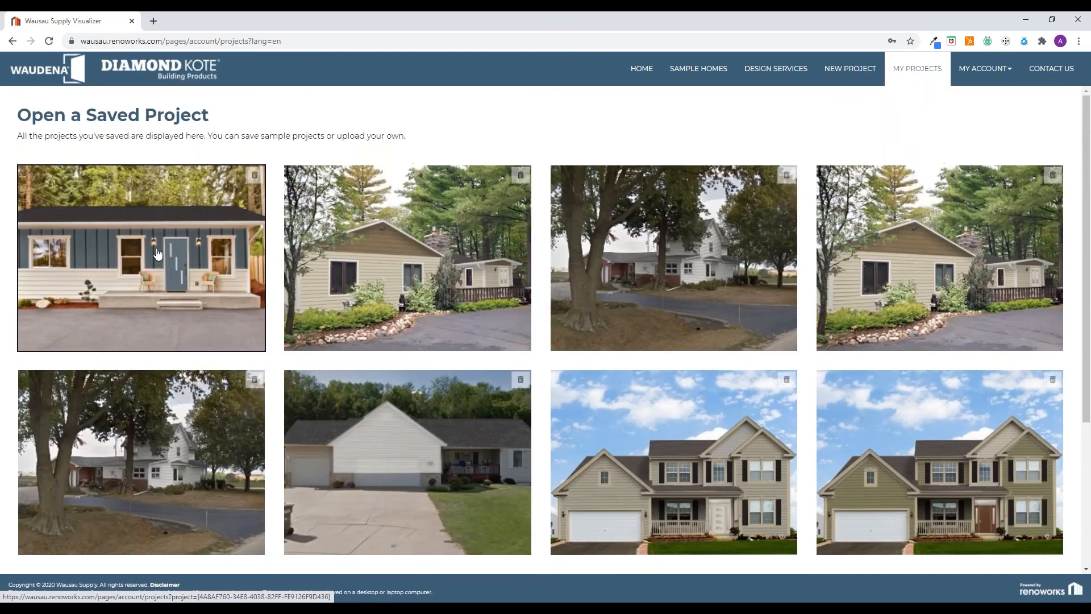